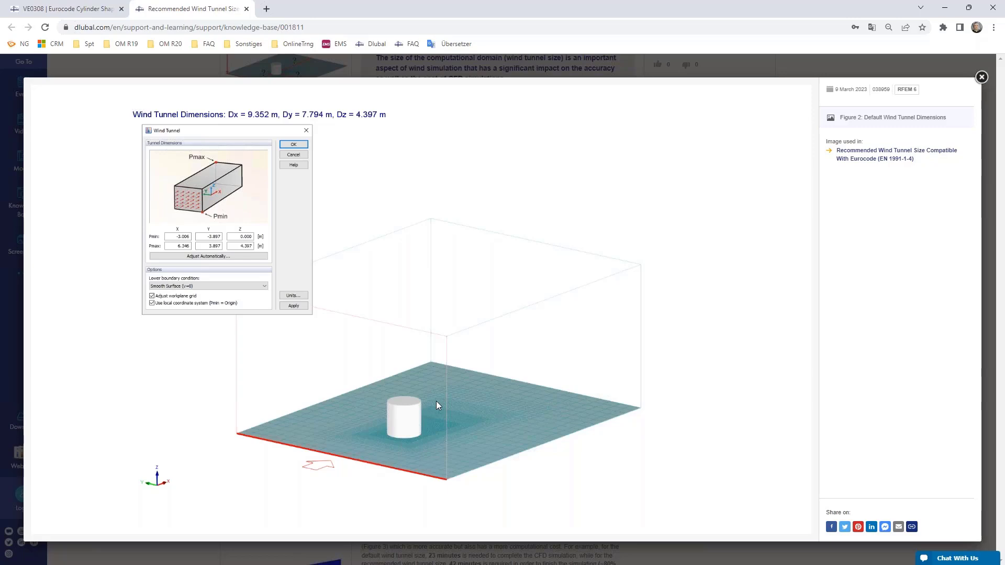
# Step: View the article's figure of the recommended wind tunnel dimensions, then return to the article text
pyautogui.click(494, 72)
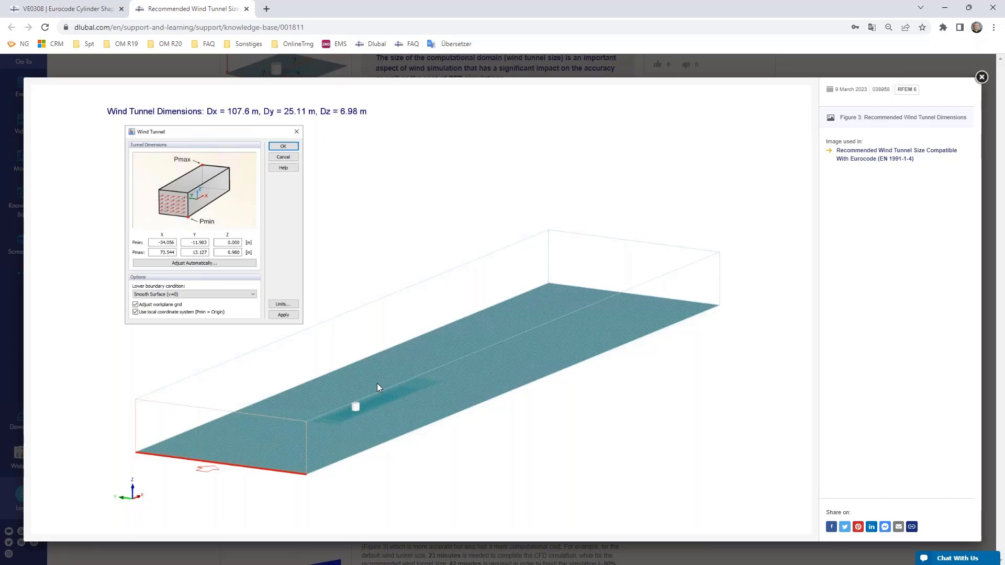
pyautogui.click(401, 76)
pyautogui.scroll(-3, 401, 76)
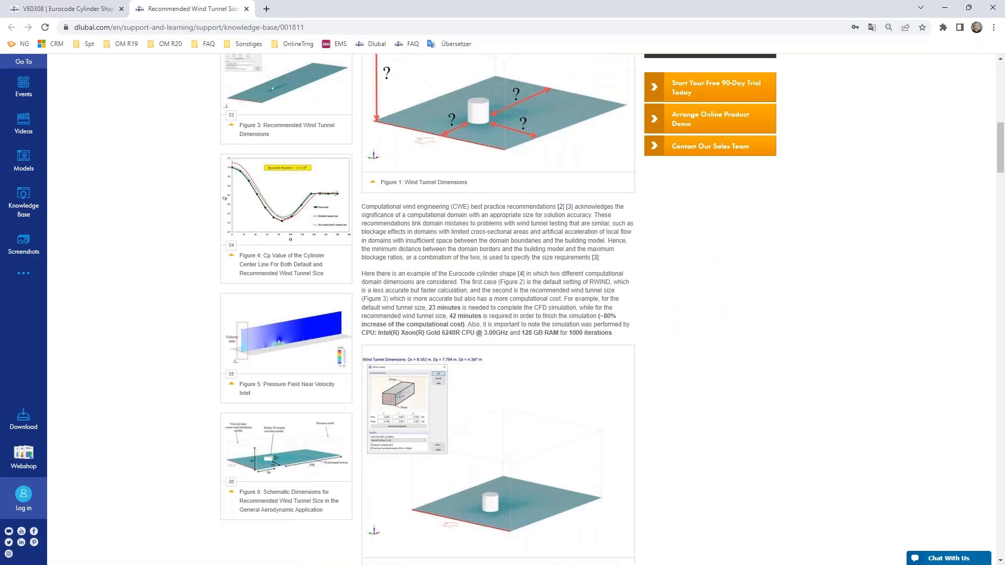
# Step: Read the article's paragraph comparing the computation times for the default and recommended wind tunnel sizes
pyautogui.scroll(-2, 401, 76)
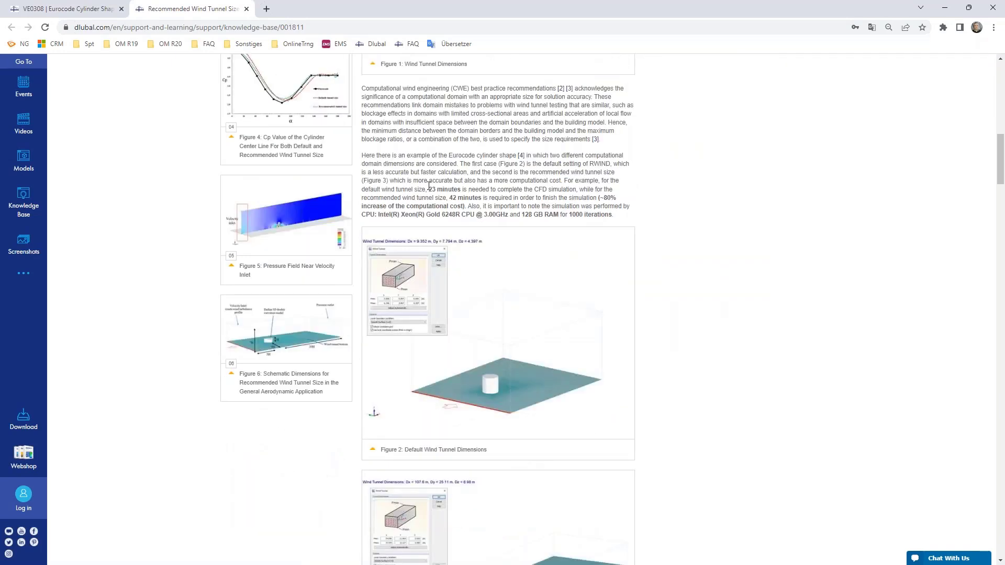
pyautogui.moveTo(429, 190); pyautogui.dragTo(468, 191)
pyautogui.keyDown('ctrl'); pyautogui.scroll(1, 468, 192); pyautogui.keyUp('ctrl')
pyautogui.click(467, 192)
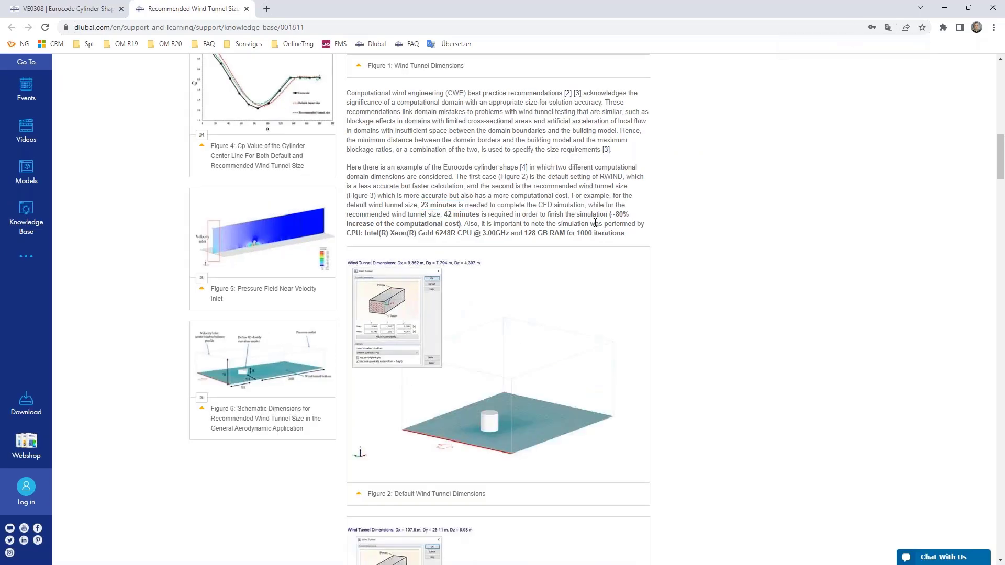
pyautogui.moveTo(611, 215); pyautogui.dragTo(628, 217)
pyautogui.click(448, 217)
pyautogui.moveTo(444, 216); pyautogui.dragTo(460, 216)
# Step: View Figure 4 with the Cp curves for both wind tunnel sizes, then close the article
pyautogui.scroll(2, 473, 237)
pyautogui.click(230, 224)
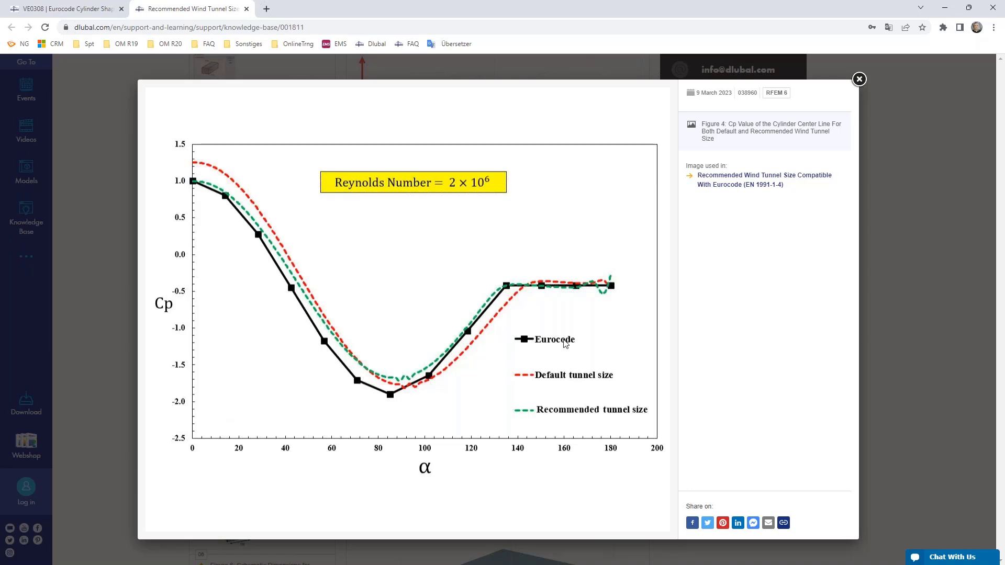
pyautogui.click(110, 253)
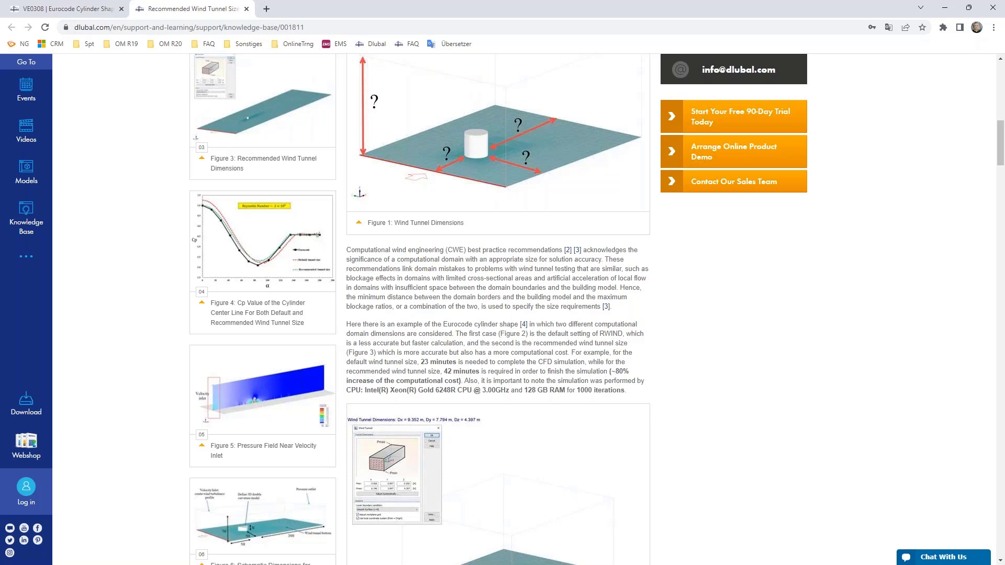
pyautogui.click(247, 9)
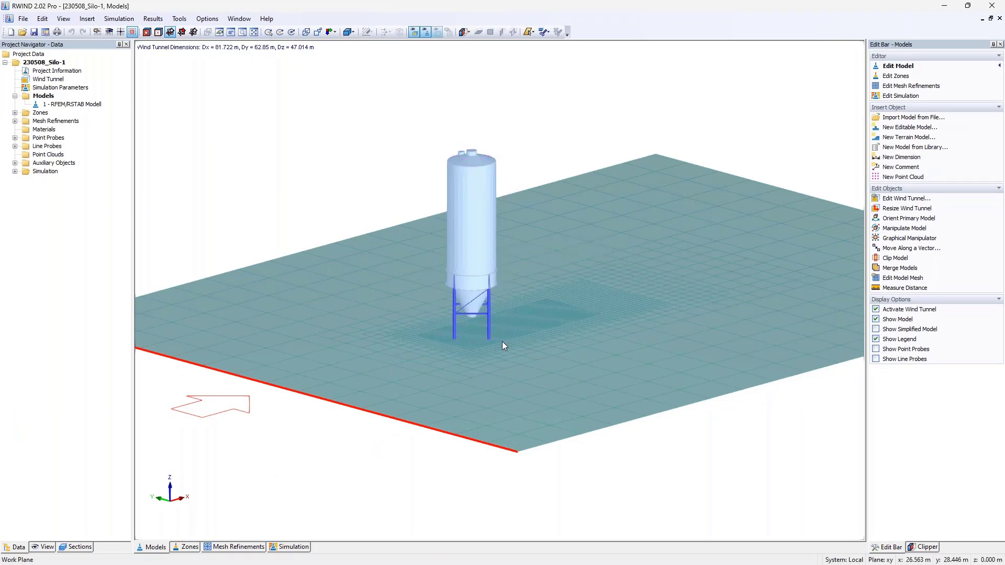
# Step: Inspect the silo in the RWIND wind tunnel and compare it with the structural model in RFEM
pyautogui.scroll(2, 501, 345)
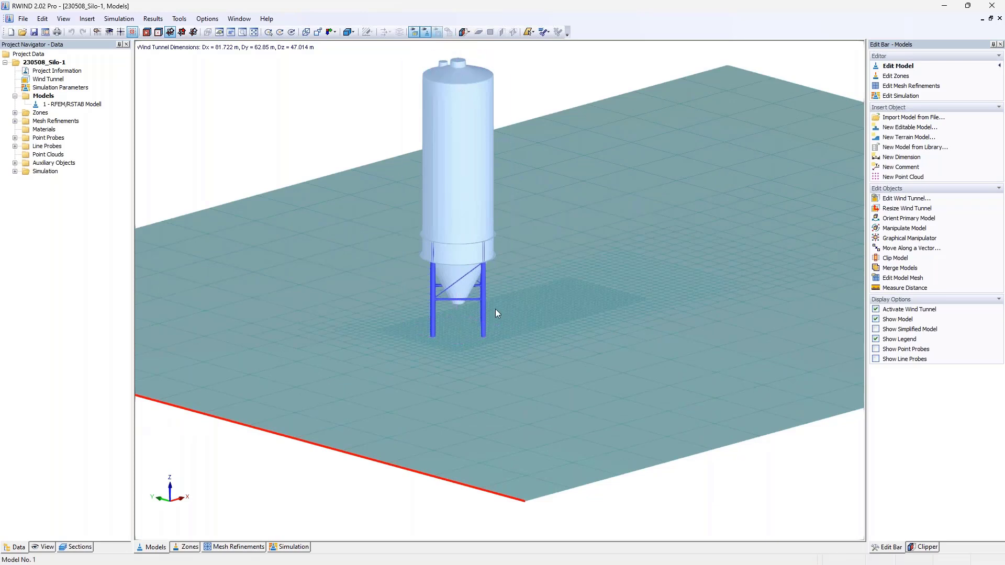
pyautogui.moveTo(495, 309)
pyautogui.mouseDown(button='middle')
pyautogui.moveTo(452, 318)
pyautogui.moveTo(491, 242)
pyautogui.moveTo(499, 322)
pyautogui.mouseUp(button='middle')
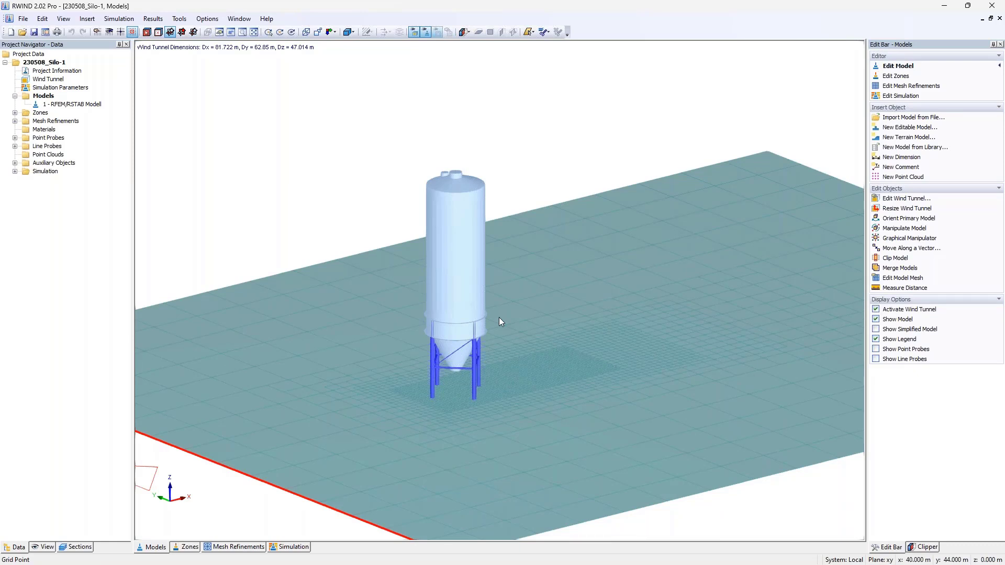
pyautogui.moveTo(561, 292); pyautogui.dragTo(573, 266, button='middle')
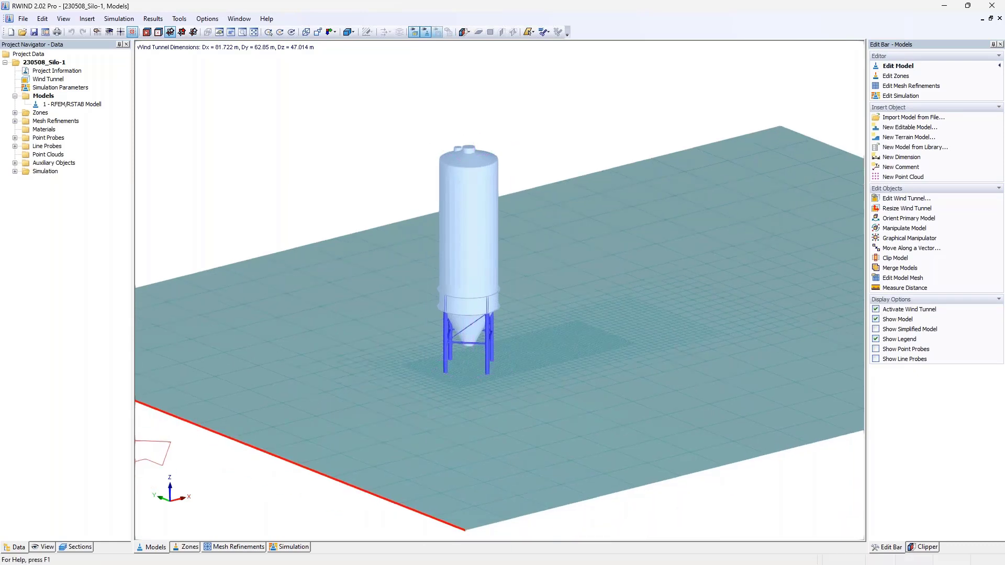
pyautogui.hotkey('alt', 'Tab')
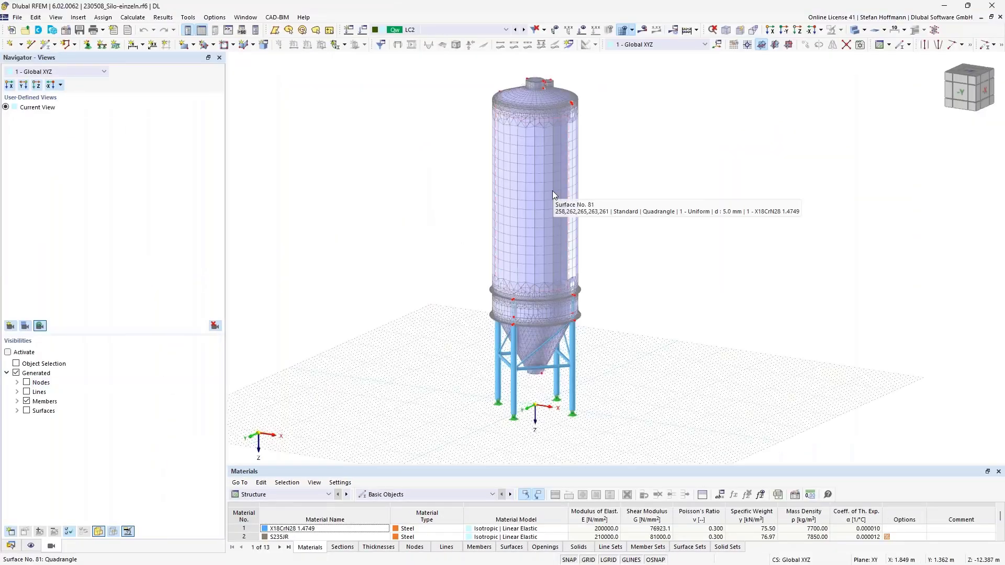
pyautogui.keyDown('ctrl'); pyautogui.moveTo(371, 258); pyautogui.dragTo(516, 276, button='middle'); pyautogui.keyUp('ctrl')
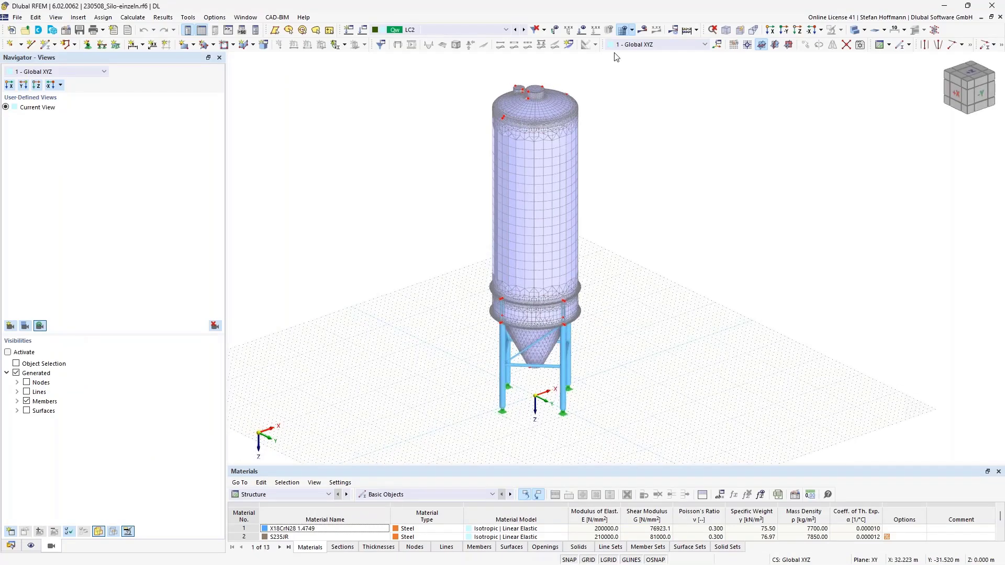
pyautogui.click(725, 30)
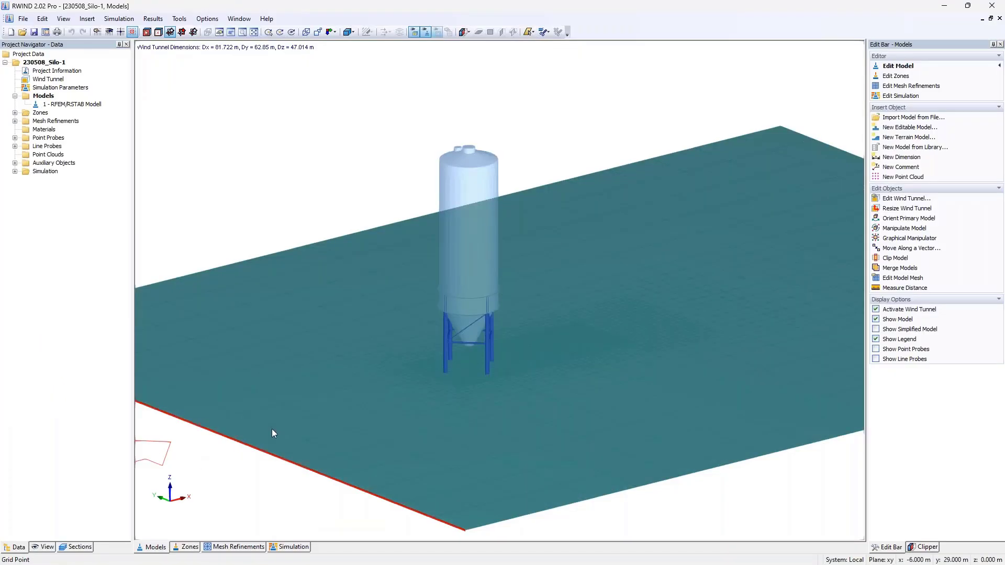
# Step: In RWIND, measure the distance from the base of a silo leg to the top of the silo
pyautogui.moveTo(272, 431)
pyautogui.mouseDown(button='middle')
pyautogui.moveTo(317, 402)
pyautogui.moveTo(454, 390)
pyautogui.mouseUp(button='middle')
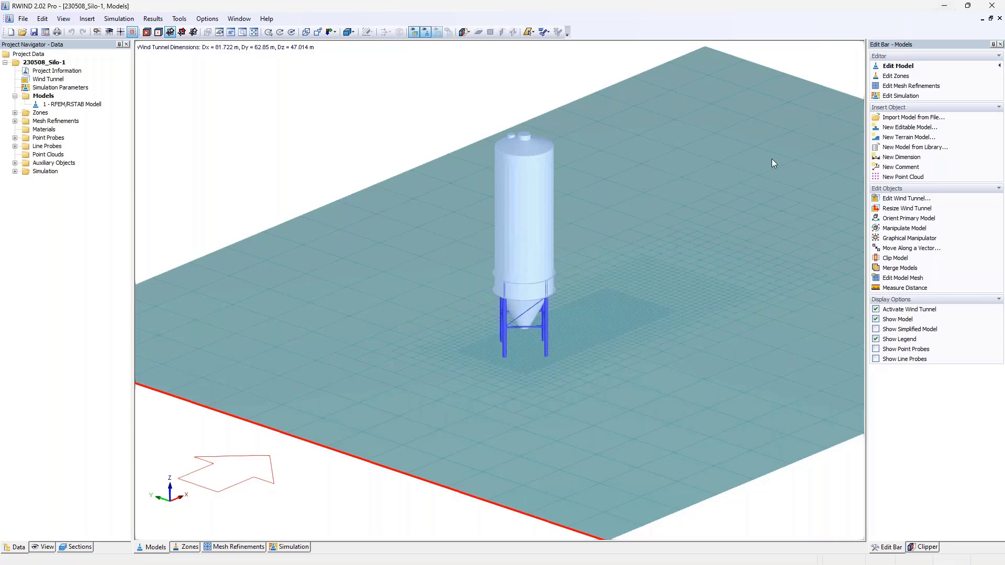
pyautogui.moveTo(529, 251); pyautogui.dragTo(474, 261, button='middle')
pyautogui.scroll(5, 472, 262)
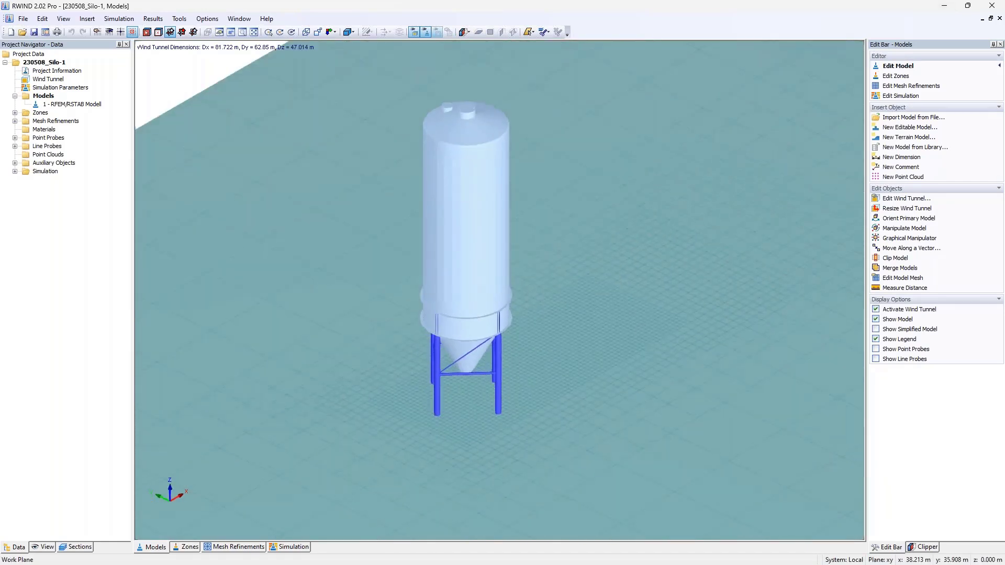
pyautogui.moveTo(570, 278); pyautogui.dragTo(597, 288, button='middle')
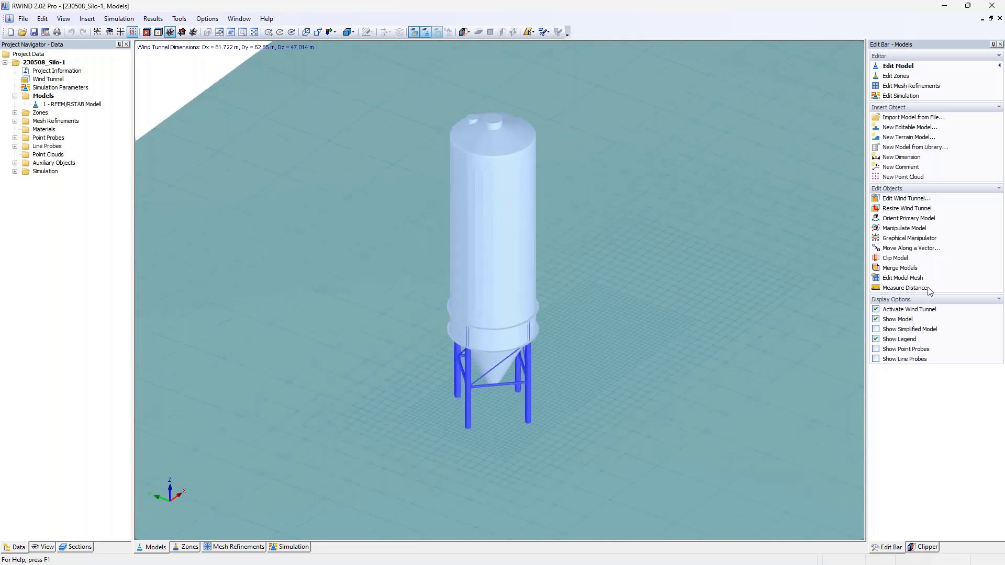
pyautogui.click(901, 289)
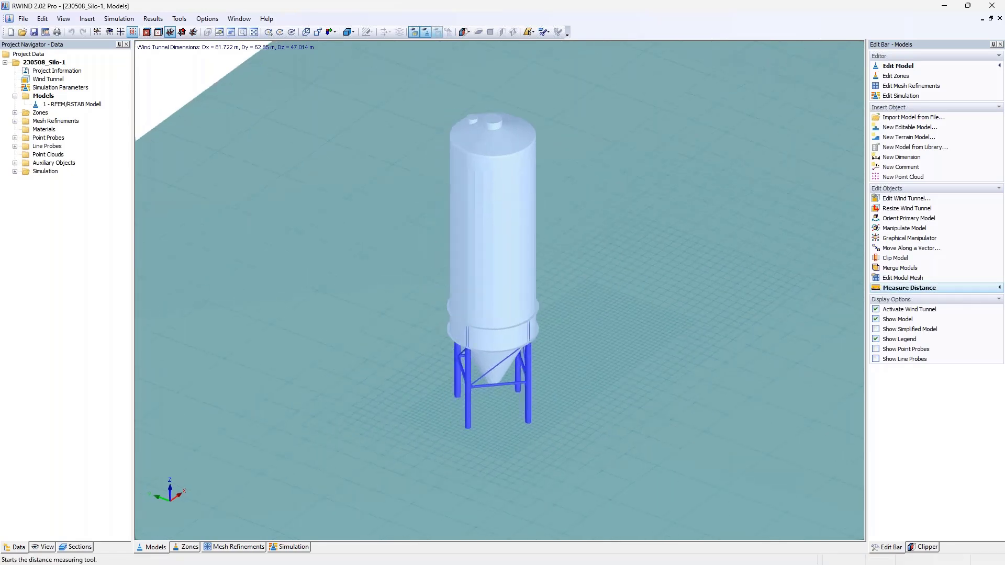
pyautogui.click(528, 423)
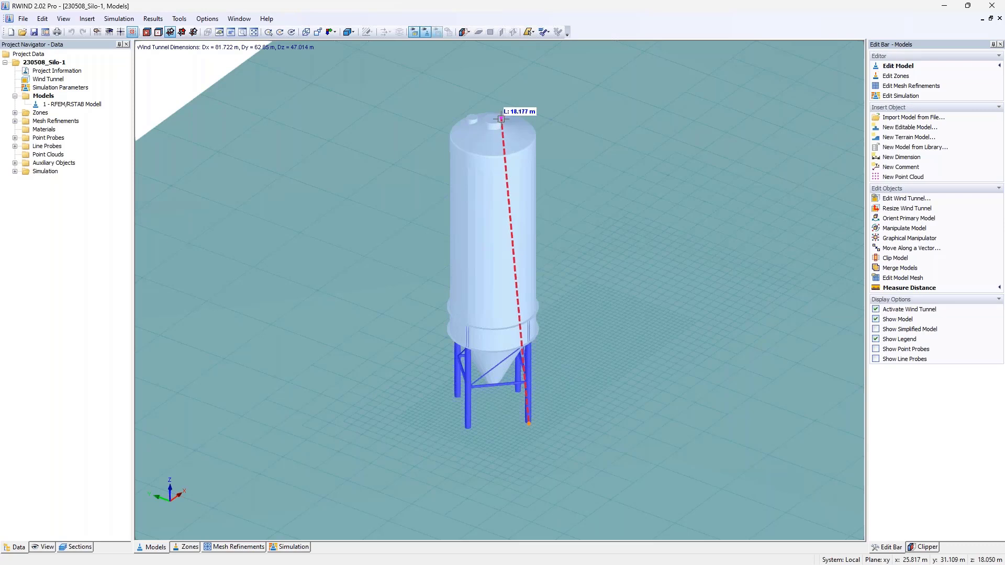
pyautogui.press('Escape')
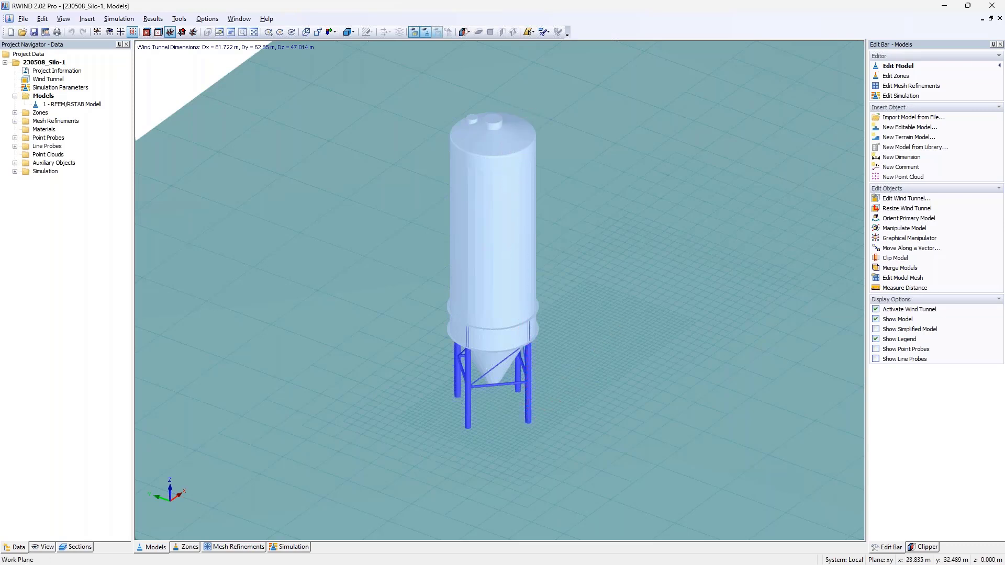
pyautogui.keyDown('ctrl'); pyautogui.moveTo(469, 408); pyautogui.dragTo(469, 366, button='middle'); pyautogui.keyUp('ctrl')
pyautogui.click(461, 362)
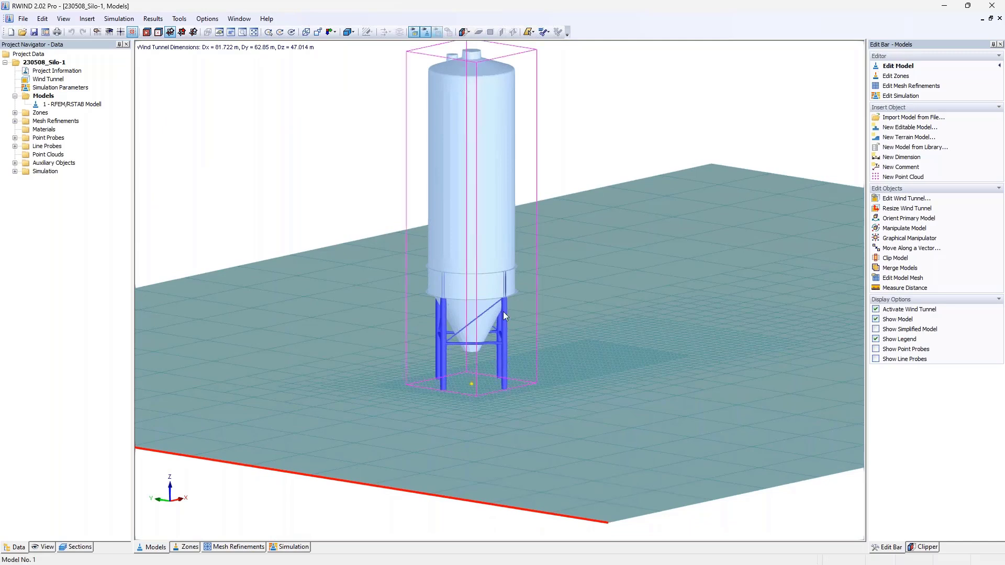
pyautogui.click(570, 342)
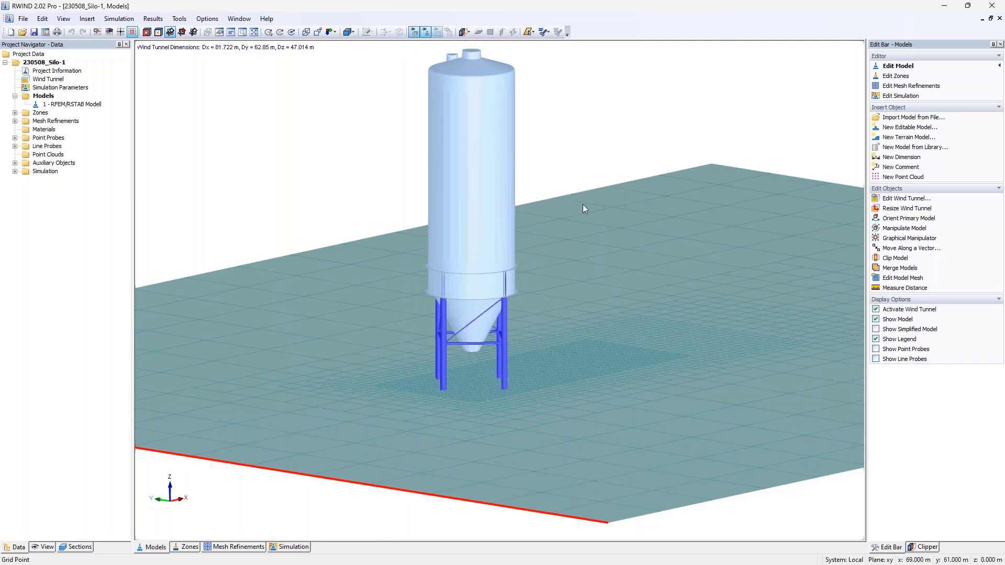
pyautogui.scroll(2, 493, 218)
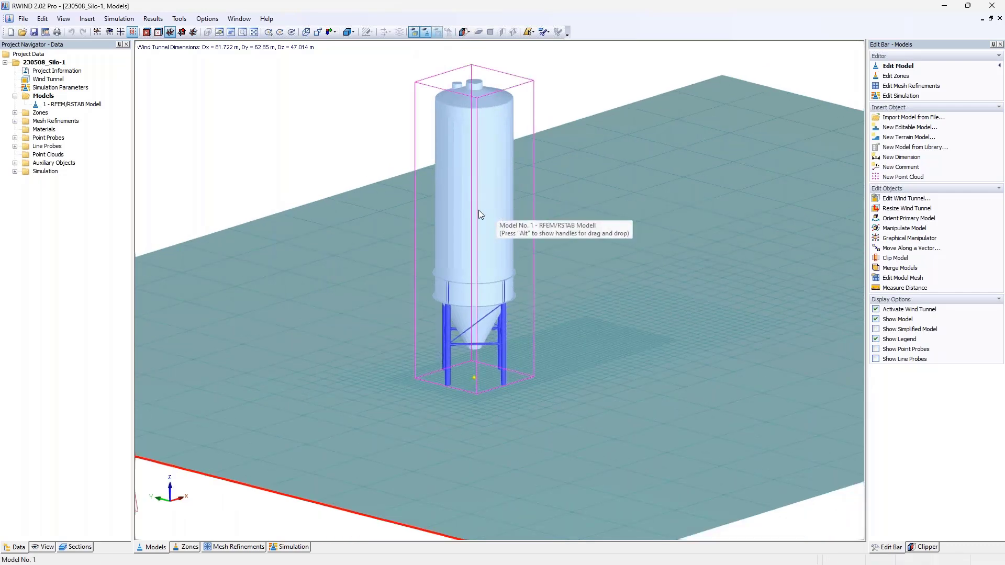
pyautogui.click(306, 272)
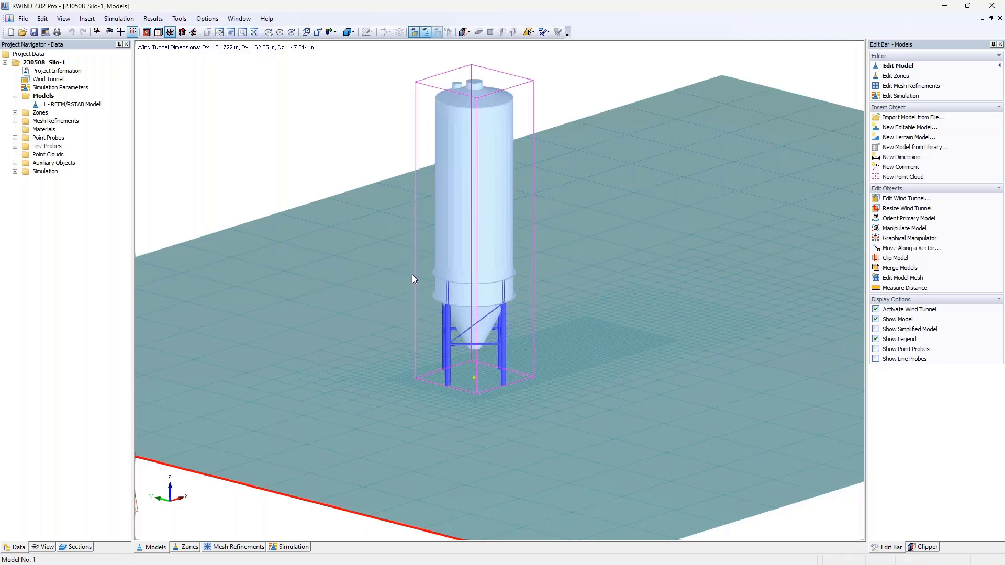
# Step: Switch to RFEM and check which export formats are available for the silo model
pyautogui.hotkey('alt', 'Tab')
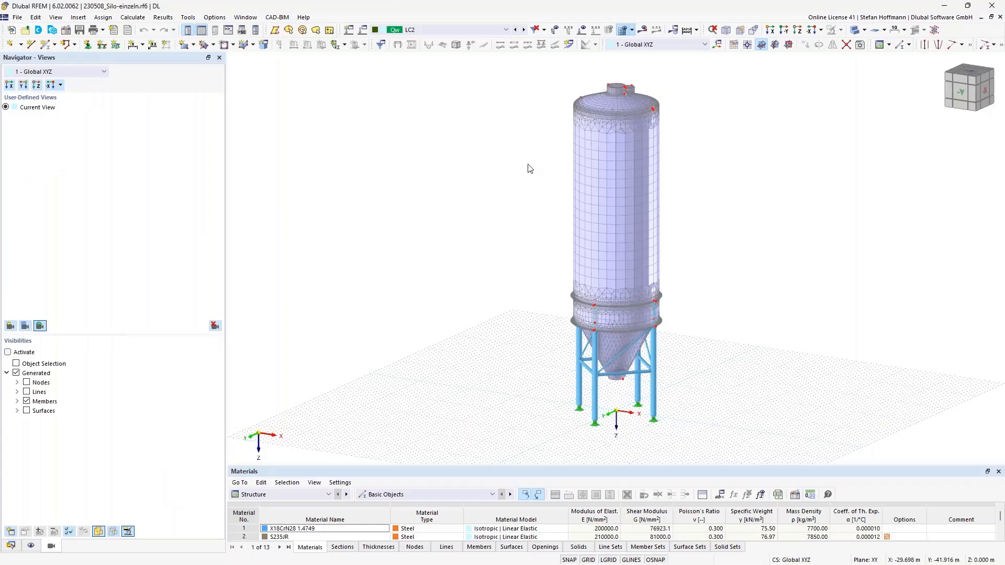
pyautogui.moveTo(534, 170); pyautogui.dragTo(421, 176, button='middle')
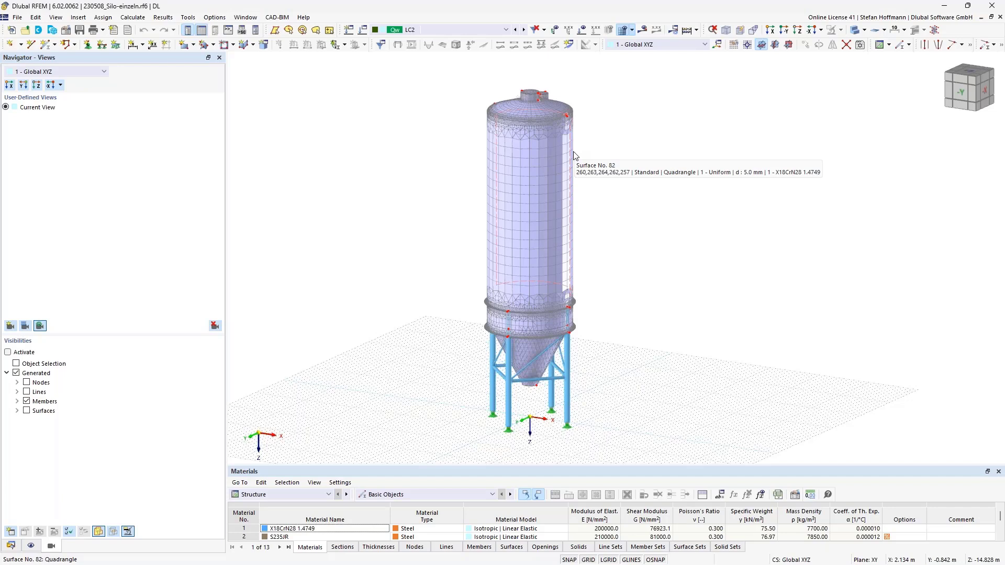
pyautogui.click(17, 17)
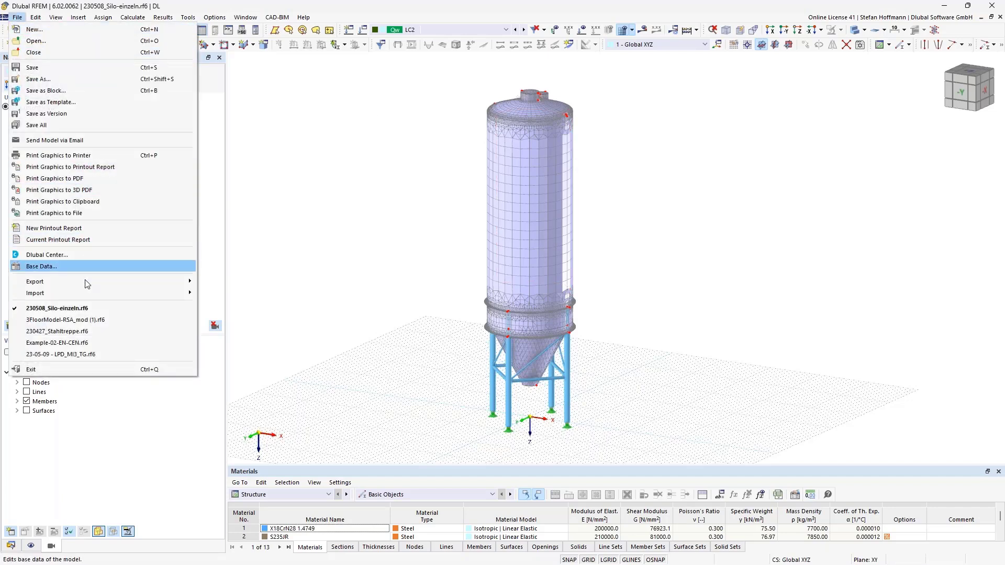
pyautogui.moveTo(86, 282)
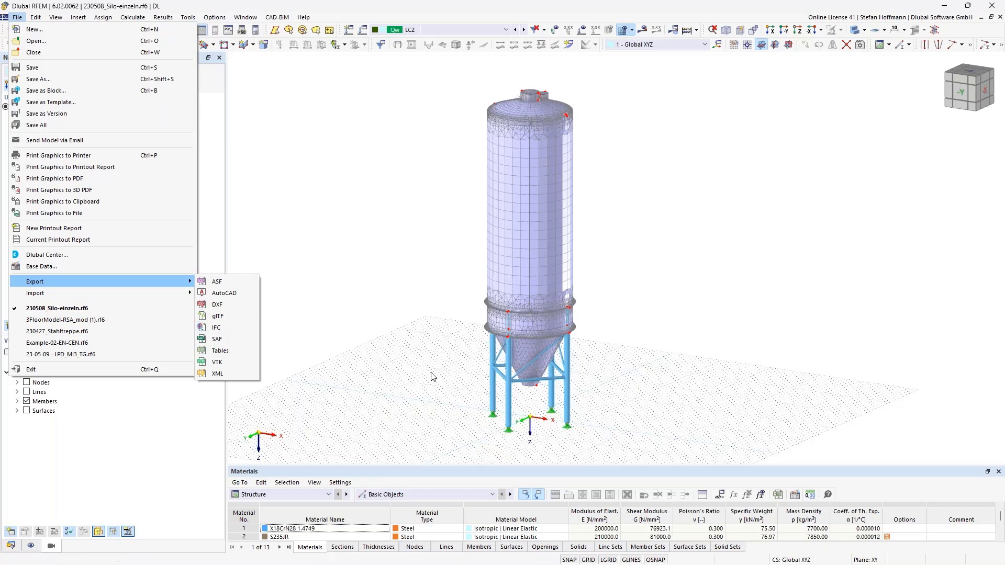
pyautogui.click(404, 386)
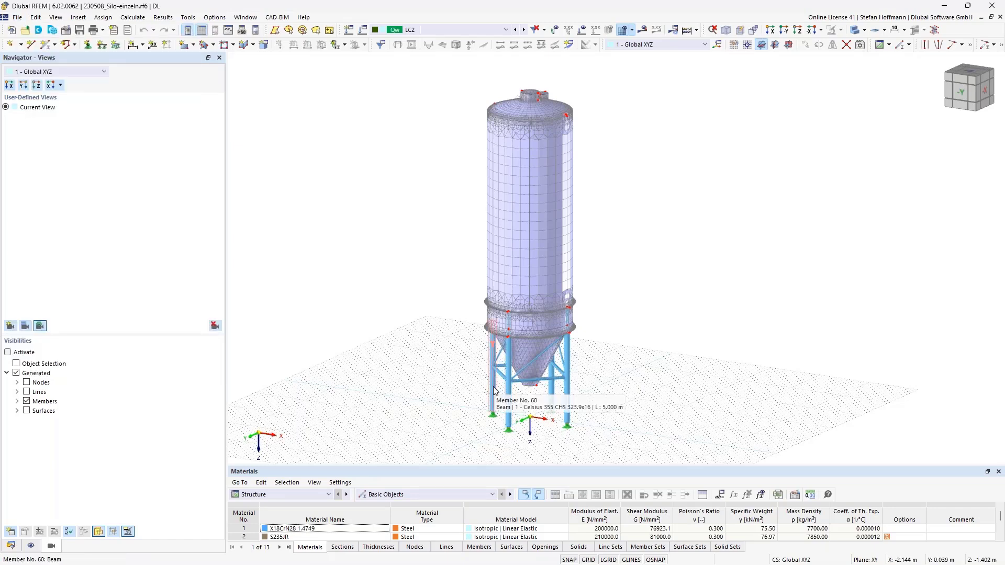
# Step: Check the project location in the silo model's base data, then close the dialog without changes
pyautogui.click(10, 546)
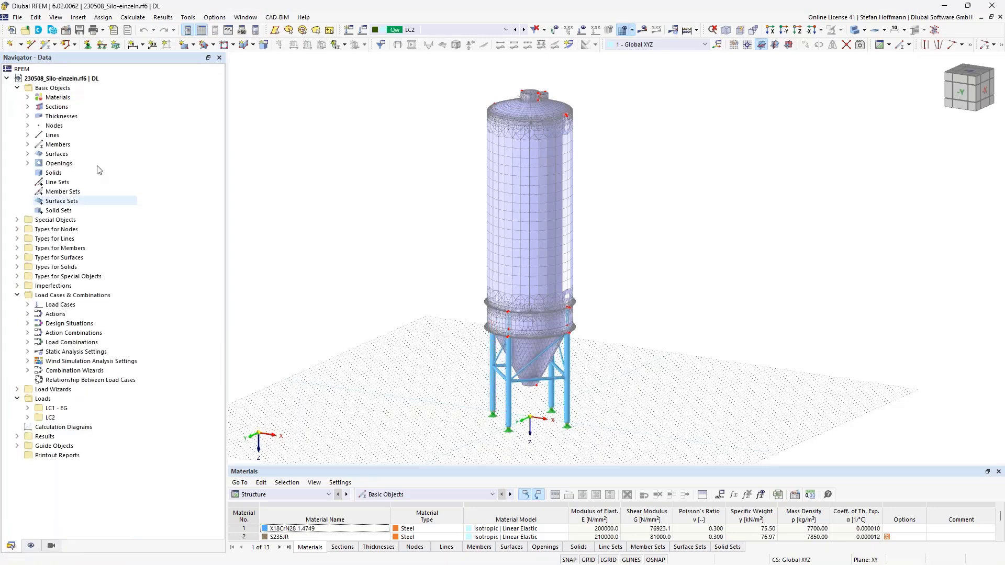
pyautogui.rightClick(84, 88)
pyautogui.rightClick(83, 79)
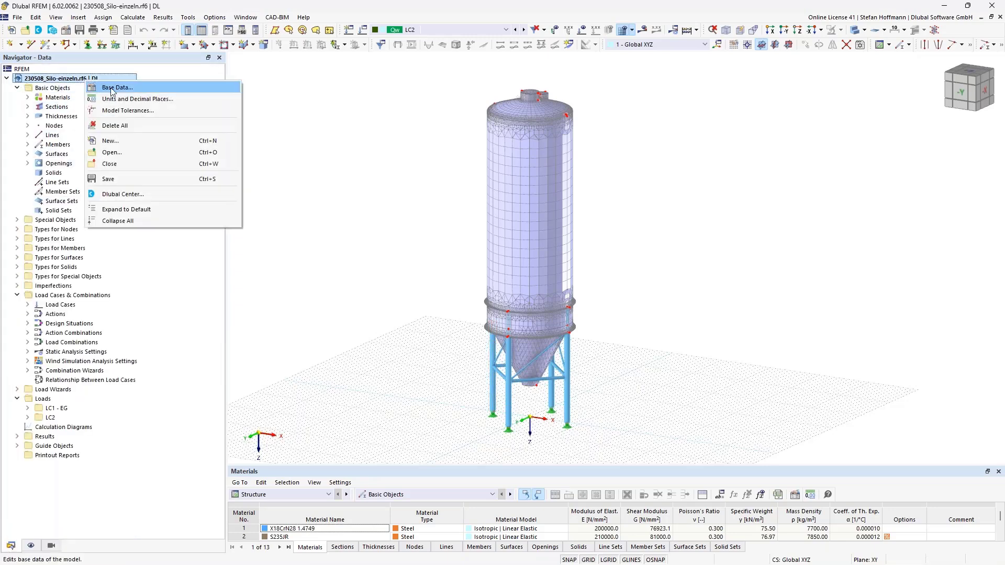
pyautogui.click(111, 87)
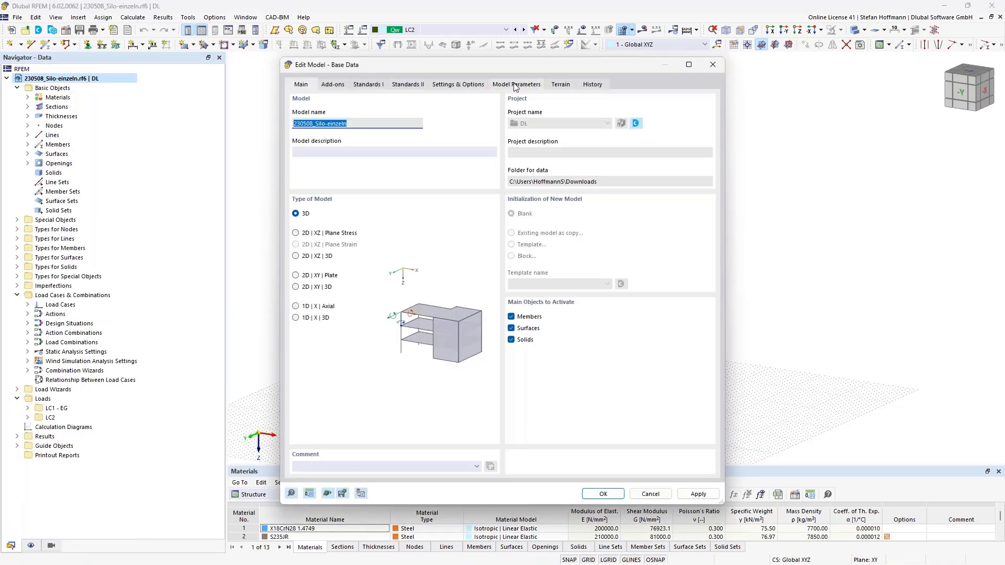
pyautogui.click(516, 85)
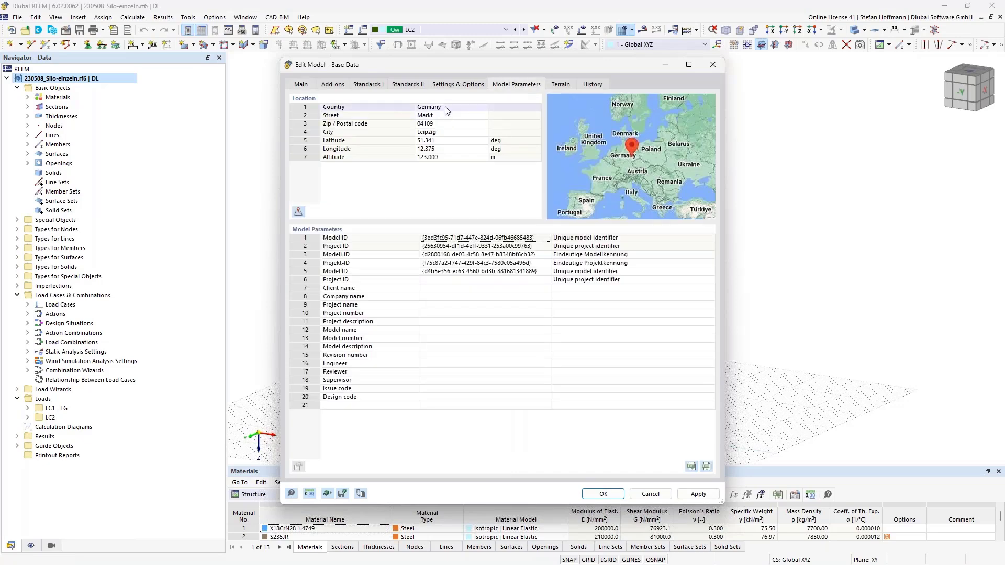
pyautogui.click(426, 132)
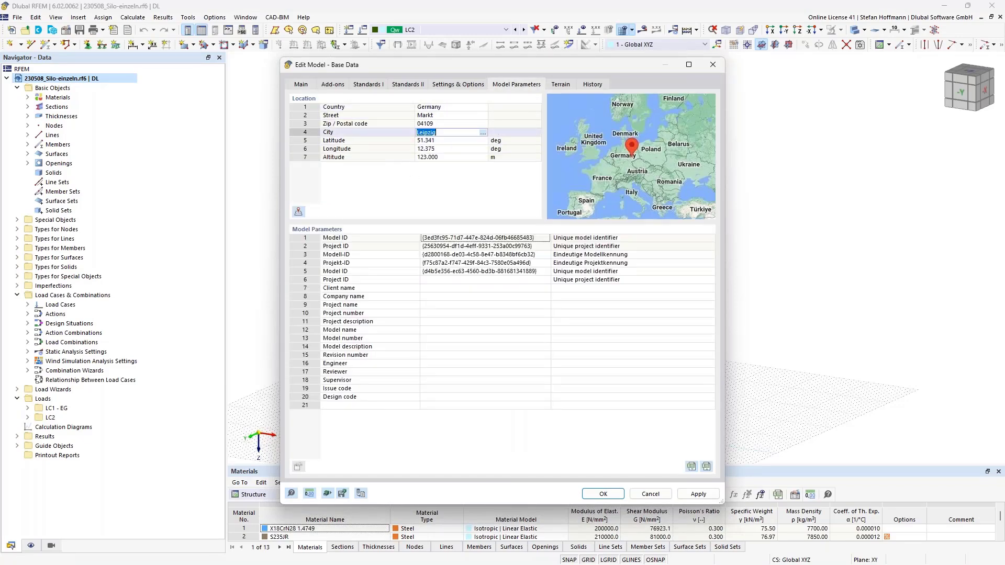
pyautogui.click(713, 65)
# Step: Open the existing wind profile according to EN 1991 | DIN | 2019-04 from the load wizards
pyautogui.click(18, 389)
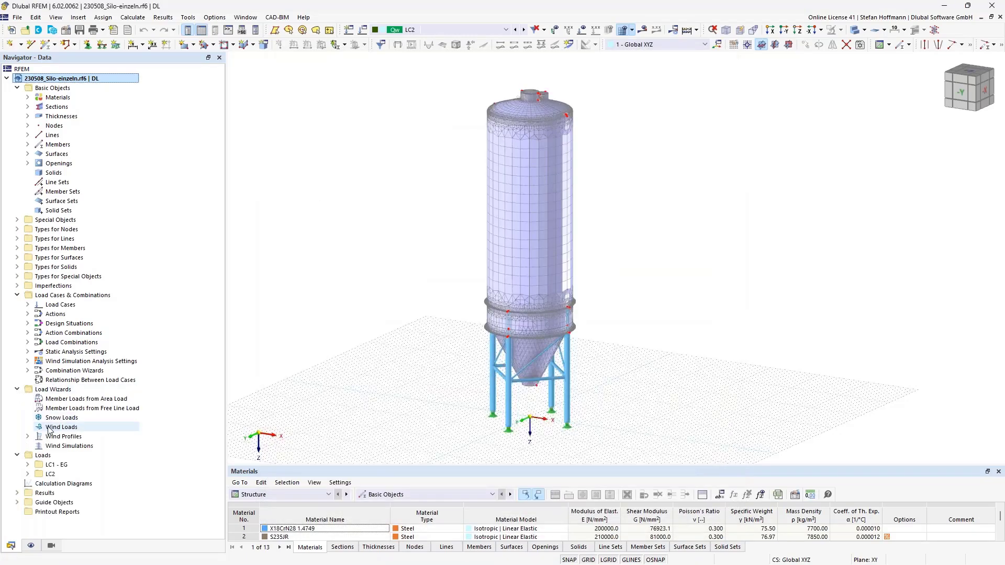
pyautogui.click(27, 437)
pyautogui.doubleClick(73, 446)
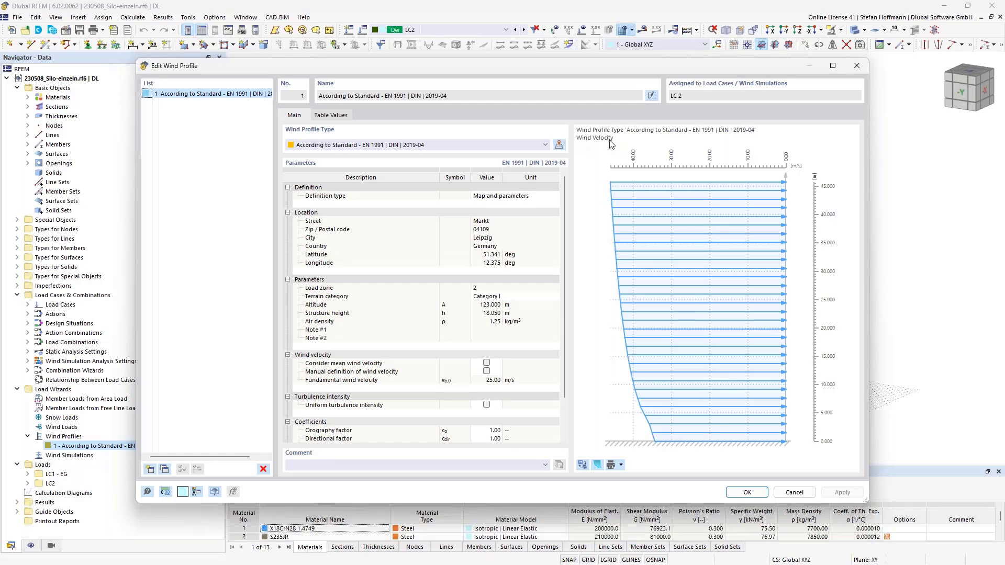
# Step: Switch to RWIND and check the wind speed profile values in the simulation parameters, then close the dialog without changes
pyautogui.click(597, 465)
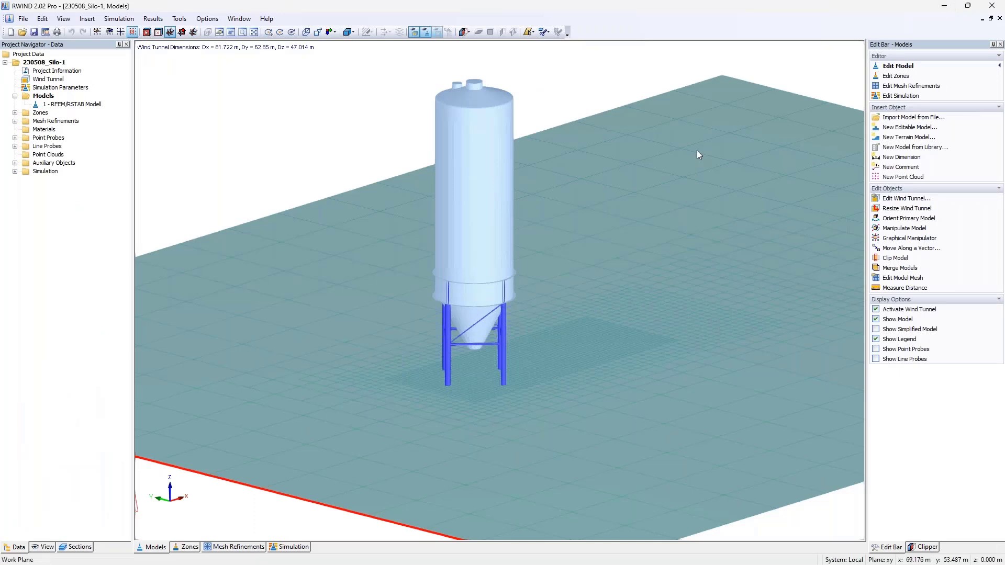
pyautogui.click(119, 19)
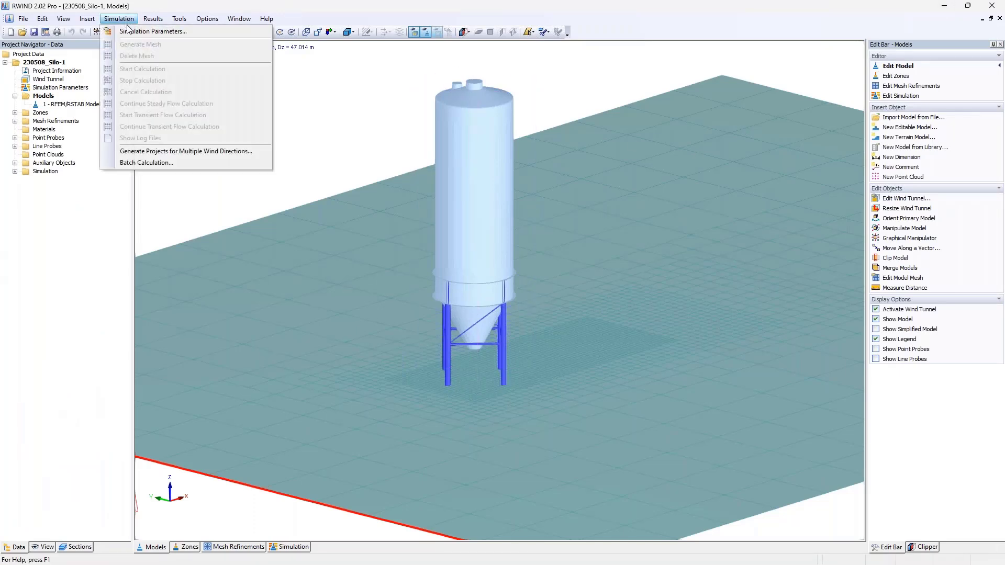
pyautogui.click(131, 34)
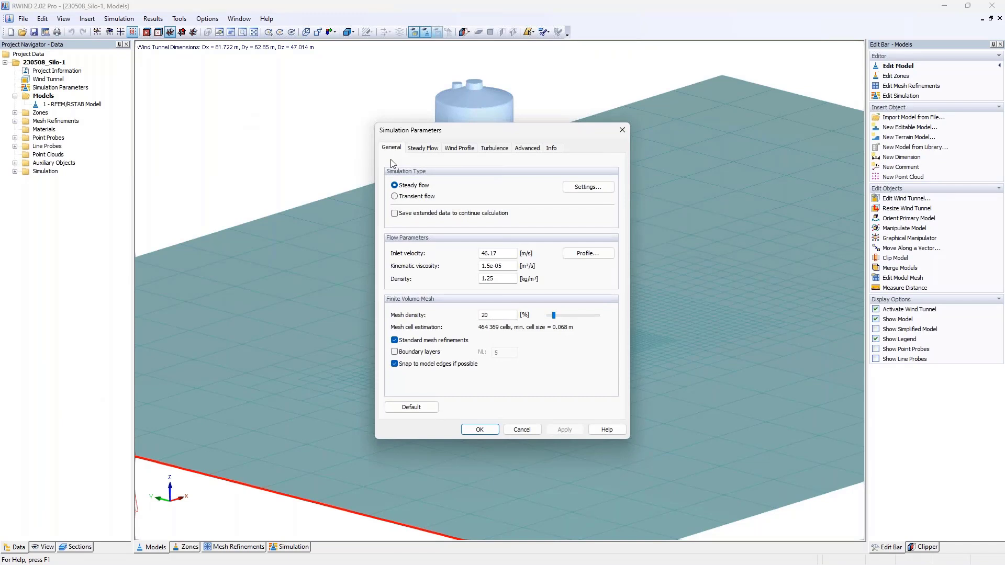
pyautogui.click(450, 148)
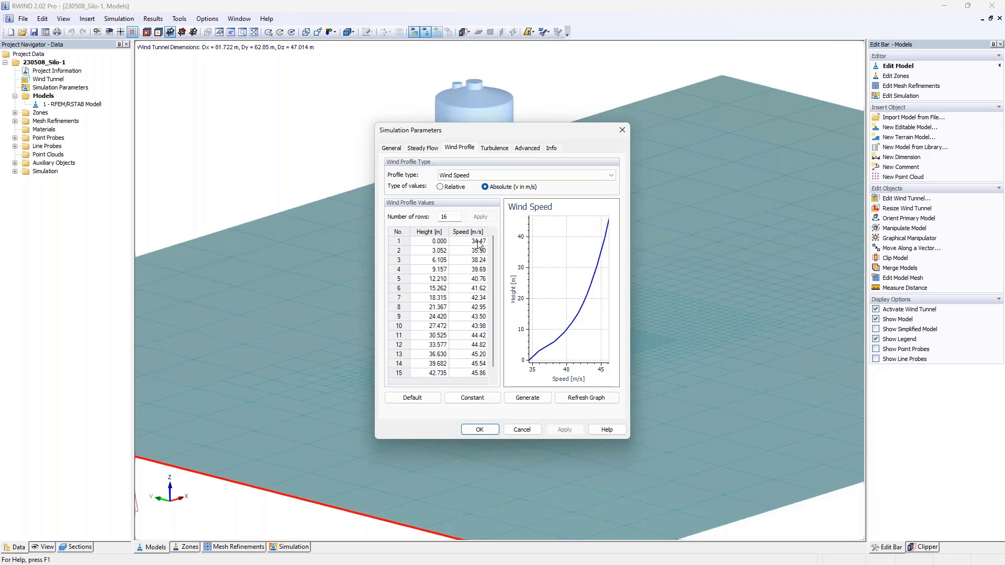
pyautogui.moveTo(479, 241); pyautogui.dragTo(482, 325)
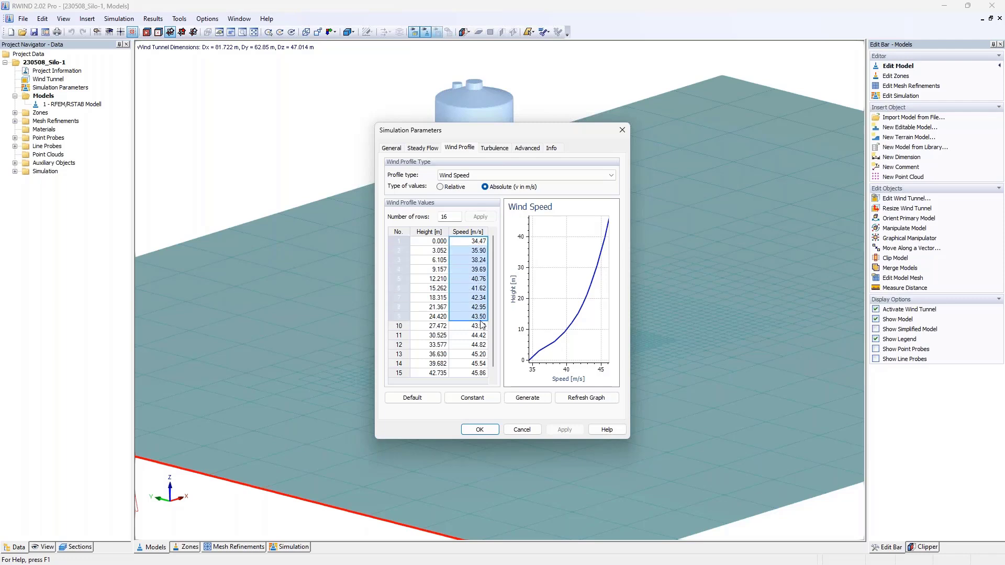
pyautogui.click(621, 132)
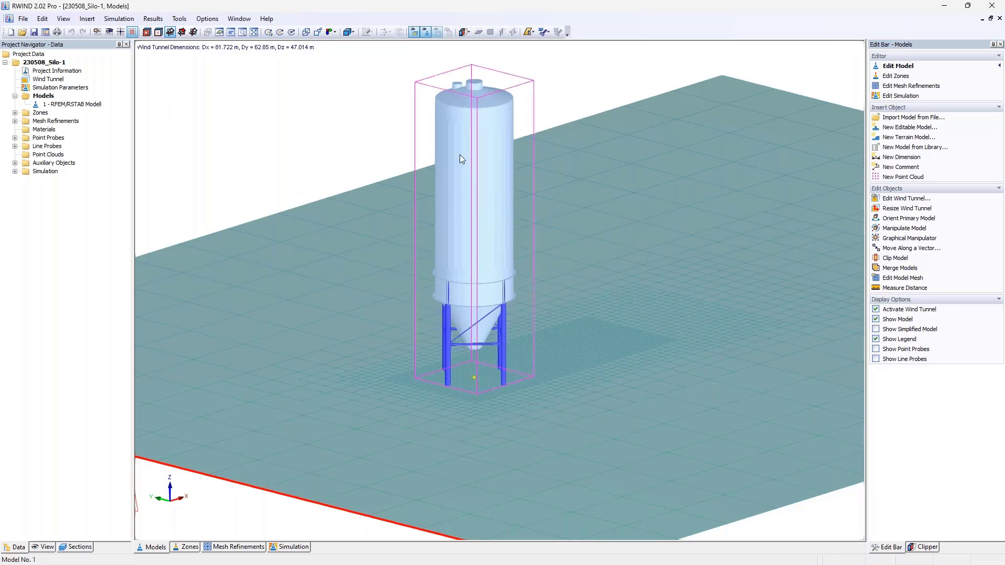
# Step: Inspect the silo model's surface mesh with the Mesh Inspector, then close the inspector
pyautogui.click(179, 19)
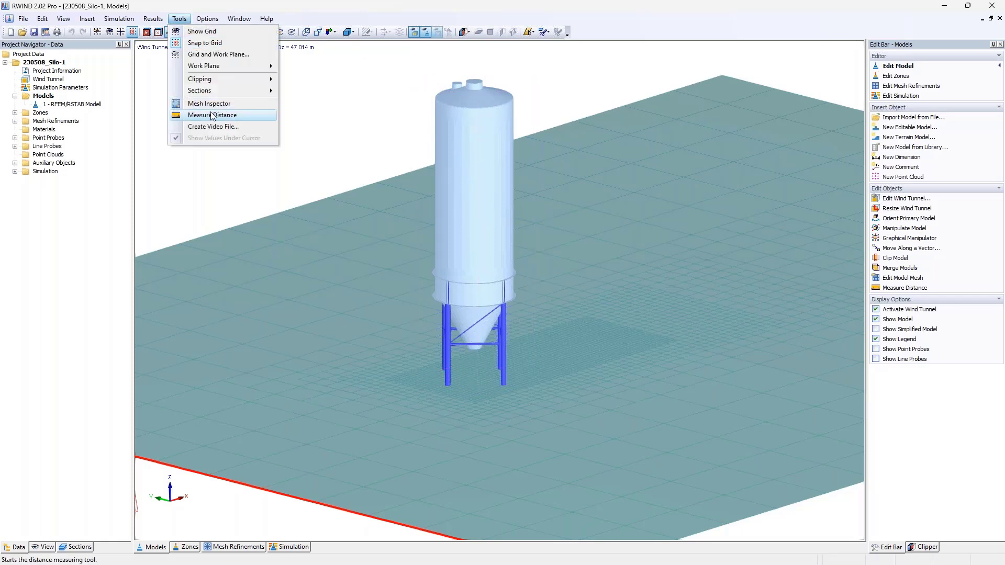
pyautogui.click(214, 104)
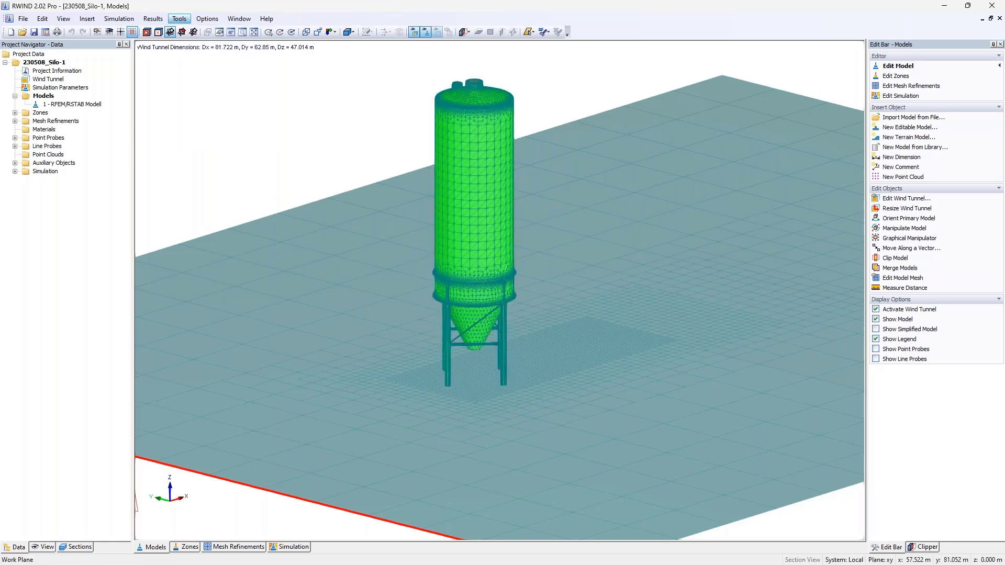
pyautogui.scroll(2, 445, 102)
pyautogui.scroll(3, 443, 102)
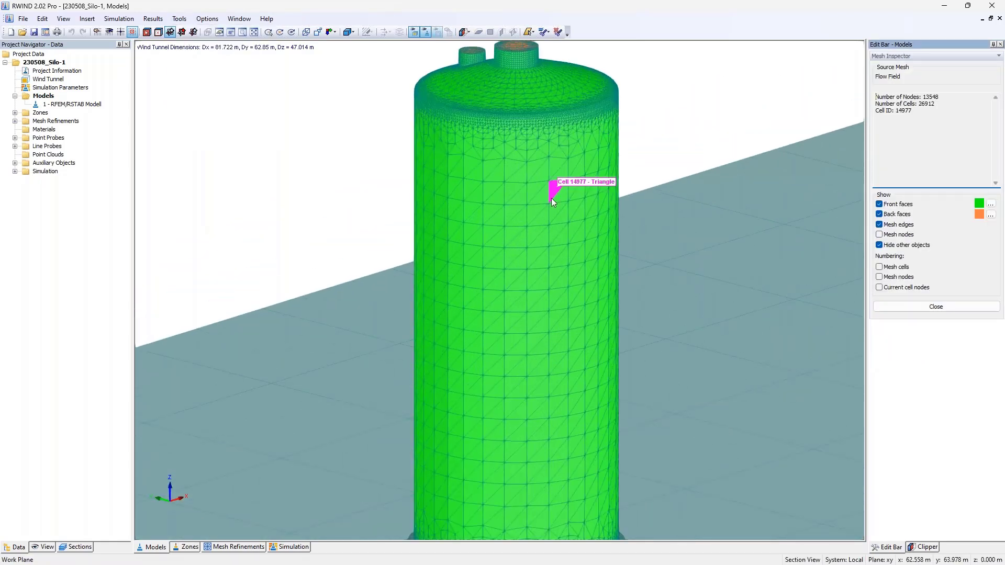
pyautogui.scroll(-2, 551, 198)
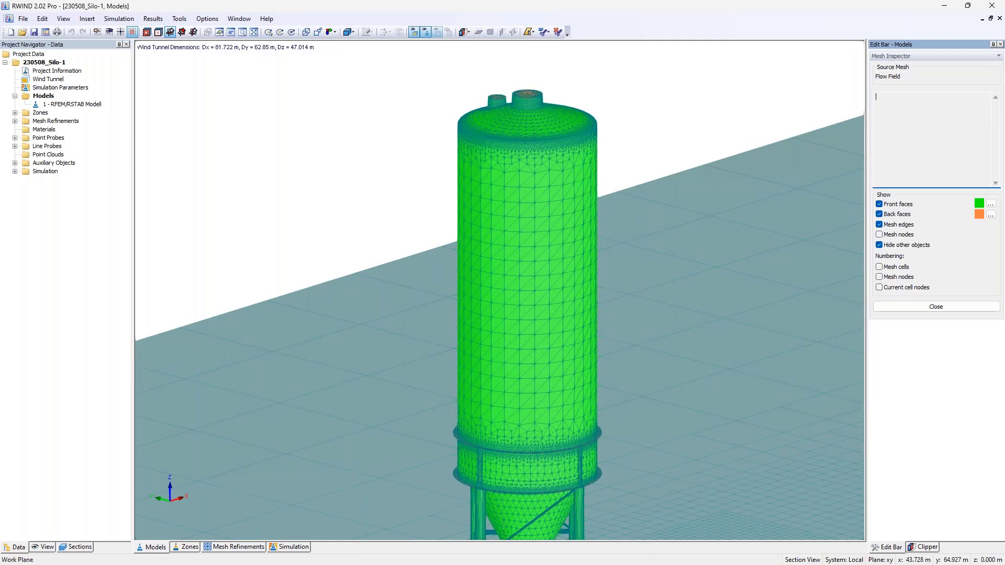
pyautogui.hotkey('alt', 'Tab')
pyautogui.scroll(5, 549, 190)
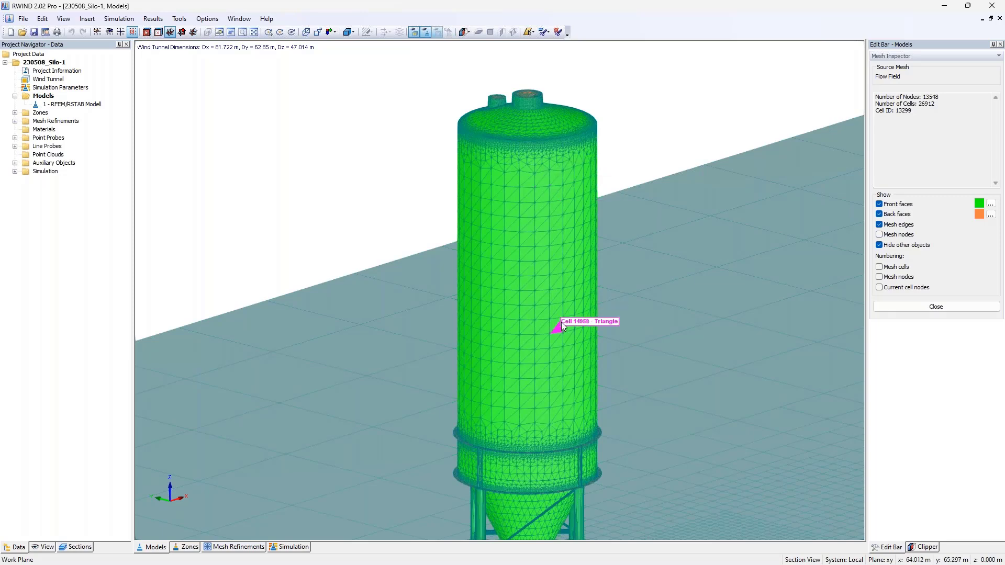
pyautogui.click(921, 306)
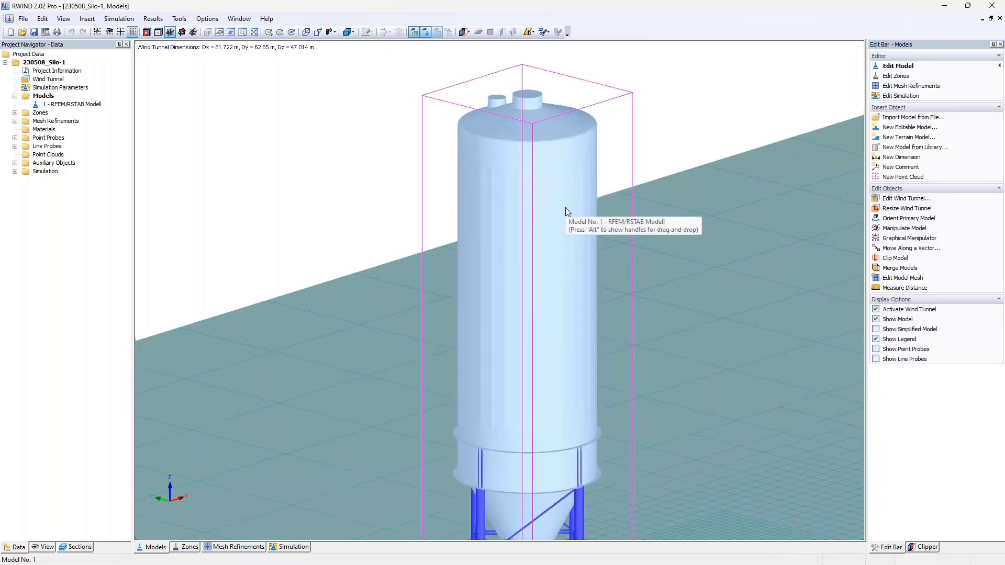
# Step: Check the wind tunnel dimensions, try the automatic adjustment to a model standing on the ground, and close the dialog without saving
pyautogui.scroll(-4, 565, 212)
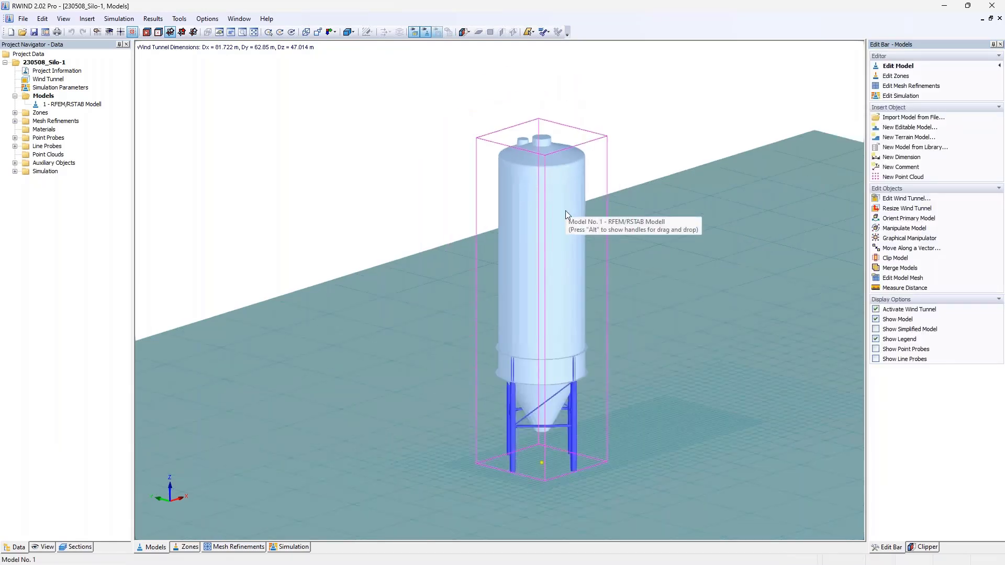
pyautogui.moveTo(546, 212); pyautogui.dragTo(508, 195, button='middle')
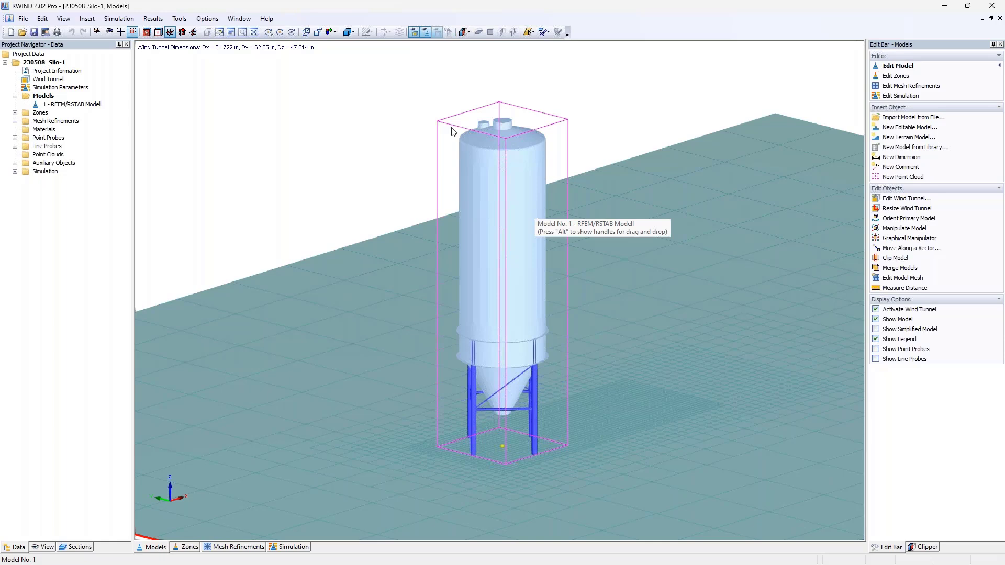
pyautogui.doubleClick(52, 80)
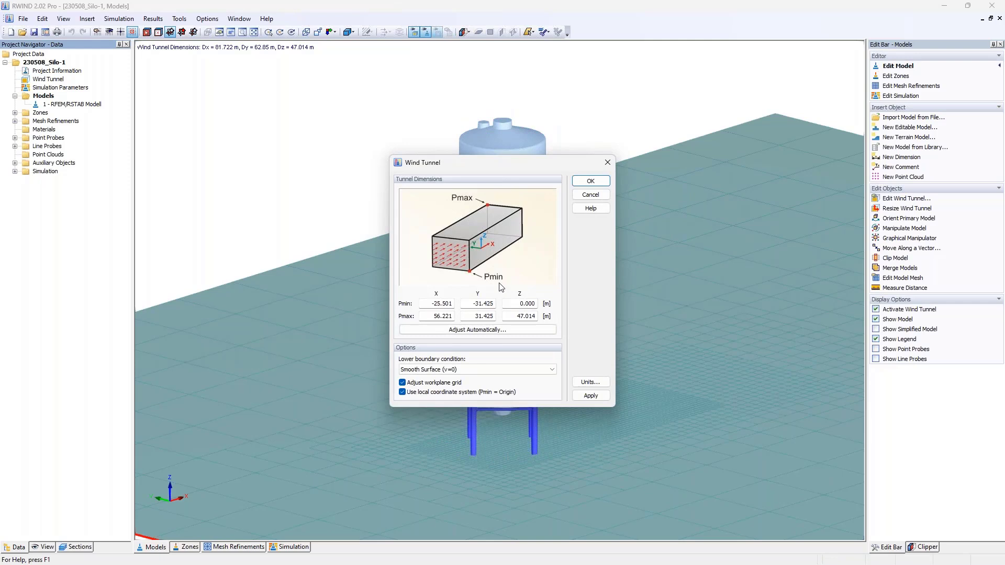
pyautogui.doubleClick(447, 304)
pyautogui.click(473, 329)
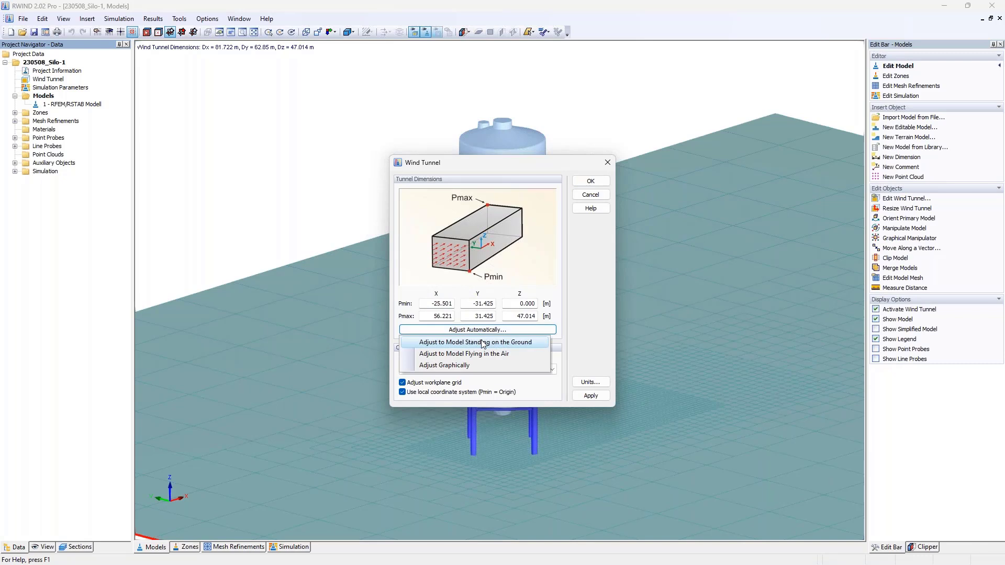
pyautogui.click(482, 343)
pyautogui.click(486, 331)
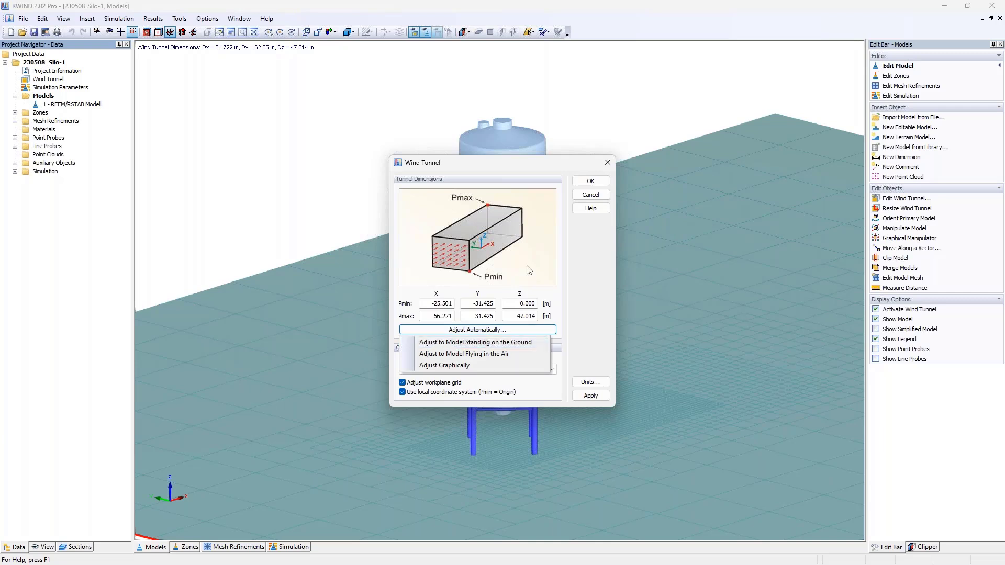
pyautogui.click(486, 345)
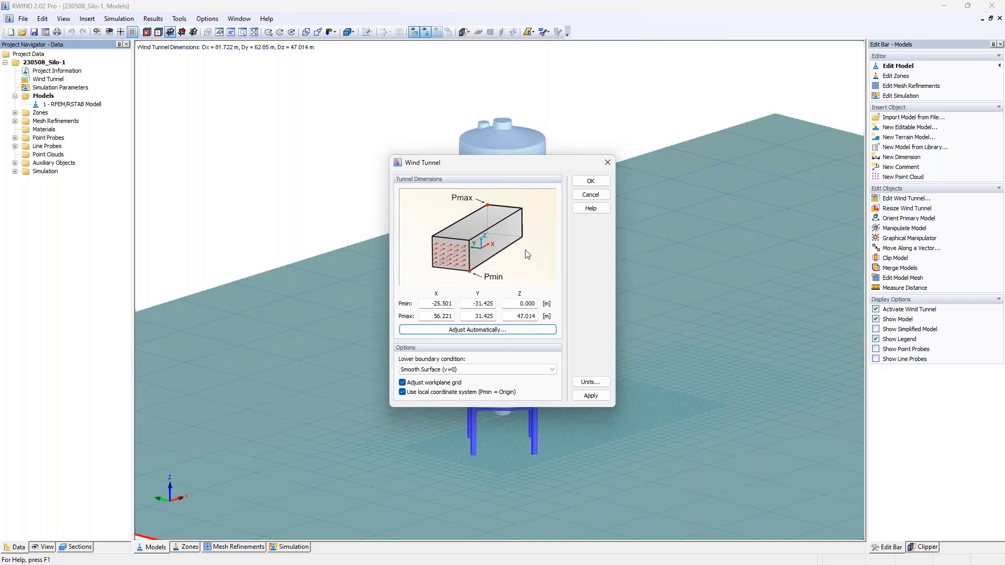
pyautogui.moveTo(526, 163); pyautogui.dragTo(301, 150)
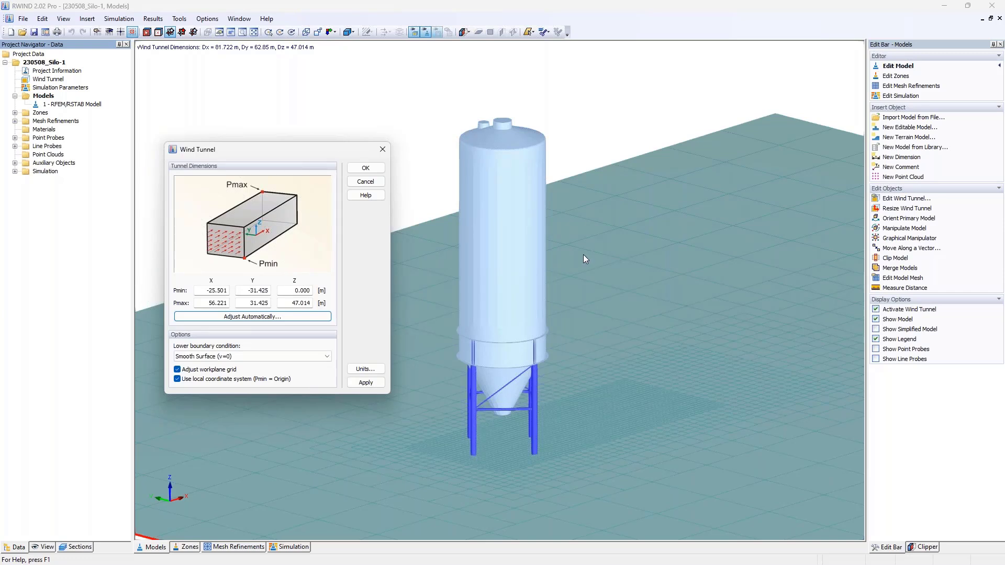
pyautogui.click(382, 150)
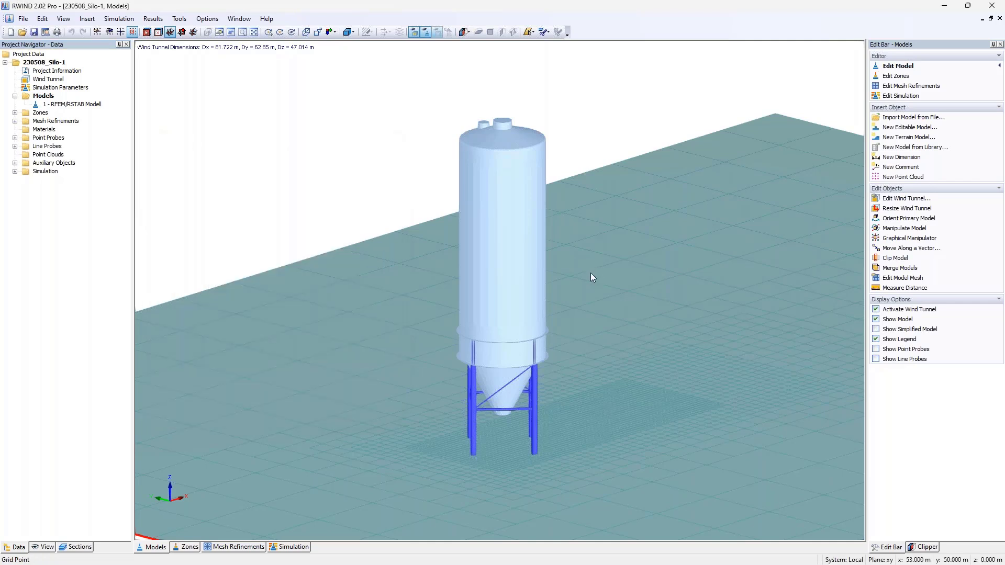
# Step: Open the simulation parameters, check the inlet velocity, and display the wind speed profile as relative values
pyautogui.doubleClick(61, 87)
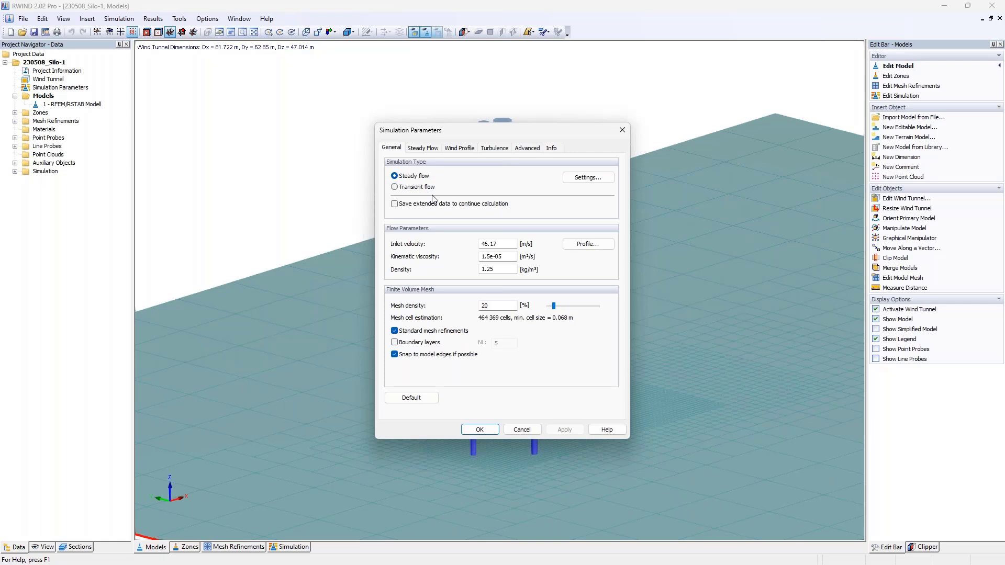
pyautogui.doubleClick(496, 244)
pyautogui.click(447, 150)
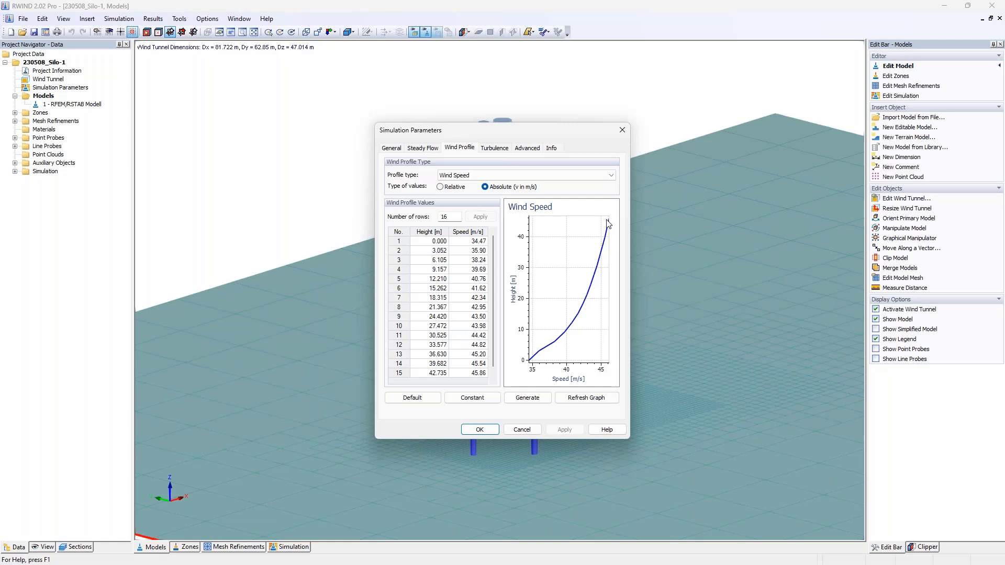
pyautogui.click(442, 187)
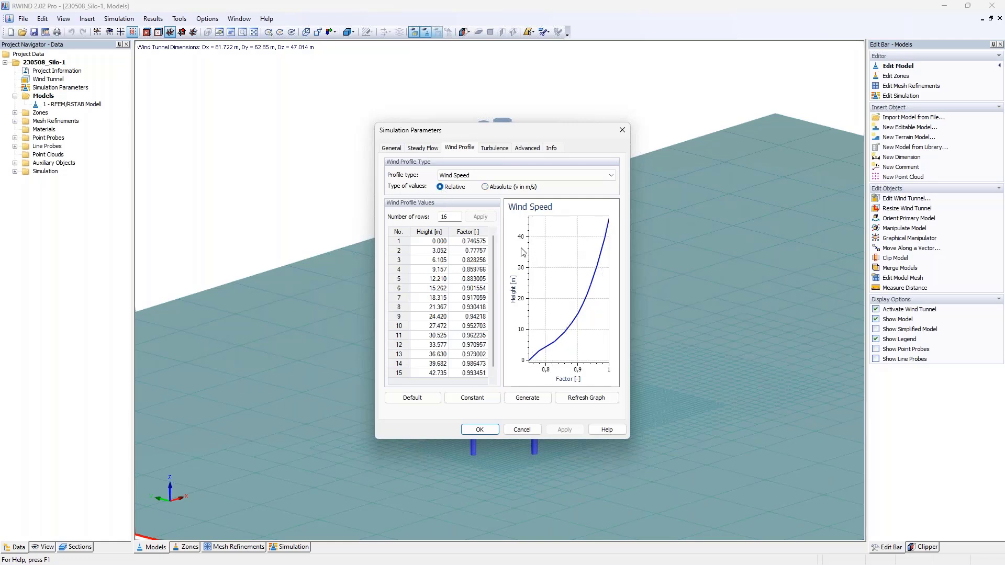
pyautogui.moveTo(474, 242); pyautogui.dragTo(476, 346)
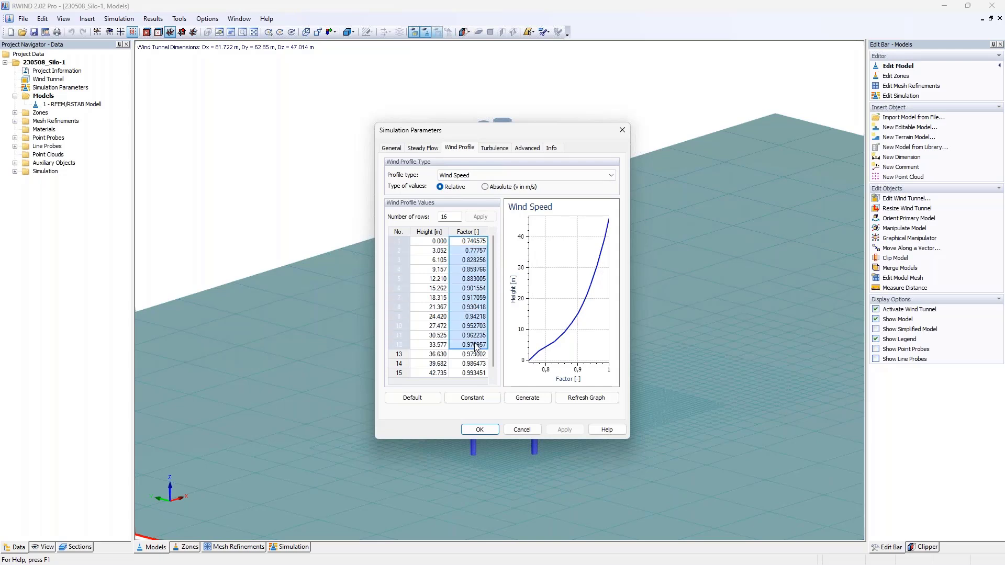
# Step: Compare the inlet velocity in the flow parameters with the relative height factors of the wind speed profile
pyautogui.click(391, 149)
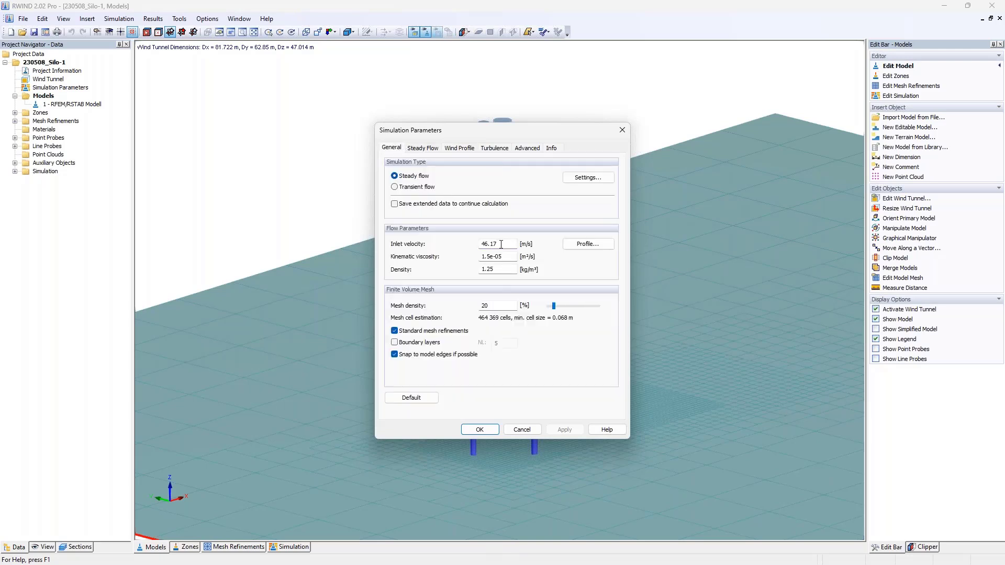
pyautogui.doubleClick(501, 244)
pyautogui.click(460, 149)
pyautogui.moveTo(482, 243); pyautogui.dragTo(476, 336)
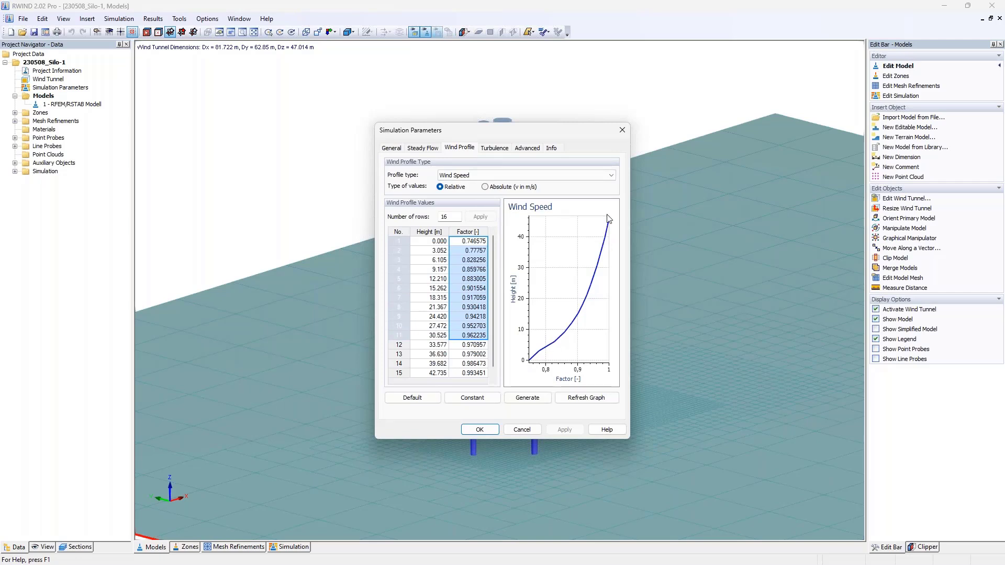
pyautogui.click(392, 148)
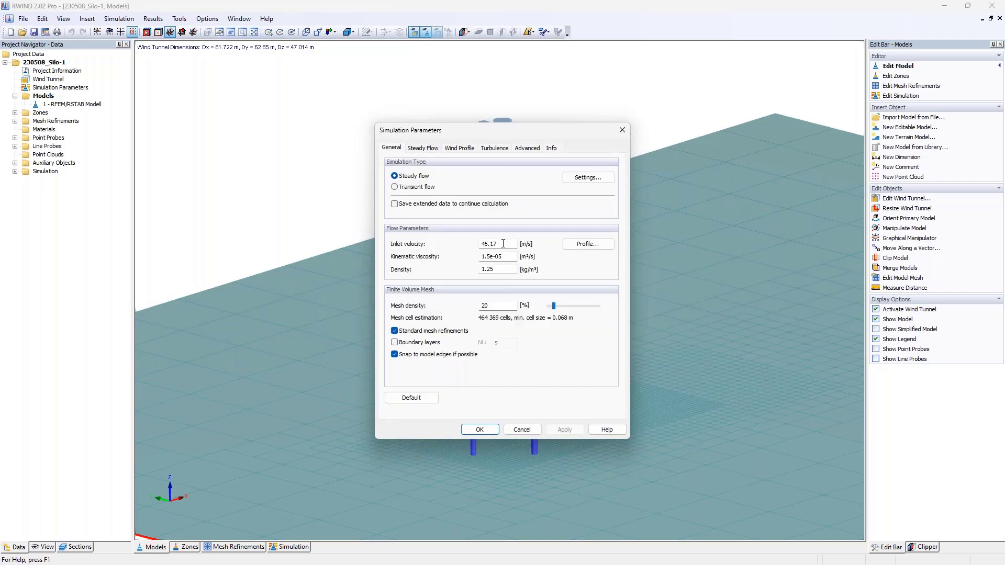
pyautogui.click(480, 242)
# Step: Display the Turbulence Intensity profile and compare its relative factors with the turbulence intensity of the steady flow
pyautogui.click(464, 149)
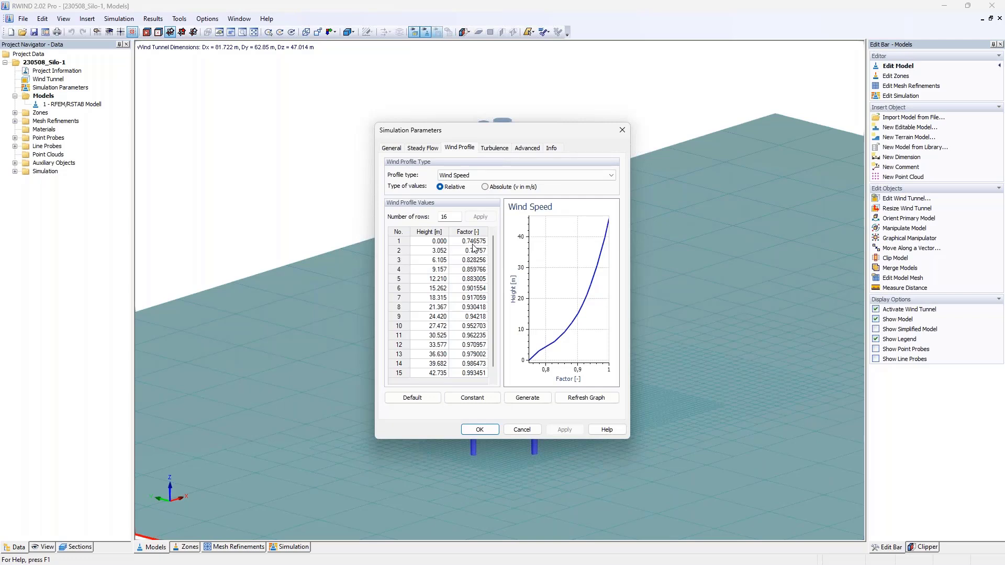
pyautogui.click(466, 177)
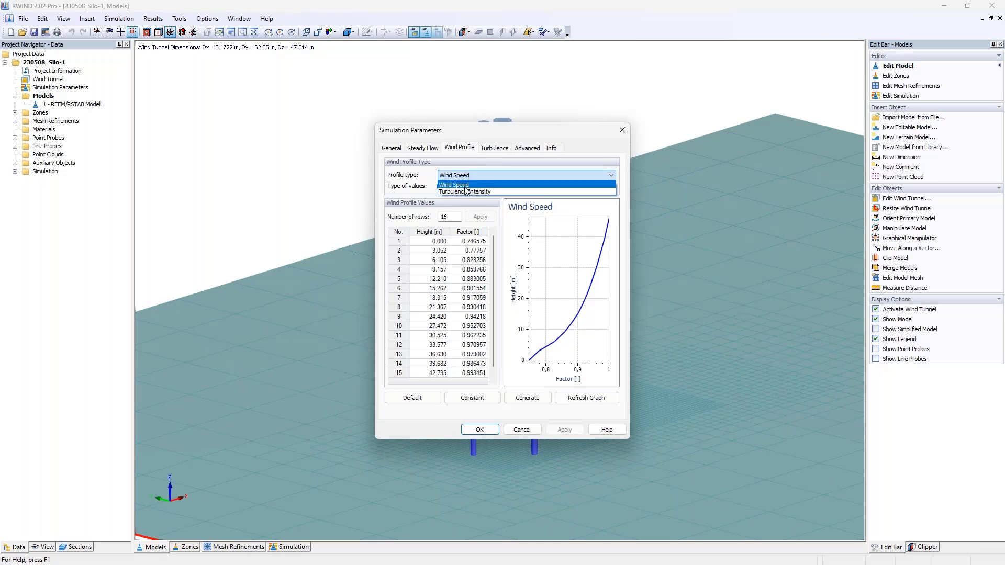
pyautogui.click(467, 191)
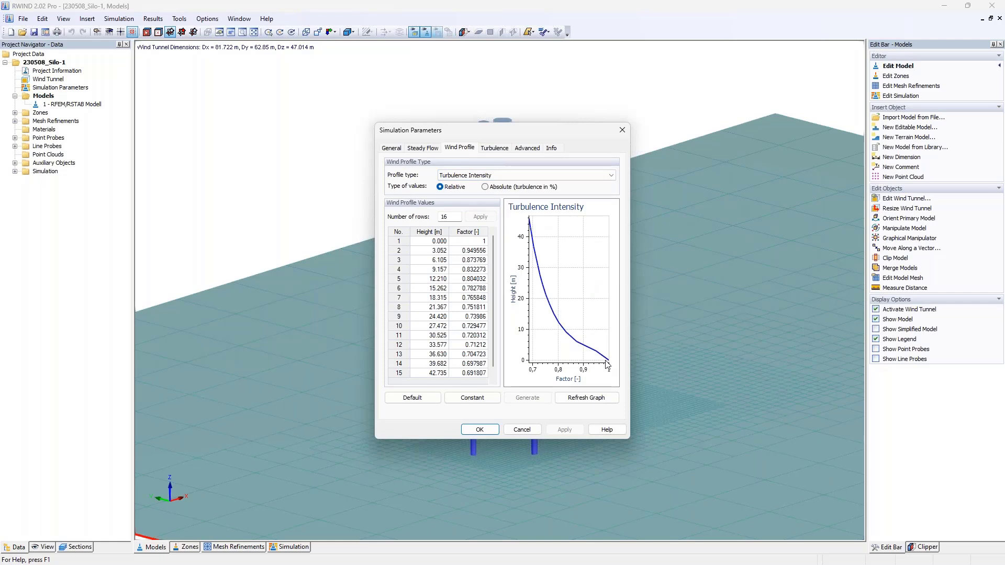
pyautogui.click(497, 150)
pyautogui.doubleClick(518, 218)
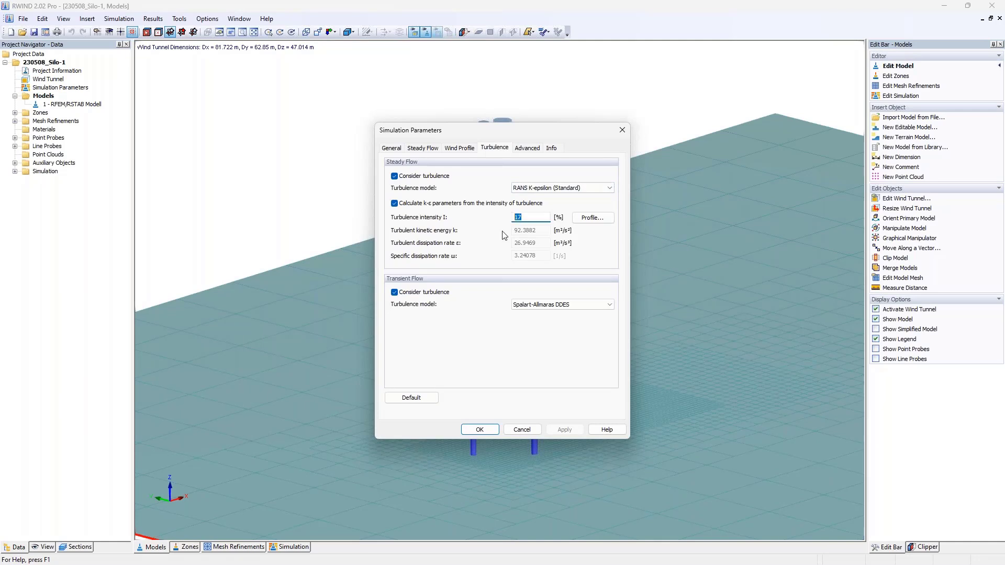
pyautogui.click(460, 148)
pyautogui.moveTo(483, 239); pyautogui.dragTo(478, 357)
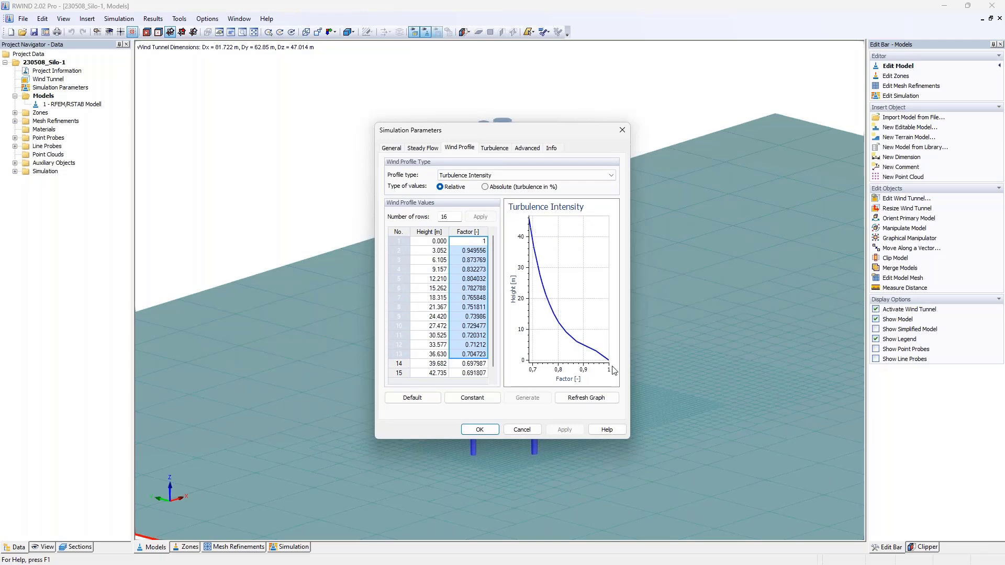
# Step: Display the turbulence intensity profile as absolute values and review the turbulence model and advanced simulation settings
pyautogui.click(495, 188)
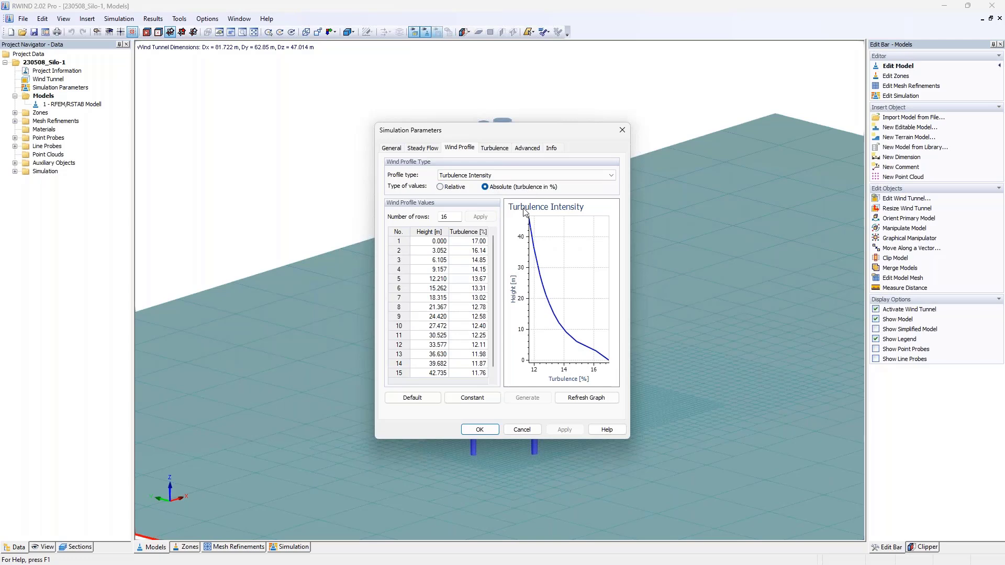
pyautogui.click(493, 148)
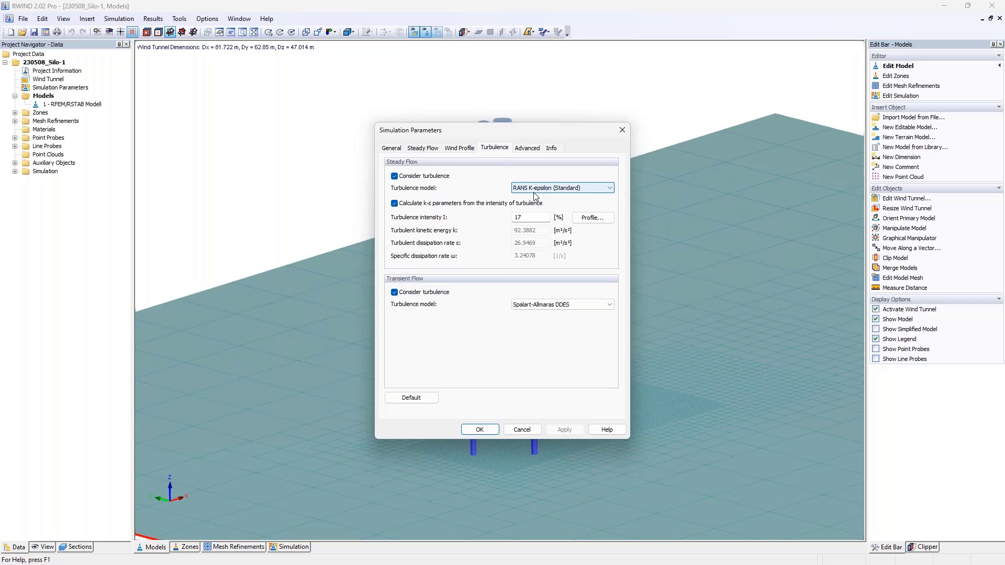
pyautogui.click(527, 148)
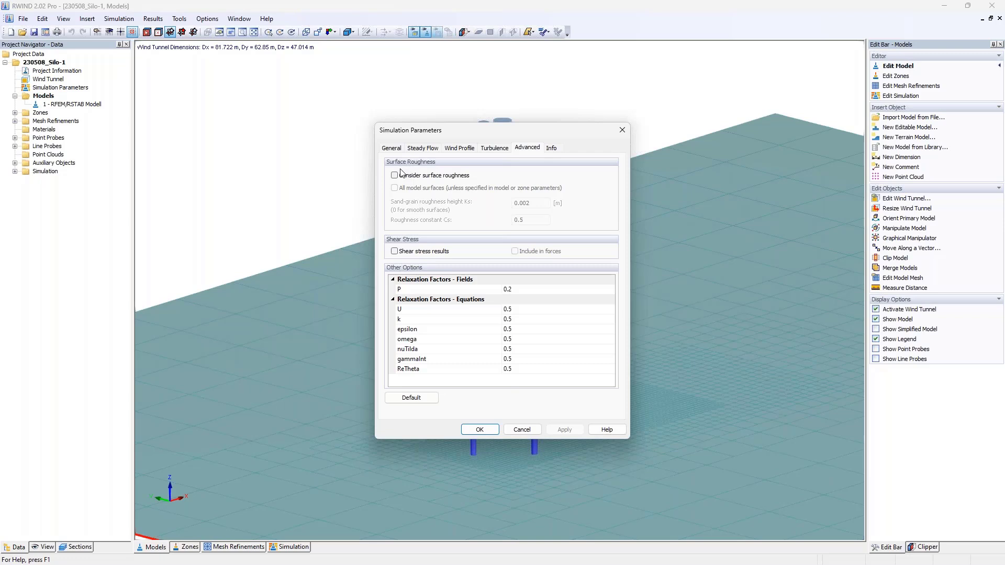
# Step: Check the simulation's object information, including the drag force sums and CPU time, and close the simulation parameters
pyautogui.click(552, 149)
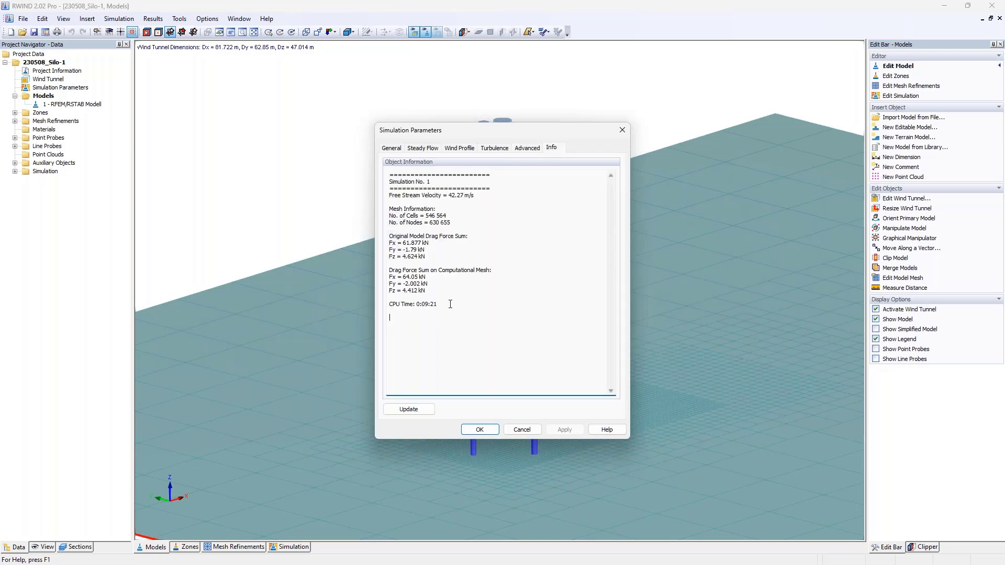
pyautogui.moveTo(450, 304); pyautogui.dragTo(362, 237)
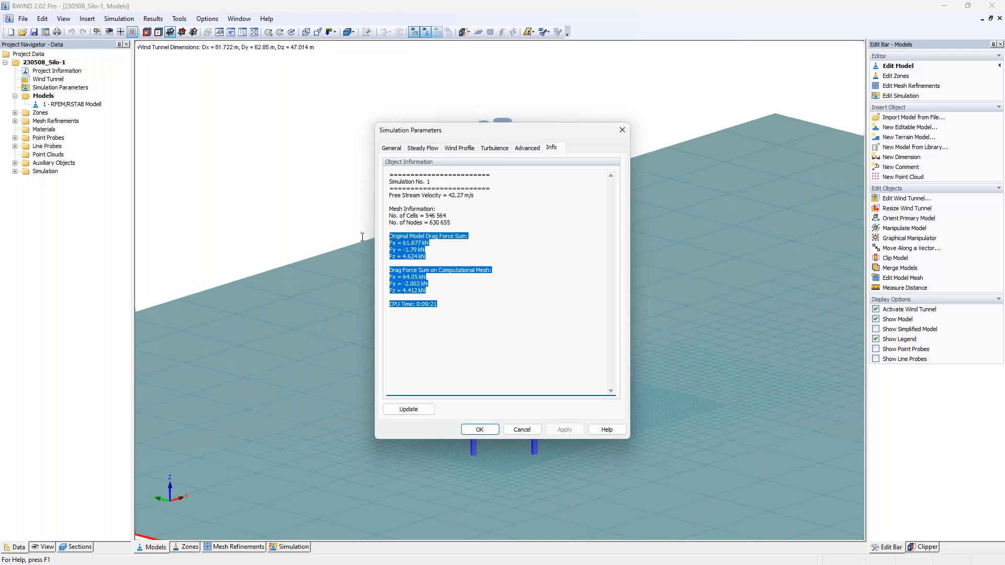
pyautogui.click(457, 279)
pyautogui.moveTo(436, 304); pyautogui.dragTo(414, 304)
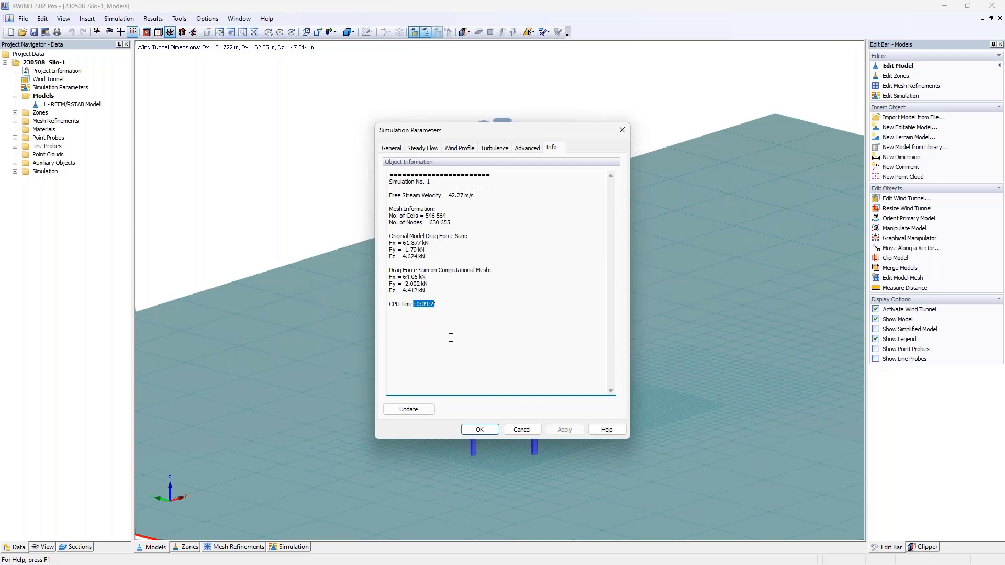
pyautogui.click(622, 130)
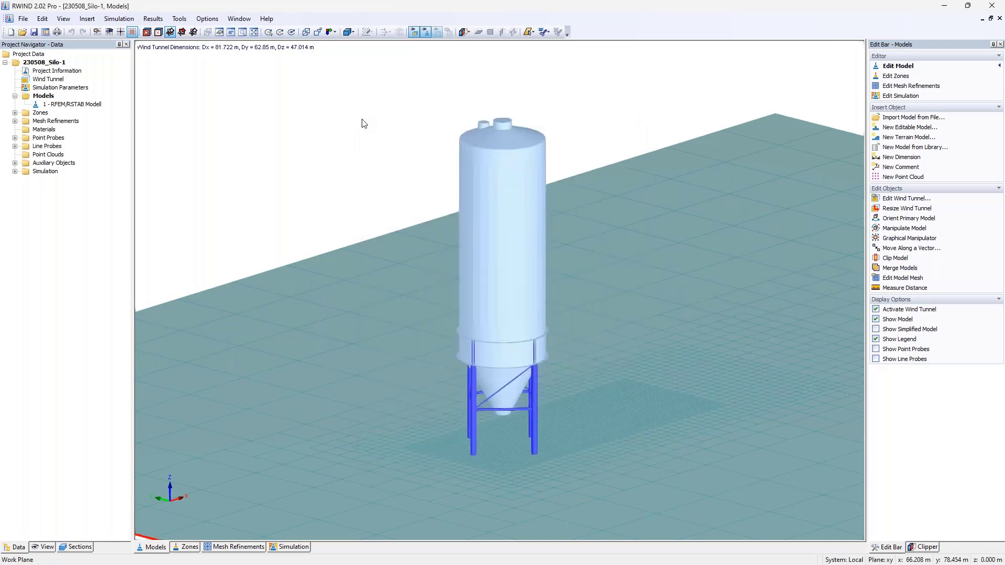
# Step: Check the number of used cores for the parallel calculation in the program options and close them without changes
pyautogui.click(208, 19)
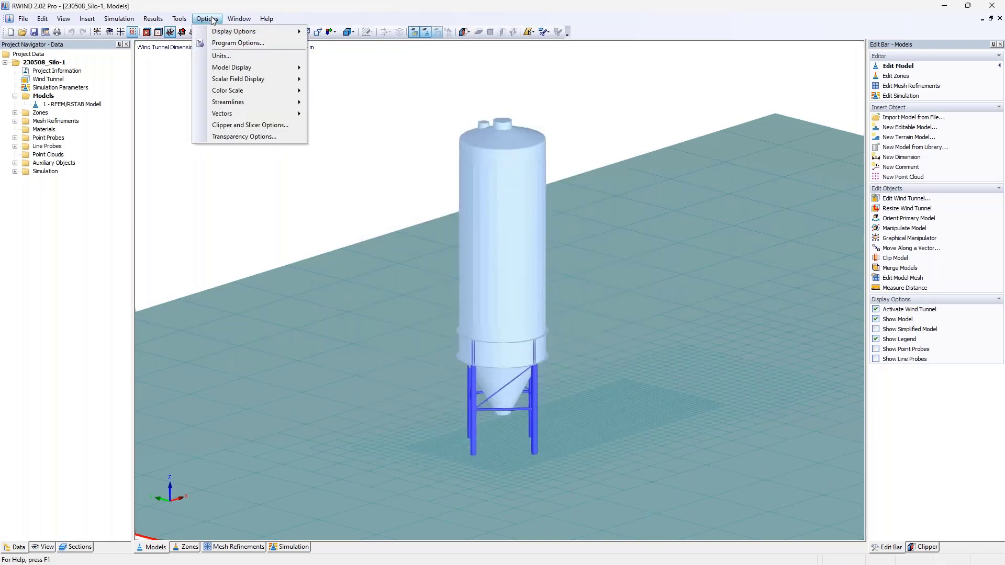
pyautogui.click(238, 44)
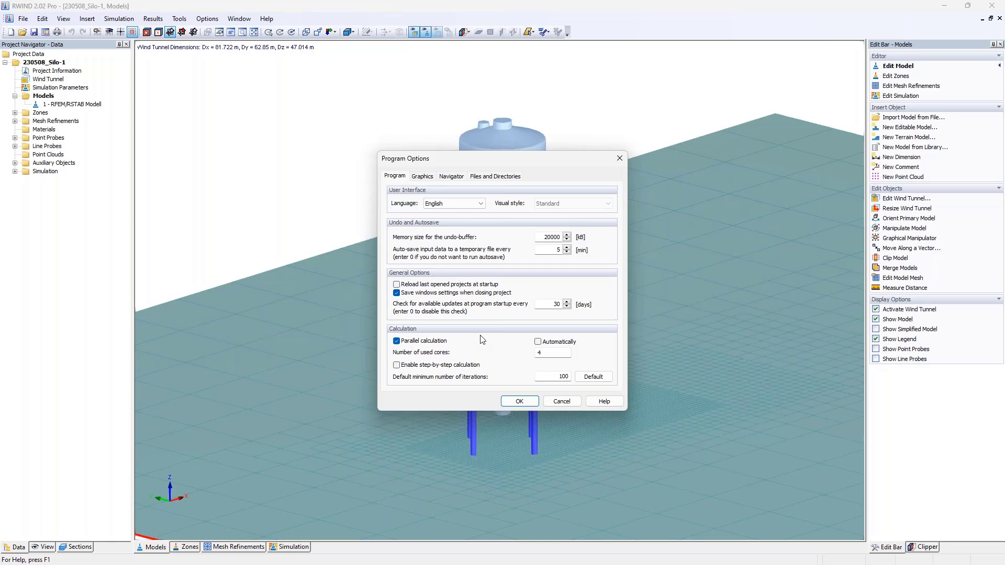
pyautogui.doubleClick(540, 353)
pyautogui.click(555, 353)
pyautogui.moveTo(564, 352); pyautogui.dragTo(534, 353)
pyautogui.click(551, 354)
pyautogui.click(620, 159)
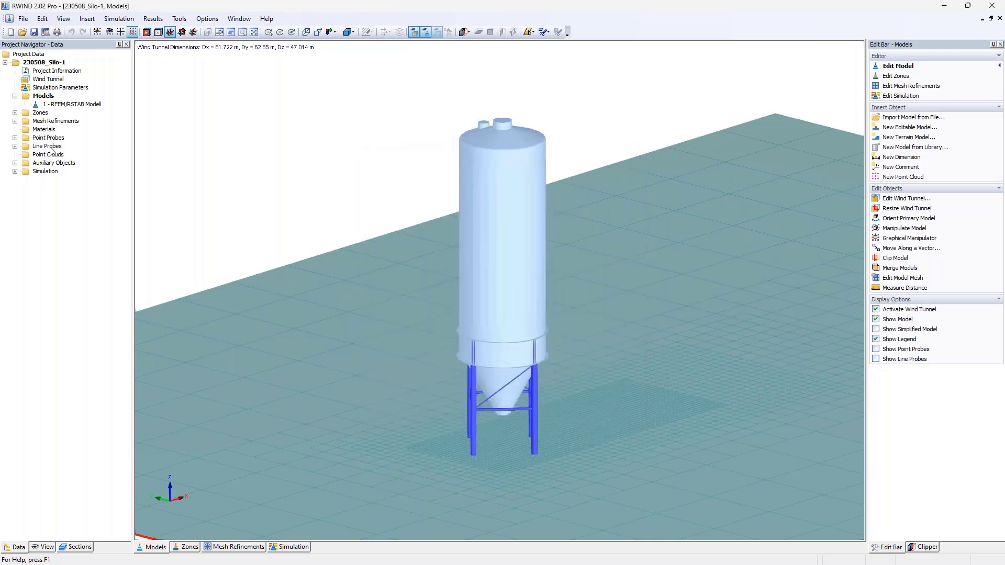
# Step: Delete all line probes and all point probes from the project
pyautogui.rightClick(49, 146)
pyautogui.click(91, 168)
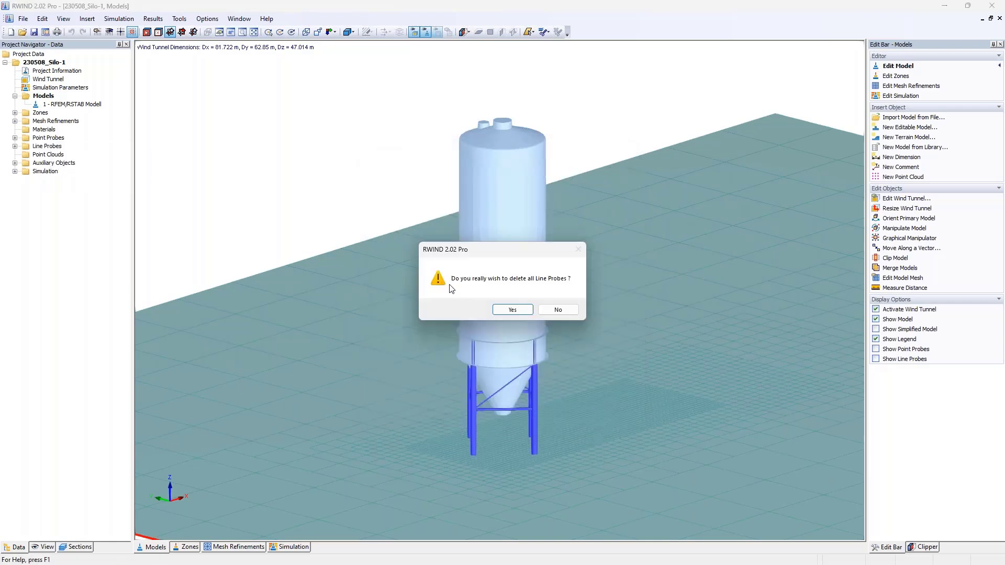
pyautogui.click(513, 309)
pyautogui.rightClick(46, 137)
pyautogui.click(85, 165)
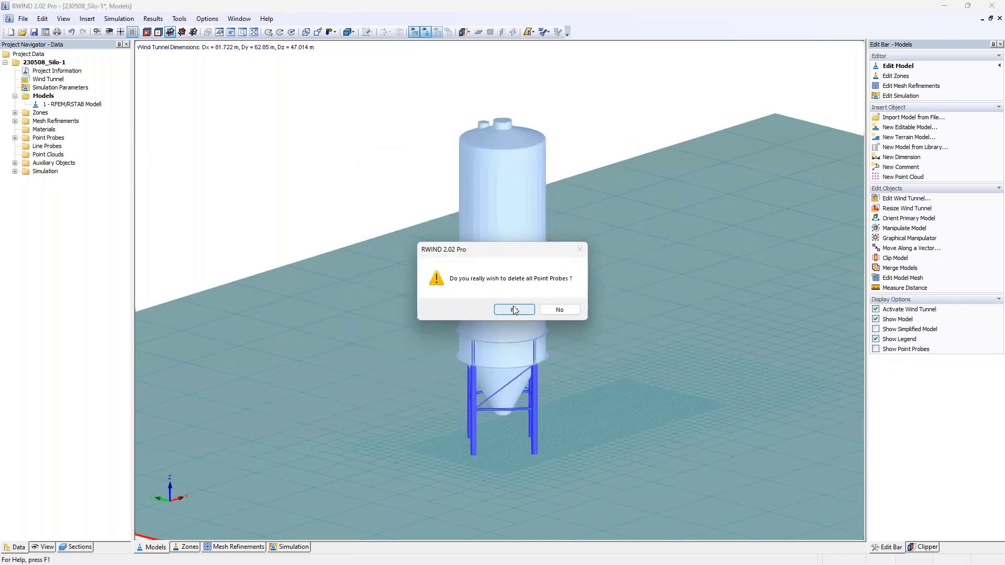
pyautogui.click(516, 309)
# Step: Show the model's zones and review the pressure and pressure coefficient information of zone 2
pyautogui.click(15, 112)
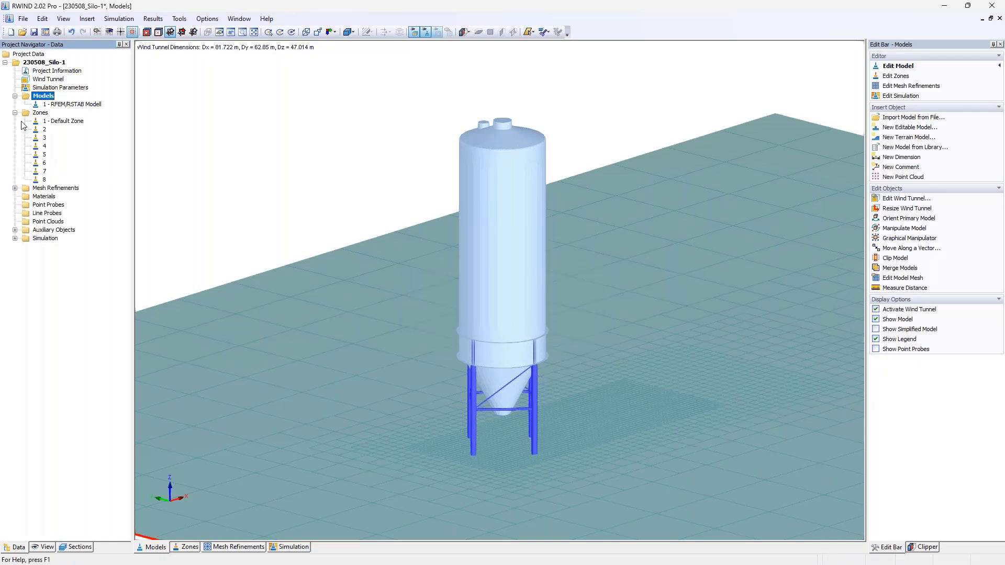
pyautogui.click(41, 113)
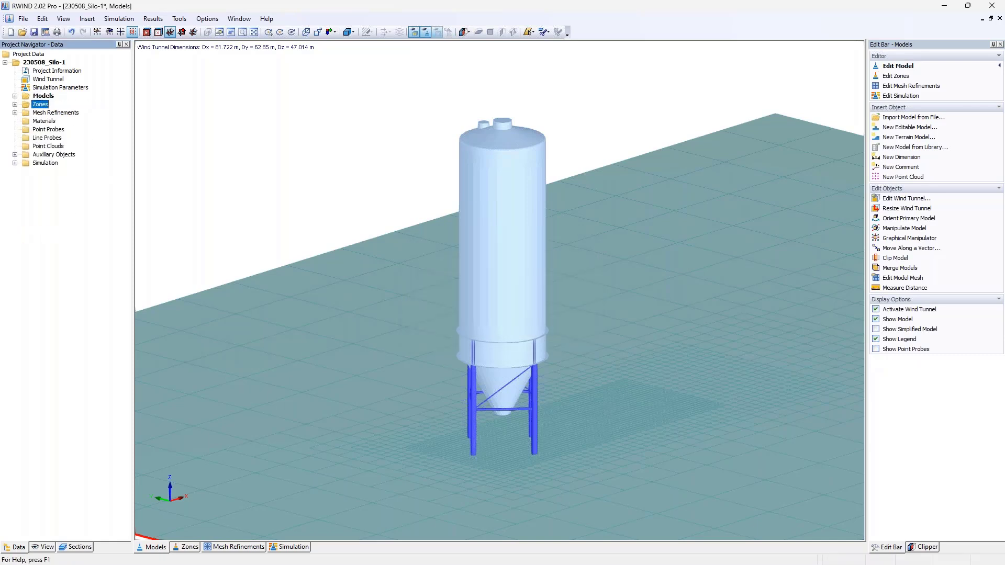
pyautogui.click(15, 104)
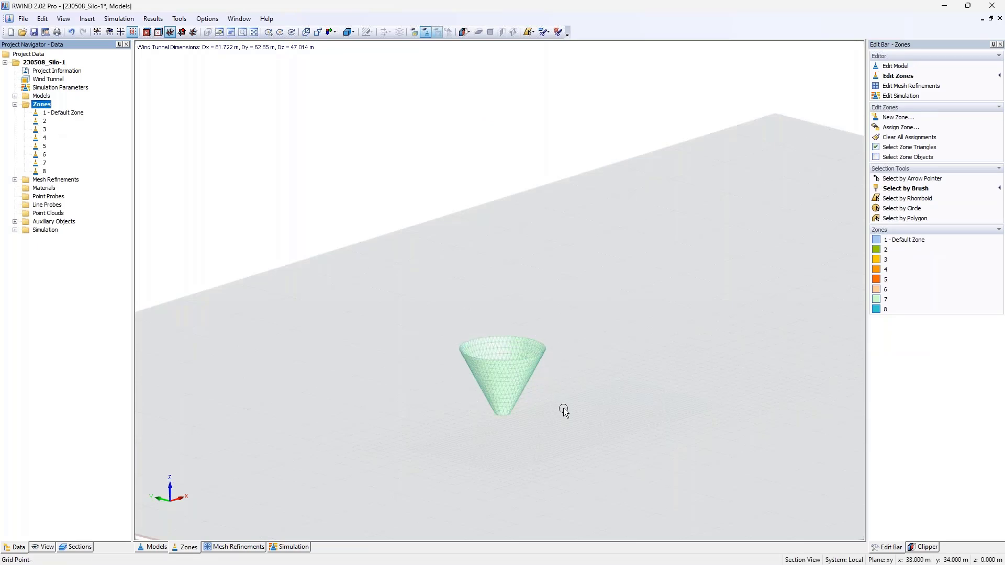
pyautogui.doubleClick(46, 122)
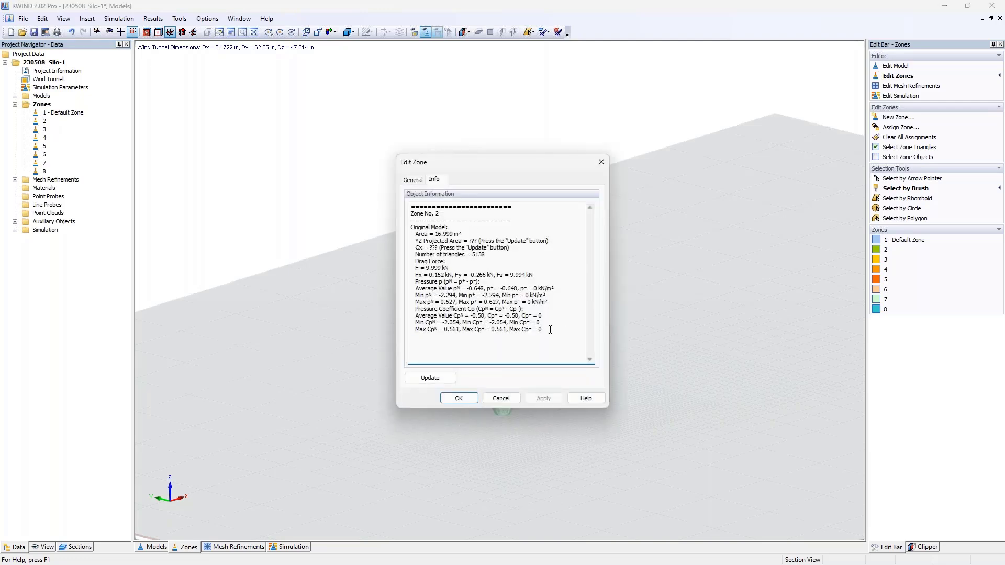
pyautogui.moveTo(553, 331); pyautogui.dragTo(412, 283)
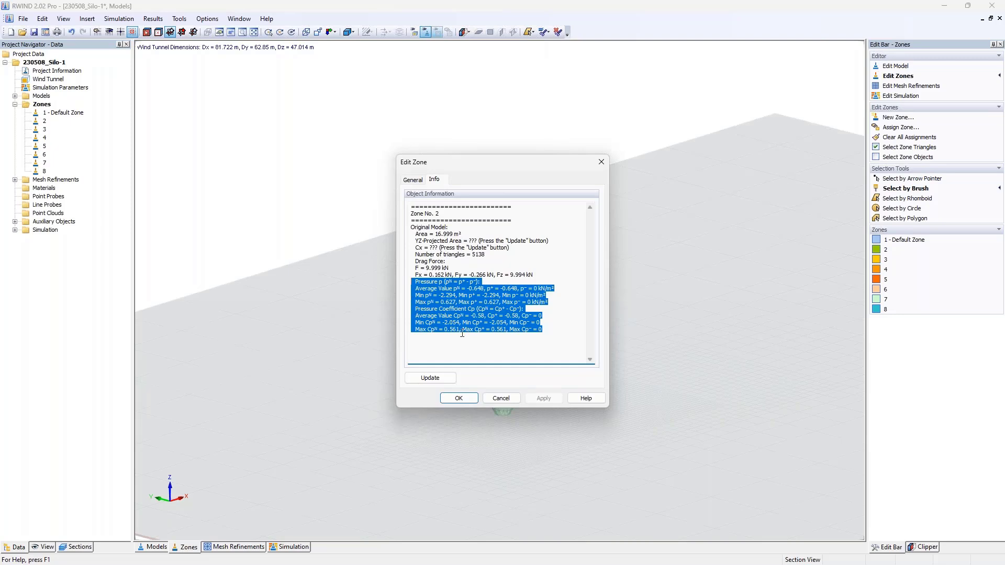
pyautogui.click(553, 326)
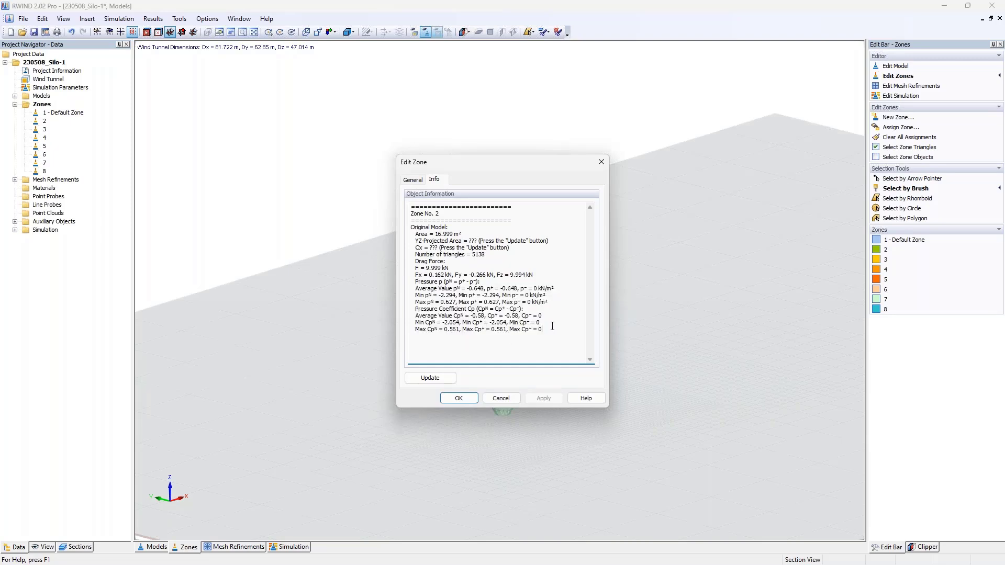
pyautogui.click(602, 162)
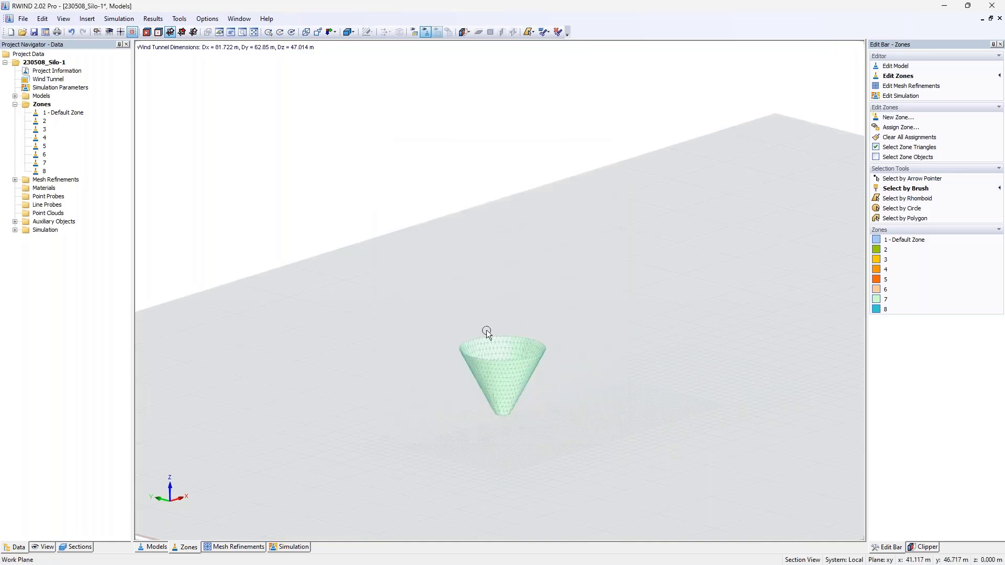
# Step: Display the Whole Mesh section so the complete silo is shown with its zones, and return to the project data
pyautogui.click(79, 546)
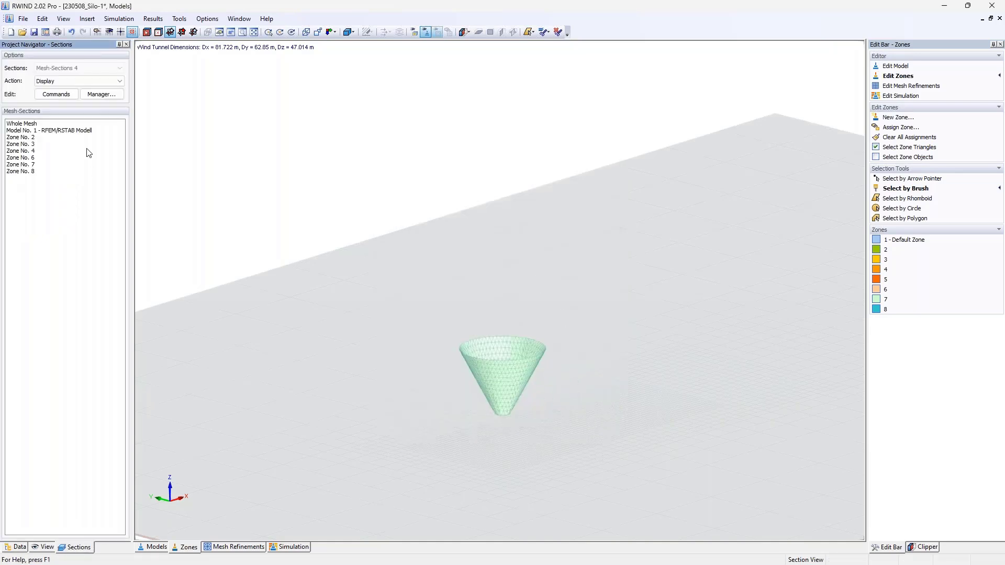
pyautogui.click(26, 124)
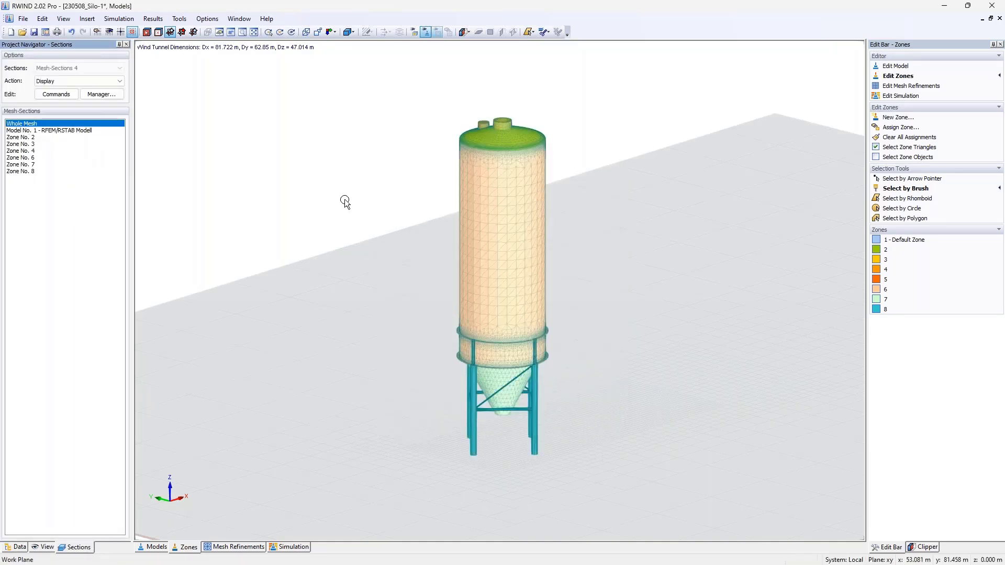
pyautogui.click(19, 548)
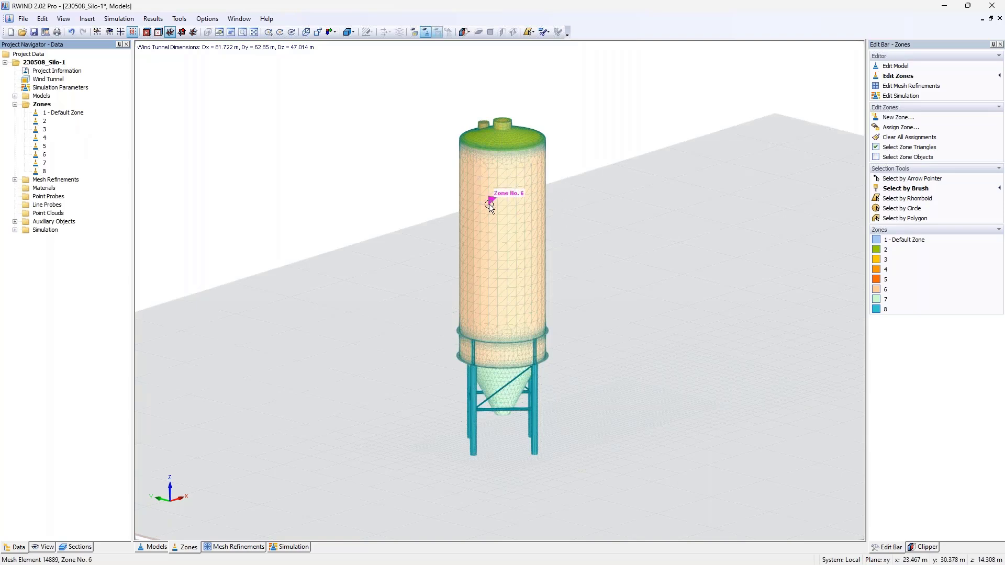
# Step: Review the information and general properties of zone 2, including its load factor, without changing them
pyautogui.doubleClick(43, 122)
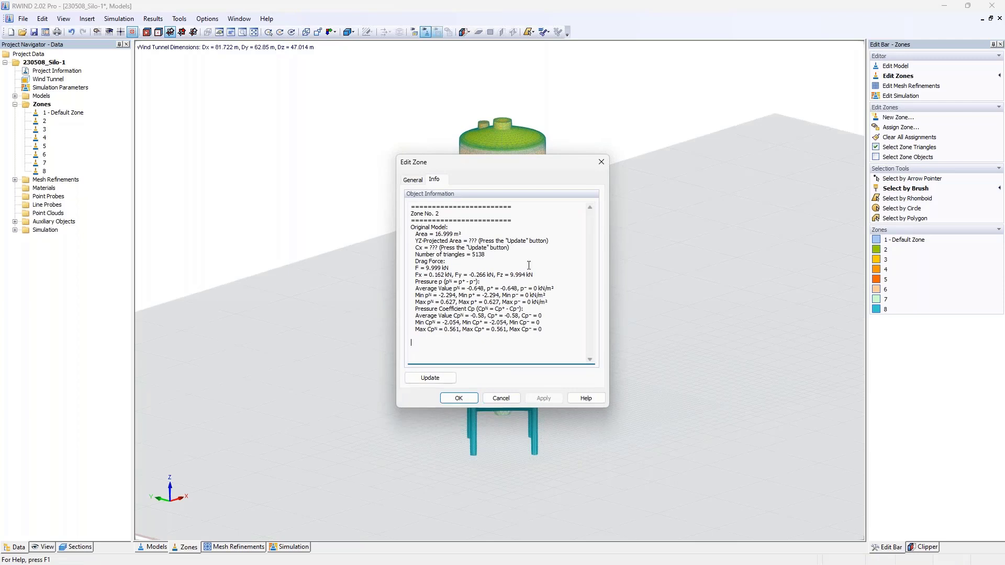
pyautogui.click(418, 181)
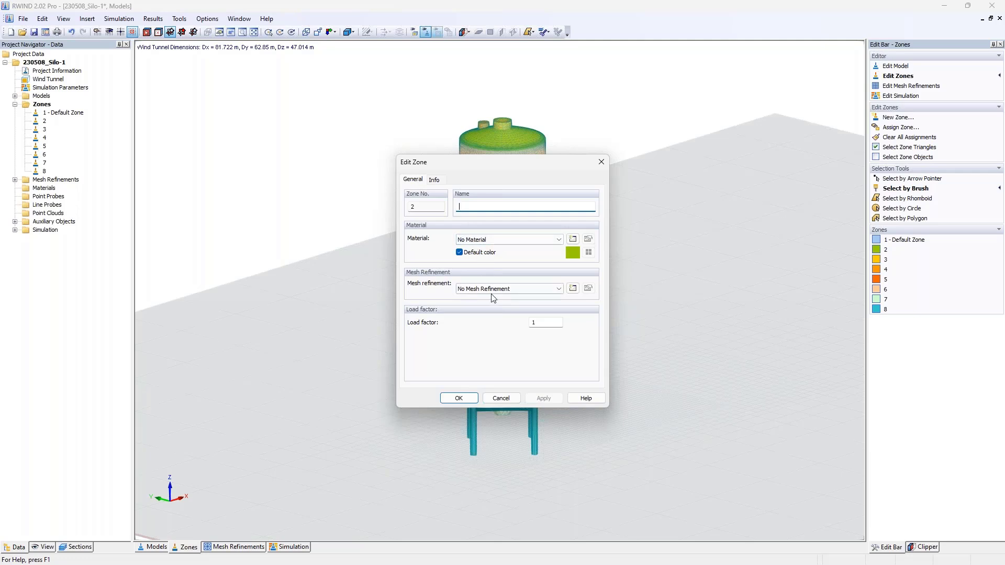
pyautogui.click(549, 321)
pyautogui.click(605, 163)
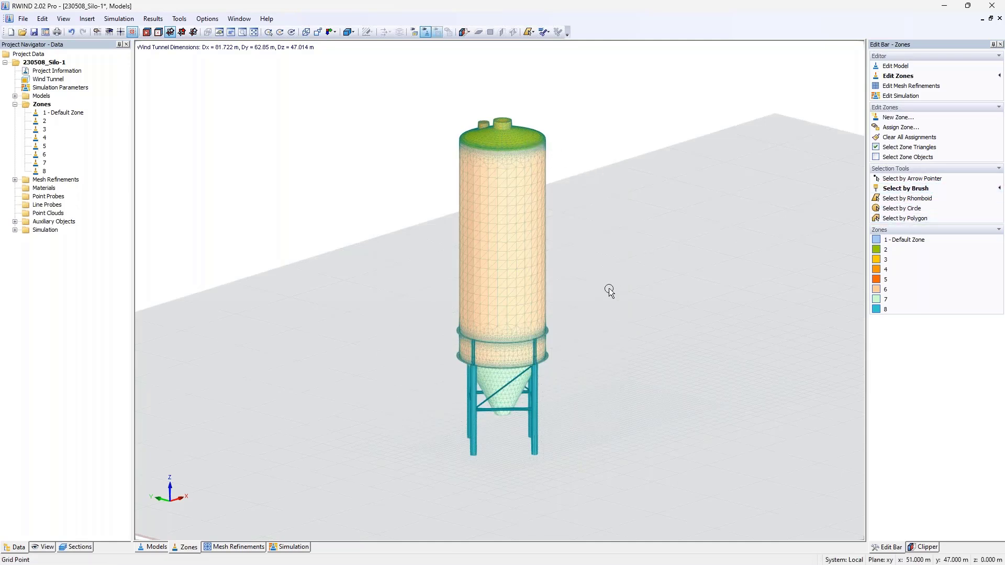
# Step: Delete all zones of the silo model and accept the deletion of the calculation results
pyautogui.keyDown('ctrl'); pyautogui.moveTo(601, 291); pyautogui.dragTo(483, 292, button='middle'); pyautogui.keyUp('ctrl')
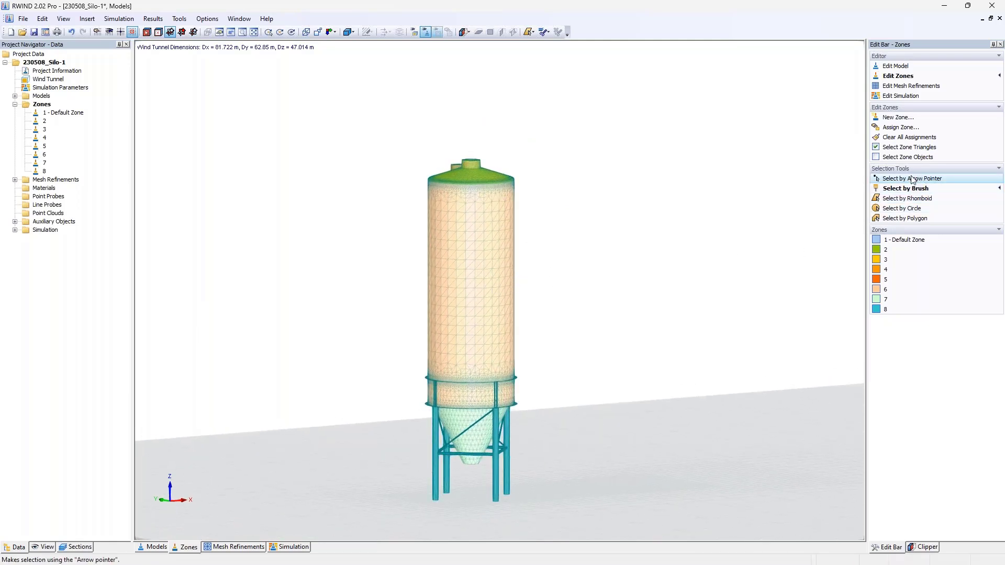
pyautogui.click(152, 547)
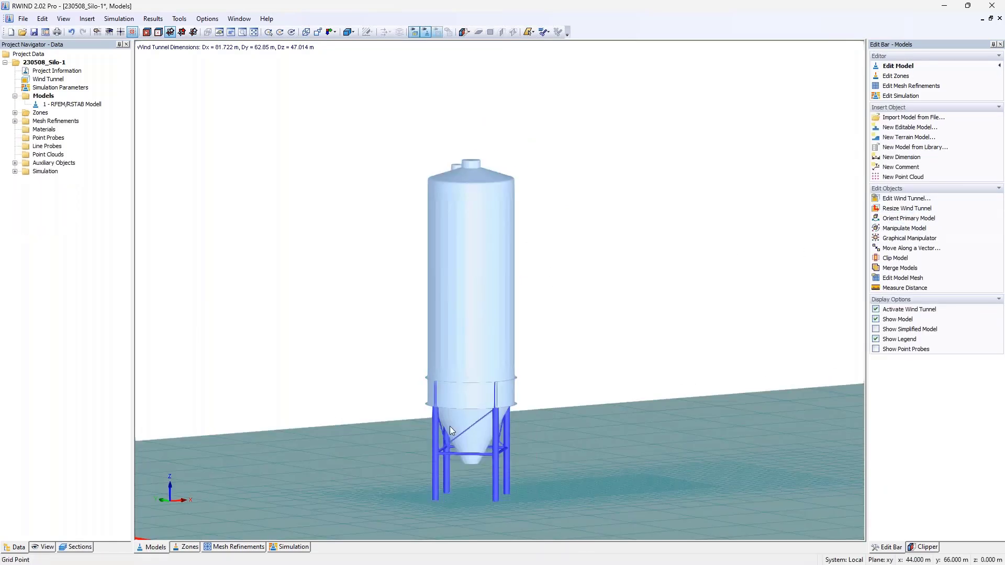
pyautogui.click(15, 112)
pyautogui.rightClick(37, 114)
pyautogui.click(78, 145)
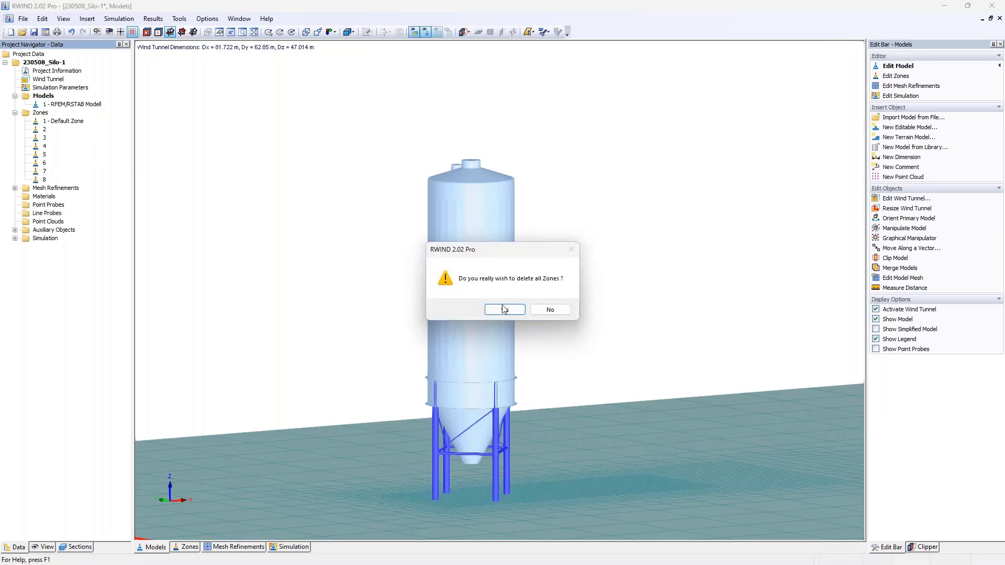
pyautogui.click(504, 309)
pyautogui.click(537, 309)
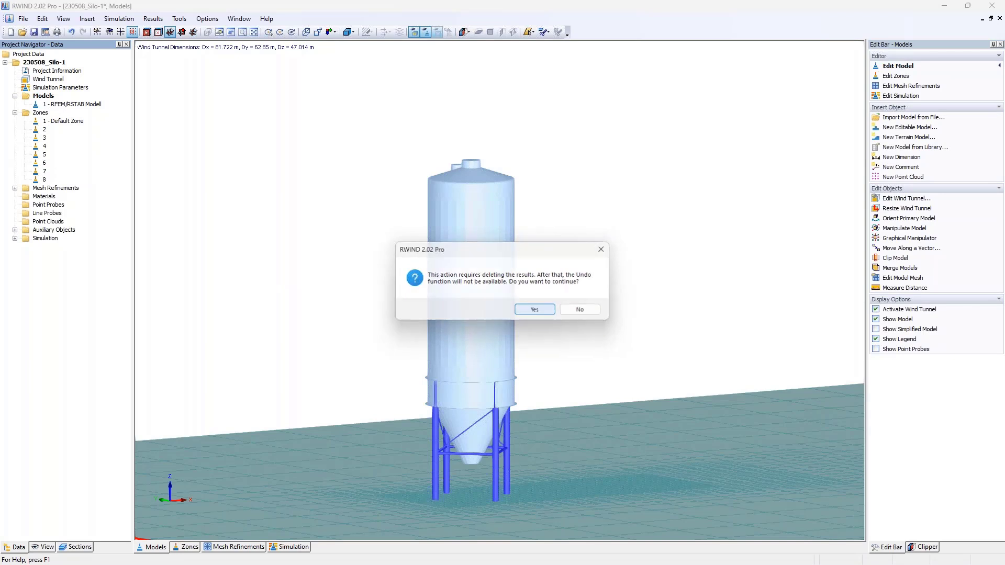
pyautogui.click(578, 310)
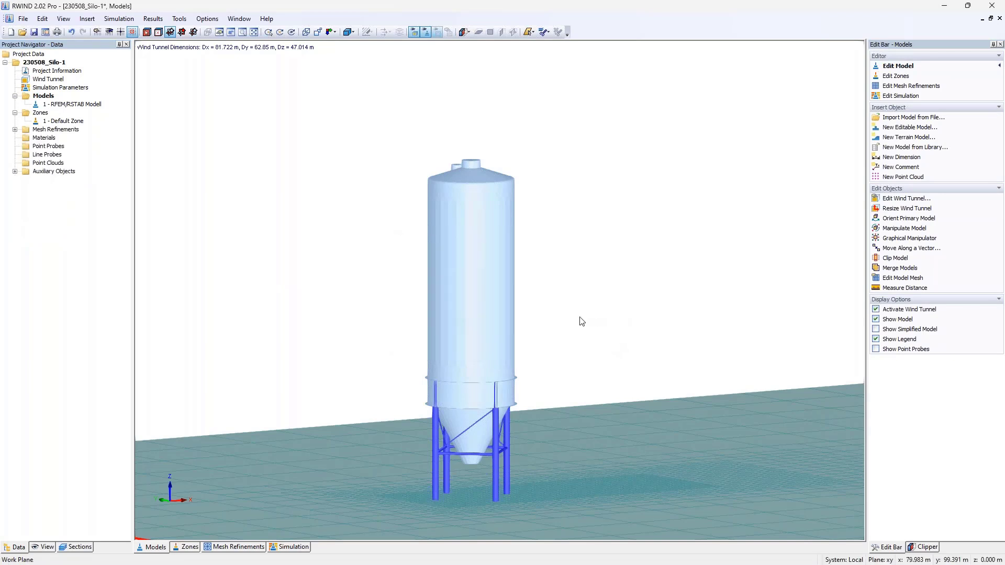
# Step: Create two new zones, numbers 2 and 3, with the default material, mesh refinement and load factor settings
pyautogui.moveTo(561, 302); pyautogui.dragTo(561, 295, button='middle')
pyautogui.click(189, 548)
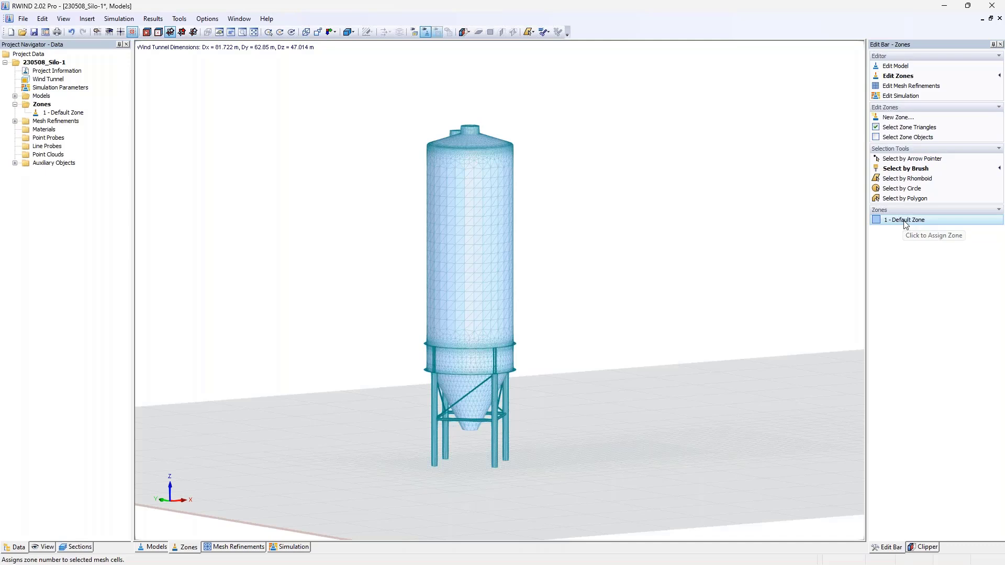
pyautogui.click(900, 118)
pyautogui.click(499, 205)
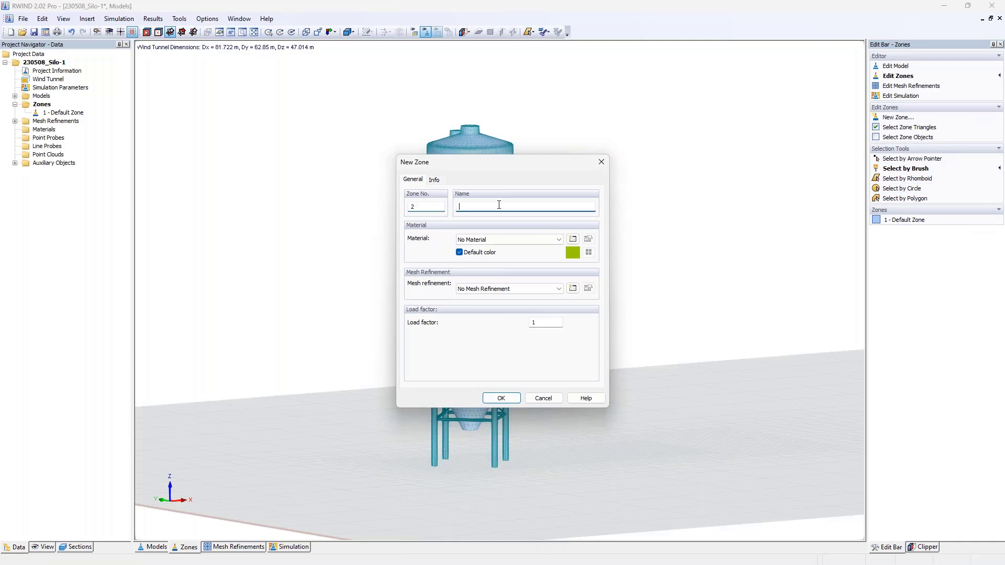
pyautogui.click(513, 399)
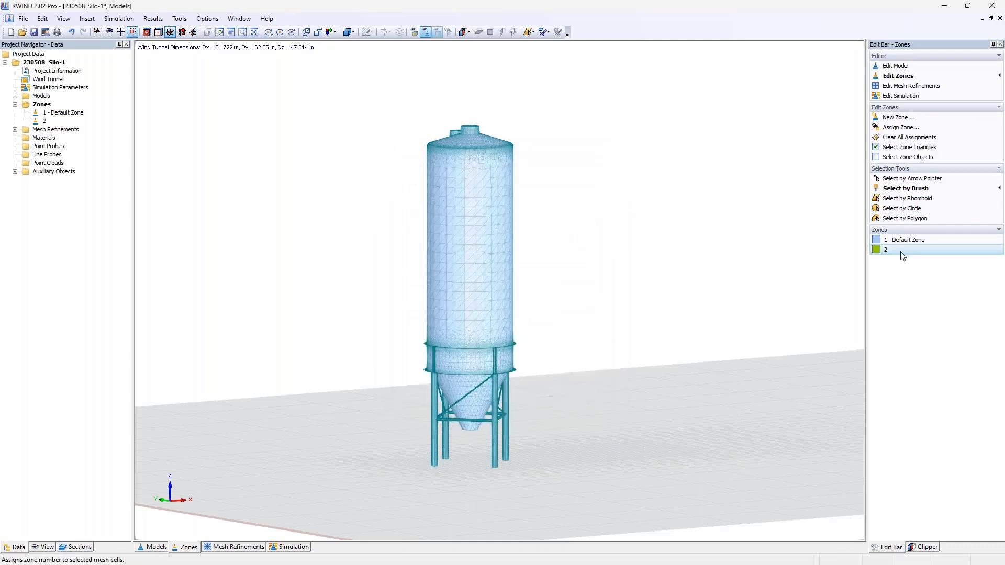
pyautogui.click(897, 118)
pyautogui.click(501, 399)
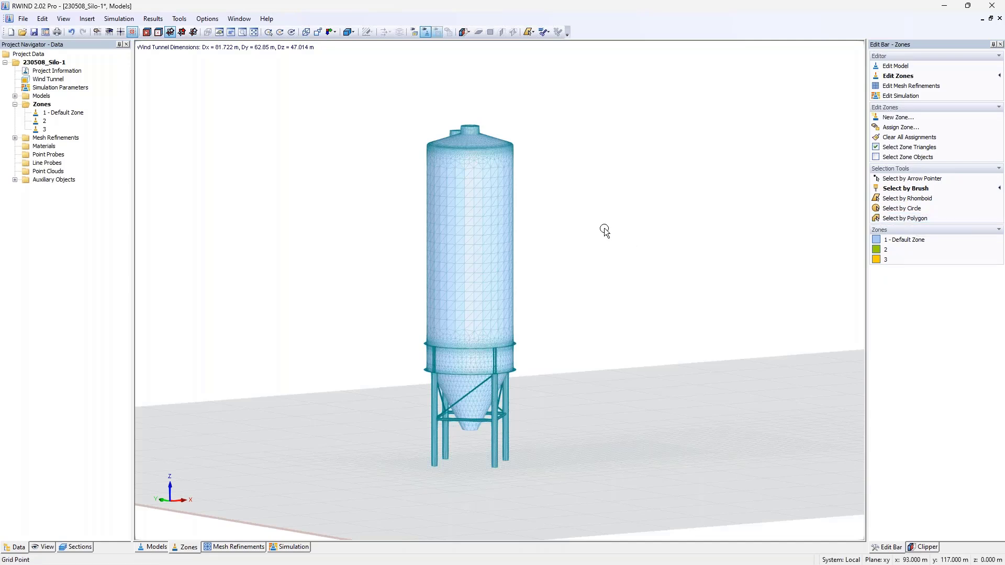
# Step: In the X-direction view, assign zone 2 to part of the silo's central top cylinder using brush selection
pyautogui.click(335, 34)
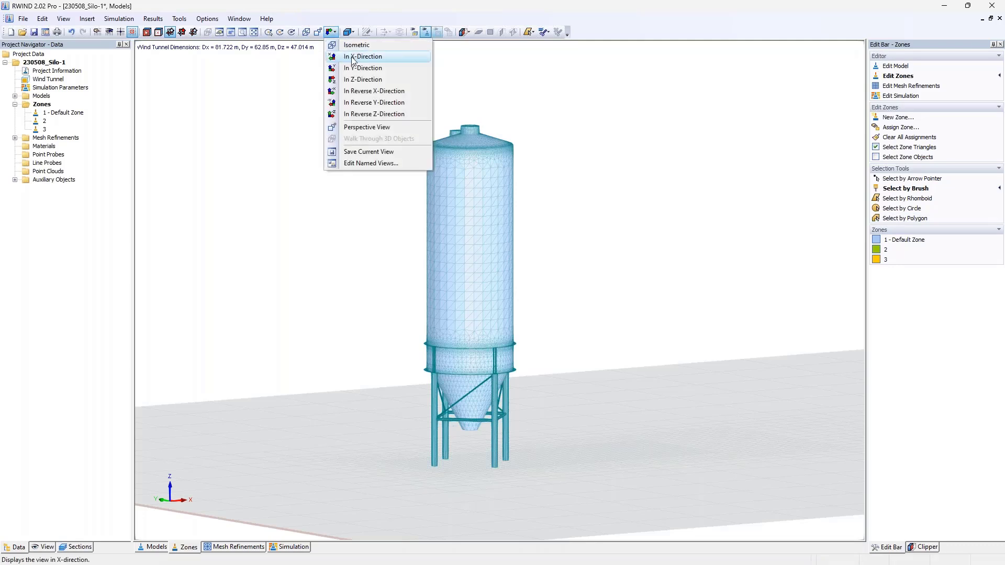
pyautogui.click(346, 56)
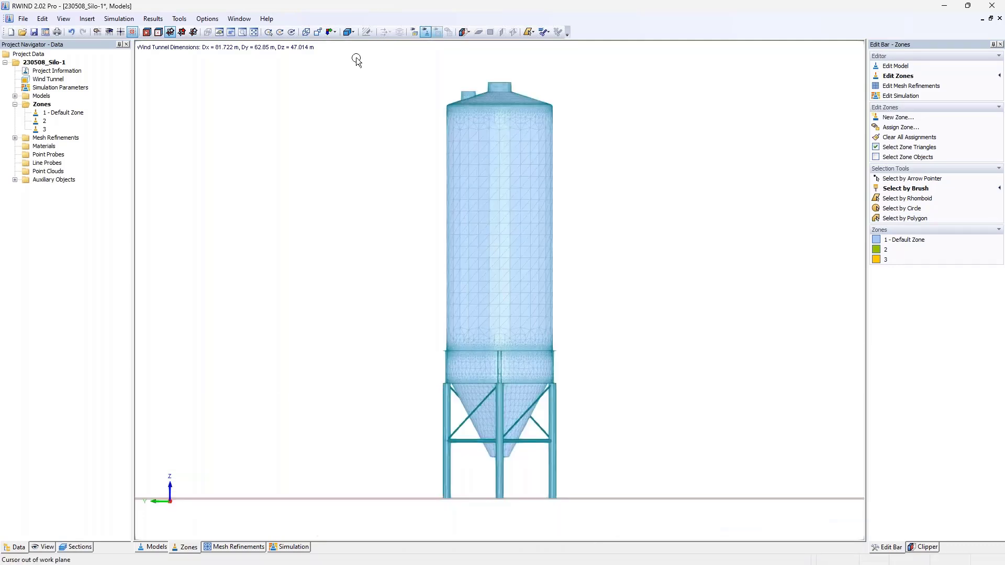
pyautogui.scroll(3, 507, 84)
pyautogui.scroll(5, 506, 81)
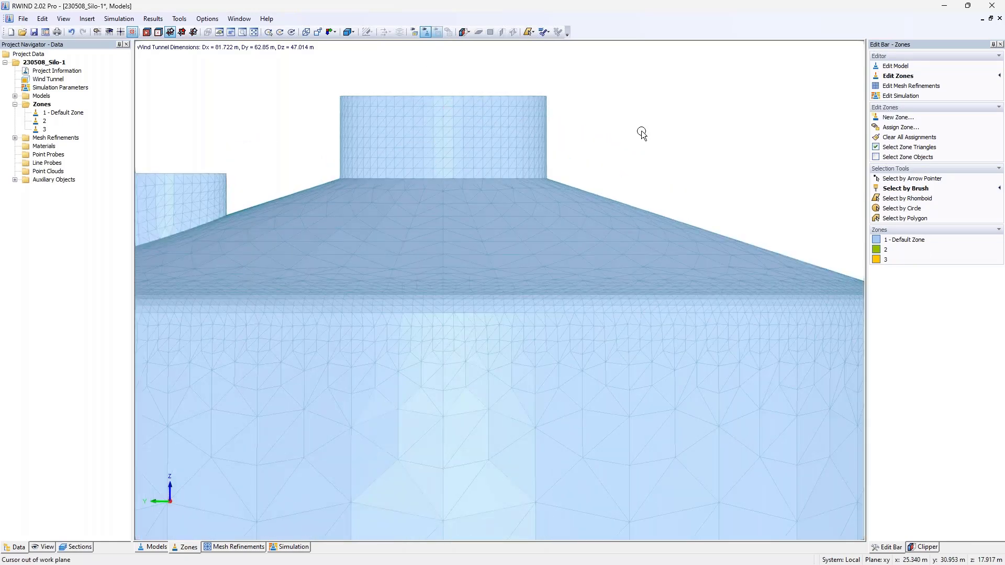
pyautogui.click(886, 253)
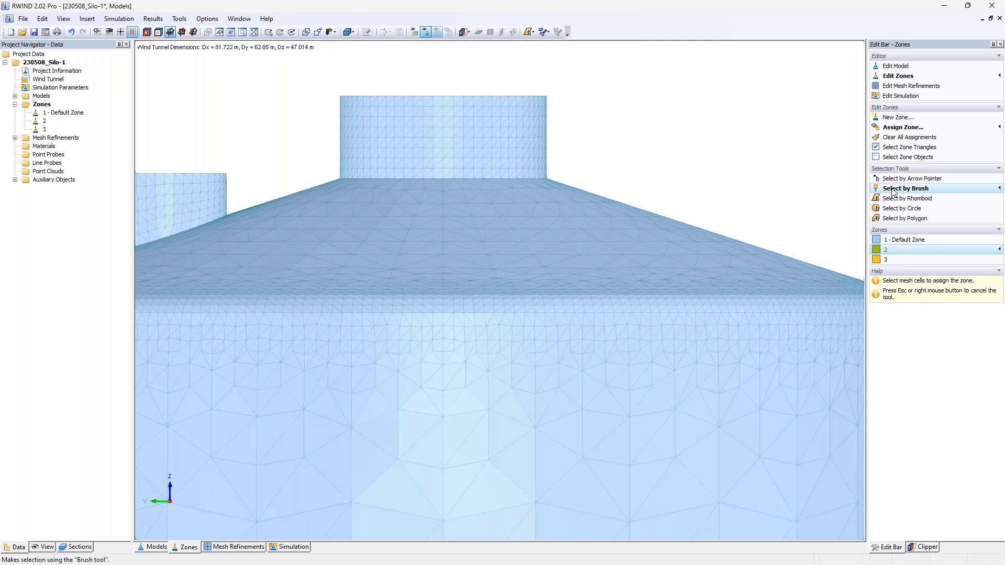
pyautogui.moveTo(382, 97)
pyautogui.mouseDown()
pyautogui.moveTo(492, 105)
pyautogui.moveTo(399, 111)
pyautogui.moveTo(447, 118)
pyautogui.moveTo(417, 145)
pyautogui.moveTo(446, 166)
pyautogui.moveTo(490, 160)
pyautogui.moveTo(482, 153)
pyautogui.moveTo(521, 134)
pyautogui.moveTo(504, 99)
pyautogui.moveTo(521, 134)
pyautogui.mouseUp()
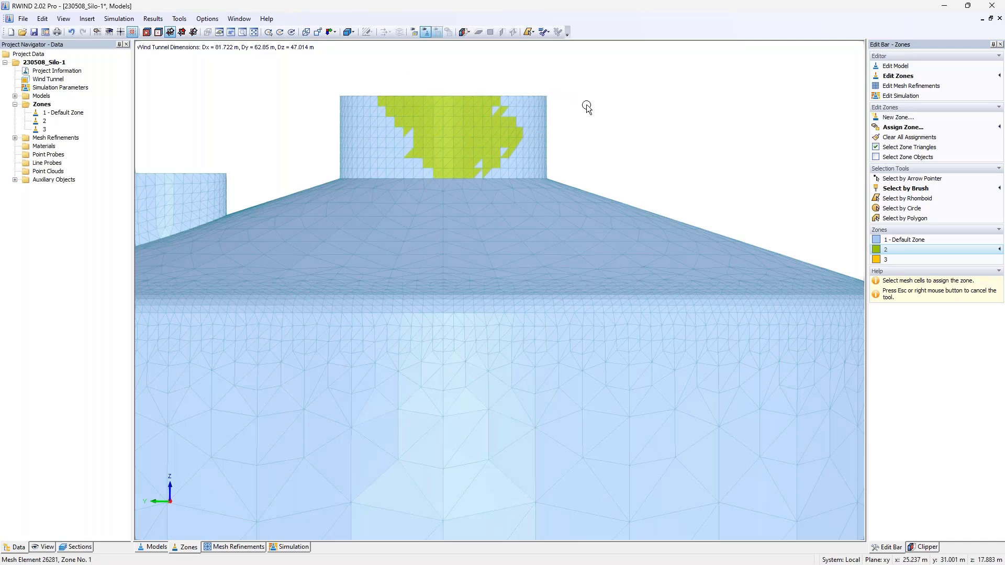
pyautogui.press('Escape')
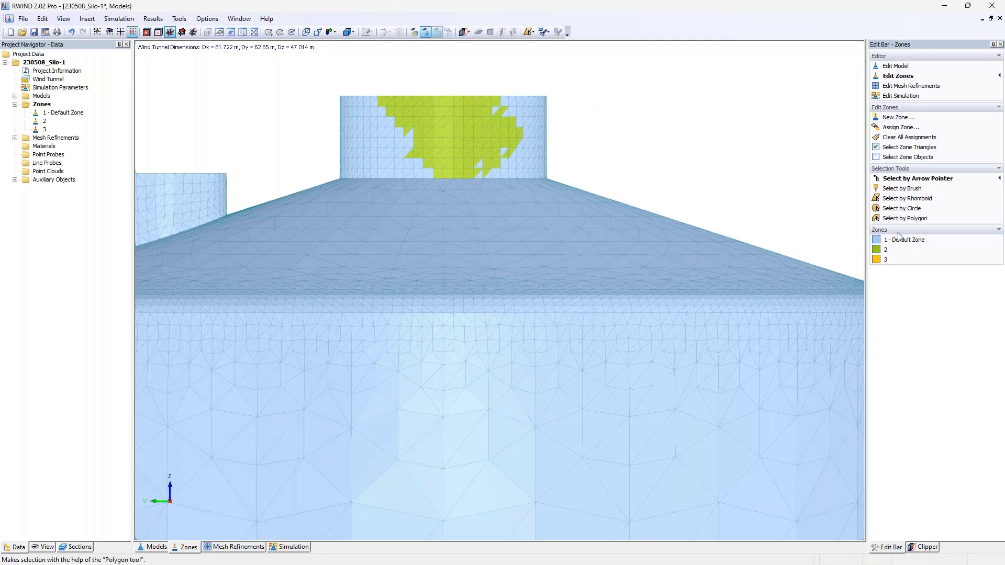
# Step: Assign zone 2 to all mesh cells of the central top cylinder using rhomboid selection, and check the coverage
pyautogui.click(899, 249)
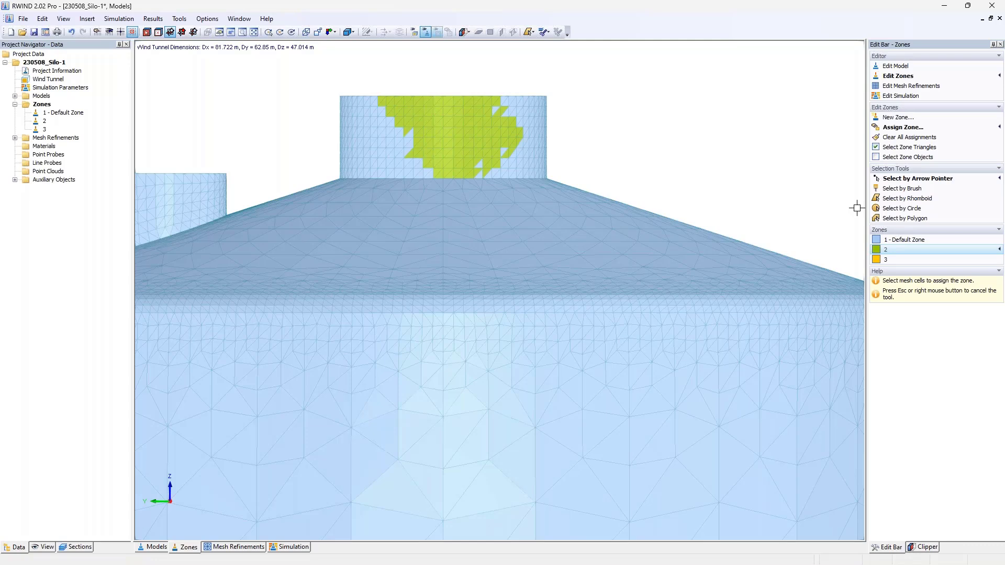
pyautogui.click(885, 202)
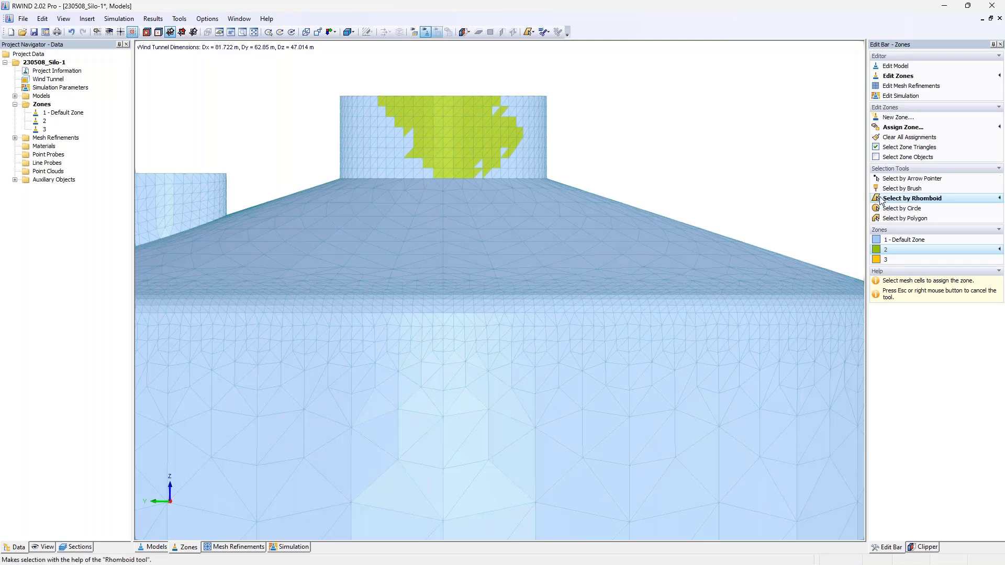
pyautogui.moveTo(316, 80); pyautogui.dragTo(587, 80)
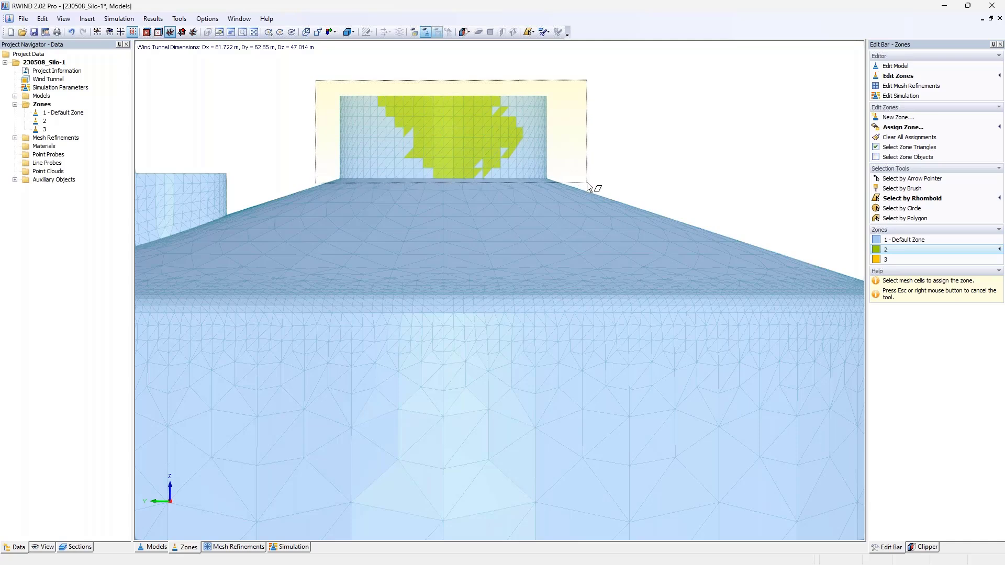
pyautogui.click(589, 185)
pyautogui.moveTo(587, 127); pyautogui.dragTo(531, 184, button='middle')
pyautogui.moveTo(580, 154); pyautogui.dragTo(585, 146, button='middle')
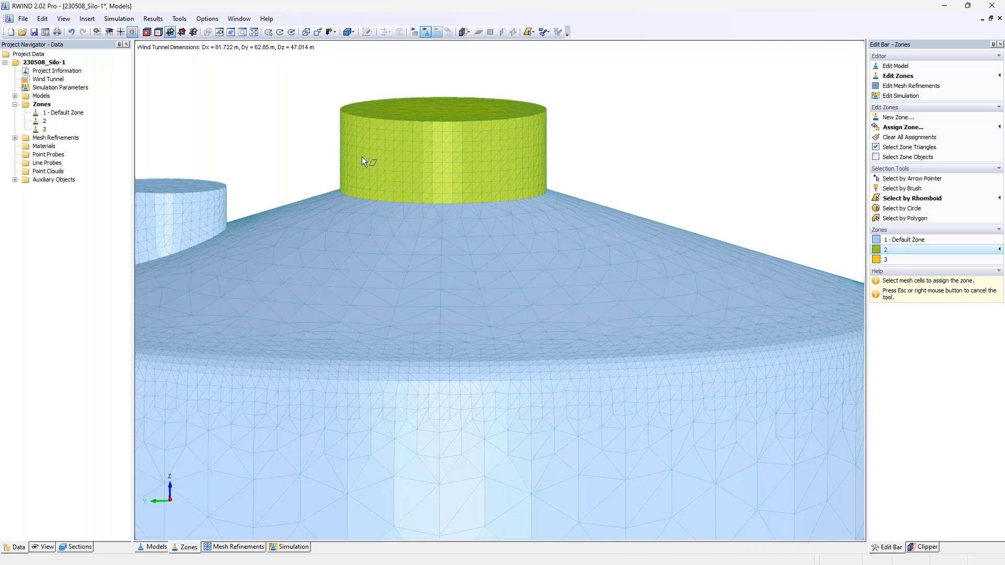
pyautogui.keyDown('ctrl'); pyautogui.moveTo(353, 156); pyautogui.dragTo(355, 176, button='middle'); pyautogui.keyUp('ctrl')
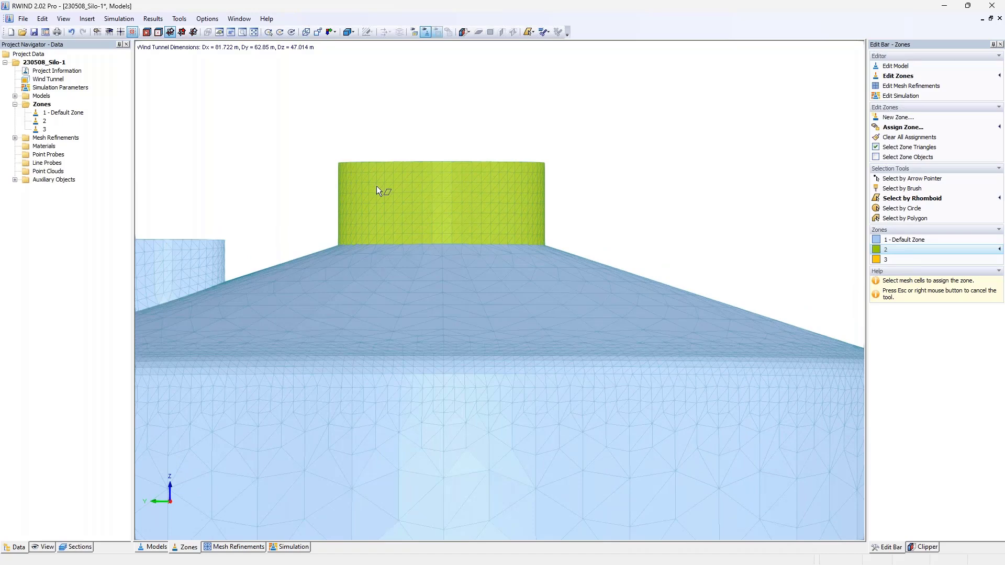
pyautogui.press('Escape')
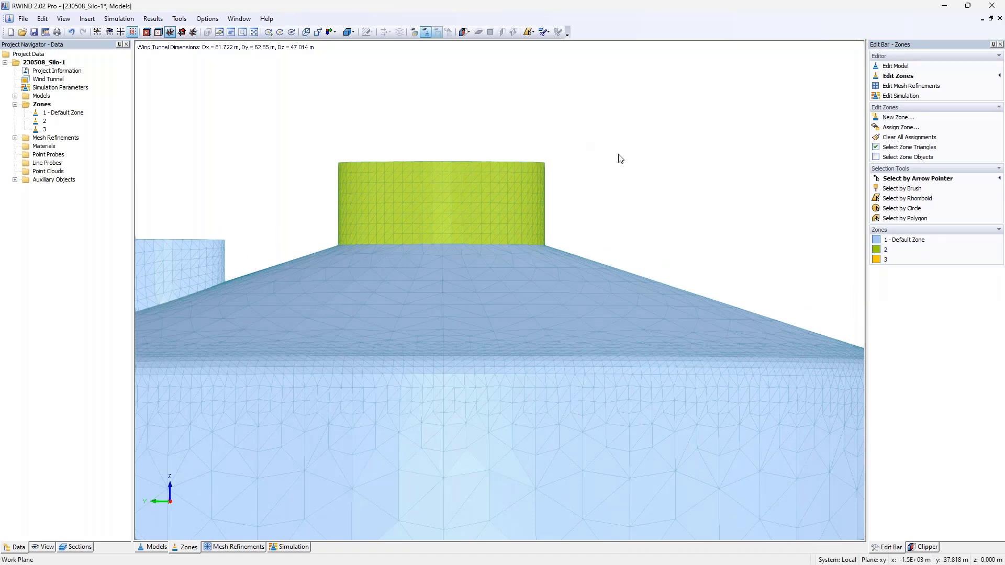
# Step: Display only the Zone No. 1 mesh section of the silo and check the roof cells in it
pyautogui.scroll(-3, 637, 167)
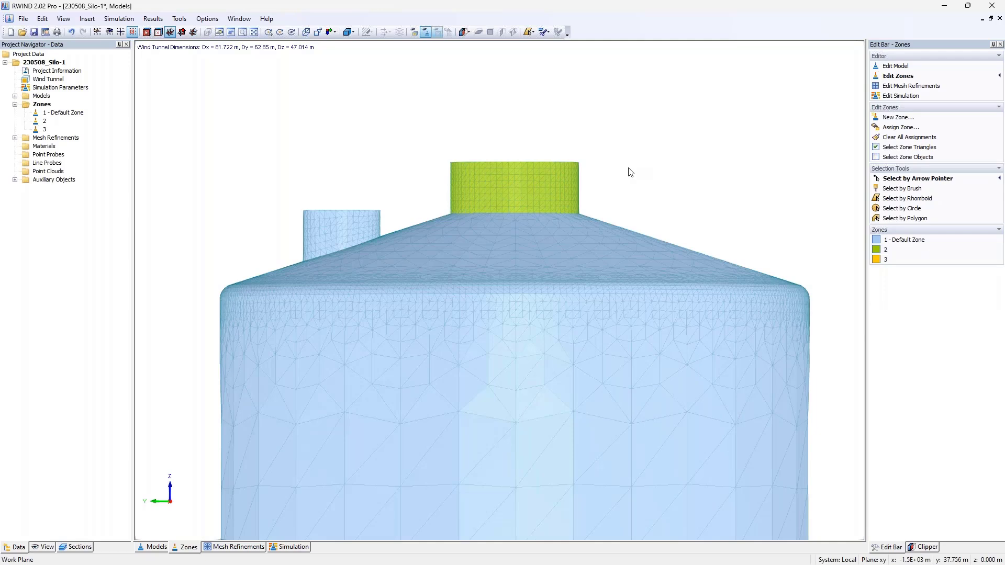
pyautogui.click(78, 547)
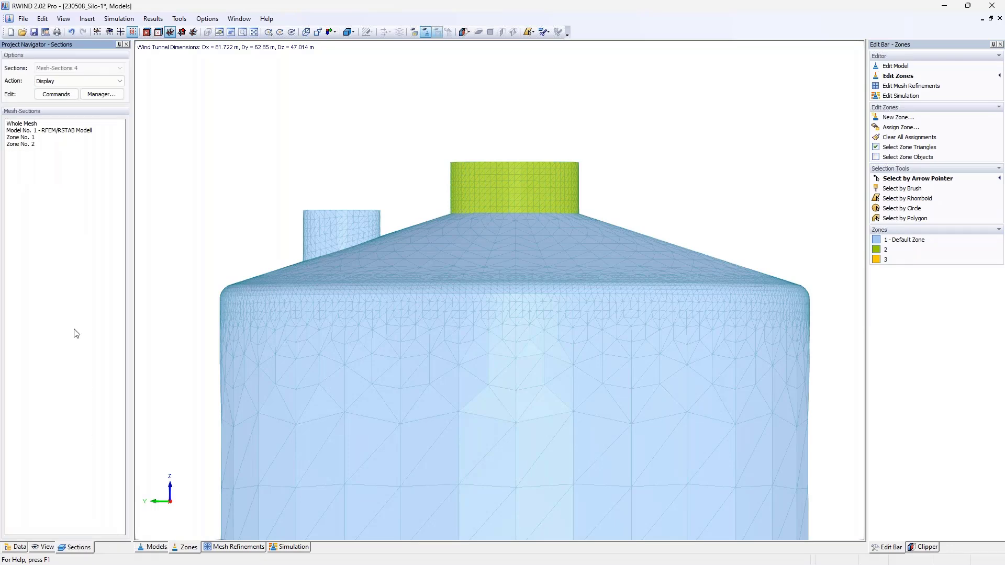
pyautogui.click(29, 138)
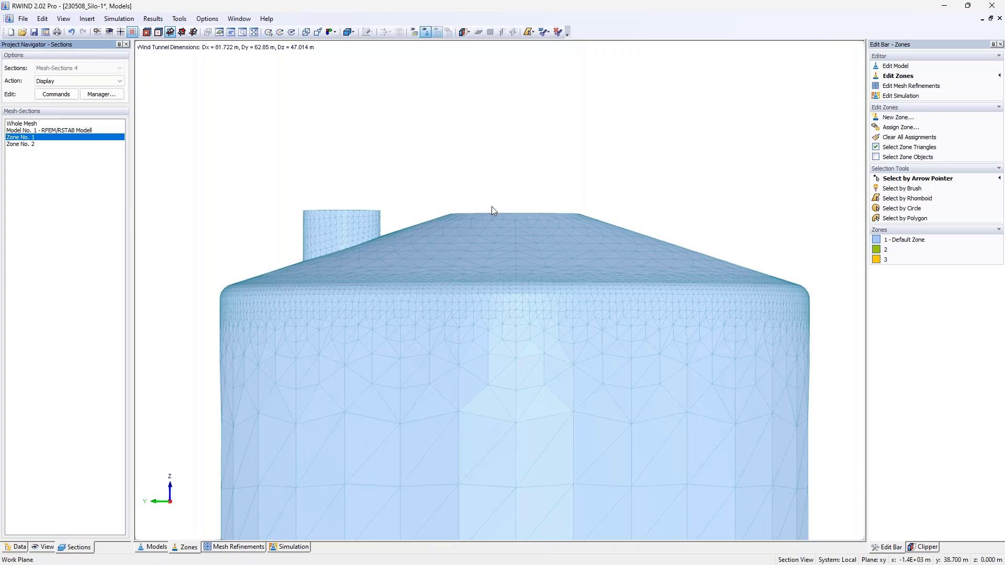
pyautogui.keyDown('ctrl'); pyautogui.moveTo(555, 202); pyautogui.dragTo(534, 171, button='middle'); pyautogui.keyUp('ctrl')
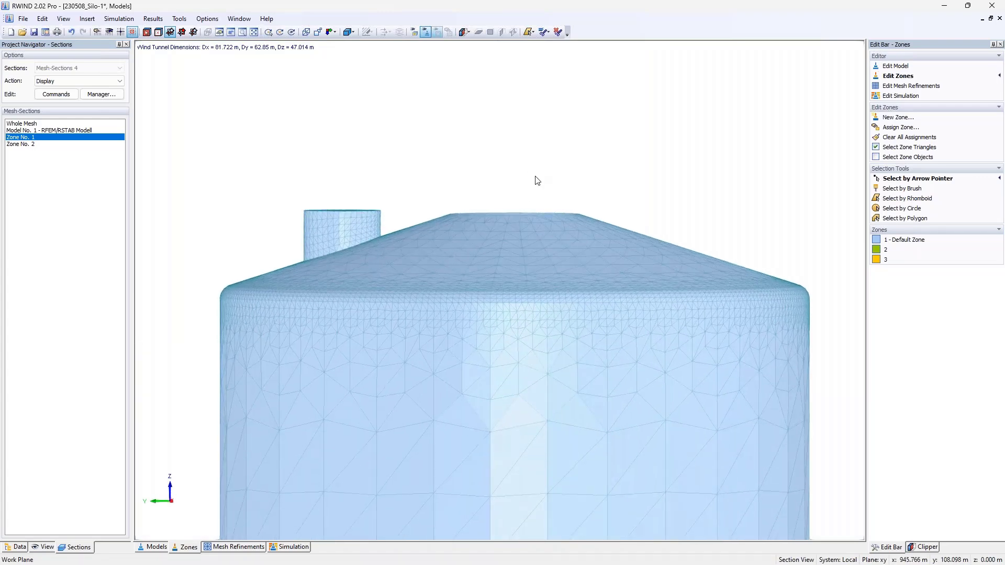
pyautogui.click(557, 221)
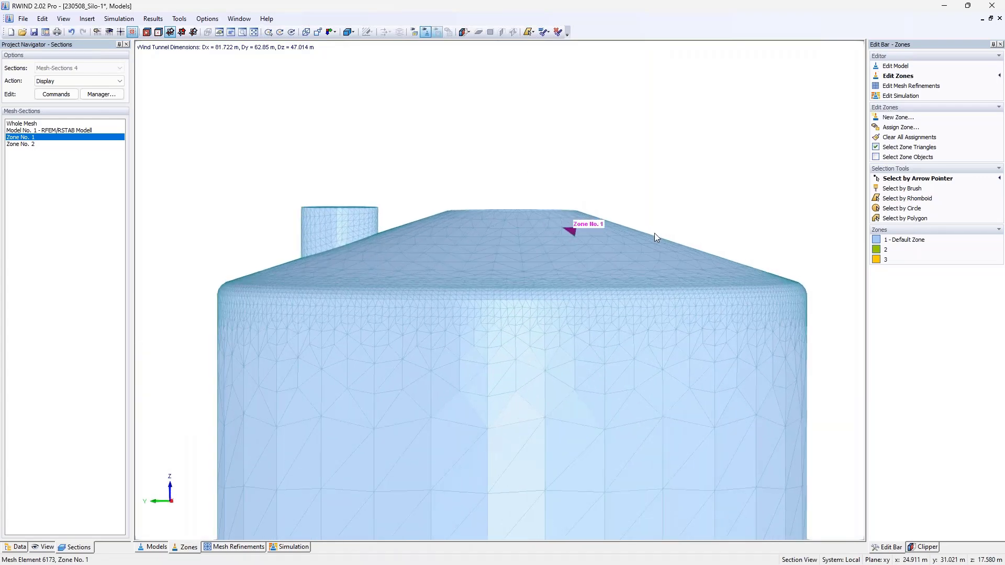
# Step: Assign zone 3 to the mesh cells of the conical roof using a polygon selection around the roof
pyautogui.click(901, 261)
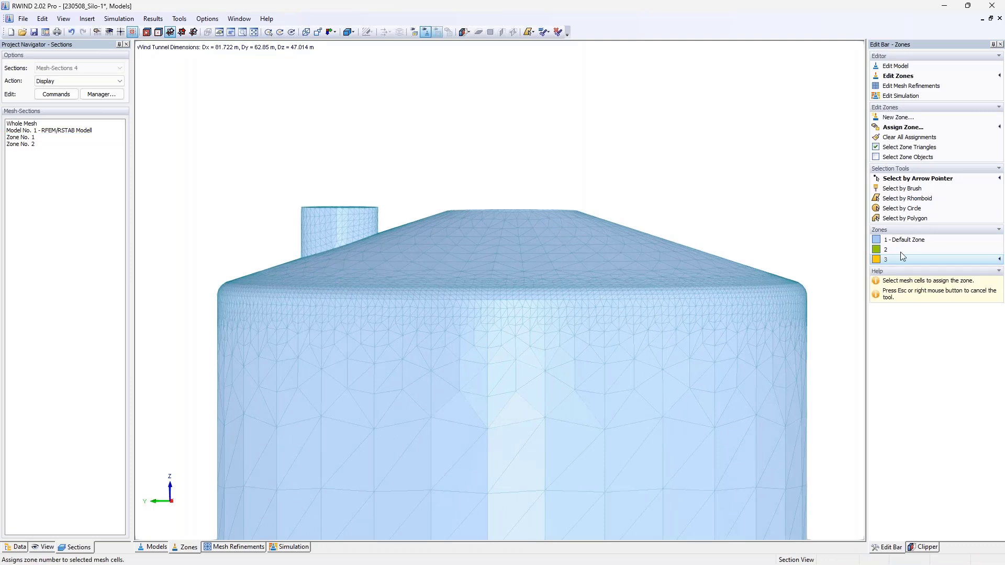
pyautogui.click(914, 219)
pyautogui.click(206, 281)
pyautogui.click(478, 198)
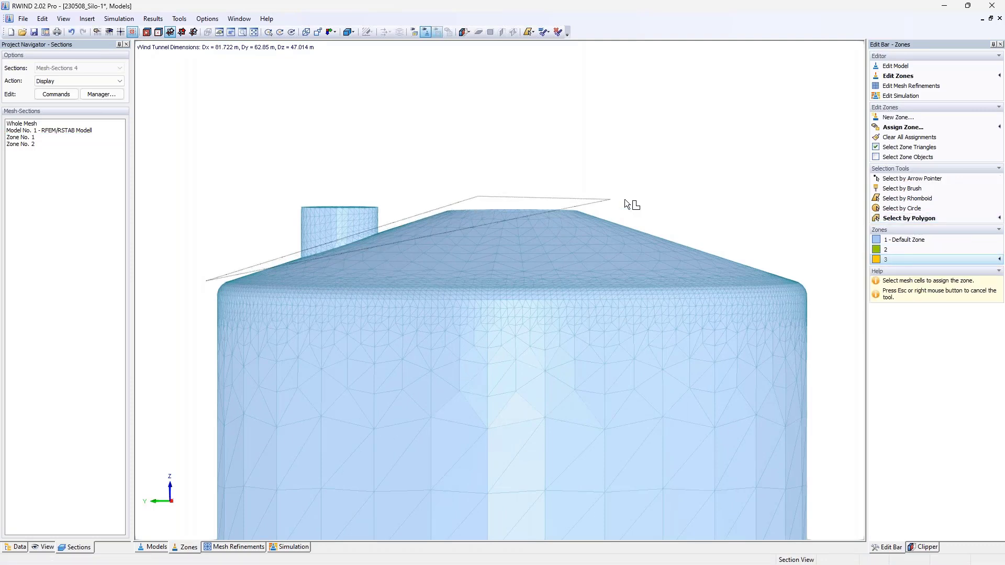
pyautogui.click(740, 200)
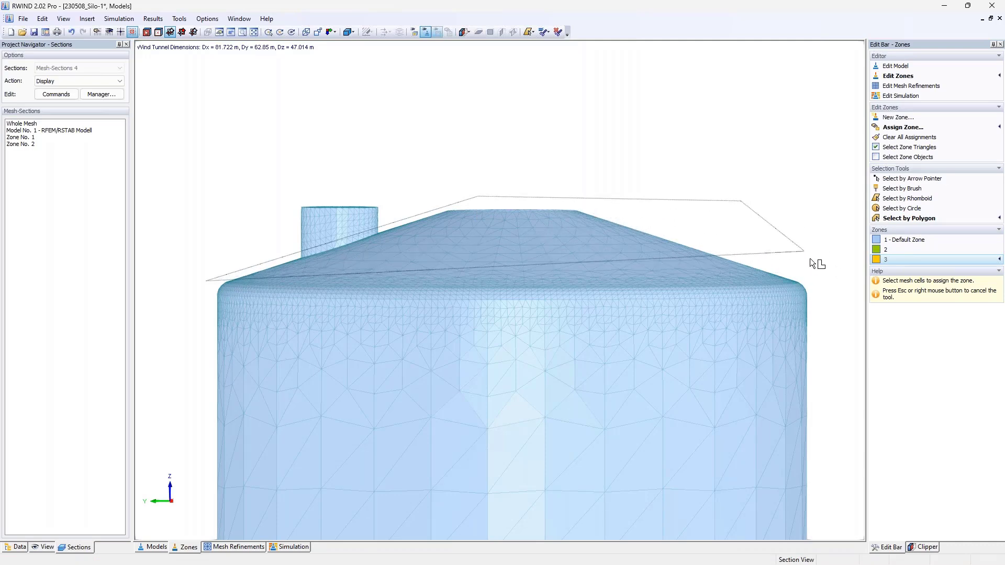
pyautogui.click(826, 280)
pyautogui.doubleClick(558, 275)
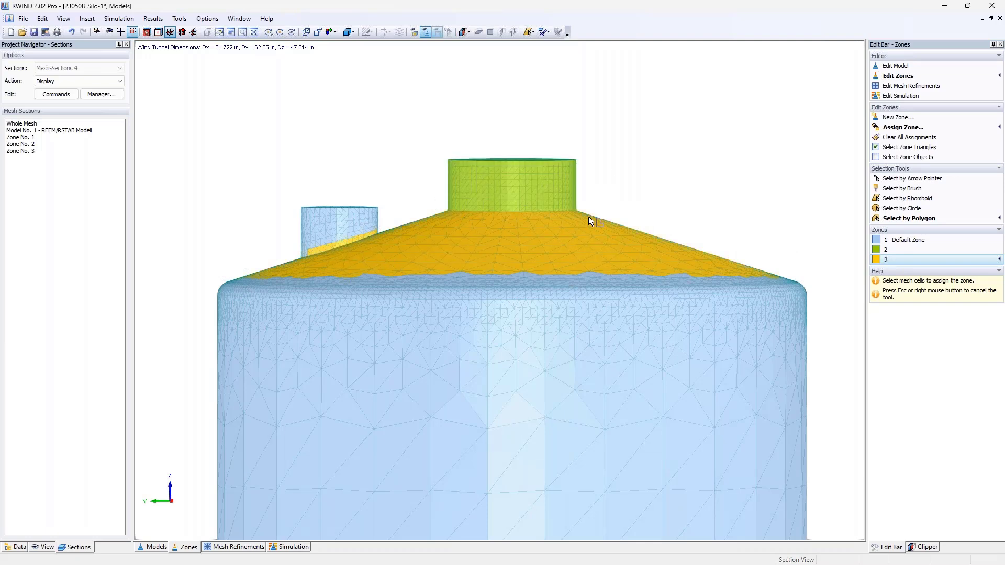
pyautogui.keyDown('ctrl'); pyautogui.moveTo(466, 211); pyautogui.dragTo(475, 261, button='middle'); pyautogui.keyUp('ctrl')
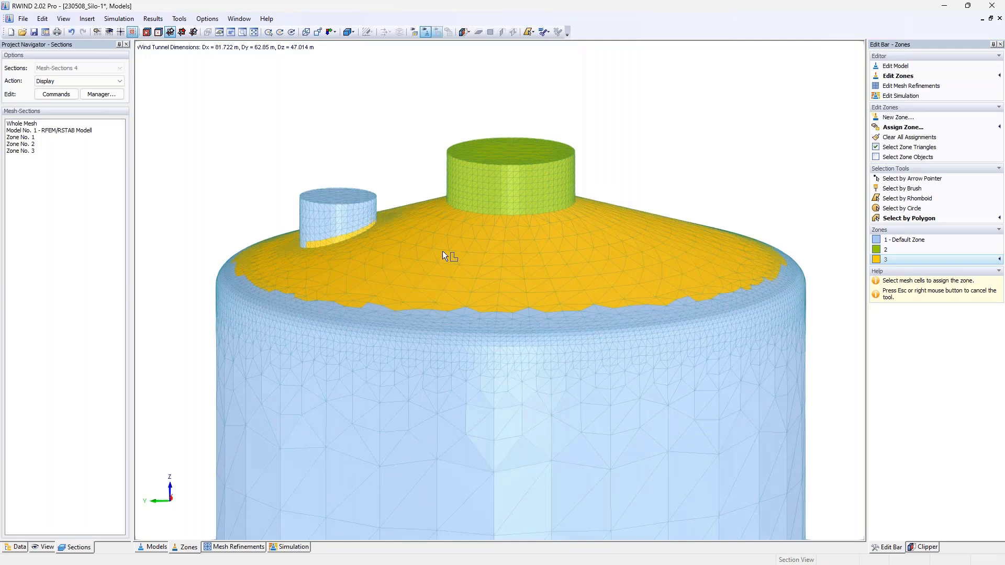
# Step: Extend zone 3 with brush selection to some remaining Zone No. 1 cells along the roof's lower edge
pyautogui.click(36, 137)
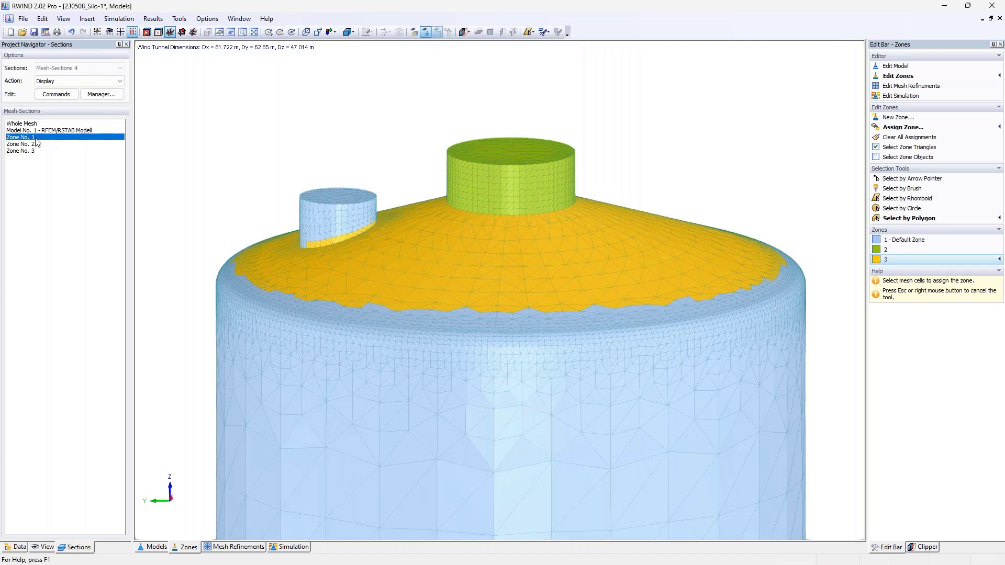
pyautogui.keyDown('ctrl'); pyautogui.moveTo(460, 231); pyautogui.dragTo(460, 172, button='middle'); pyautogui.keyUp('ctrl')
pyautogui.scroll(4, 711, 212)
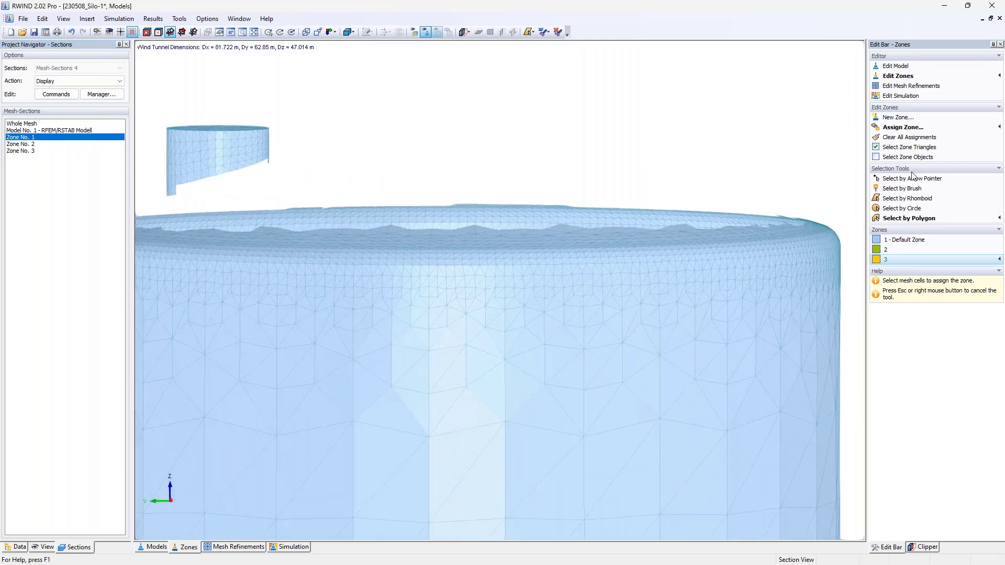
pyautogui.click(906, 188)
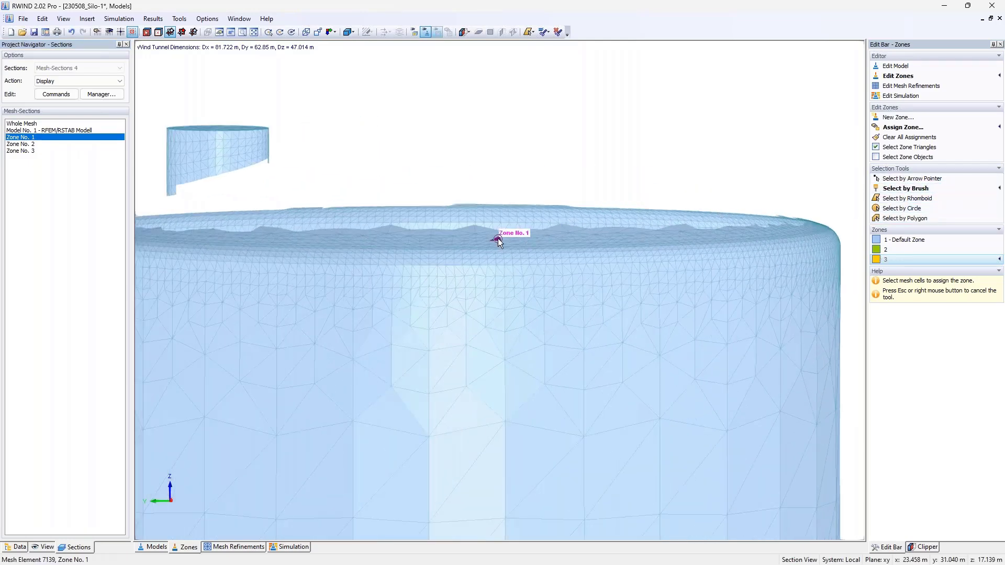
pyautogui.moveTo(475, 237)
pyautogui.mouseDown()
pyautogui.moveTo(549, 240)
pyautogui.moveTo(536, 237)
pyautogui.mouseUp()
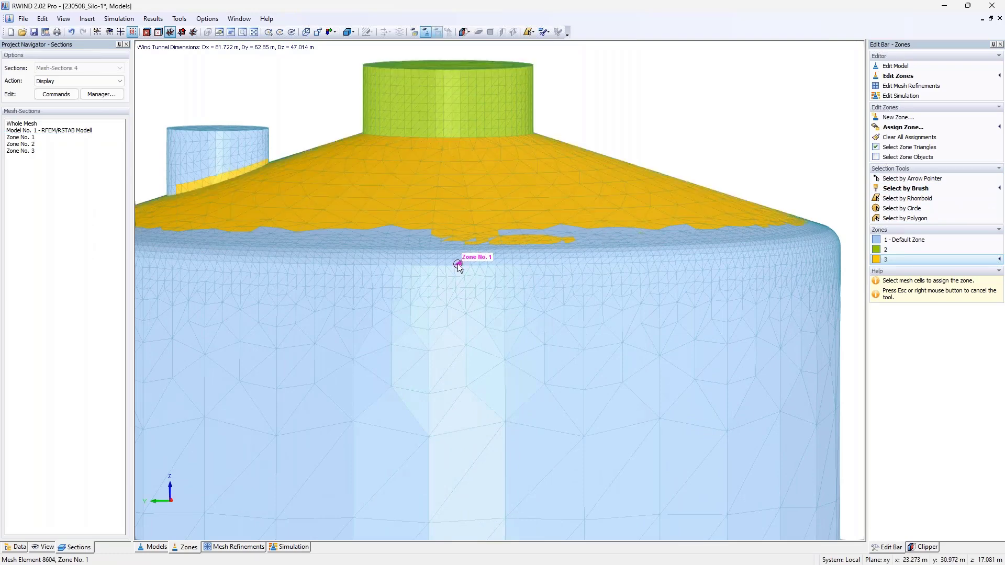
pyautogui.click(34, 138)
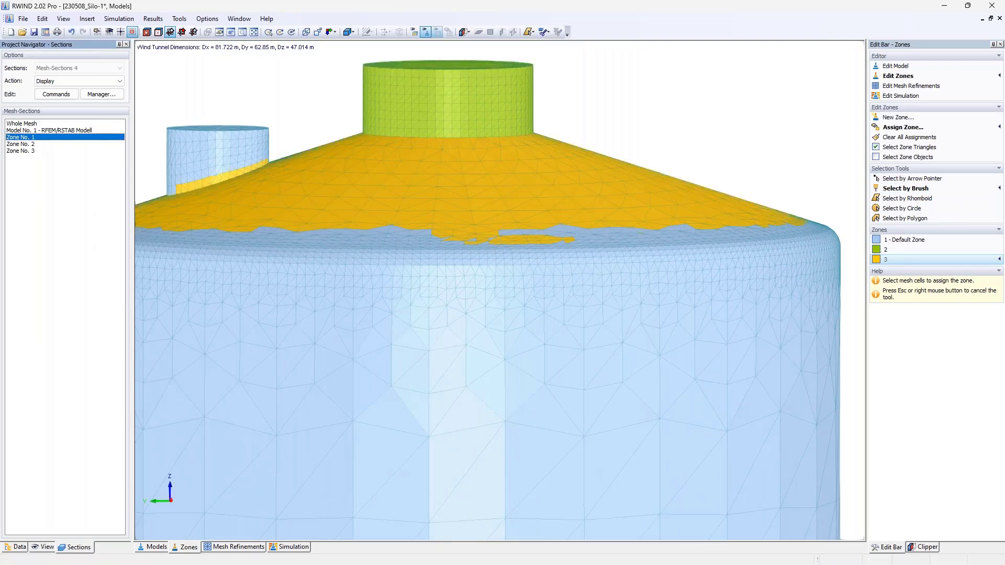
pyautogui.moveTo(414, 231)
pyautogui.mouseDown()
pyautogui.moveTo(317, 238)
pyautogui.moveTo(369, 228)
pyautogui.mouseUp()
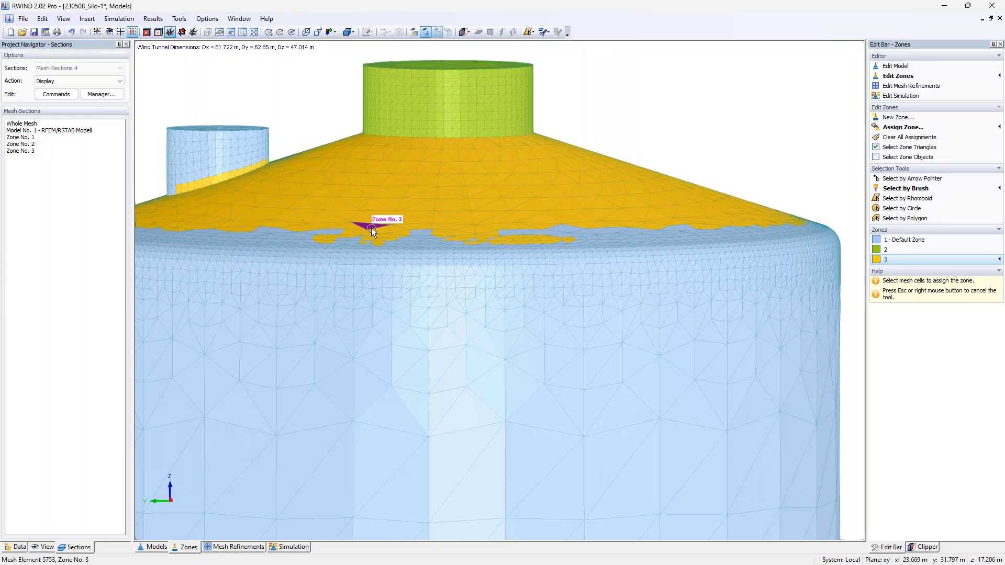
# Step: Close the silo project without saving the zone changes and reopen 230508_Silo-1.rws2
pyautogui.click(1000, 18)
pyautogui.click(505, 309)
pyautogui.click(14, 19)
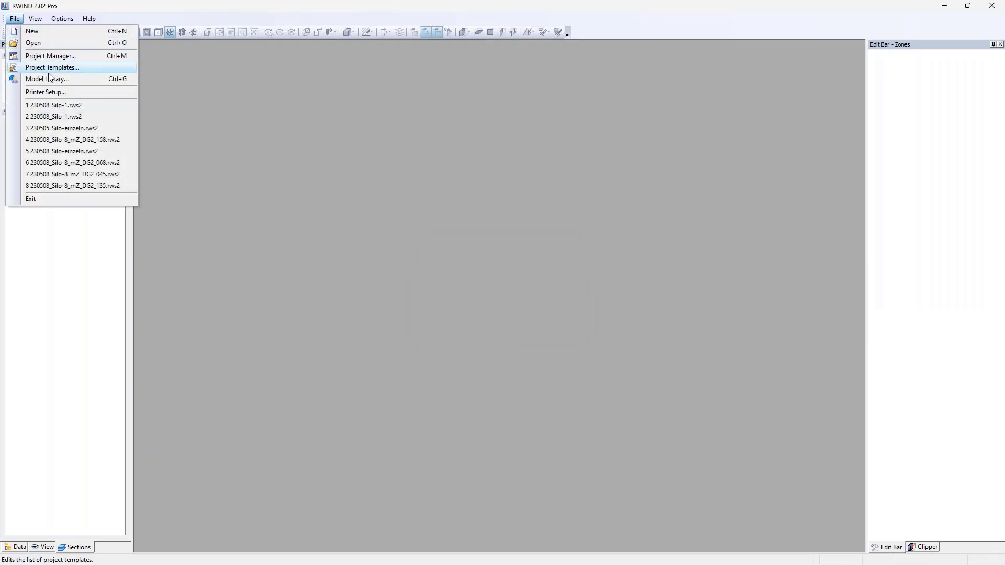
pyautogui.click(57, 106)
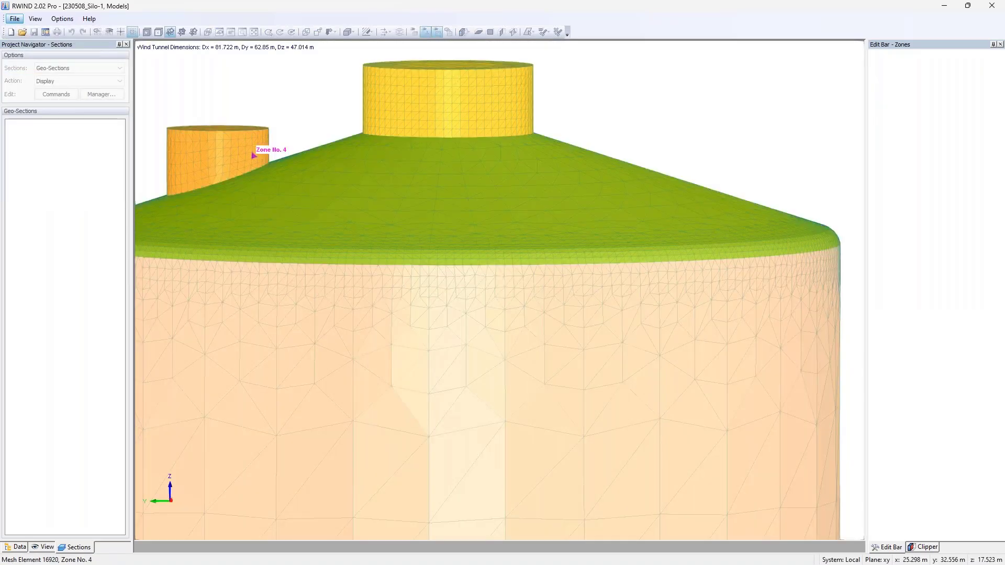
# Step: Inspect the original zones on the reopened silo, and switch to the model editor to view the silo in its wind tunnel
pyautogui.scroll(-3, 416, 210)
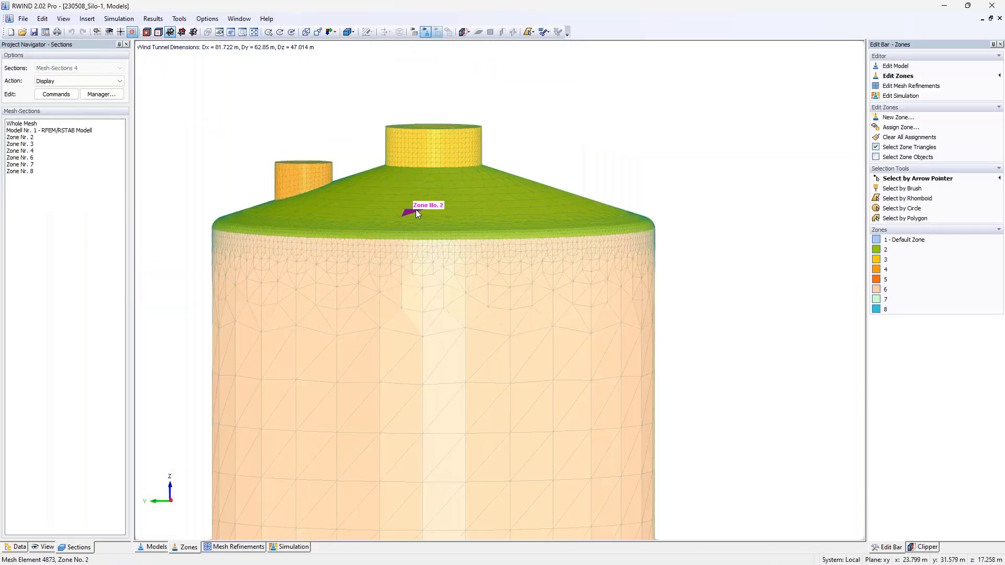
pyautogui.moveTo(377, 308); pyautogui.dragTo(408, 217, button='middle')
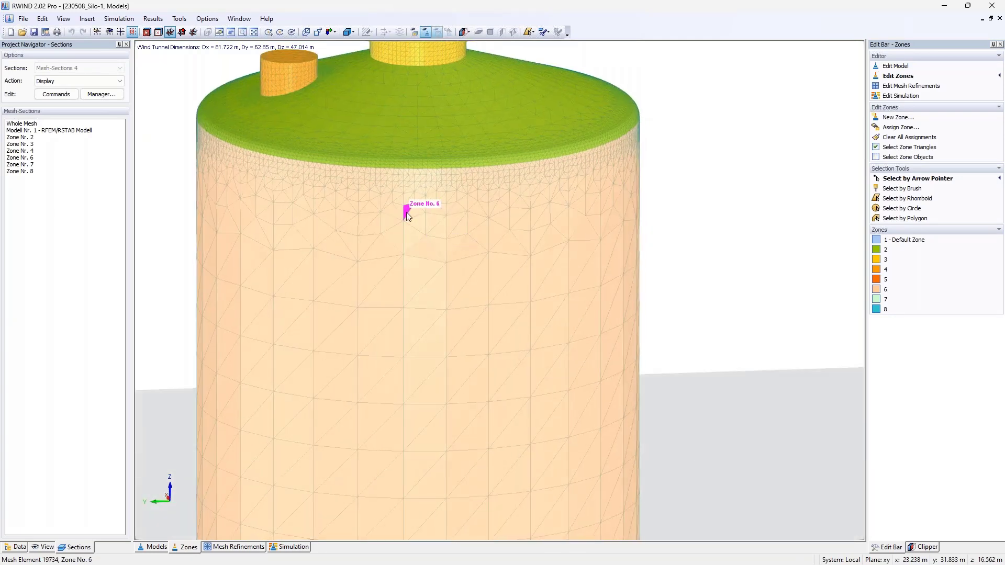
pyautogui.scroll(-2, 411, 220)
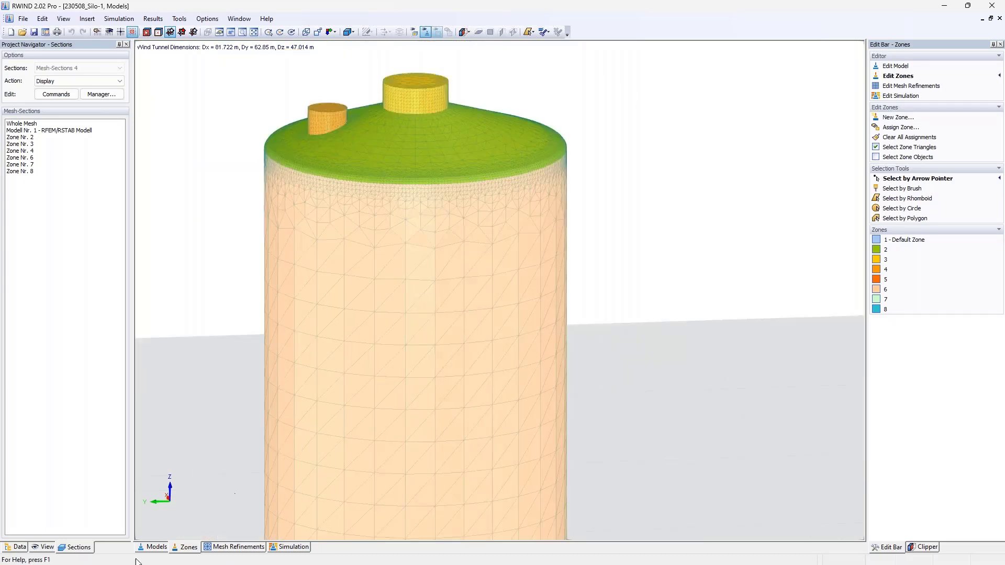
pyautogui.click(153, 547)
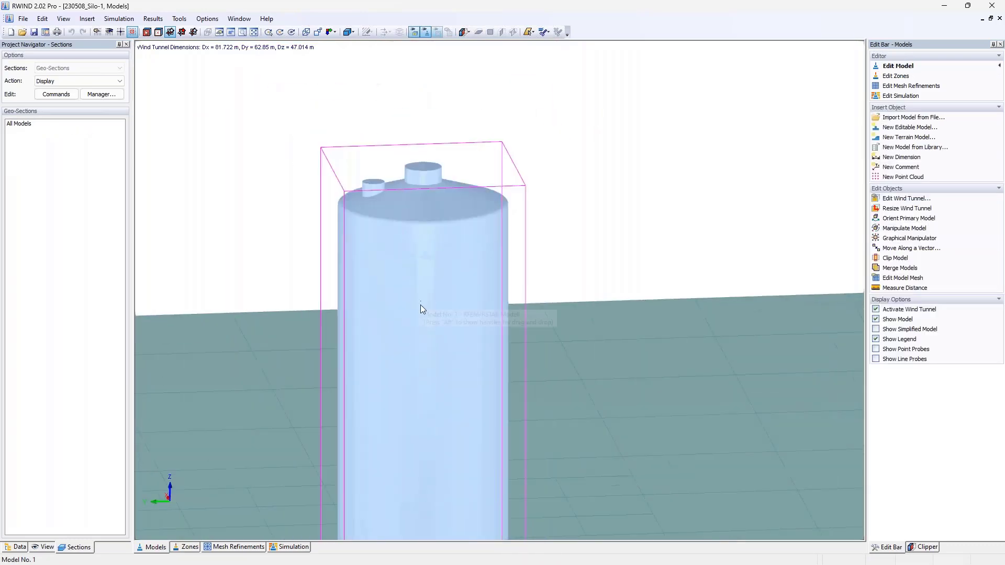
pyautogui.scroll(5, 356, 370)
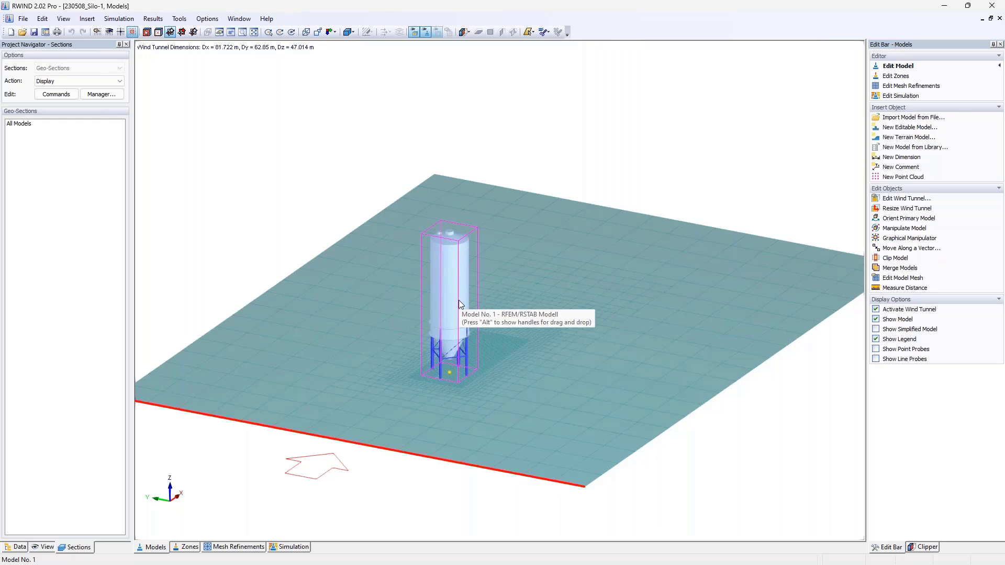
# Step: Open the silo's simulation results and display the Surface Pressure result instead of the Cp coefficient
pyautogui.keyDown('ctrl'); pyautogui.moveTo(458, 300); pyautogui.dragTo(481, 296, button='middle'); pyautogui.keyUp('ctrl')
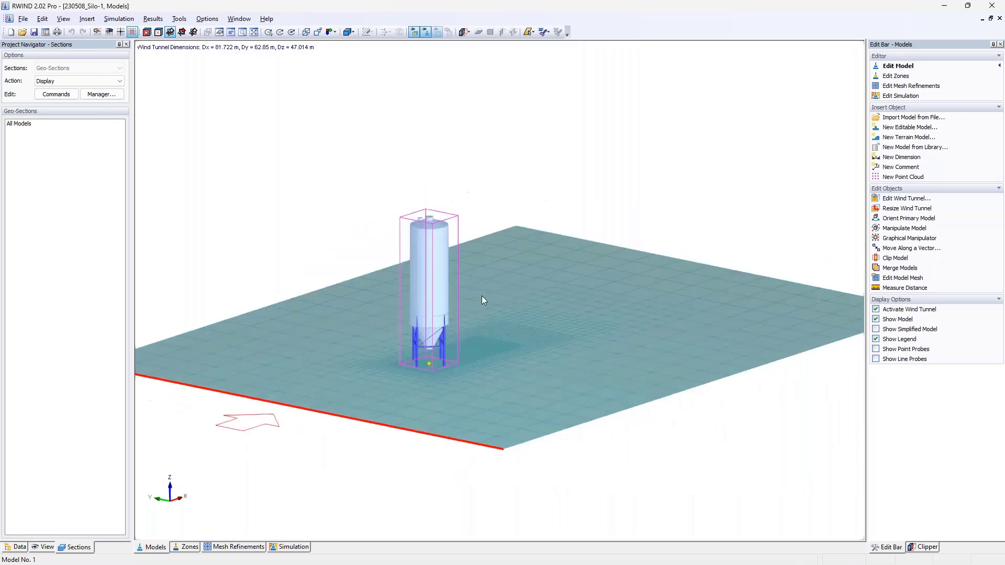
pyautogui.click(293, 547)
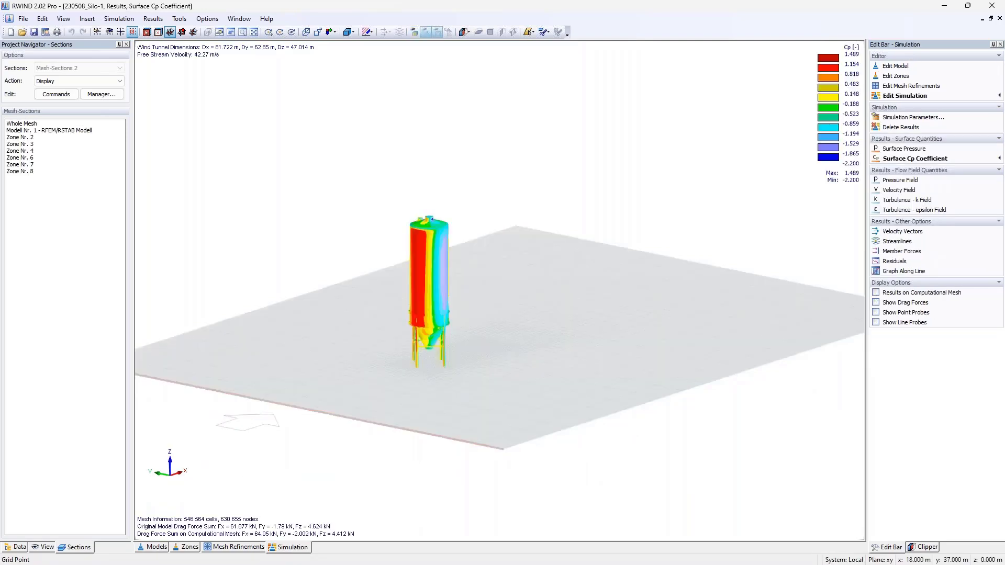
pyautogui.moveTo(341, 344); pyautogui.dragTo(389, 330, button='middle')
pyautogui.click(16, 547)
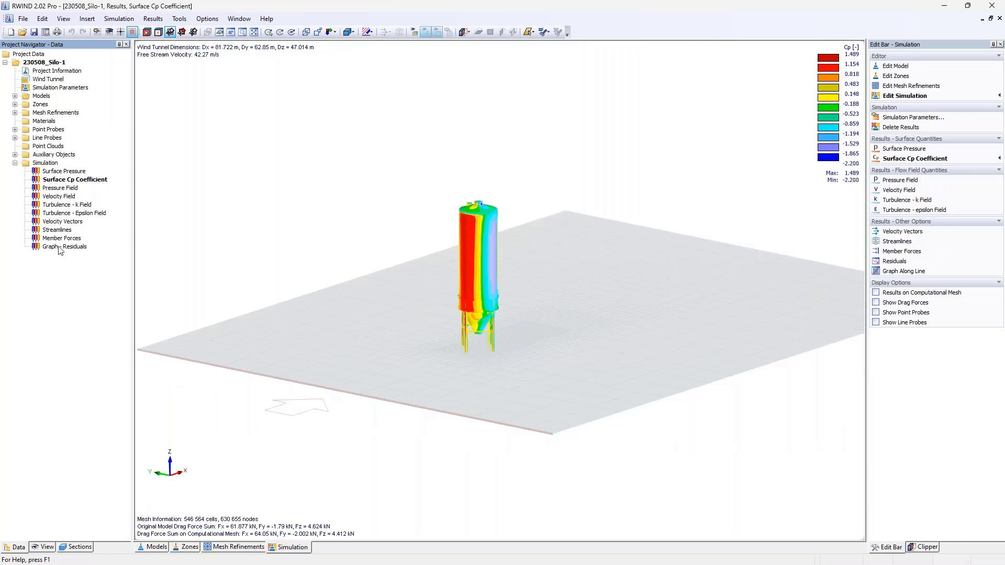
pyautogui.click(66, 173)
pyautogui.doubleClick(68, 172)
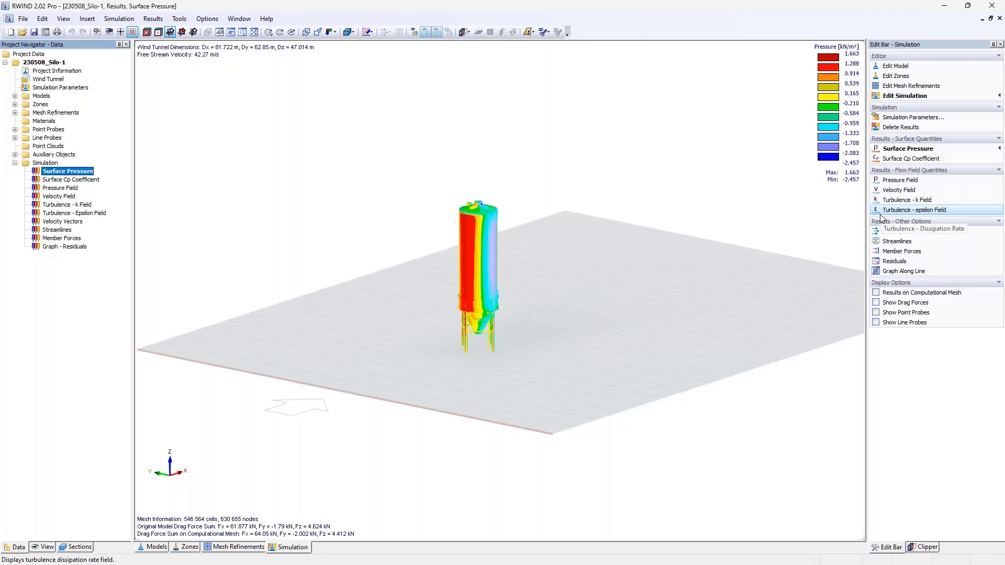
# Step: Review the navigator display settings and the Edit Bar options for icons with text
pyautogui.click(63, 21)
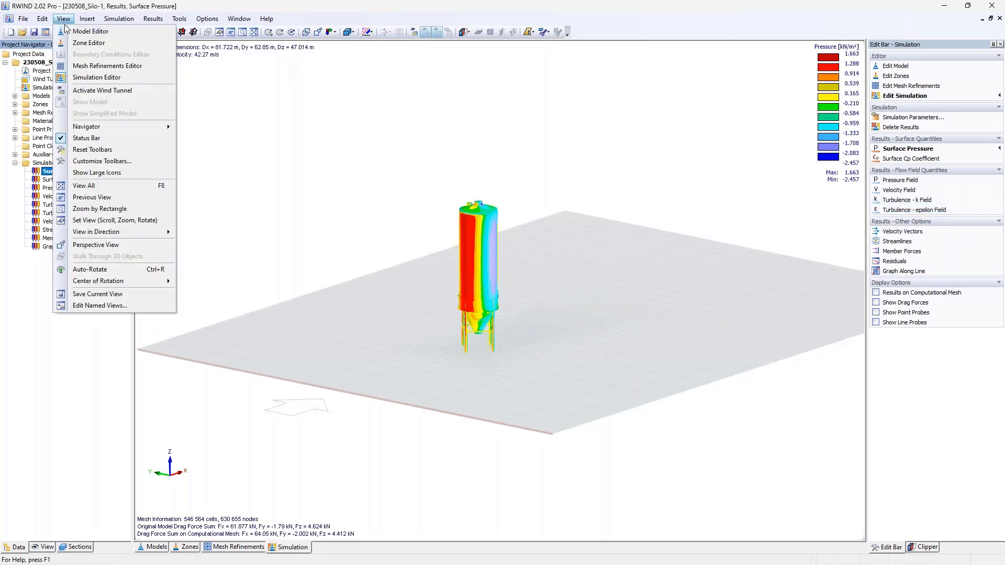
pyautogui.moveTo(114, 125)
pyautogui.moveTo(241, 190)
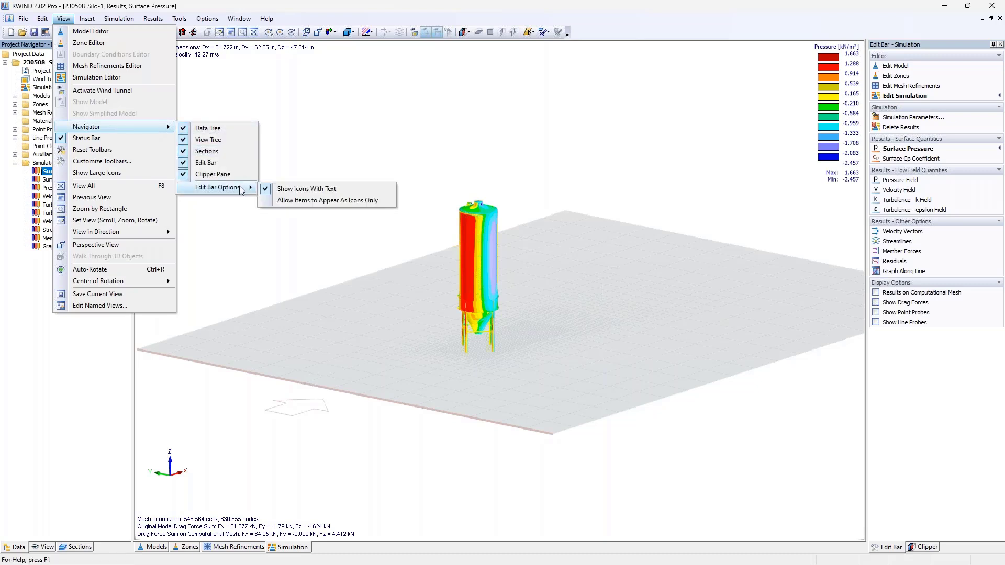
pyautogui.click(286, 189)
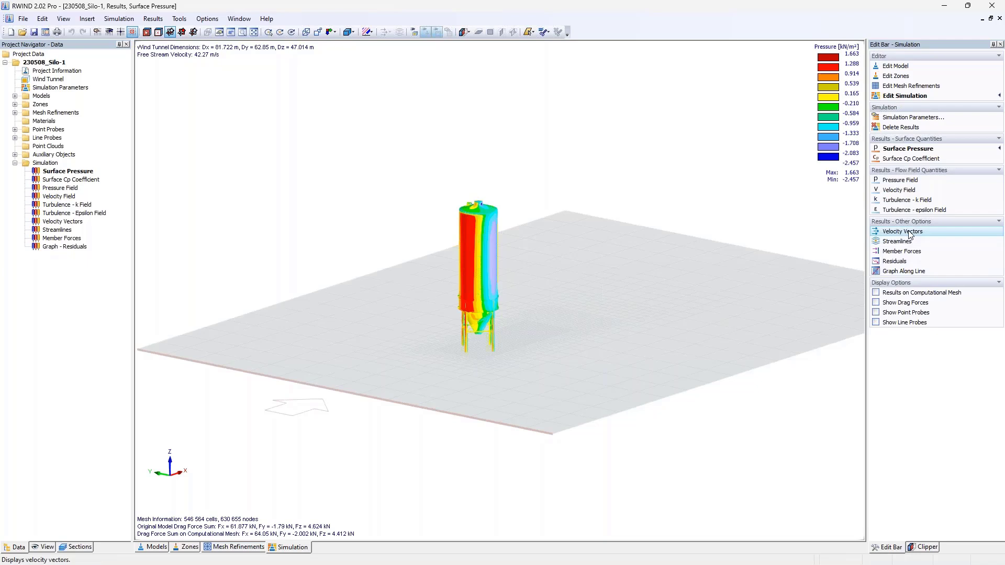
# Step: Examine the surface pressure on the silo's shell, hopper, supports and roof nozzles, and check the drag force sums and free stream velocity
pyautogui.scroll(2, 487, 272)
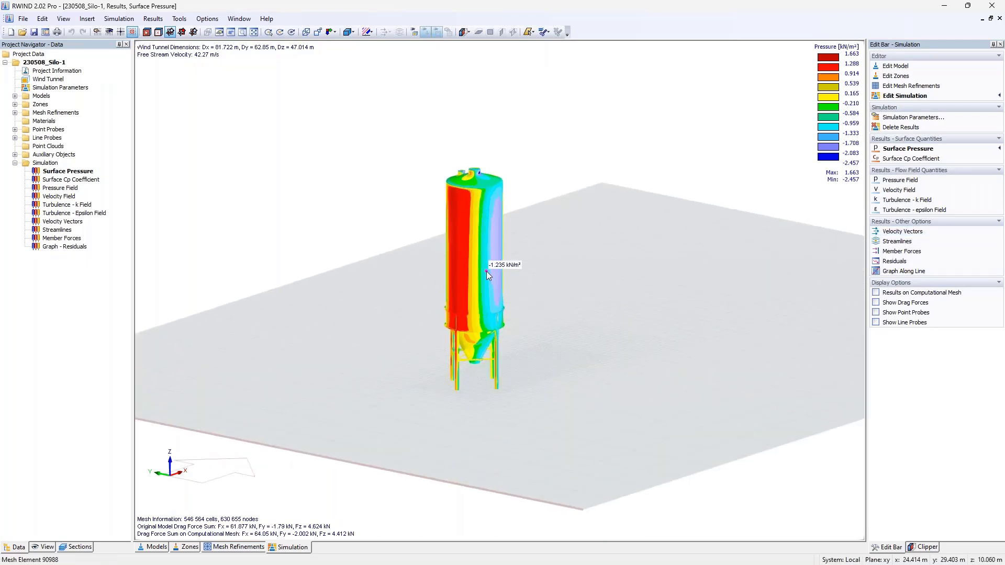
pyautogui.scroll(1, 487, 271)
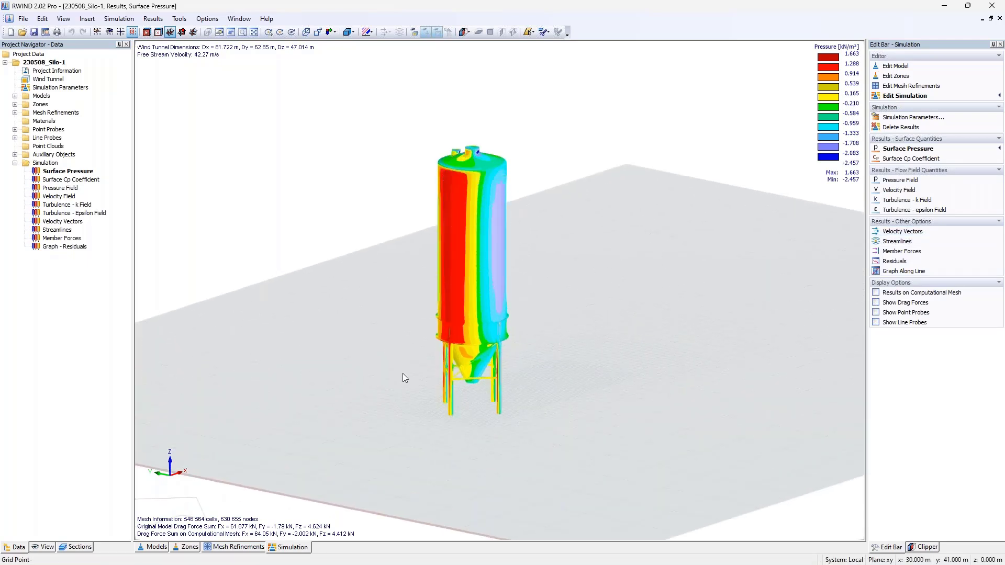
pyautogui.scroll(-2, 403, 374)
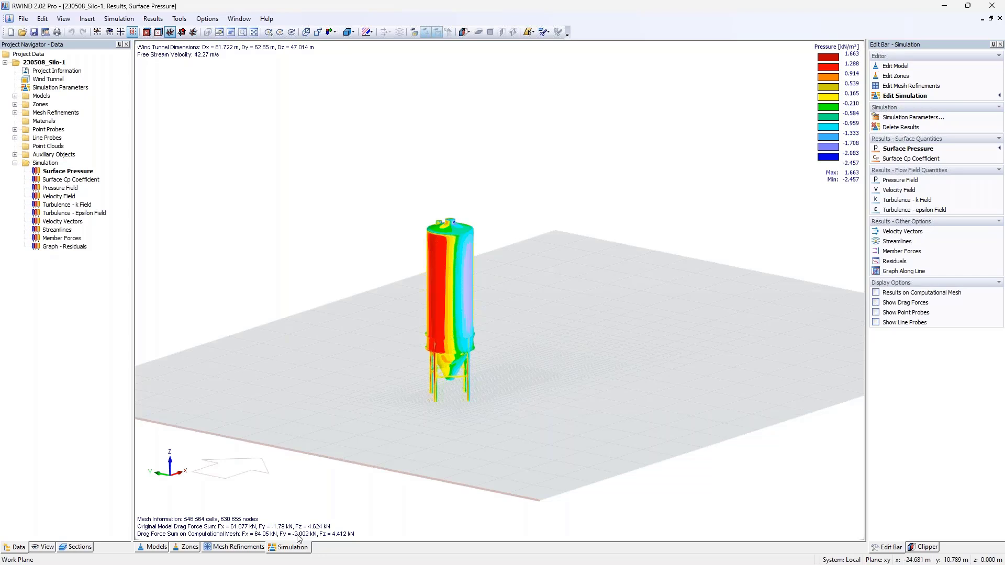
pyautogui.moveTo(457, 280)
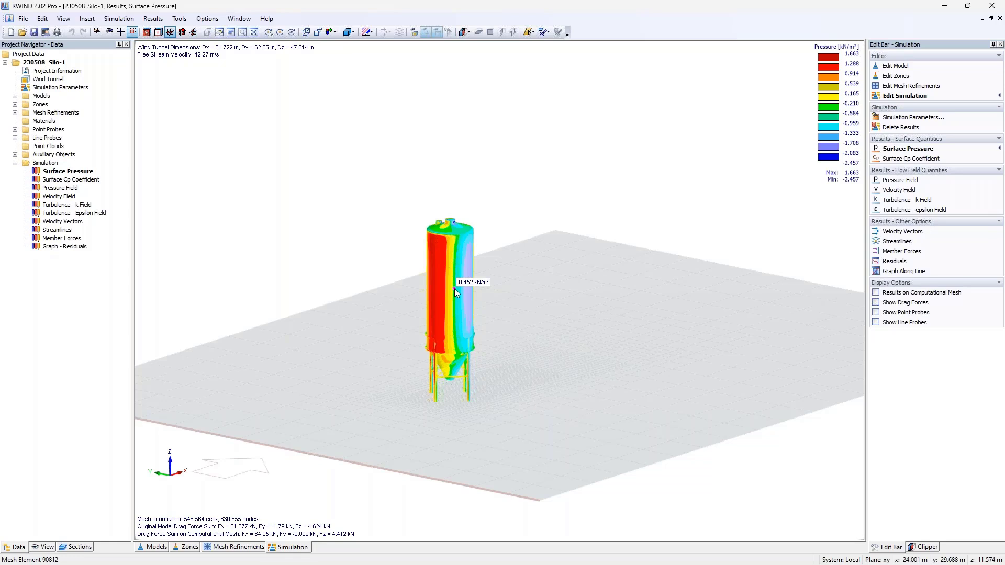
pyautogui.scroll(5, 447, 432)
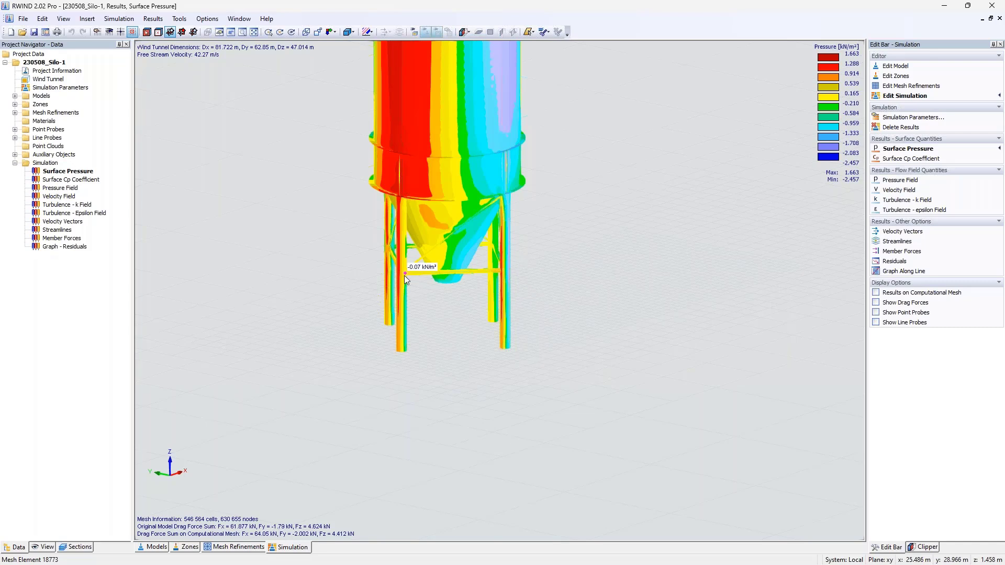
pyautogui.moveTo(402, 345)
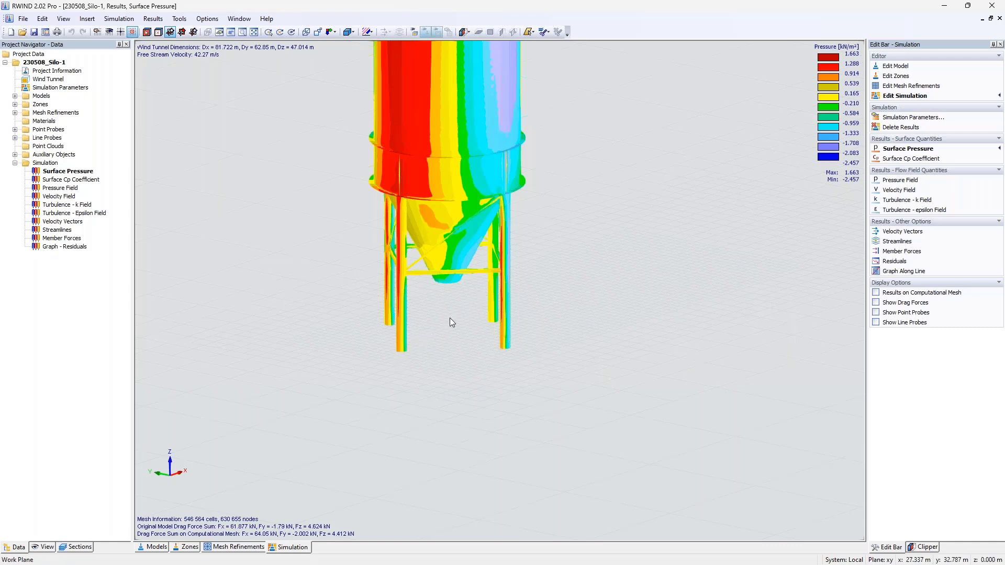
pyautogui.moveTo(509, 330)
pyautogui.scroll(-3, 359, 325)
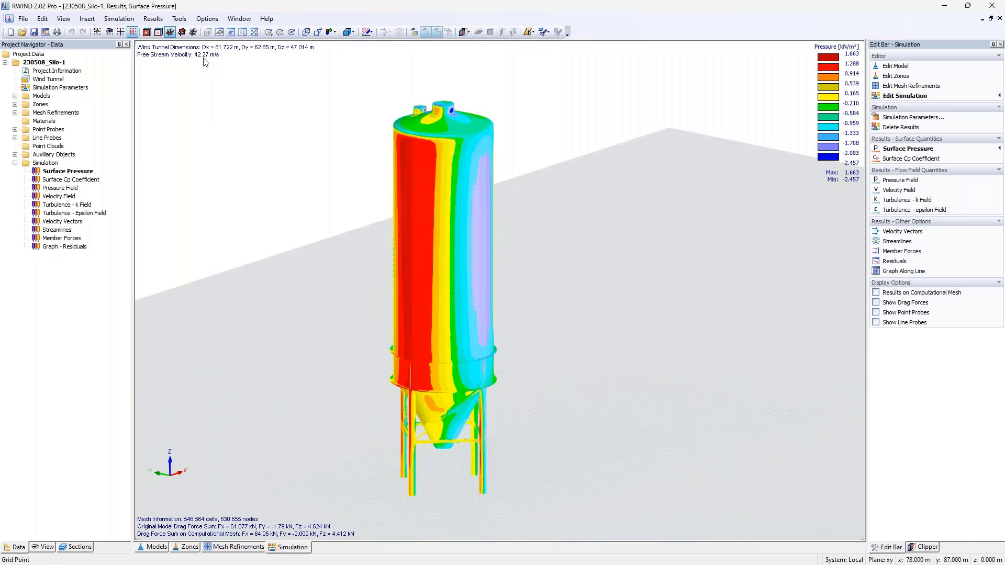
pyautogui.moveTo(444, 103)
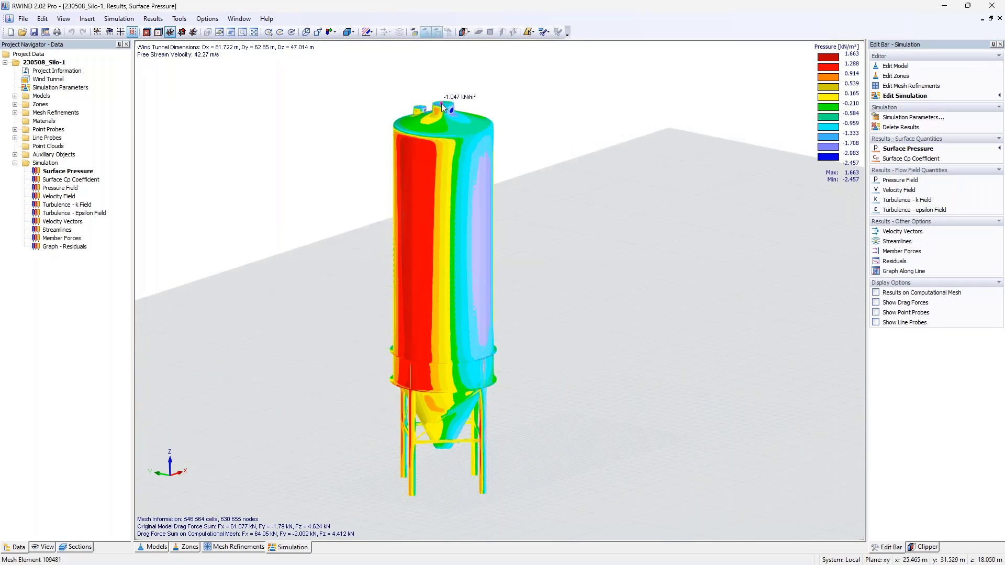
pyautogui.scroll(-3, 469, 138)
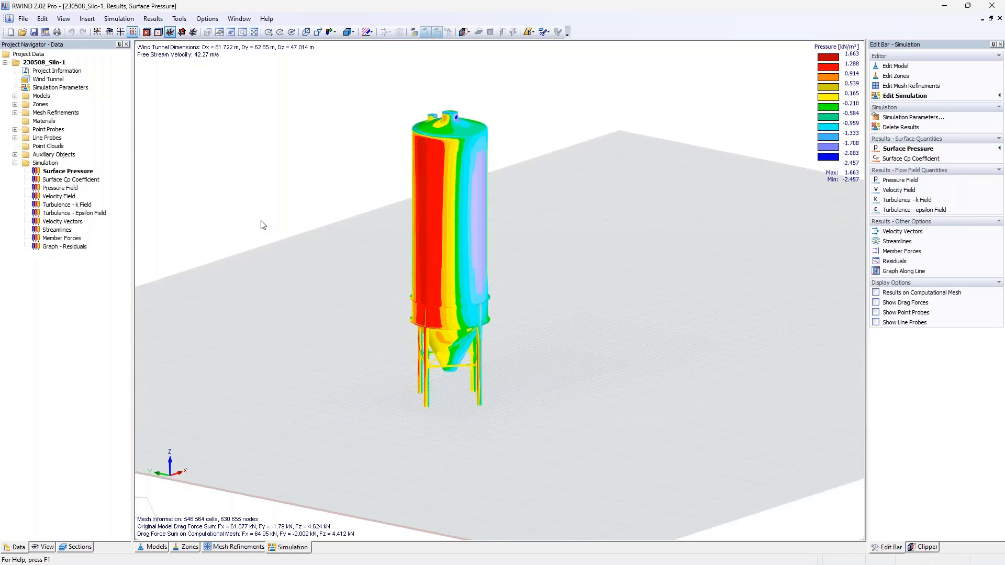
# Step: Compare the roof area's surface pressure on the computational mesh with the results on the original model
pyautogui.click(876, 293)
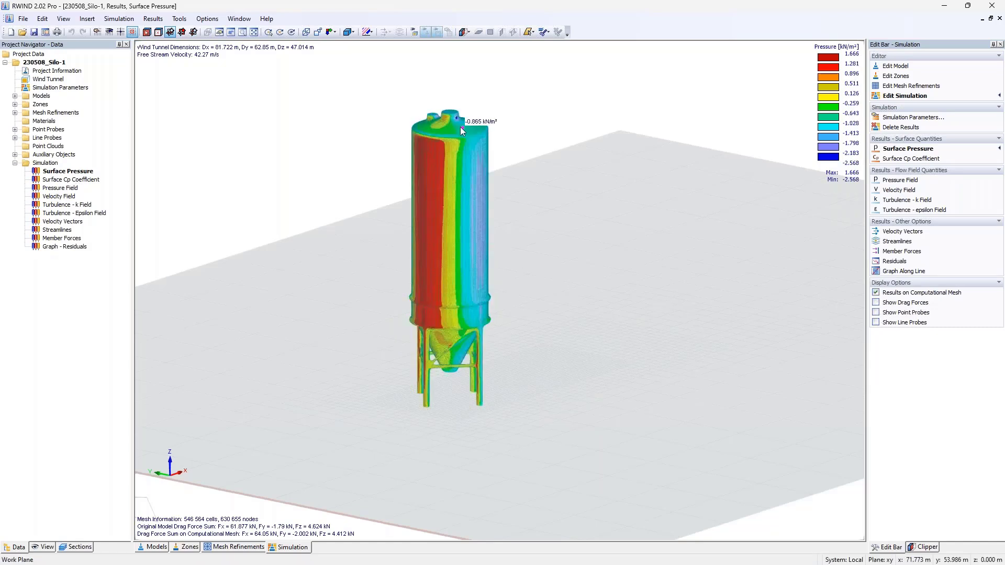
pyautogui.scroll(2, 459, 127)
pyautogui.scroll(3, 450, 130)
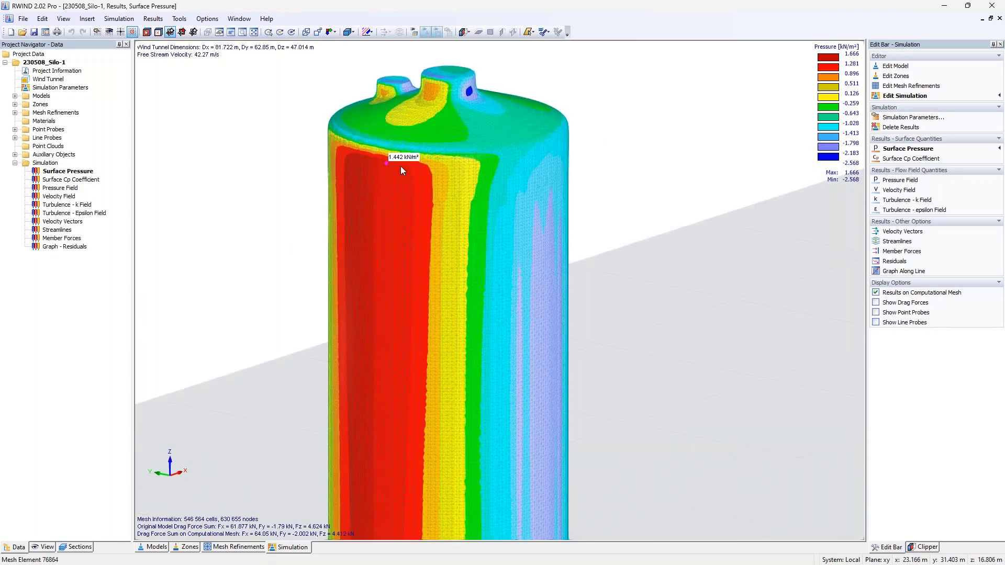
pyautogui.click(876, 293)
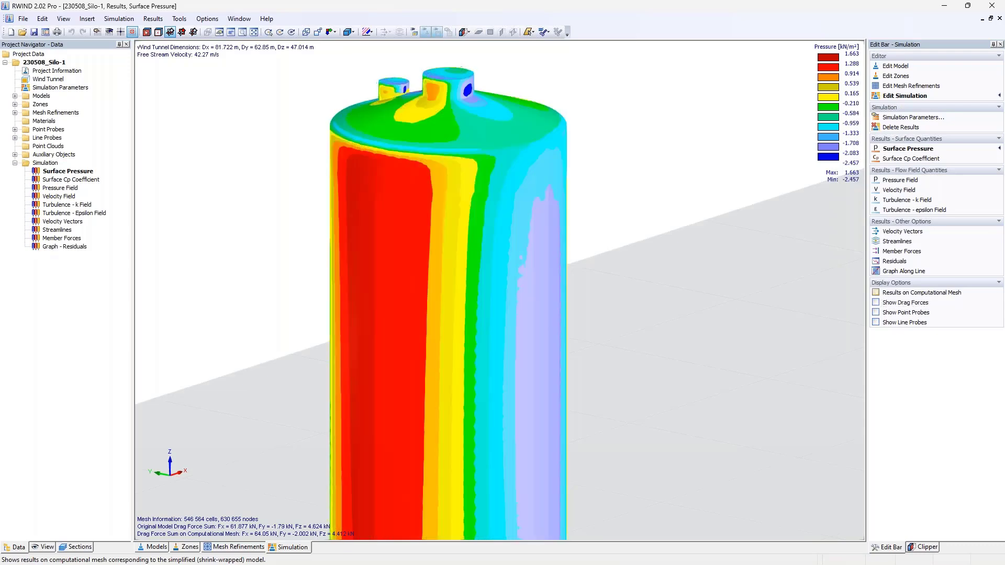
pyautogui.moveTo(480, 118)
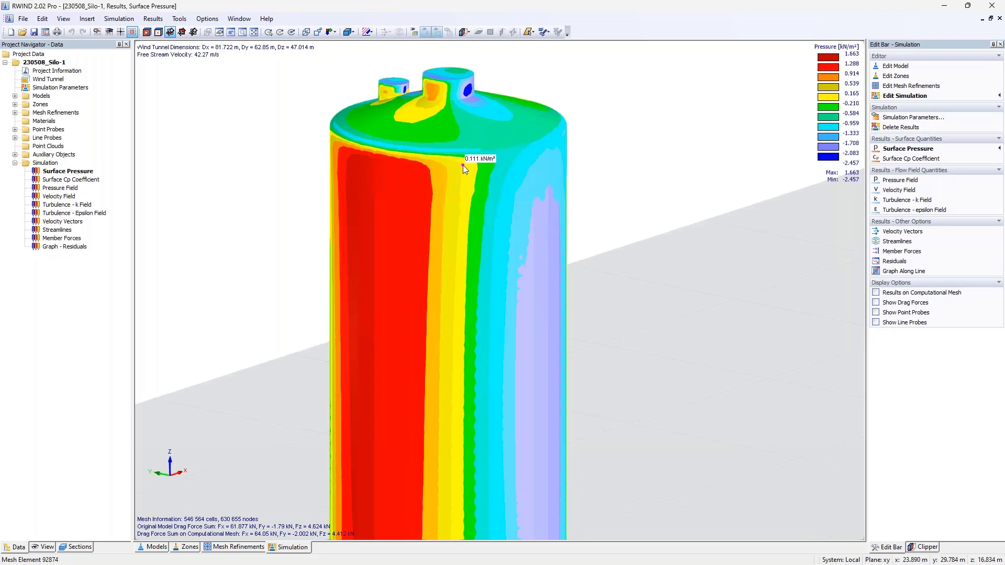
pyautogui.scroll(-2, 463, 165)
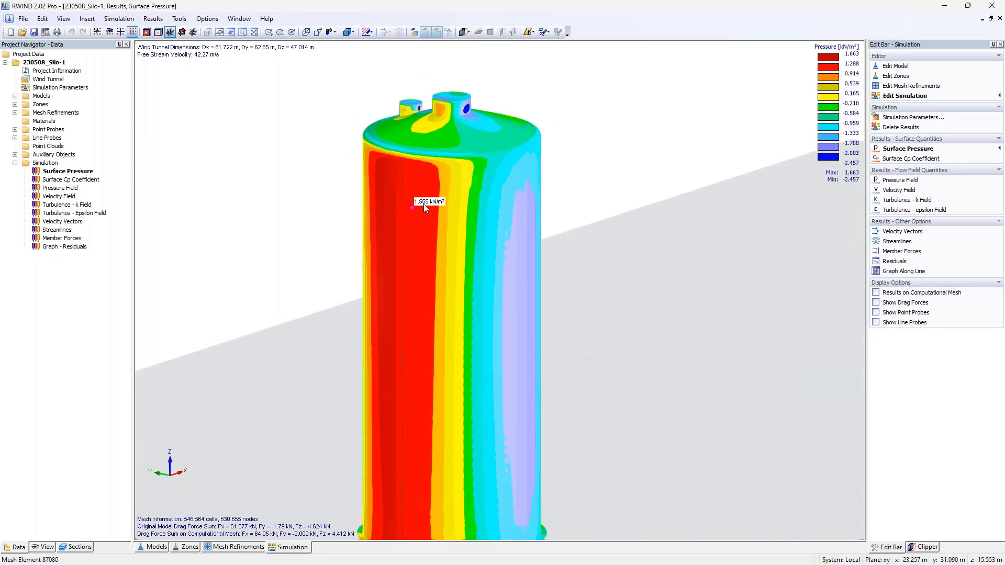
# Step: Turn on the results on the computational mesh and view the surface pressure over the whole silo
pyautogui.click(876, 293)
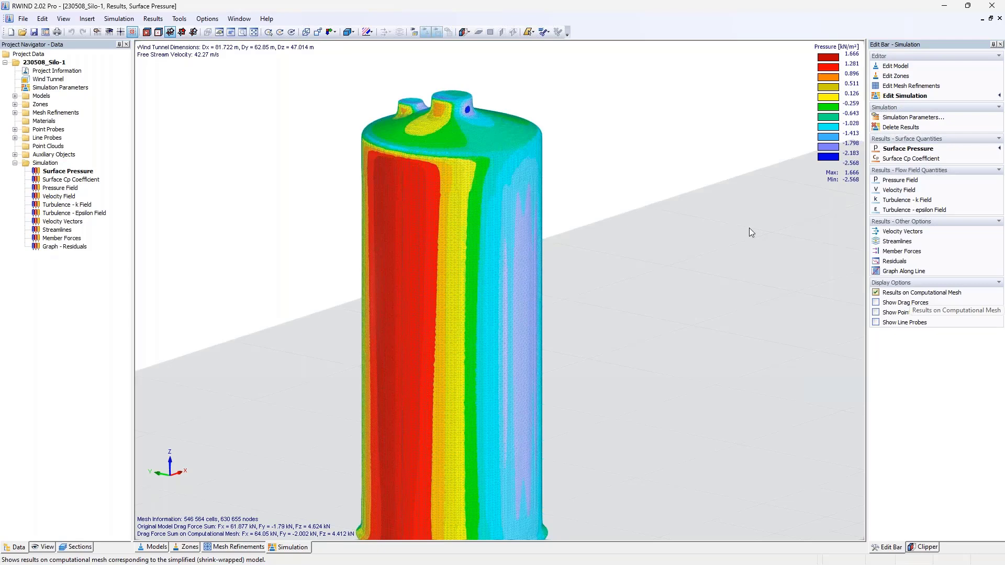
pyautogui.moveTo(406, 171)
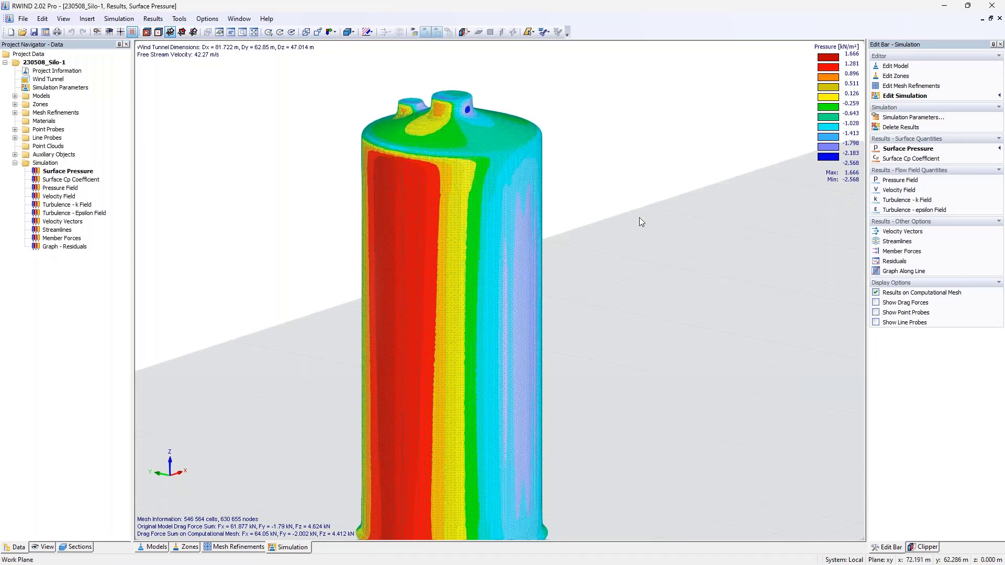
pyautogui.scroll(-3, 639, 218)
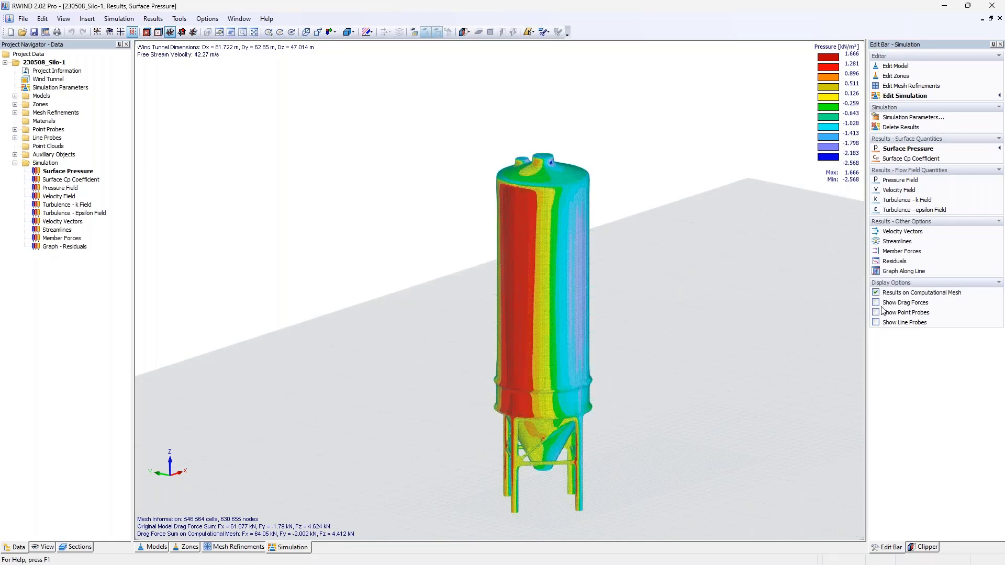
# Step: Show the drag forces on the silo and inspect the resultant force arrow from several directions
pyautogui.click(890, 303)
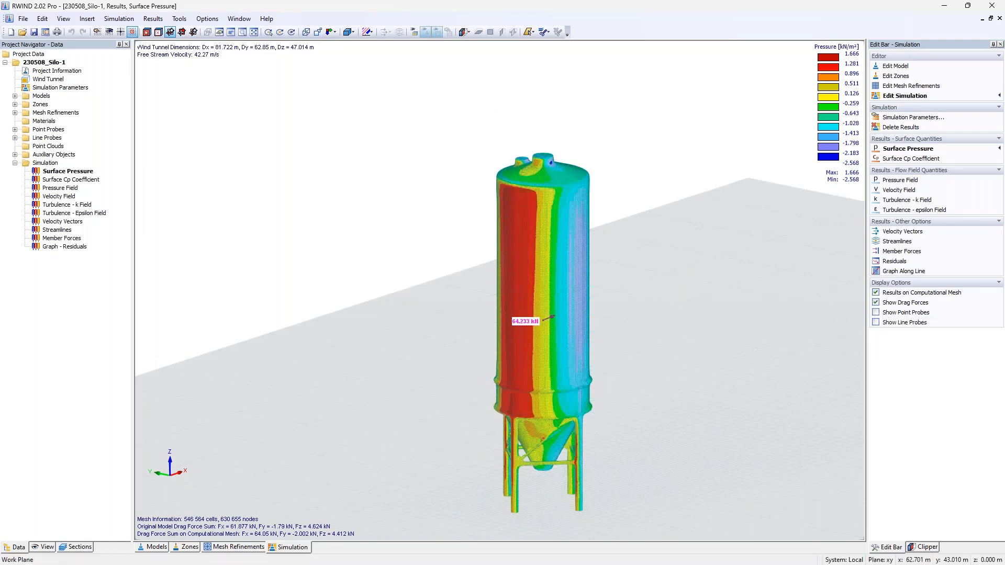
pyautogui.keyDown('ctrl'); pyautogui.moveTo(821, 317); pyautogui.dragTo(657, 386, button='middle'); pyautogui.keyUp('ctrl')
pyautogui.moveTo(560, 319)
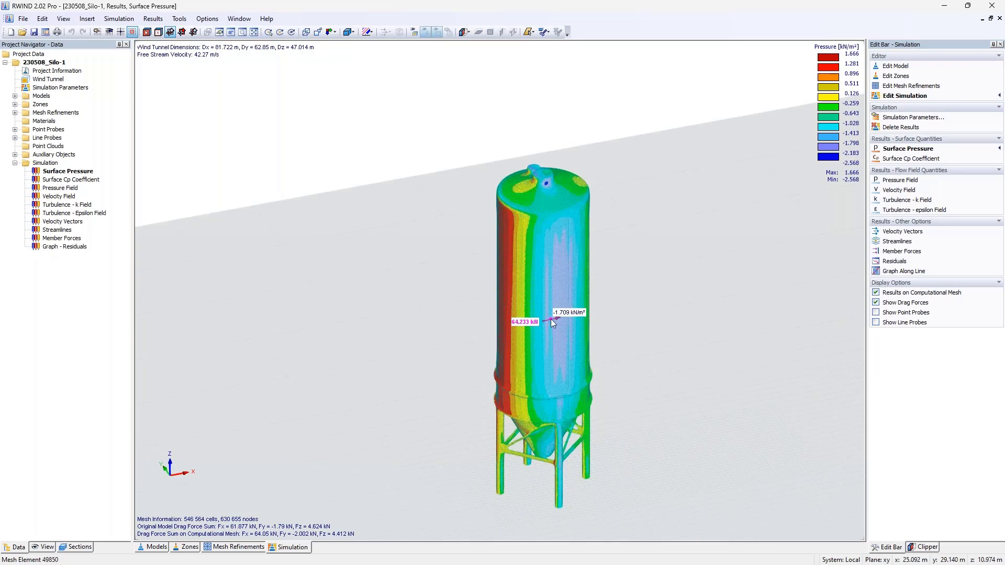
pyautogui.moveTo(512, 360)
pyautogui.keyDown('ctrl'); pyautogui.moveTo(512, 360); pyautogui.dragTo(842, 277, button='middle'); pyautogui.keyUp('ctrl')
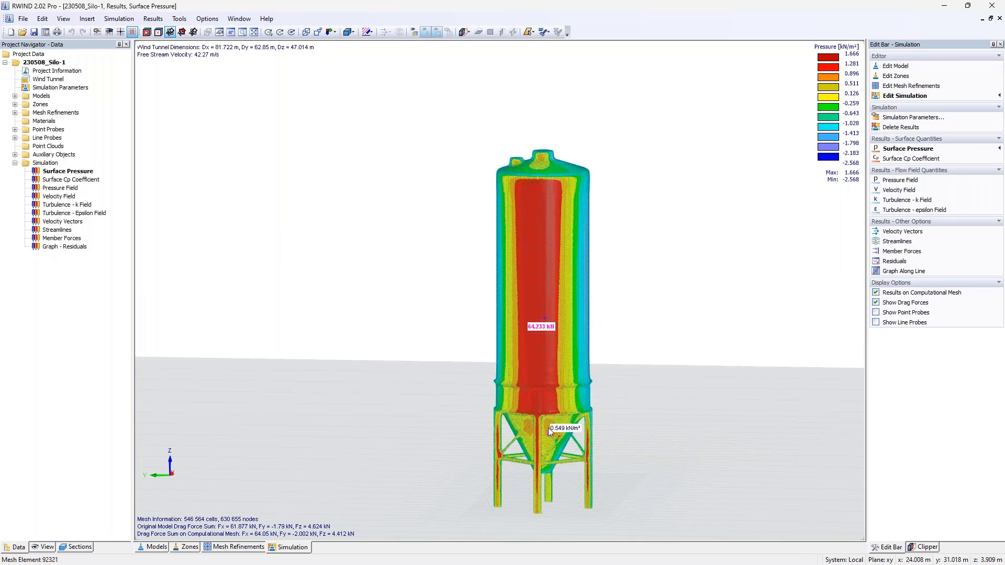
pyautogui.moveTo(548, 190)
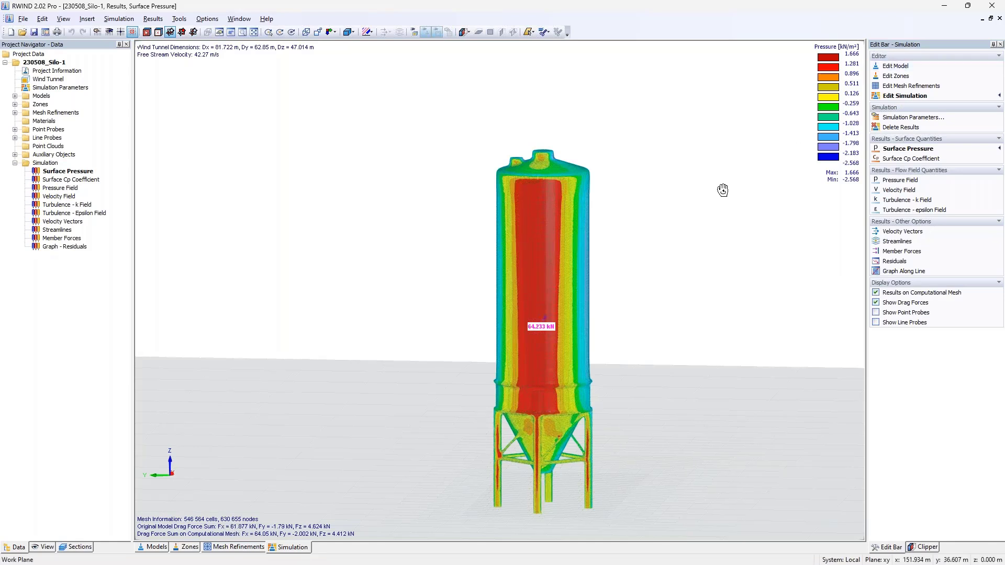
pyautogui.keyDown('ctrl'); pyautogui.moveTo(723, 190); pyautogui.dragTo(489, 279, button='middle'); pyautogui.keyUp('ctrl')
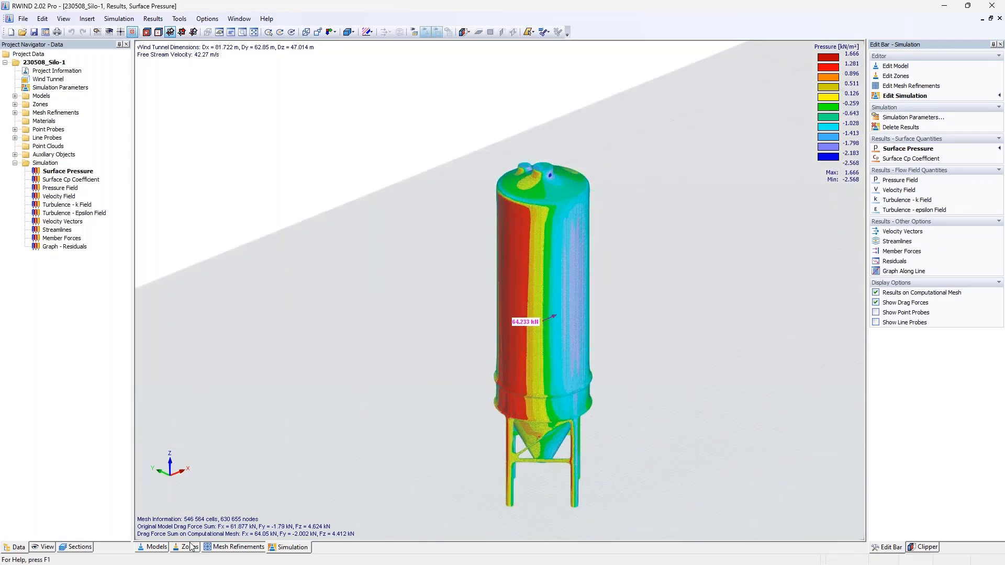
pyautogui.moveTo(523, 315)
# Step: Isolate the roof section Zone Nr. 2 on the computational mesh, and switch to the same zone's results on the original model
pyautogui.click(83, 548)
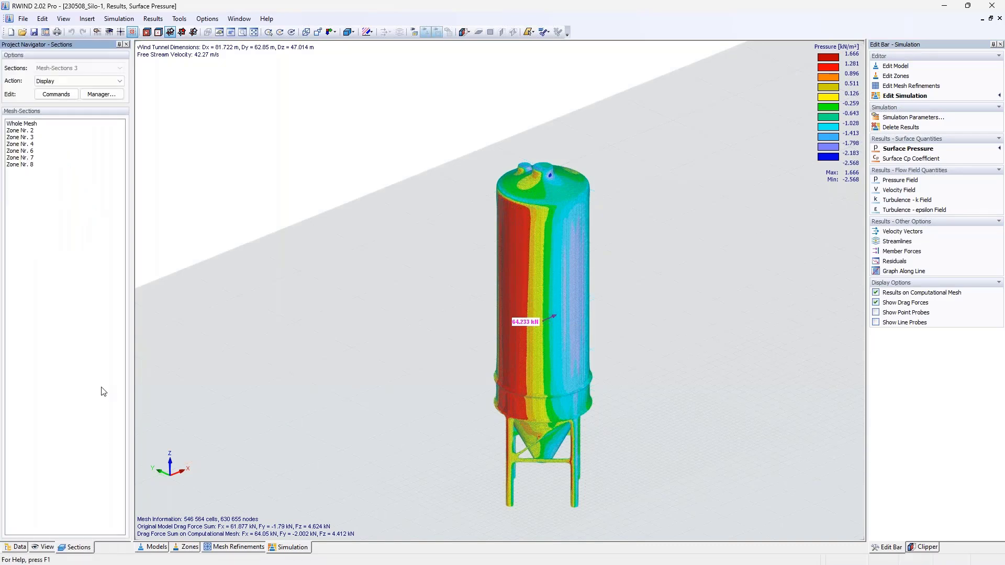
pyautogui.click(33, 132)
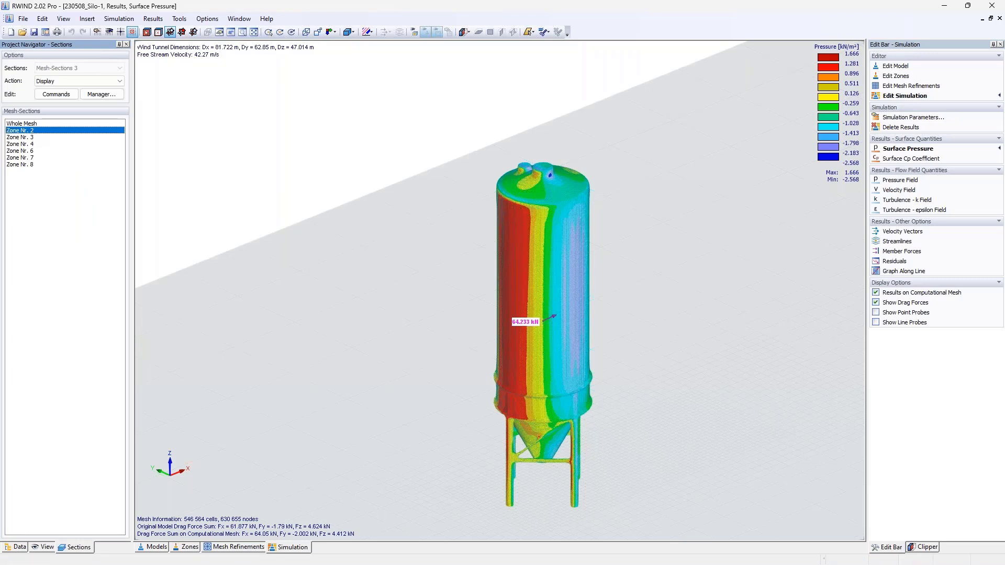
pyautogui.scroll(5, 550, 183)
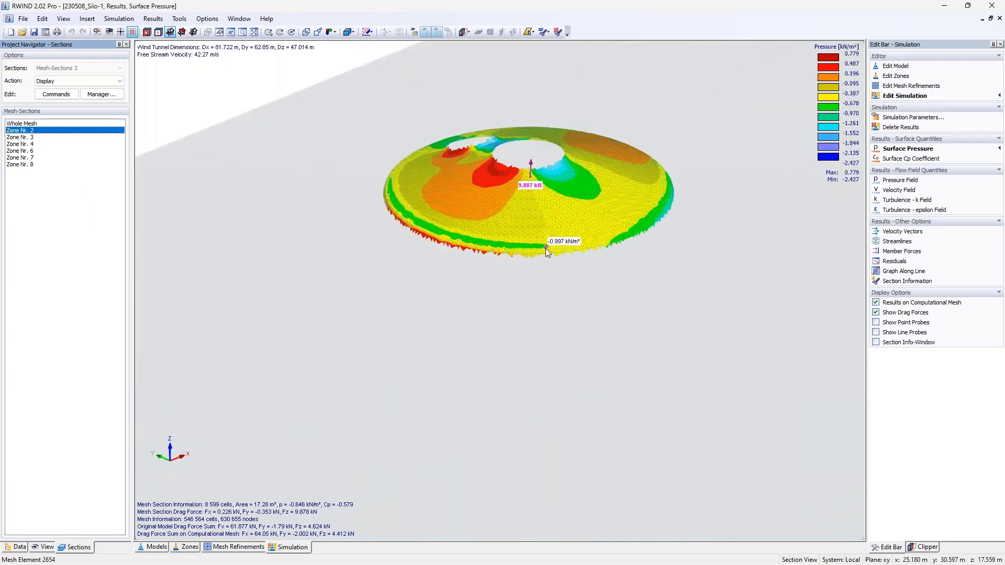
pyautogui.scroll(3, 539, 259)
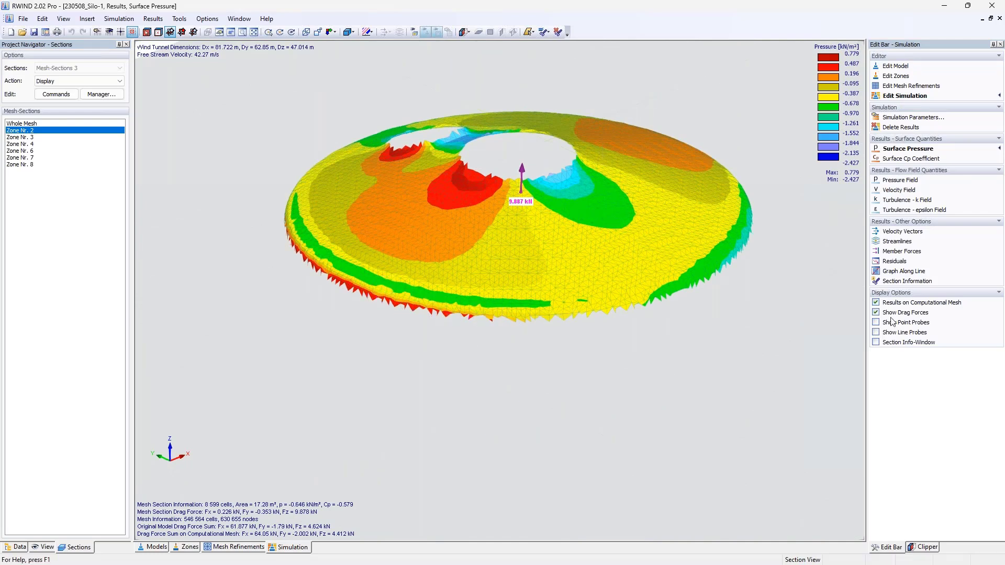
pyautogui.click(875, 303)
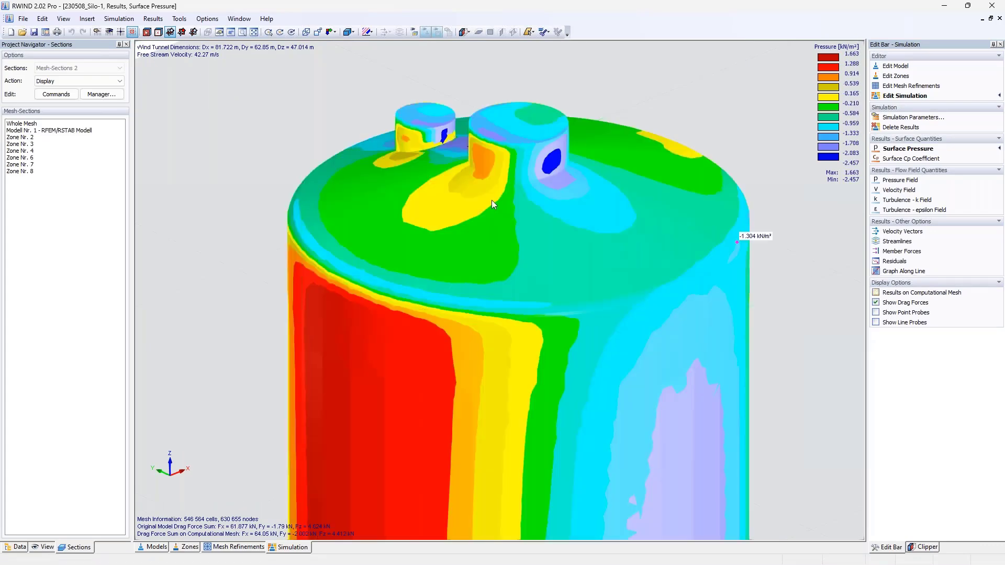
pyautogui.click(21, 137)
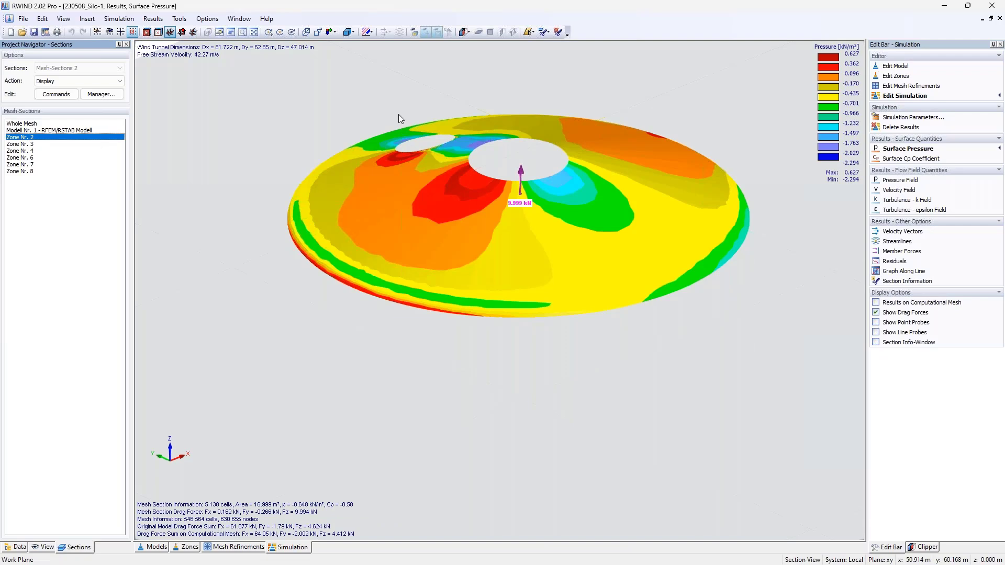
# Step: Turn on the results on the computational mesh and isolate Zone Nr. 6 to view its surface pressure and drag force
pyautogui.click(876, 303)
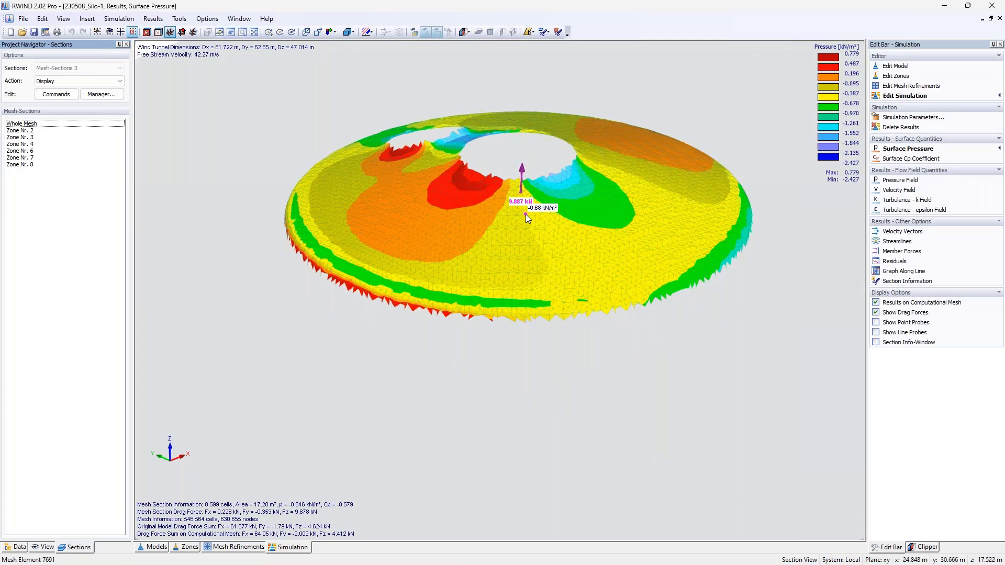
pyautogui.scroll(-6, 526, 215)
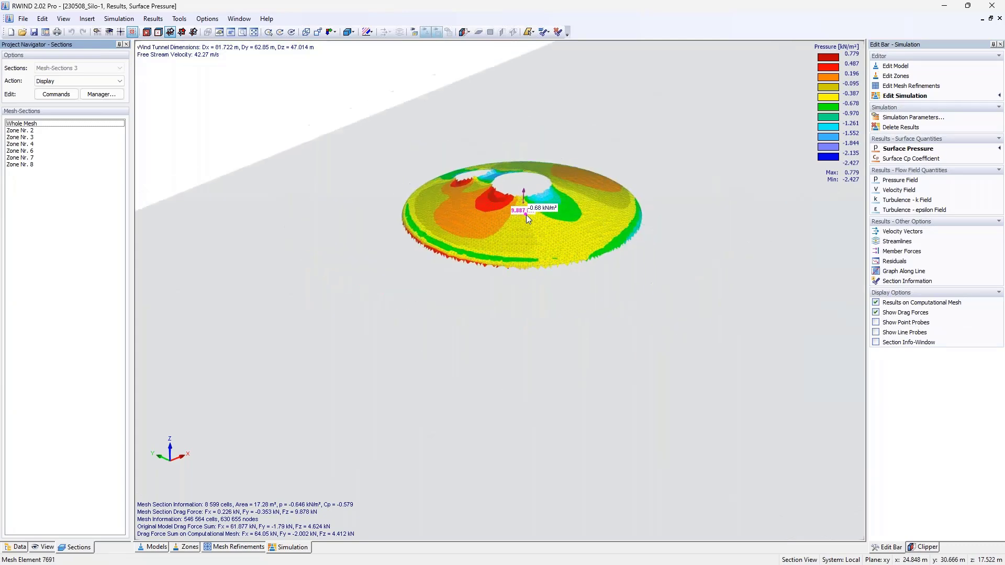
pyautogui.click(32, 150)
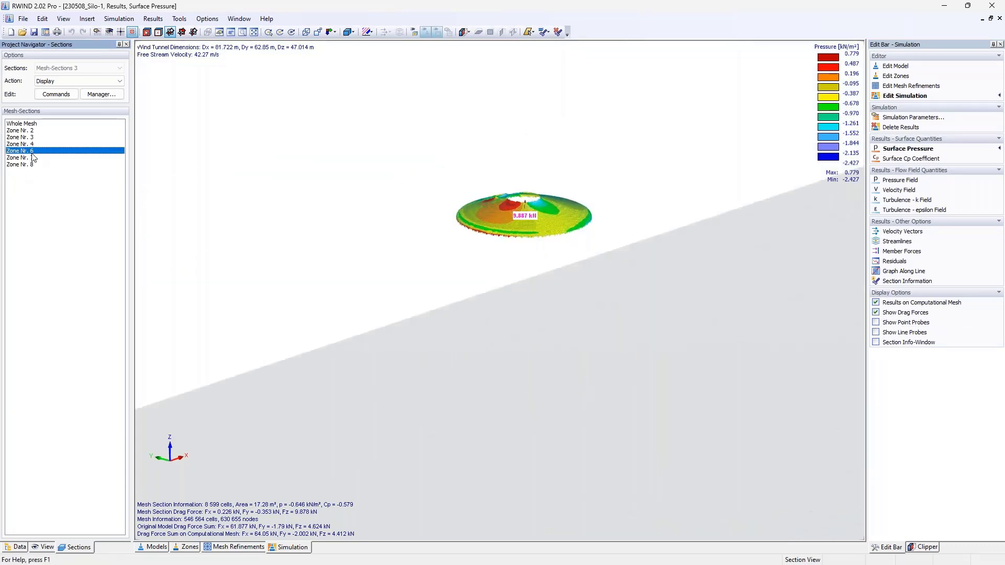
pyautogui.scroll(-4, 374, 290)
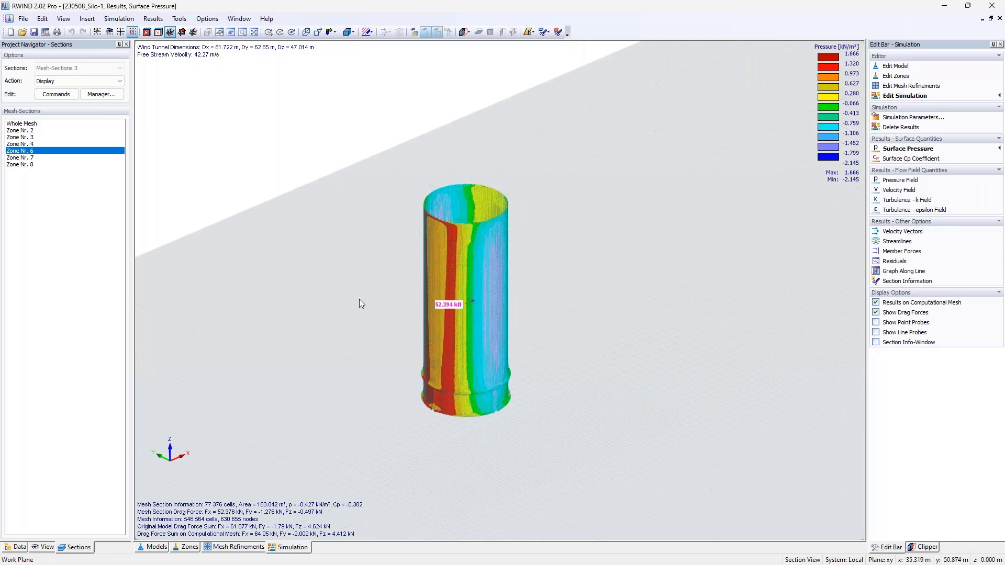
# Step: Hide the drag forces and inspect the surface Cp coefficient over the whole mesh
pyautogui.click(901, 312)
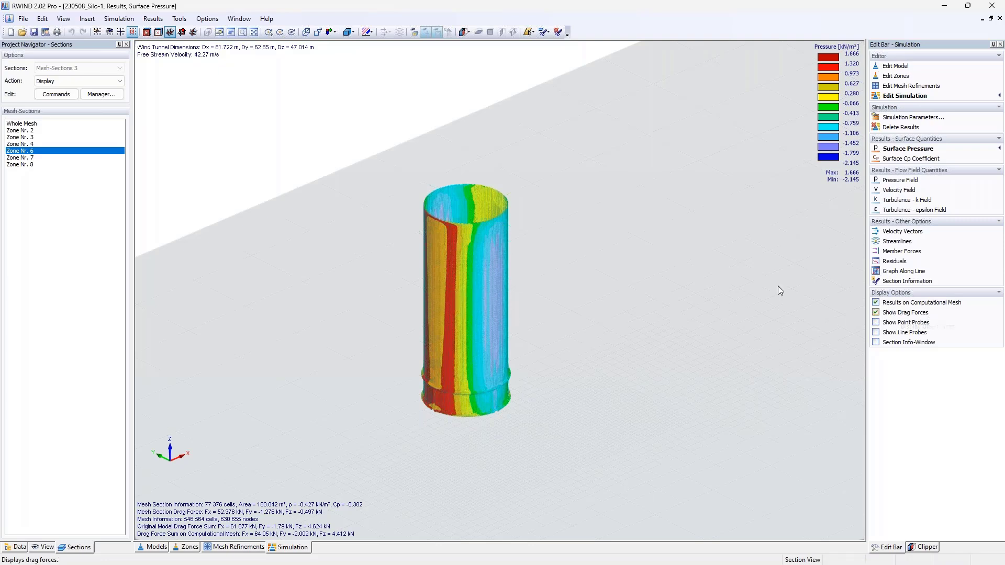
pyautogui.click(40, 125)
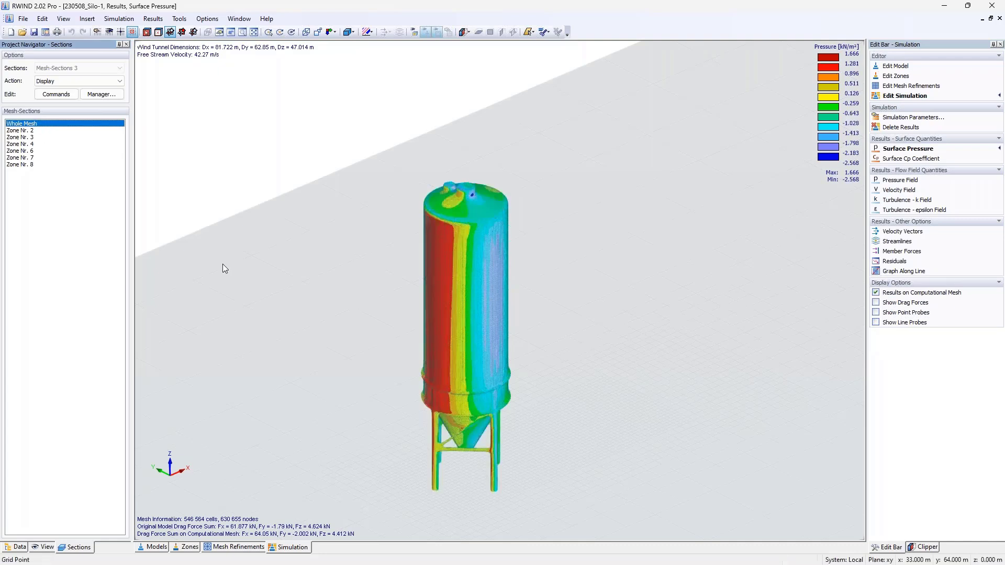
pyautogui.click(18, 547)
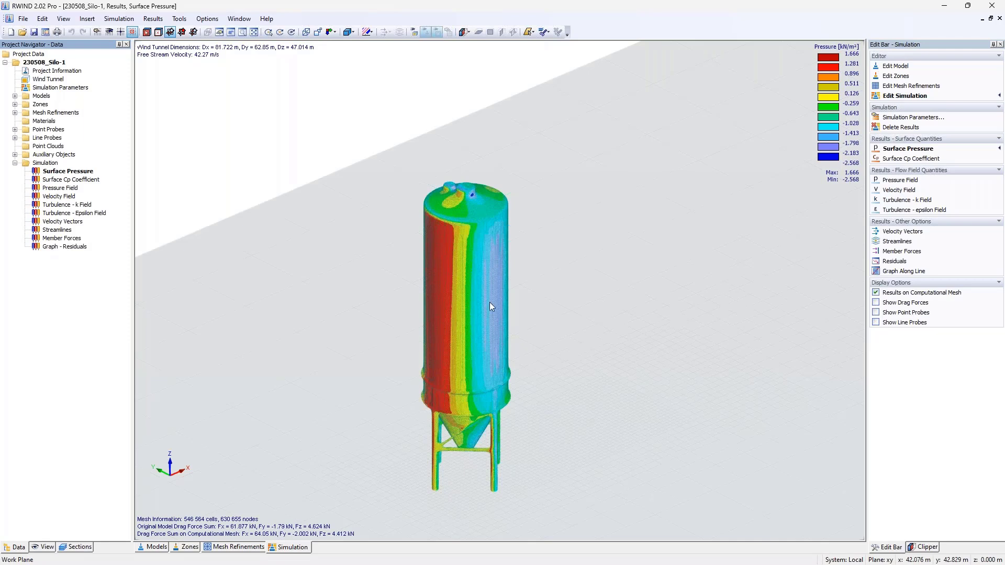
pyautogui.doubleClick(72, 180)
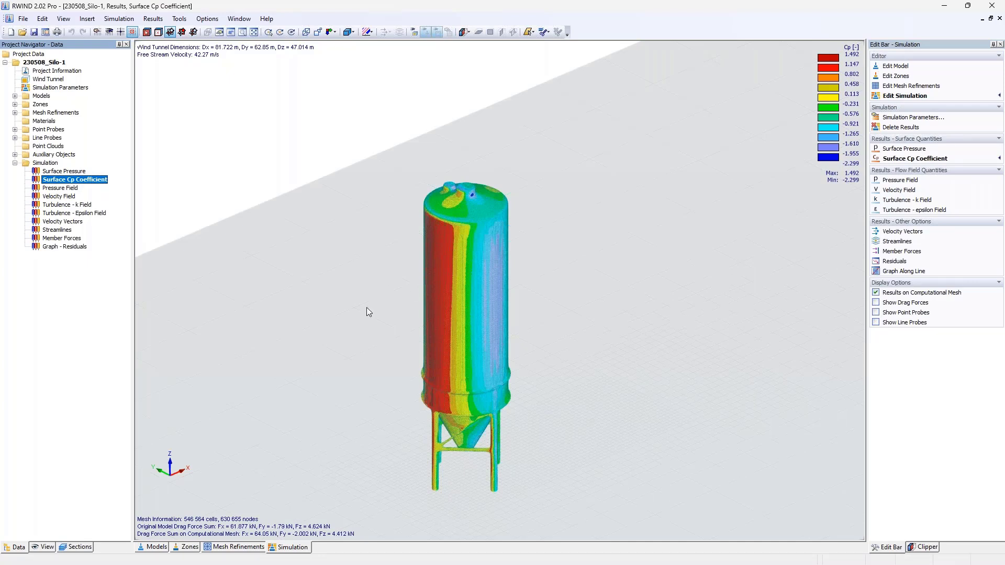
pyautogui.keyDown('ctrl'); pyautogui.moveTo(367, 306); pyautogui.dragTo(401, 267, button='middle'); pyautogui.keyUp('ctrl')
pyautogui.moveTo(469, 305)
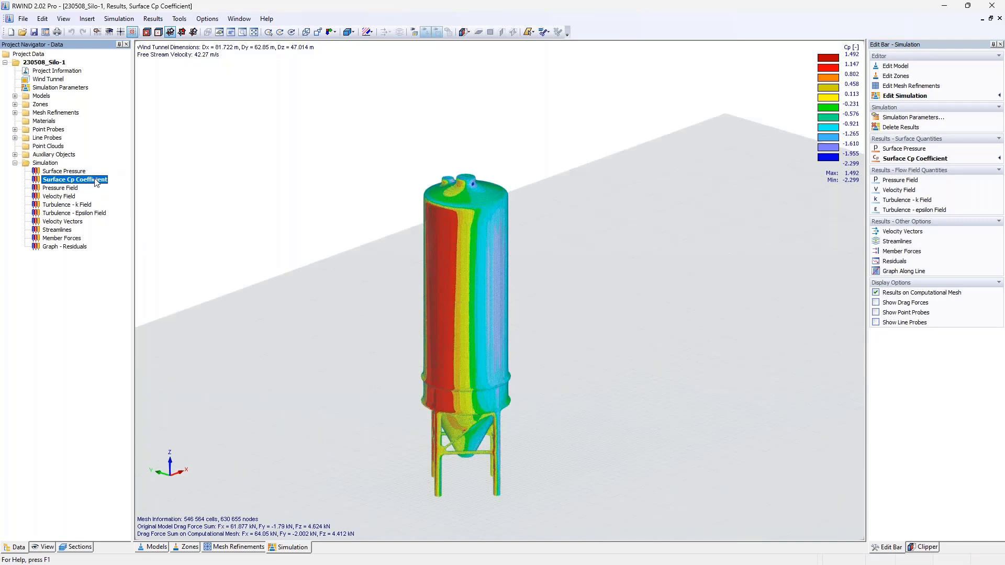
pyautogui.keyDown('ctrl'); pyautogui.moveTo(476, 265); pyautogui.dragTo(857, 66, button='middle'); pyautogui.keyUp('ctrl')
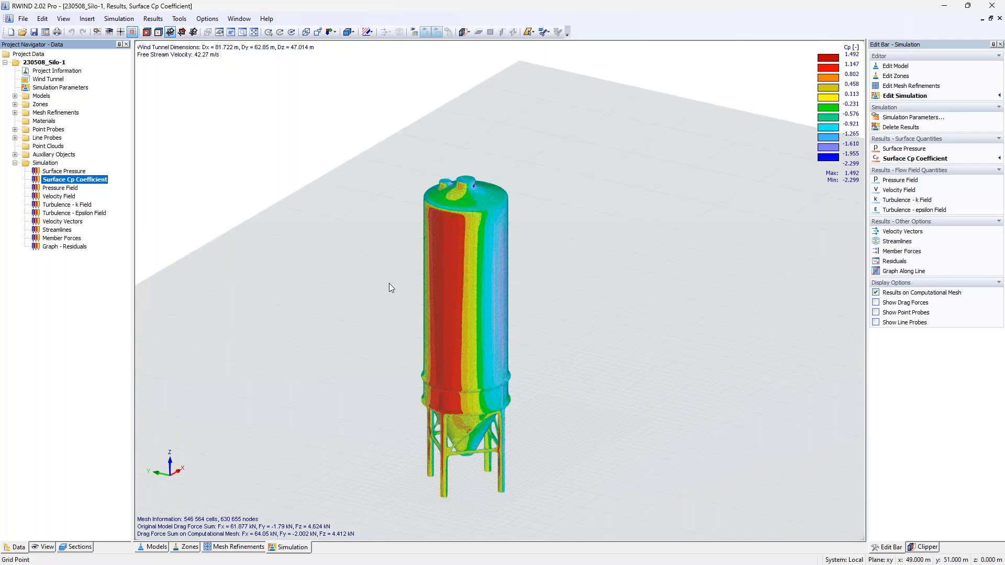
# Step: Display the pressure field around the silo and view the clipped flow domain from the side
pyautogui.click(69, 188)
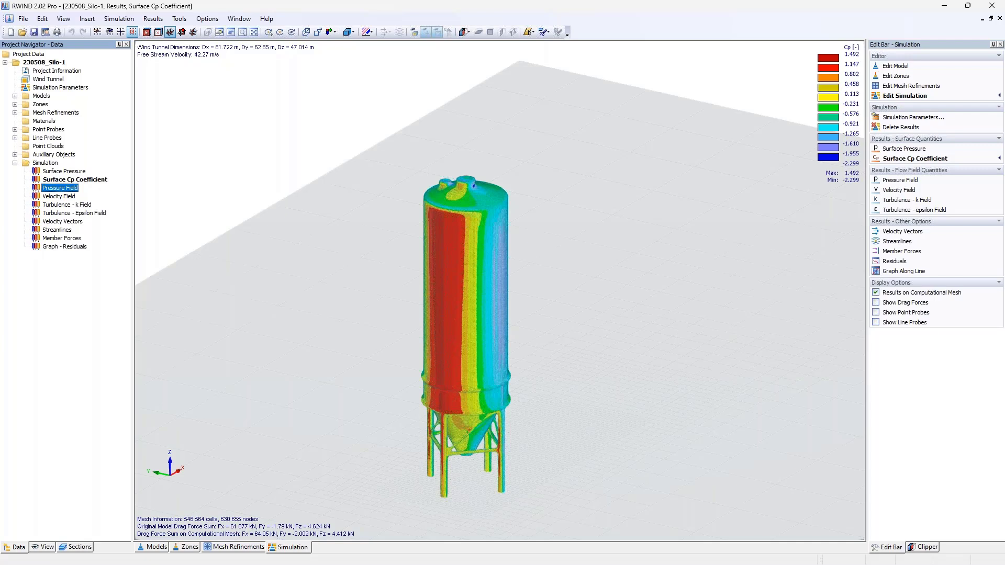
pyautogui.click(62, 189)
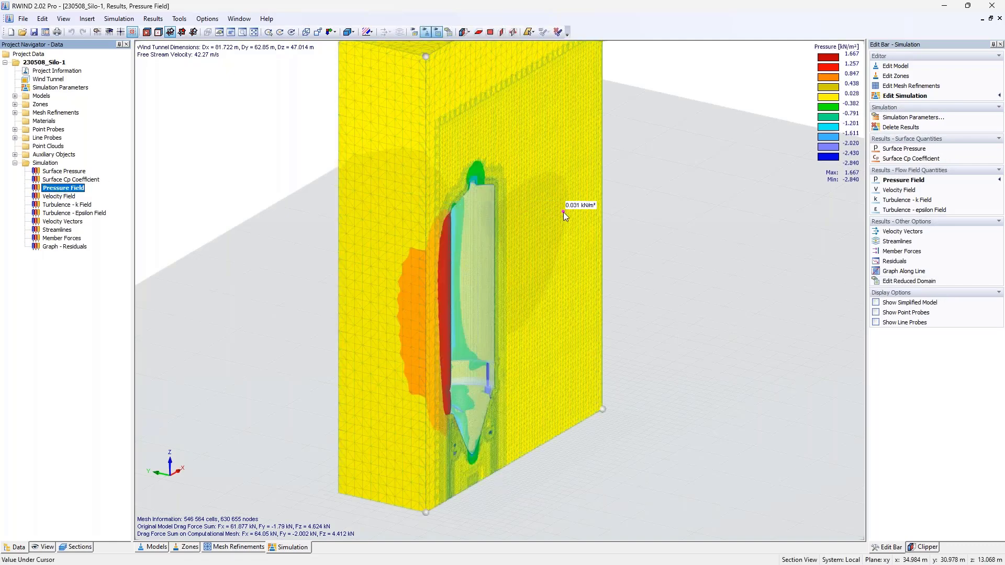
pyautogui.keyDown('ctrl'); pyautogui.moveTo(633, 217); pyautogui.dragTo(370, 236, button='middle'); pyautogui.keyUp('ctrl')
pyautogui.scroll(-2, 370, 236)
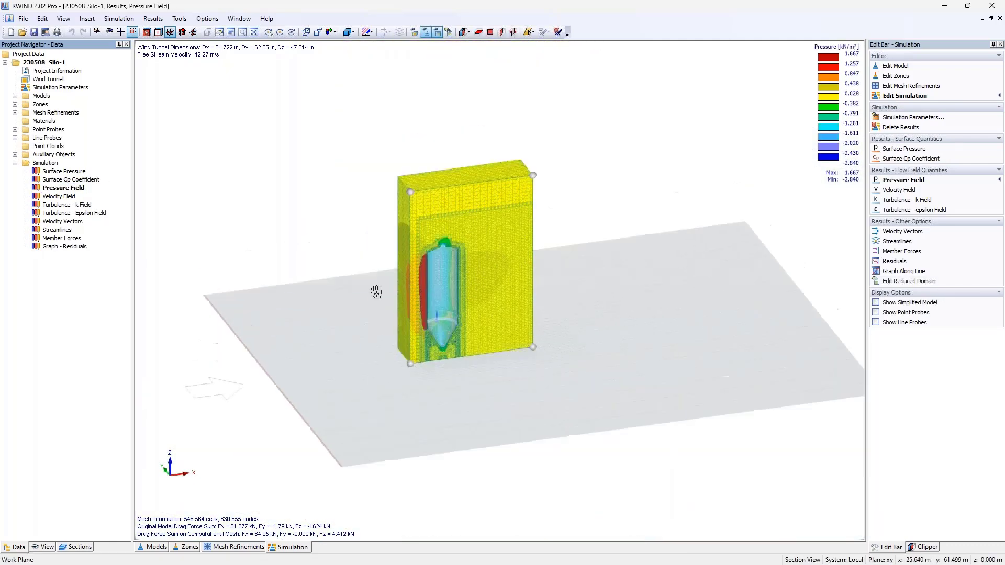
pyautogui.scroll(1, 376, 288)
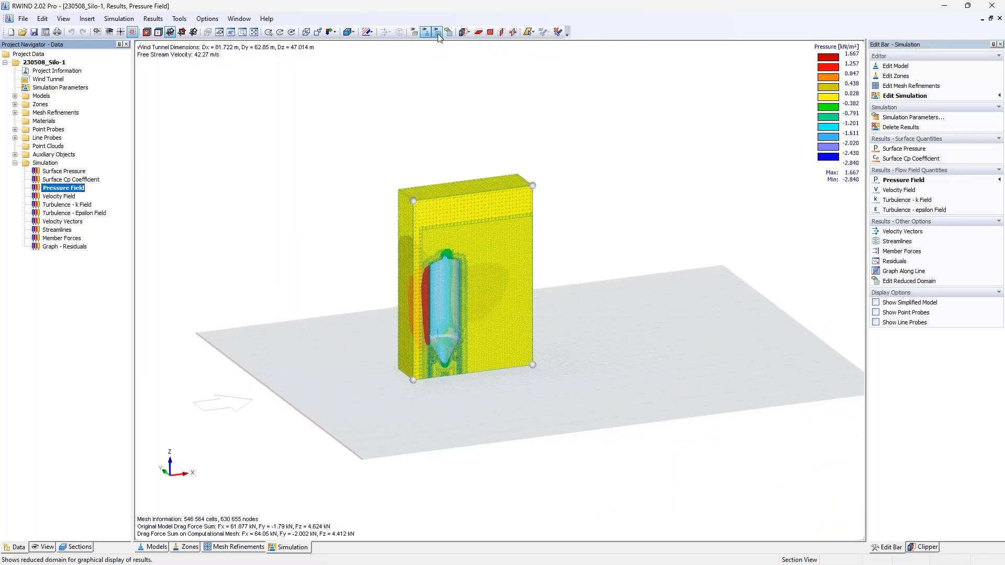
# Step: Show the pressure field in the full wind tunnel instead of the reduced domain, and examine the pressures around the silo's roof and walls
pyautogui.click(437, 33)
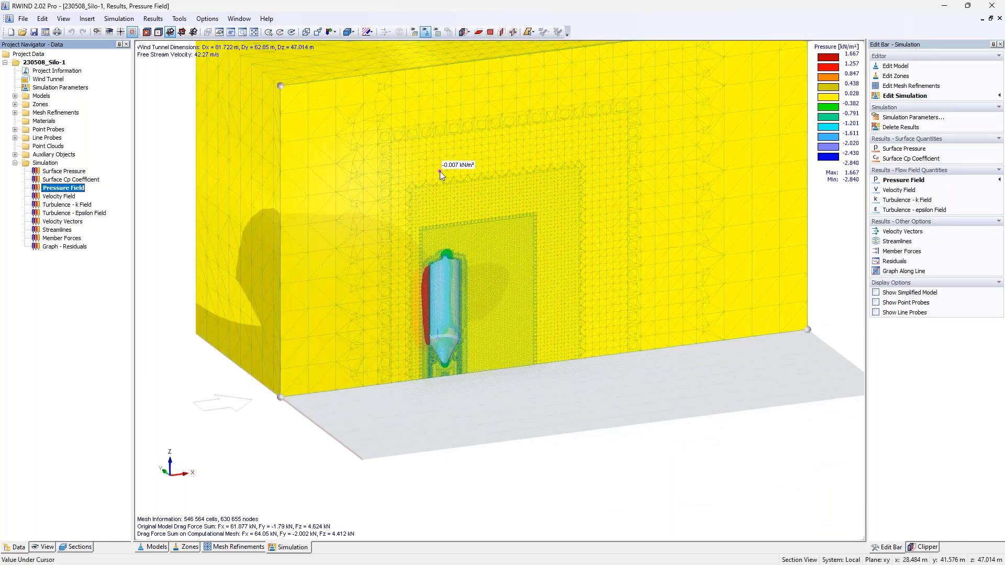
pyautogui.scroll(-2, 440, 171)
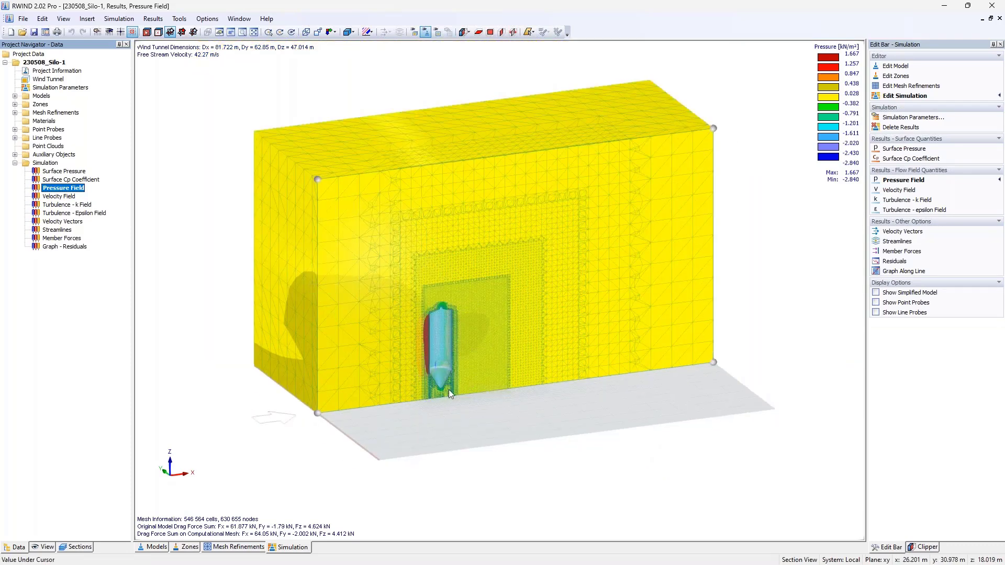
pyautogui.moveTo(437, 323)
pyautogui.scroll(3, 438, 318)
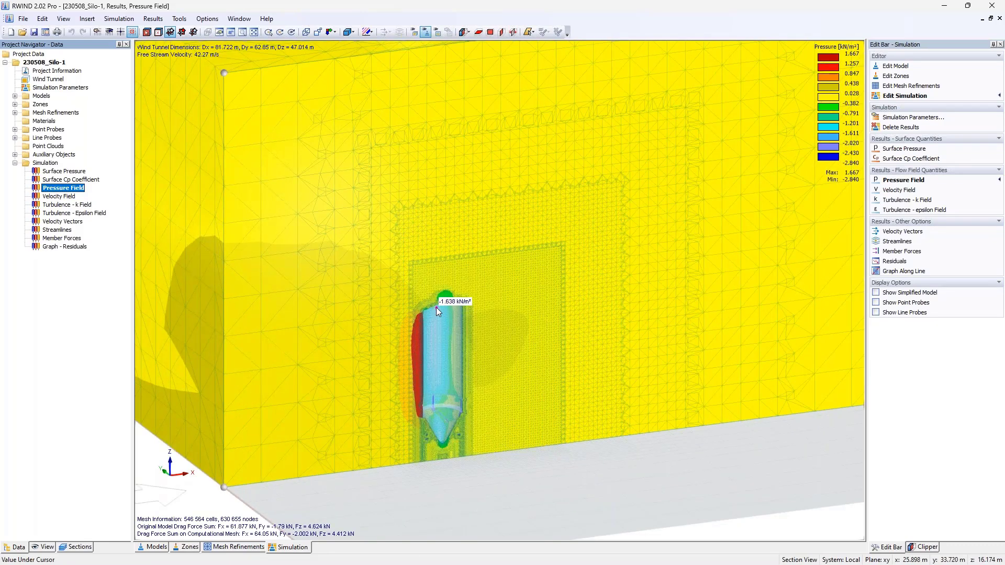
pyautogui.scroll(3, 438, 303)
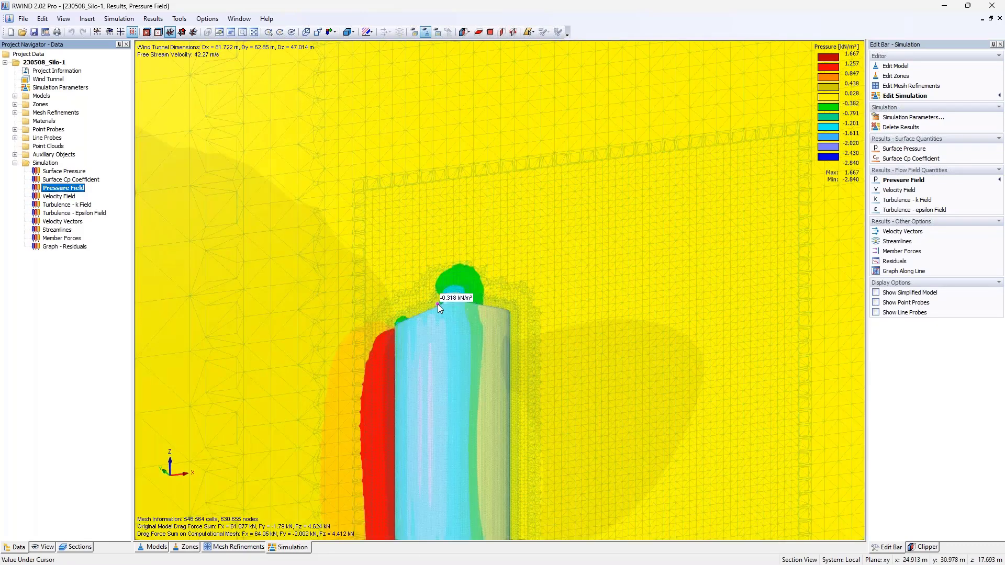
pyautogui.scroll(5, 437, 303)
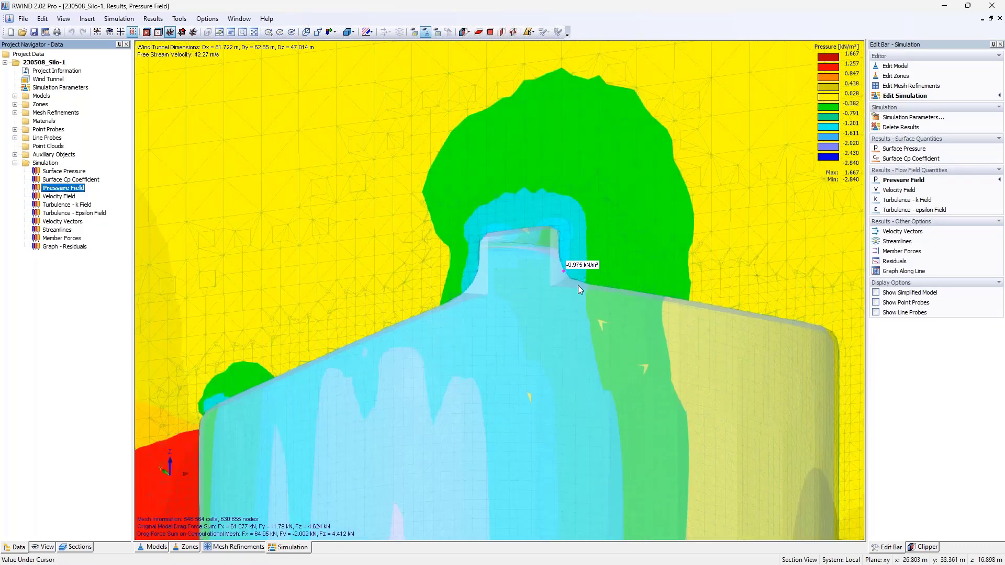
pyautogui.scroll(-8, 676, 298)
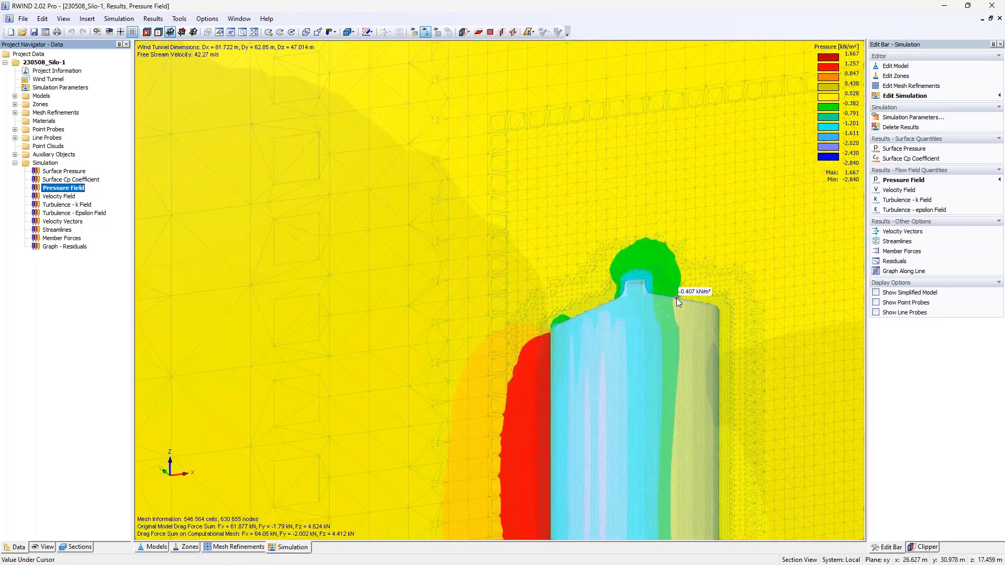
pyautogui.scroll(-6, 497, 202)
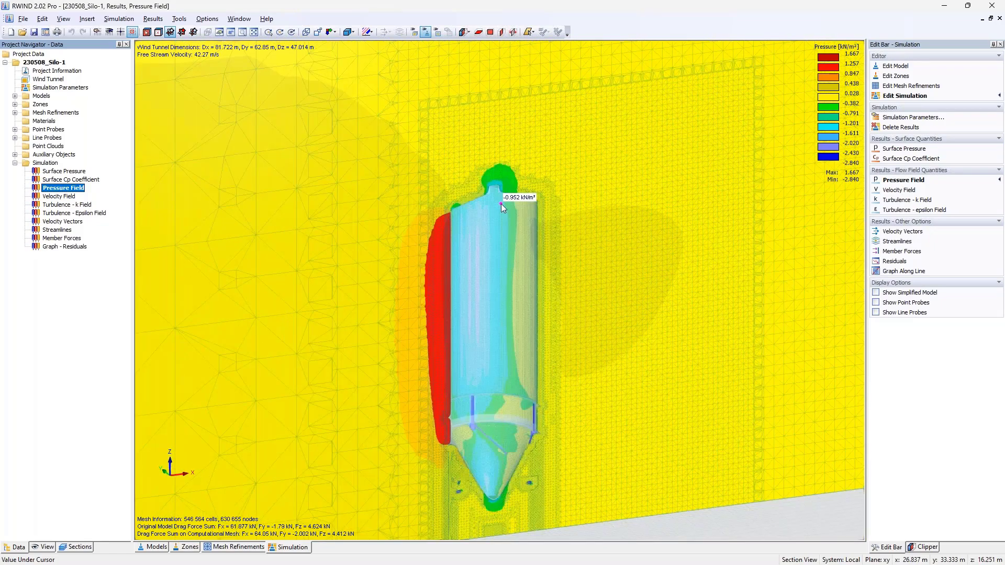
pyautogui.keyDown('ctrl'); pyautogui.moveTo(501, 203); pyautogui.dragTo(533, 229, button='middle'); pyautogui.keyUp('ctrl')
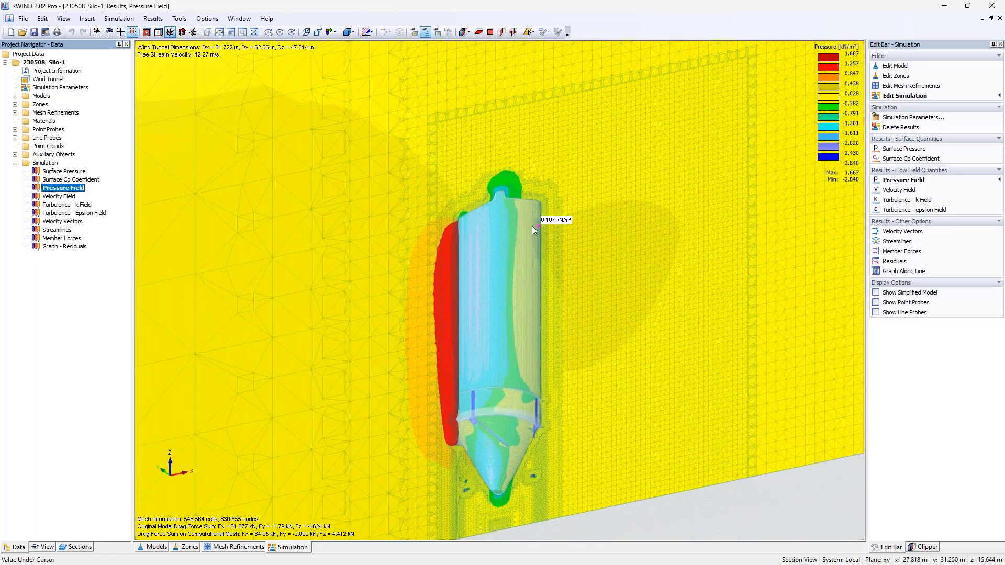
pyautogui.scroll(-6, 533, 229)
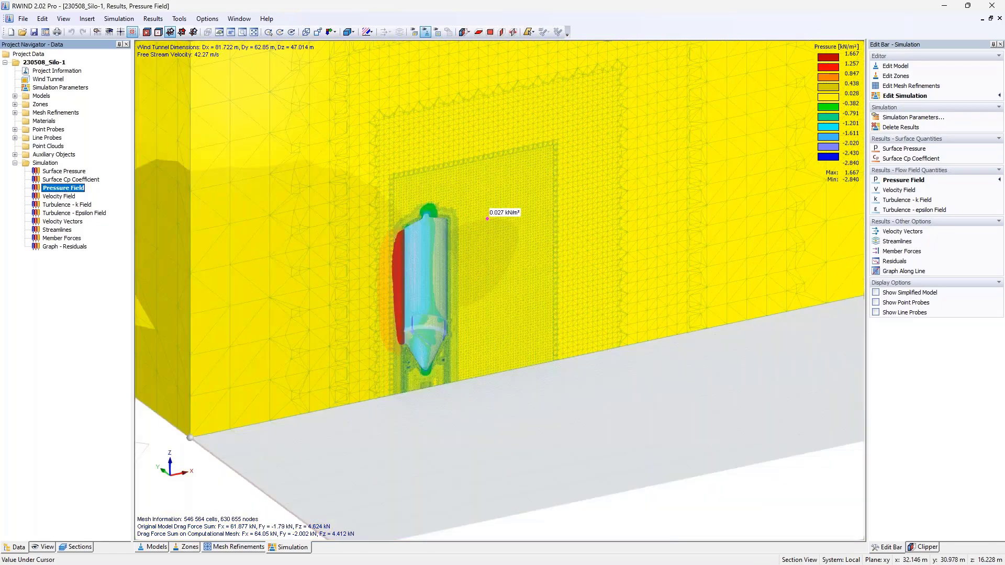
pyautogui.moveTo(487, 218); pyautogui.dragTo(492, 299, button='middle')
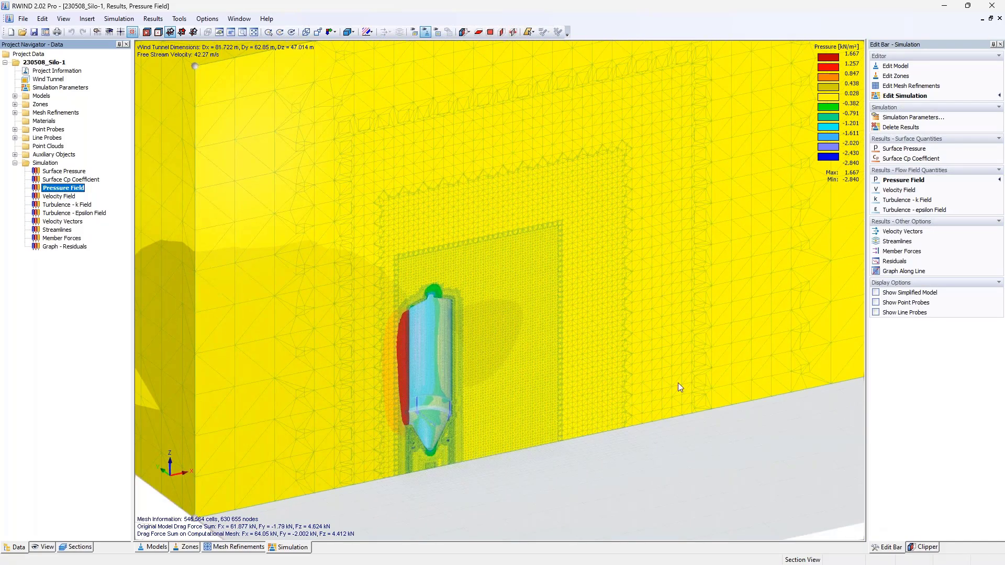
# Step: Display the velocity field within the reduced domain and inspect the flow velocities beneath the hopper and around the silo
pyautogui.click(58, 197)
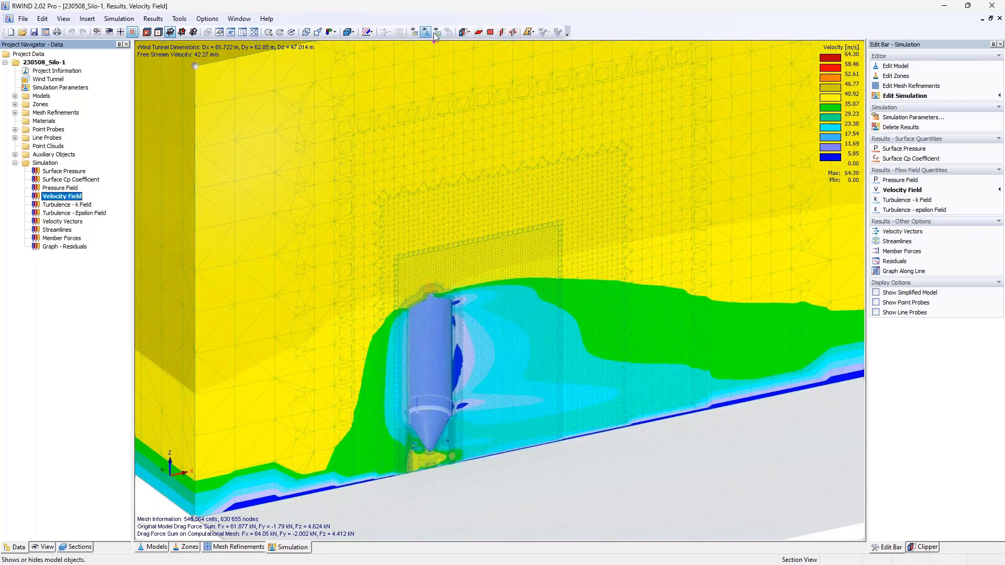
pyautogui.click(437, 31)
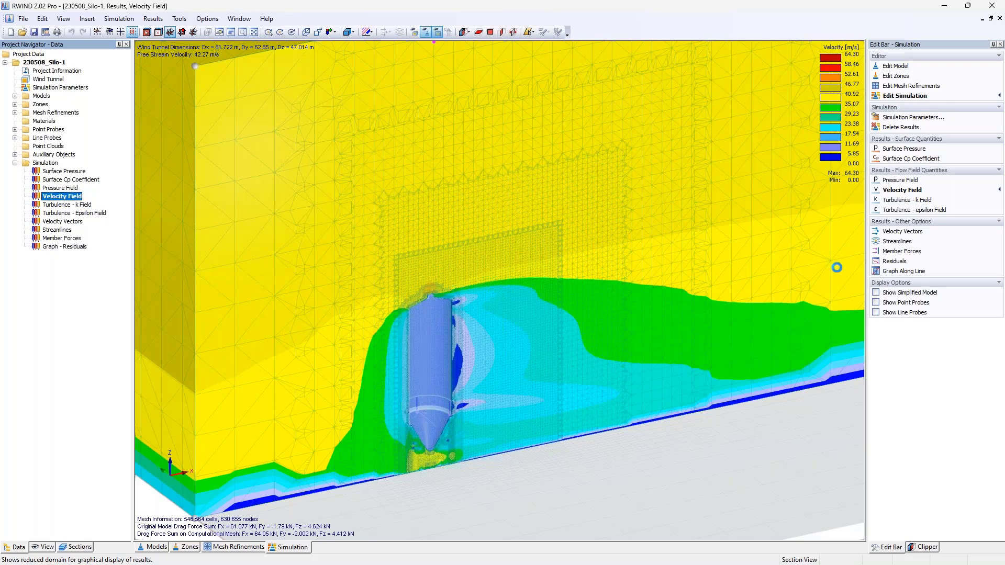
pyautogui.click(557, 32)
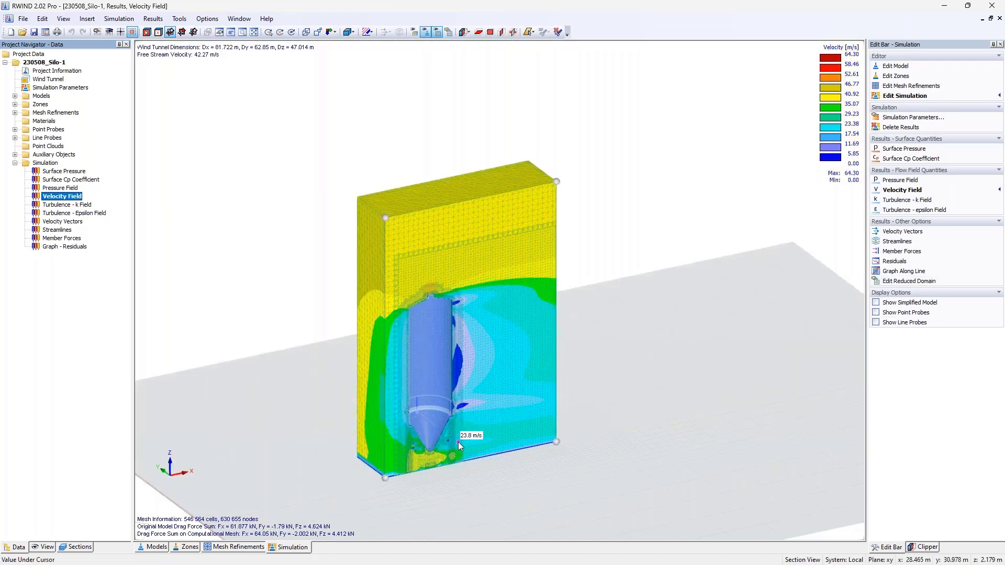
pyautogui.scroll(5, 457, 442)
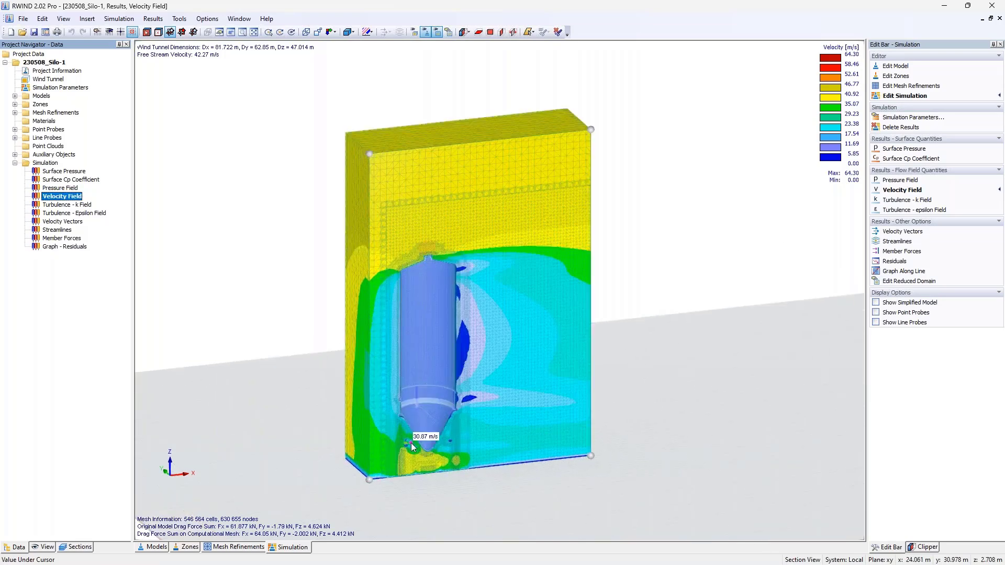
pyautogui.moveTo(417, 414); pyautogui.dragTo(424, 372, button='middle')
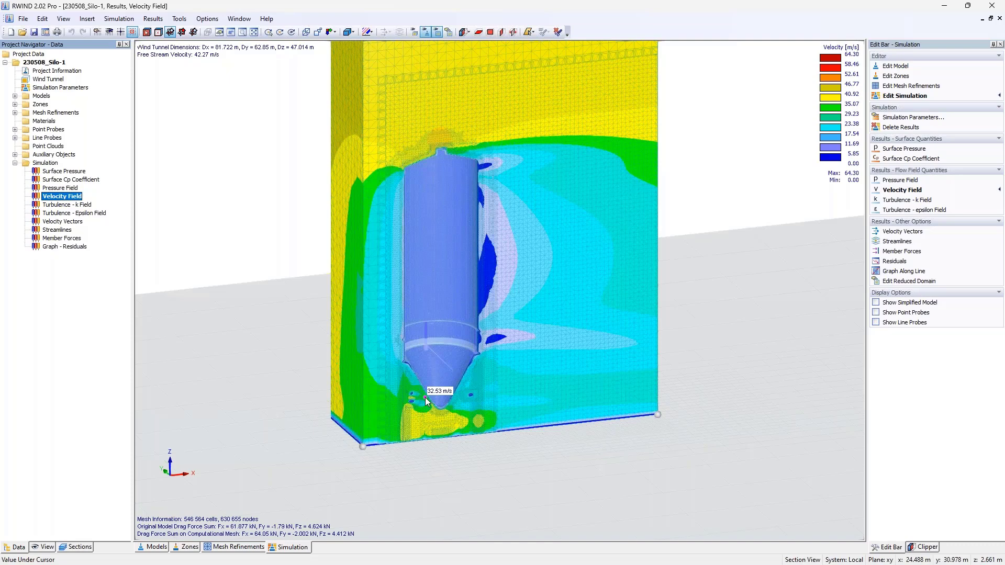
pyautogui.keyDown('ctrl'); pyautogui.moveTo(543, 256); pyautogui.dragTo(375, 284, button='middle'); pyautogui.keyUp('ctrl')
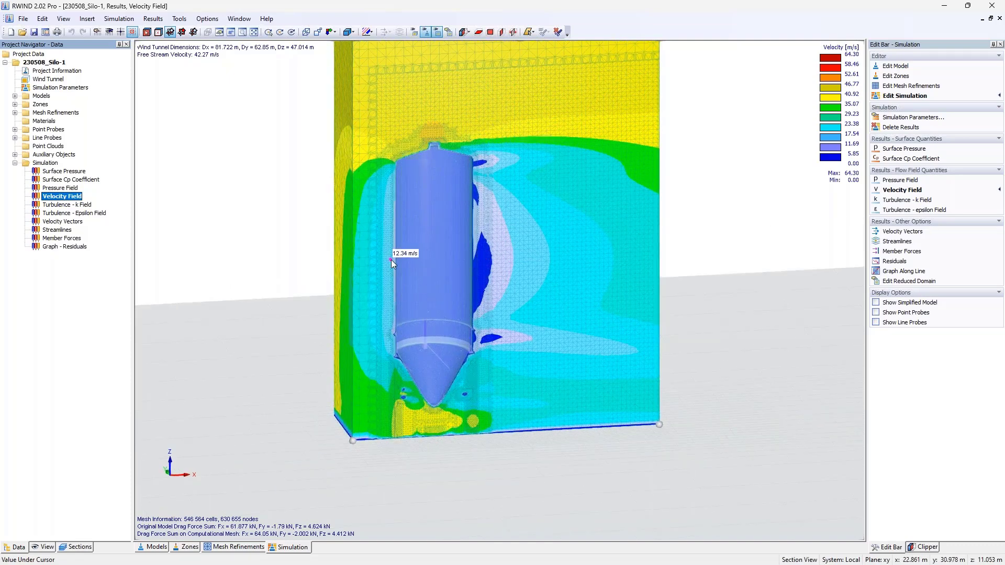
pyautogui.keyDown('ctrl'); pyautogui.moveTo(365, 295); pyautogui.dragTo(977, 510, button='middle'); pyautogui.keyUp('ctrl')
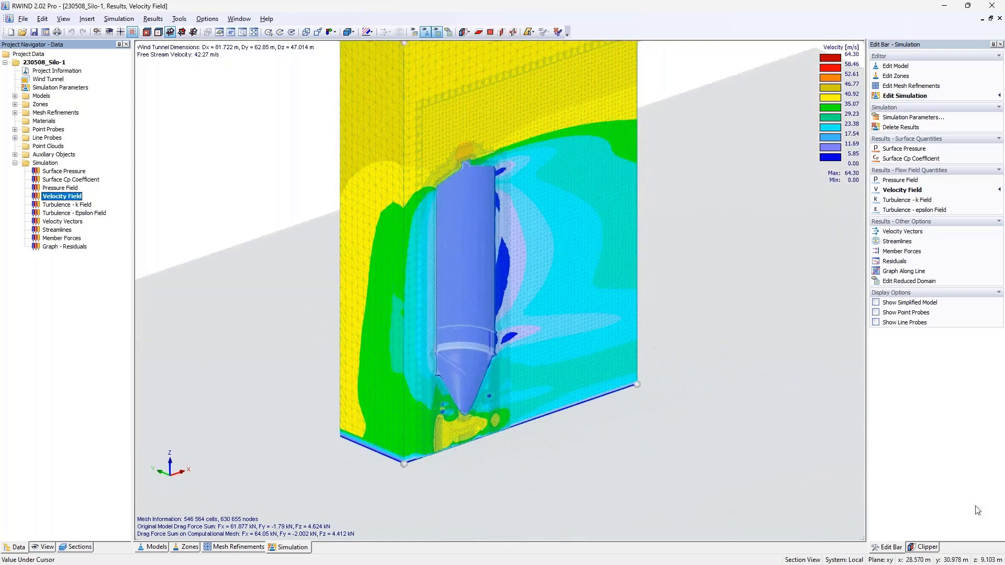
# Step: Orient the clipper plane in the -Y direction for the velocity field, and return to the simulation result options
pyautogui.click(924, 547)
pyautogui.click(911, 313)
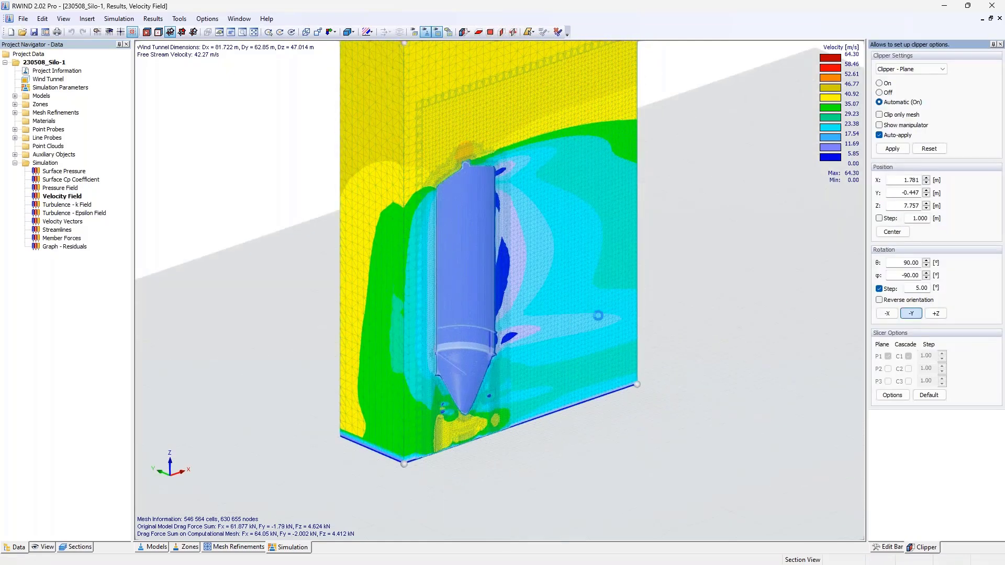
pyautogui.moveTo(598, 315)
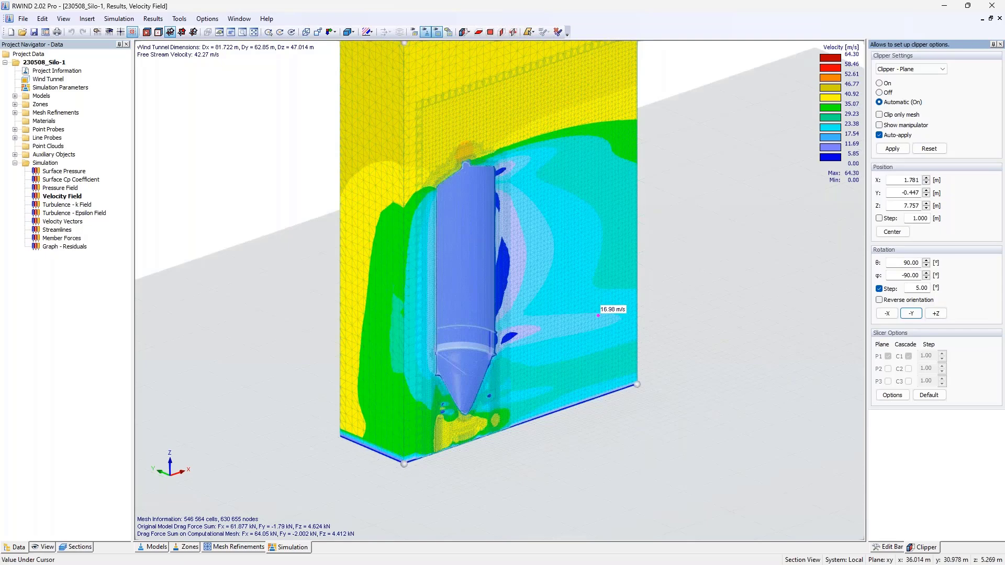
pyautogui.click(887, 547)
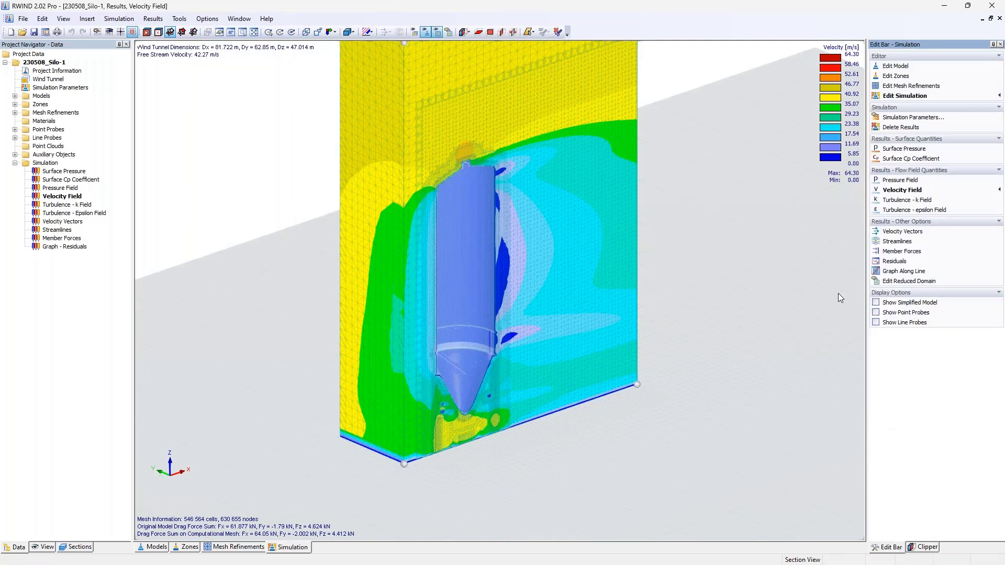
pyautogui.moveTo(578, 243)
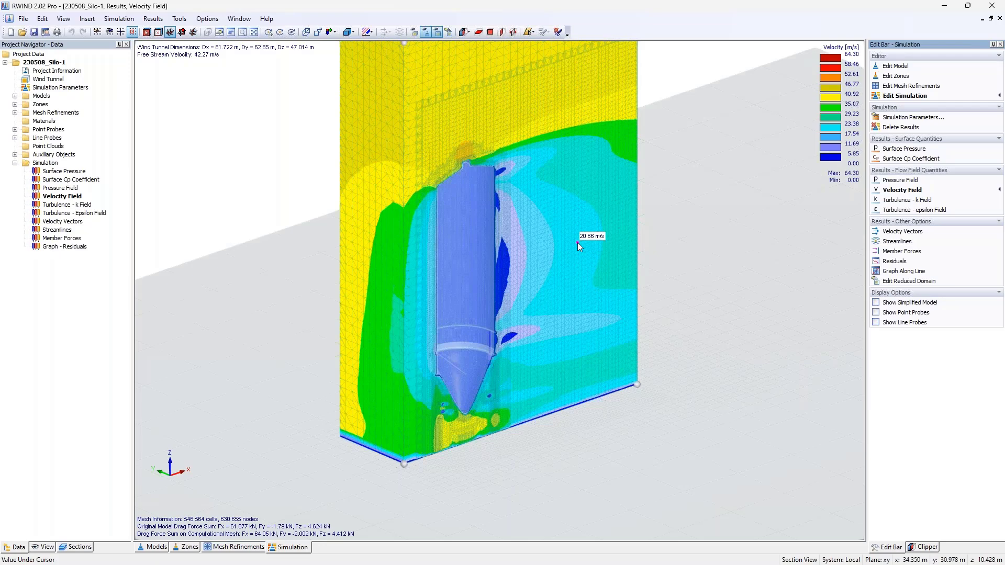
# Step: Display the turbulence k field around the silo, then the turbulence epsilon field, and examine both distributions in the clipped flow domain
pyautogui.click(67, 204)
pyautogui.doubleClick(82, 206)
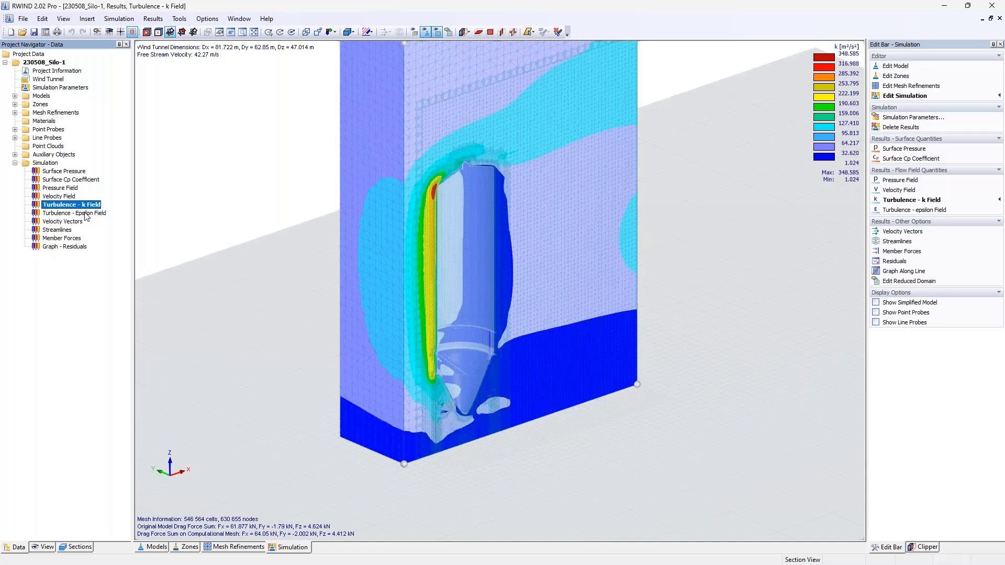
pyautogui.click(87, 214)
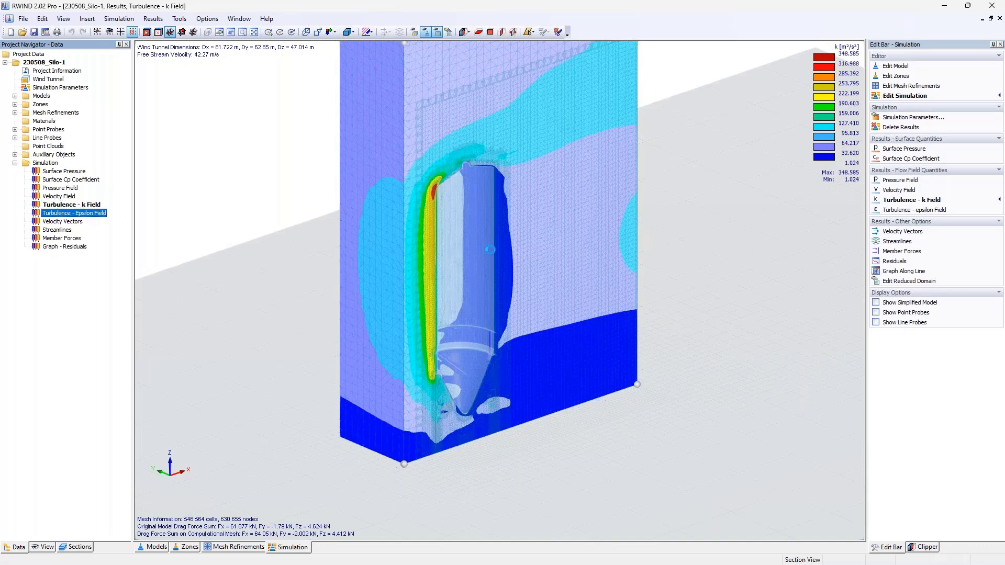
pyautogui.scroll(2, 518, 234)
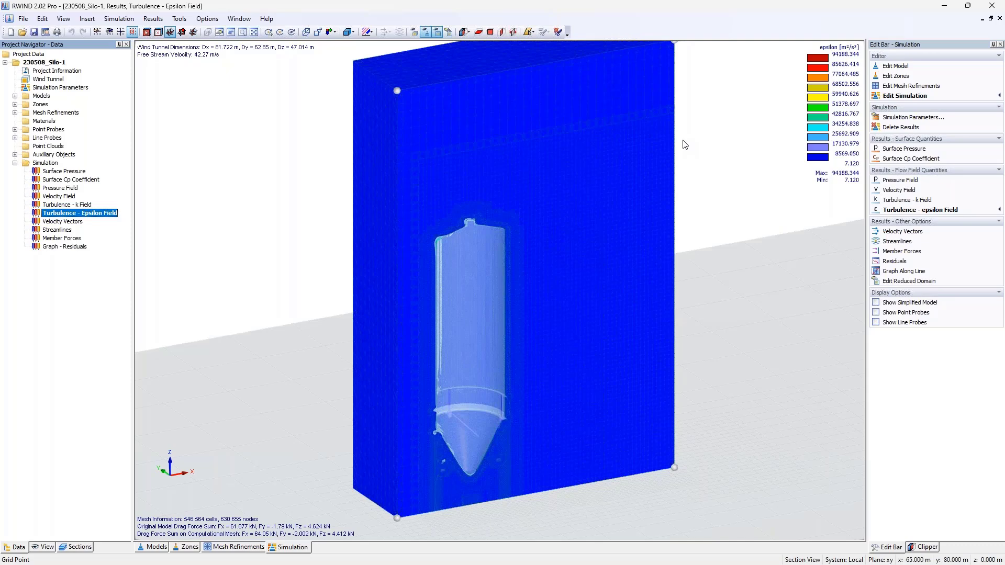
# Step: Display the velocity vectors around the silo, followed by the streamlines, and view the flow from different angles
pyautogui.click(69, 222)
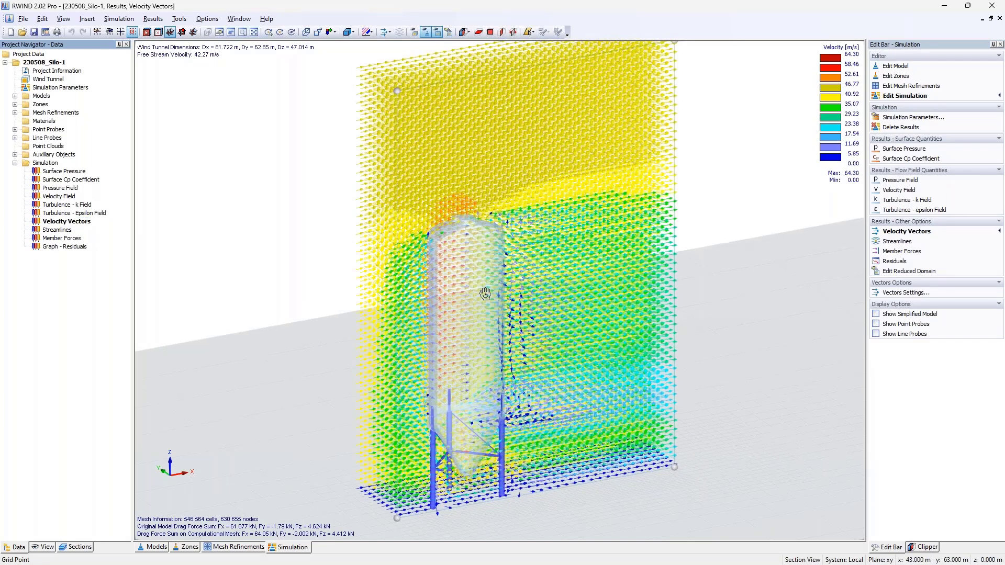
pyautogui.keyDown('ctrl'); pyautogui.moveTo(628, 304); pyautogui.dragTo(496, 309, button='middle'); pyautogui.keyUp('ctrl')
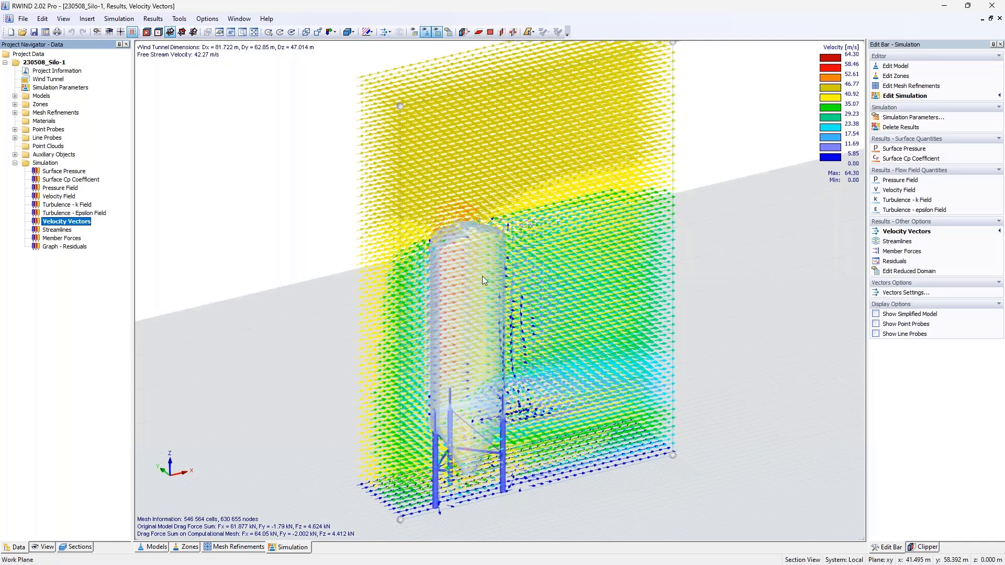
pyautogui.click(57, 230)
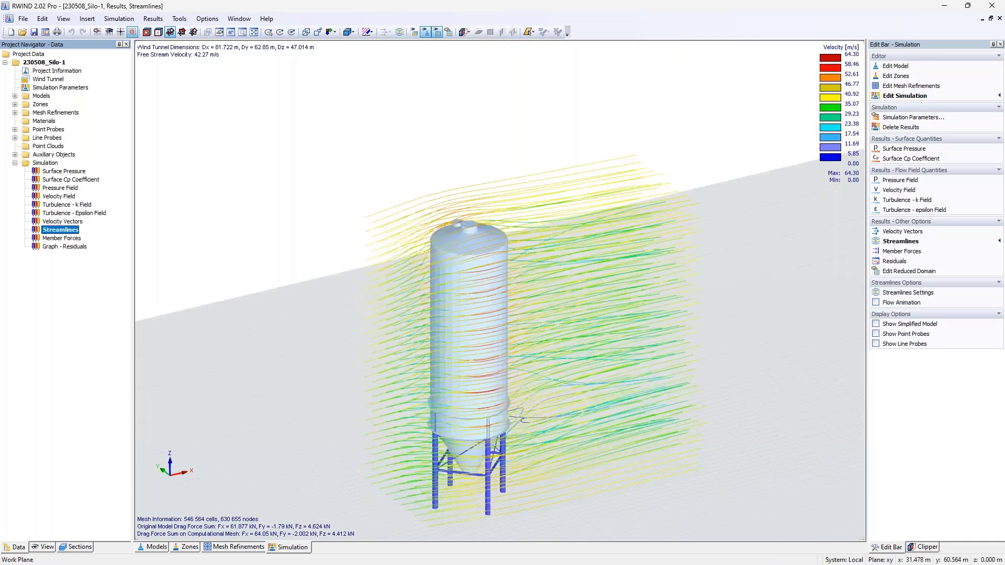
pyautogui.keyDown('ctrl'); pyautogui.moveTo(388, 307); pyautogui.dragTo(406, 300, button='middle'); pyautogui.keyUp('ctrl')
# Step: Display the member forces and examine the wind force vectors on the silo's supporting frame
pyautogui.press('Down')
pyautogui.scroll(2, 407, 302)
pyautogui.scroll(2, 407, 302)
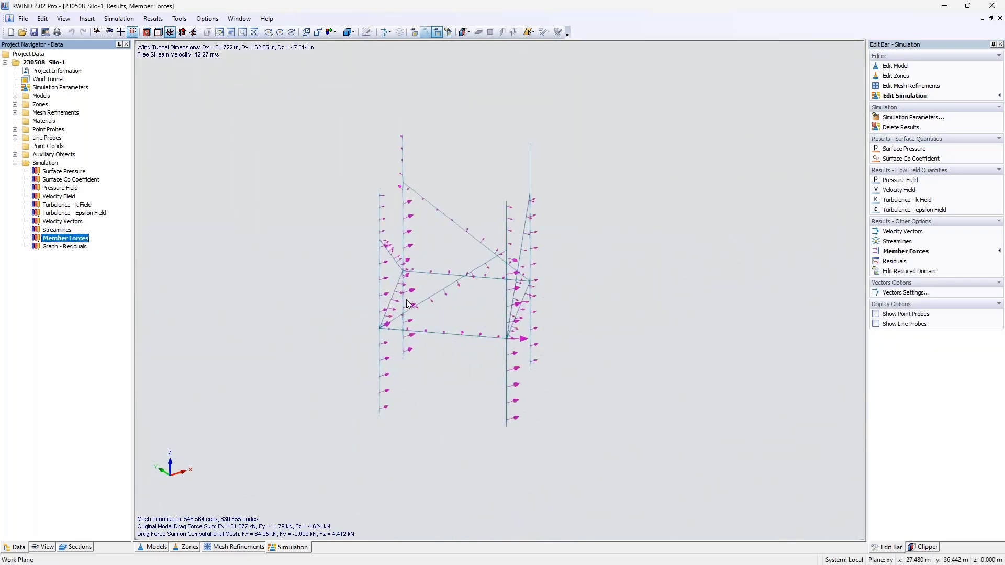
pyautogui.keyDown('ctrl'); pyautogui.moveTo(408, 303); pyautogui.dragTo(395, 265, button='middle'); pyautogui.keyUp('ctrl')
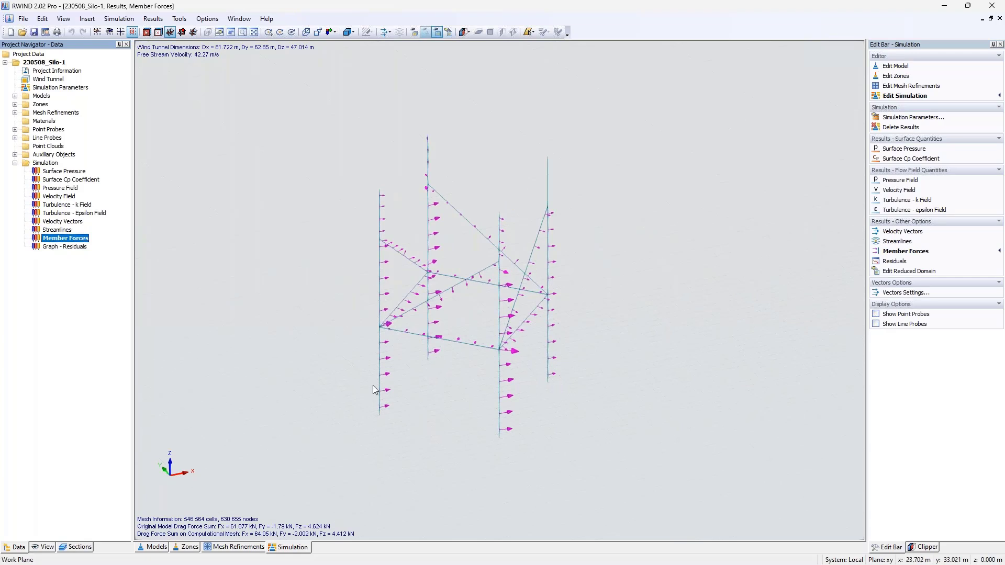
# Step: Label the member force vectors with their values, inspect them up close, hide the values again and return to the project data
pyautogui.click(44, 547)
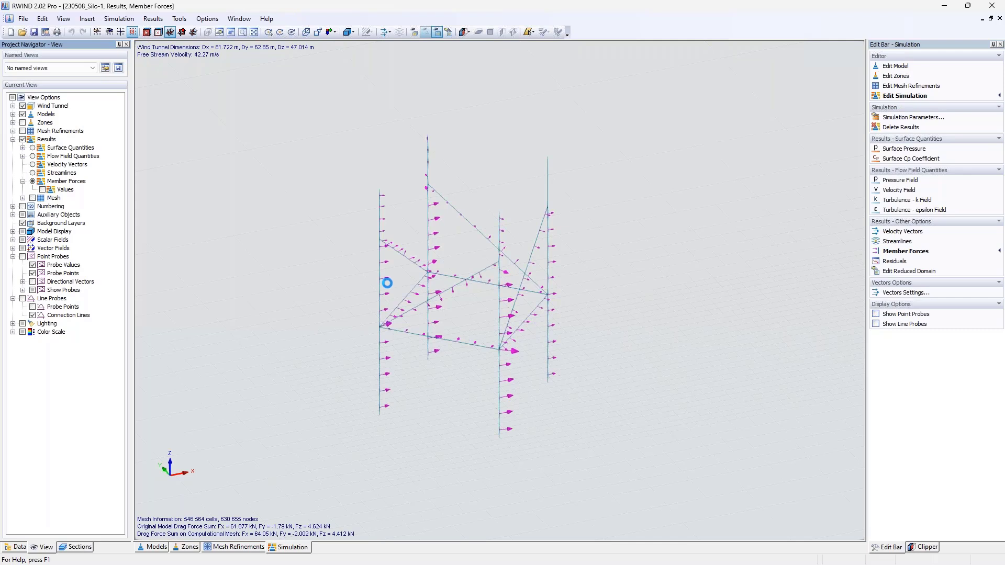
pyautogui.scroll(5, 389, 349)
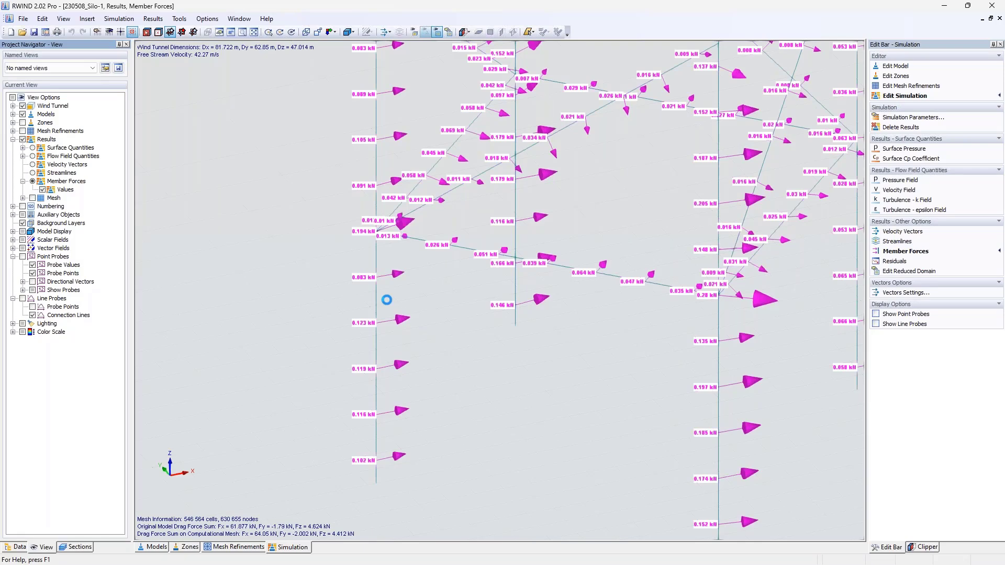
pyautogui.scroll(-3, 388, 303)
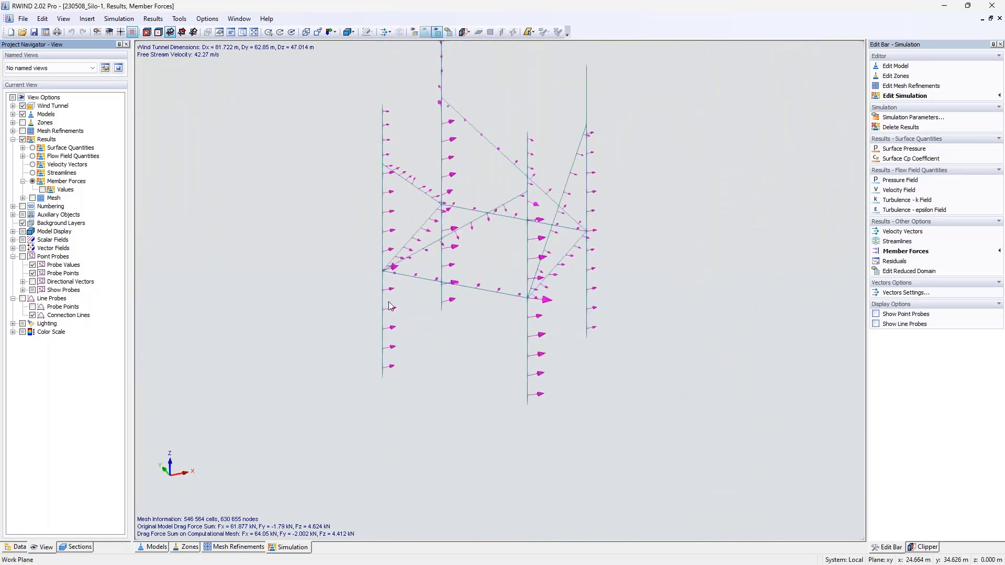
pyautogui.click(15, 547)
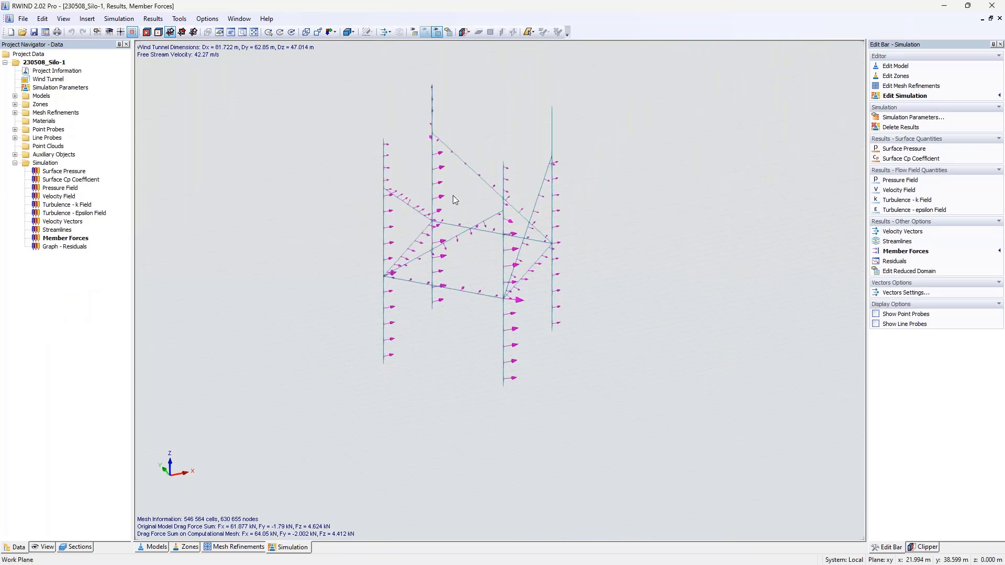
# Step: Display the surface pressure on the whole silo, check its division into zones, and return to the simulation results
pyautogui.click(64, 172)
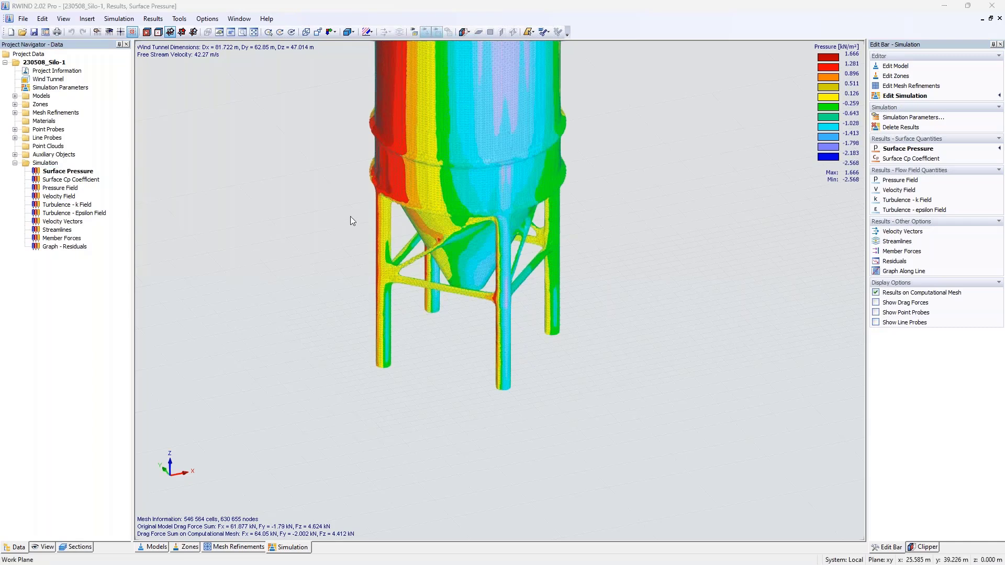
pyautogui.click(338, 190)
pyautogui.scroll(-3, 334, 181)
pyautogui.moveTo(374, 291); pyautogui.dragTo(377, 245, button='middle')
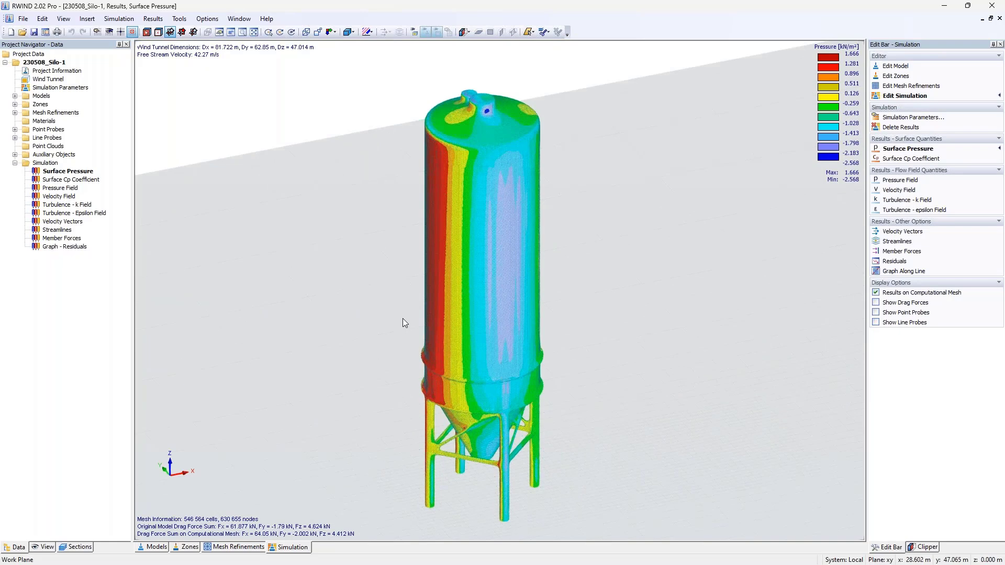
pyautogui.doubleClick(40, 104)
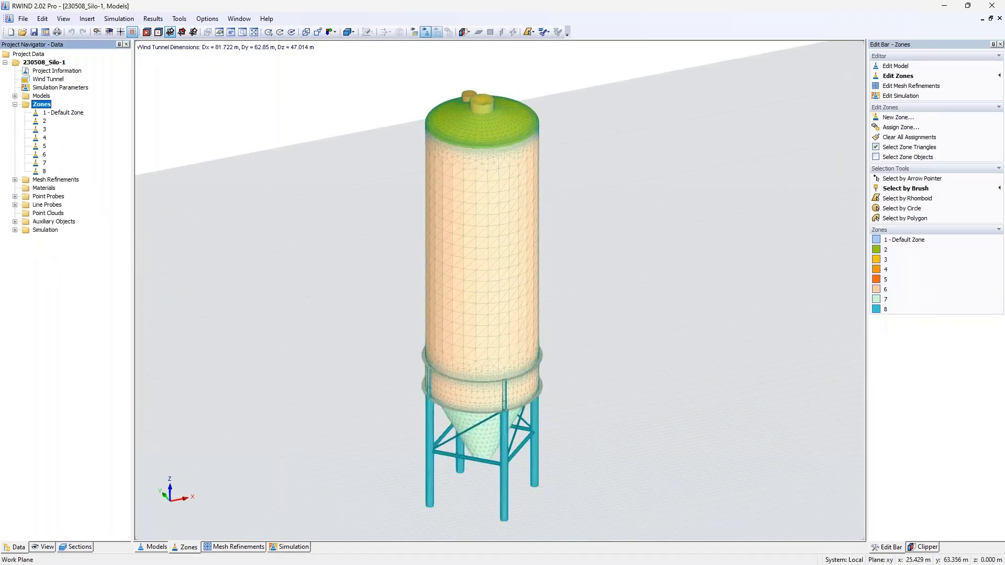
pyautogui.click(288, 547)
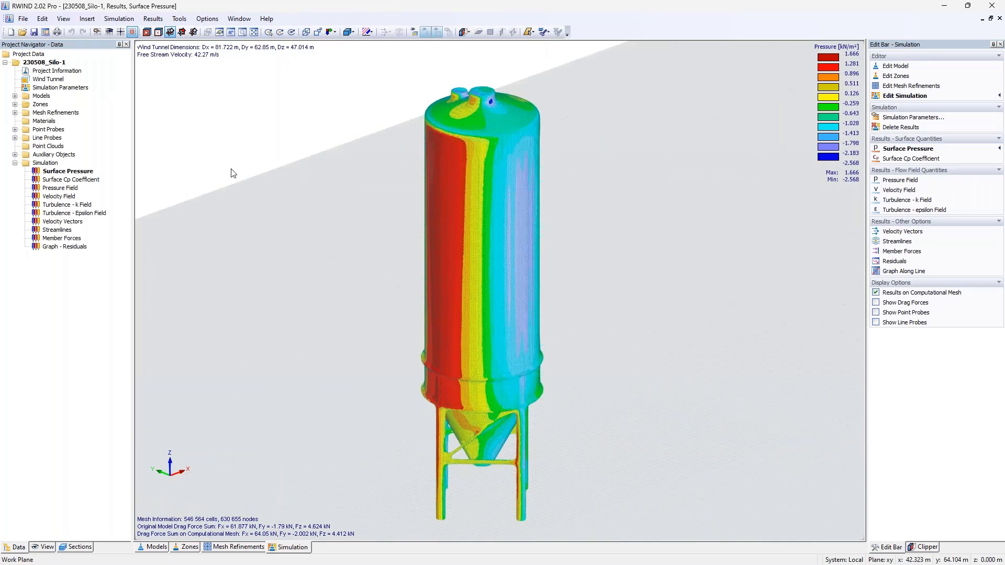
# Step: Copy the active surface pressure view of the silo to the clipboard as a printed graphic
pyautogui.click(24, 19)
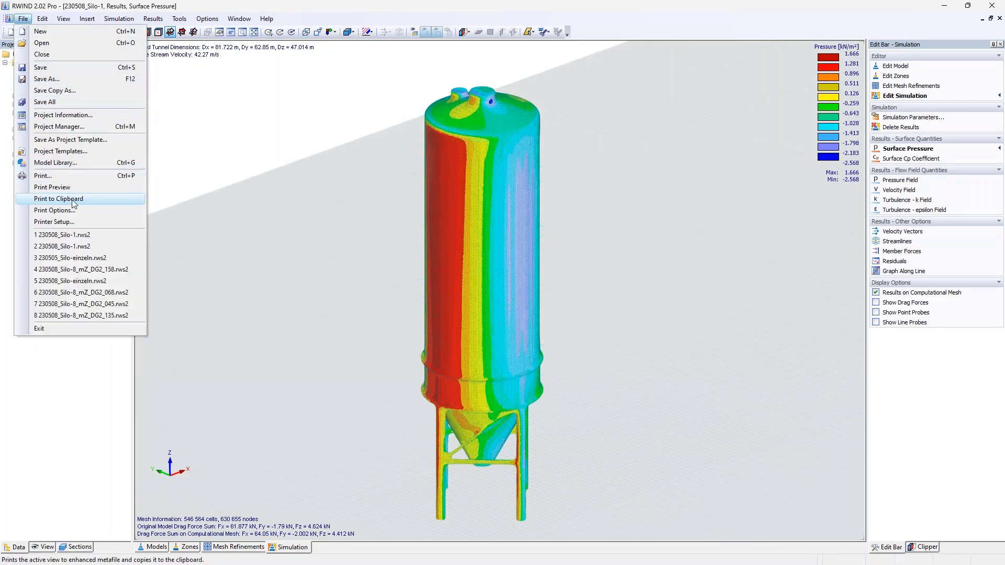
pyautogui.click(73, 203)
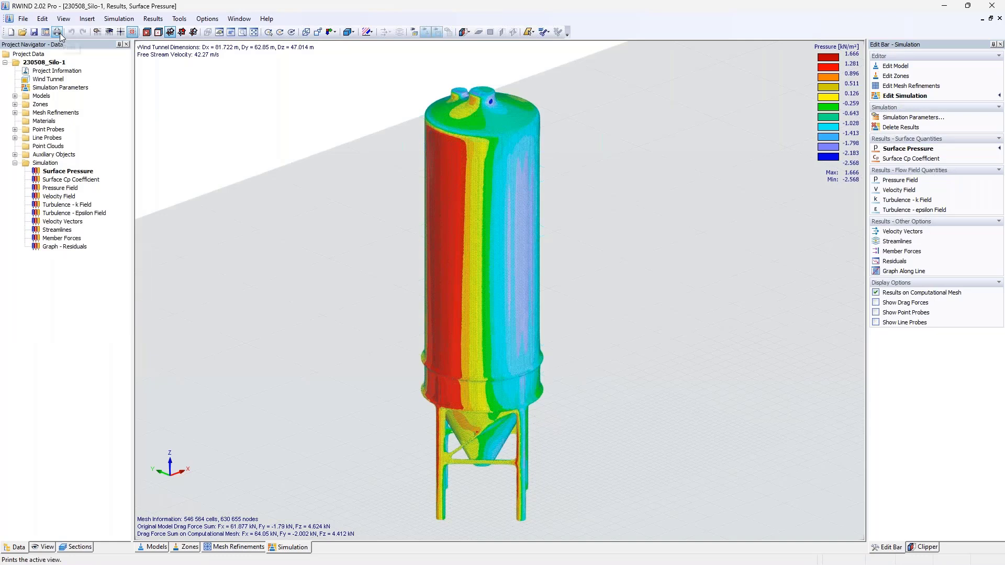
pyautogui.click(24, 18)
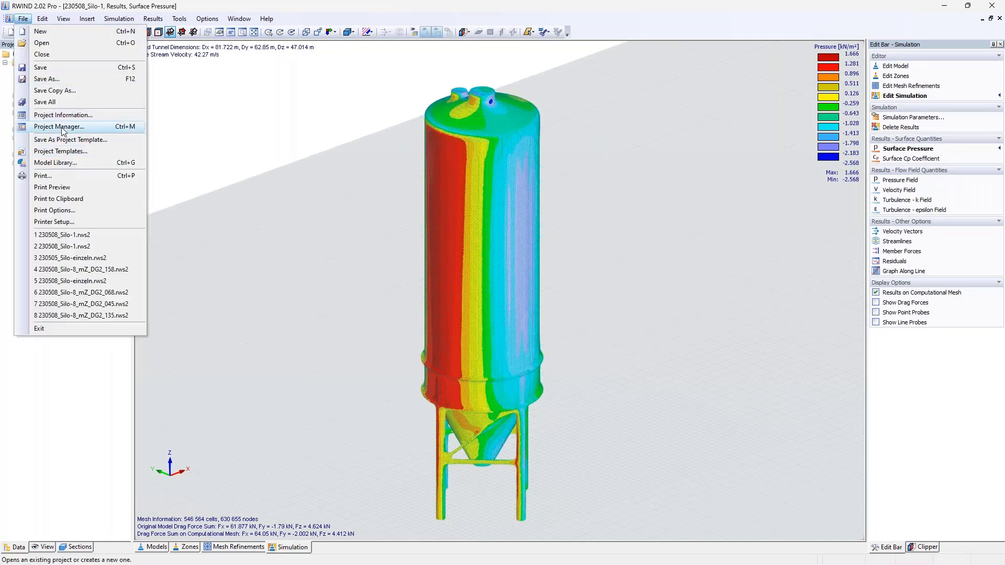
pyautogui.click(78, 199)
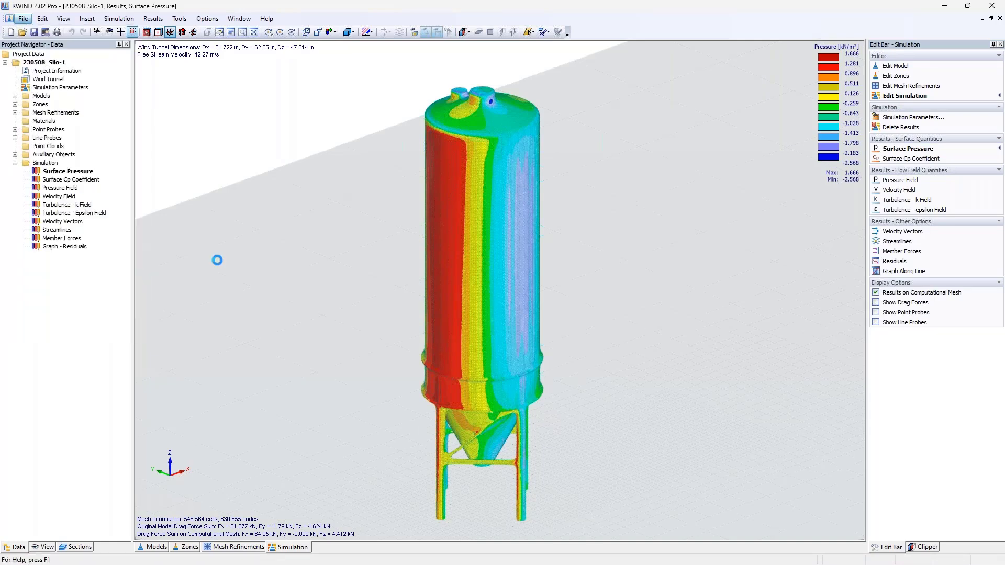
# Step: Open the print preview of the surface pressure results, check the print options, and copy the preview page
pyautogui.click(23, 18)
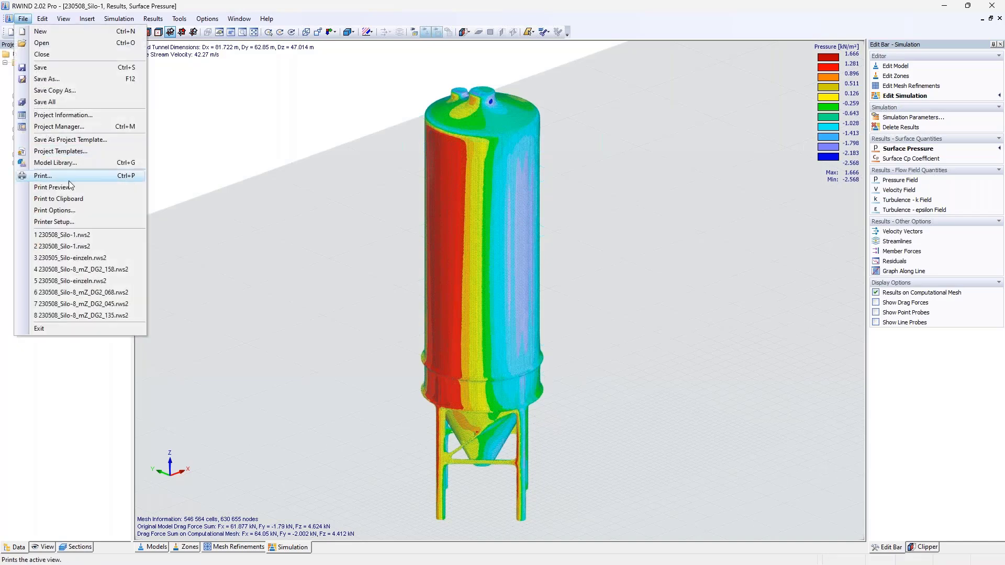
pyautogui.click(72, 187)
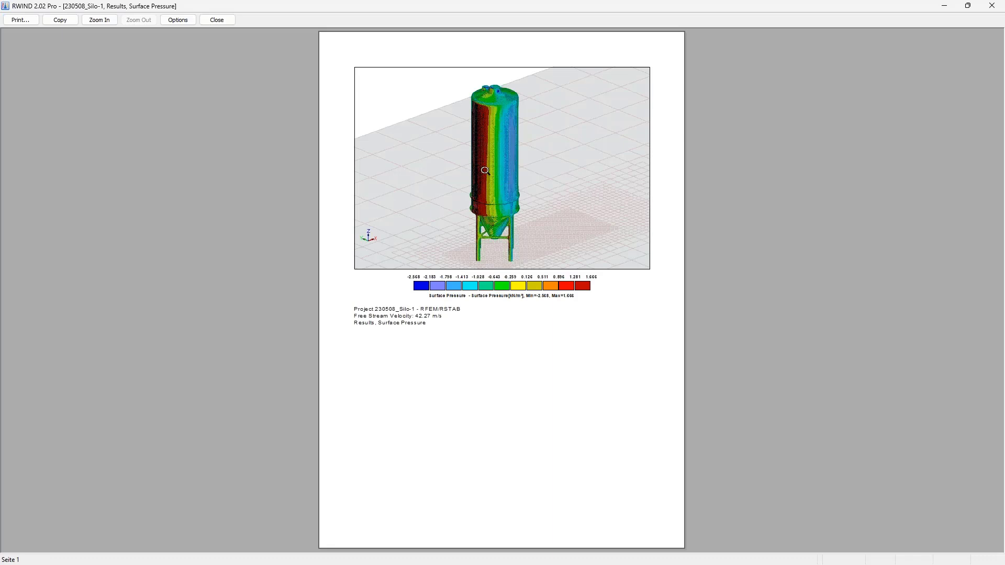
pyautogui.click(178, 20)
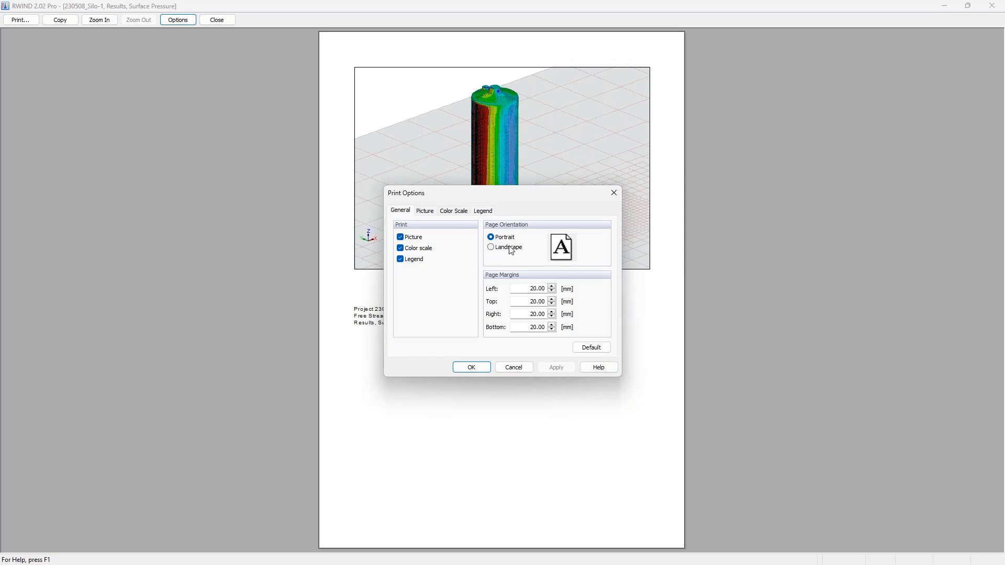
pyautogui.click(616, 196)
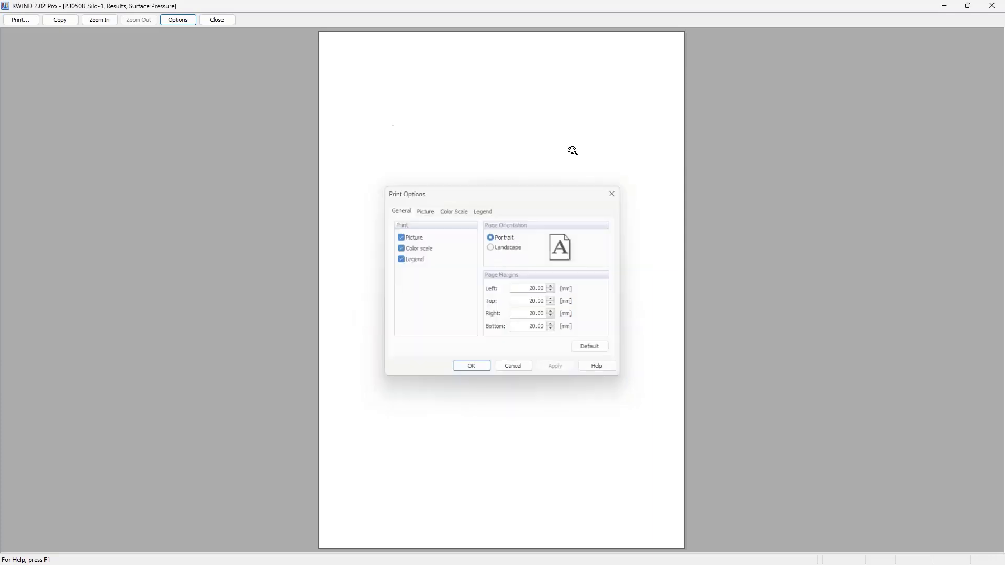
pyautogui.click(68, 23)
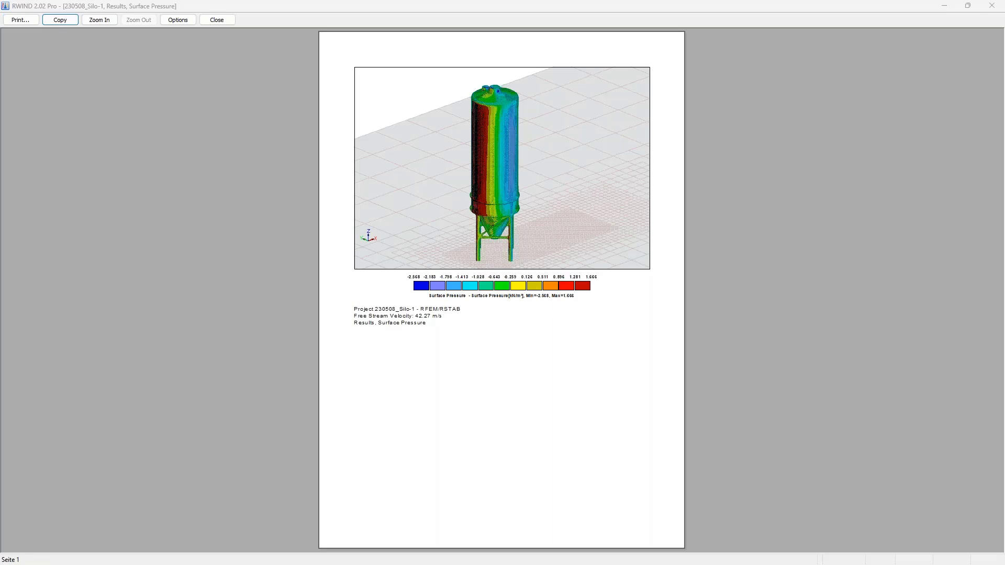
# Step: Switch to Word, paste the copied result page into the blank document, and return to RWIND with the print preview closed
pyautogui.hotkey('alt', 'Tab')
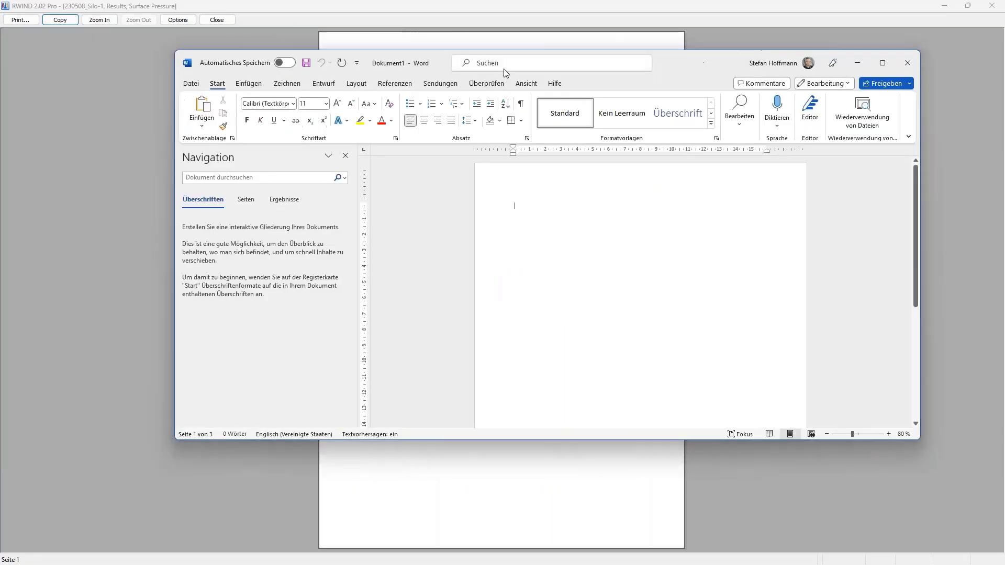
pyautogui.doubleClick(724, 62)
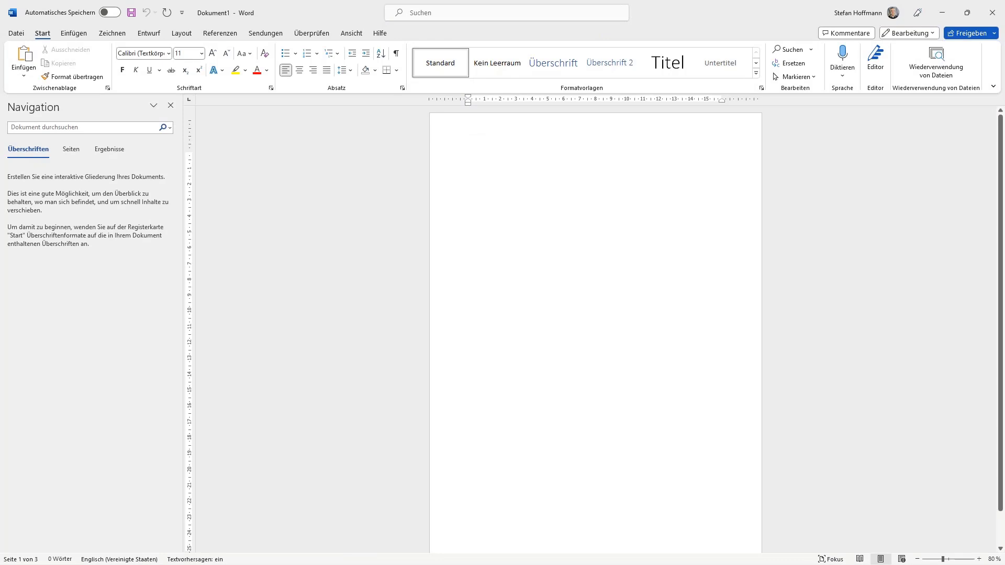
pyautogui.hotkey('ctrl', 'v')
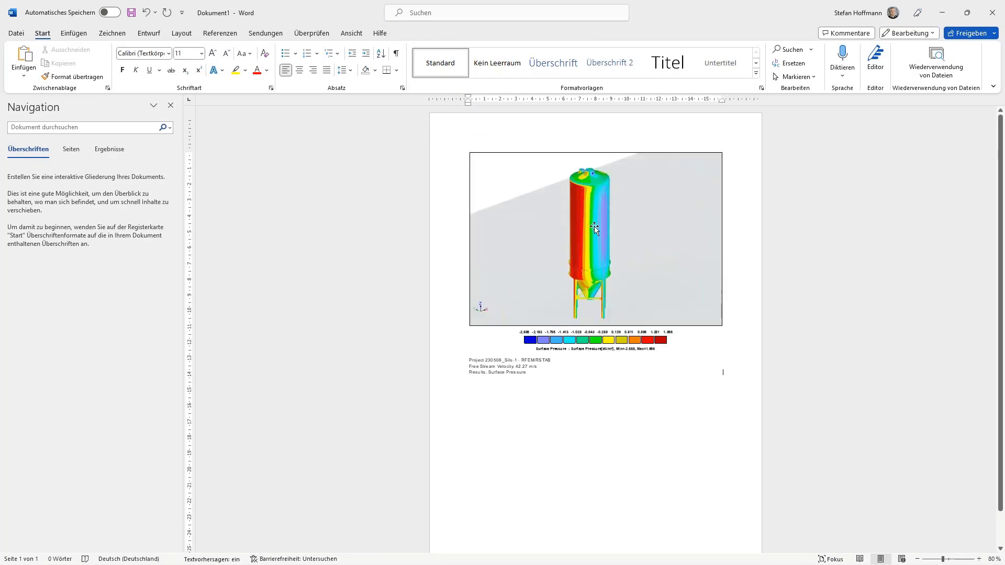
pyautogui.click(595, 226)
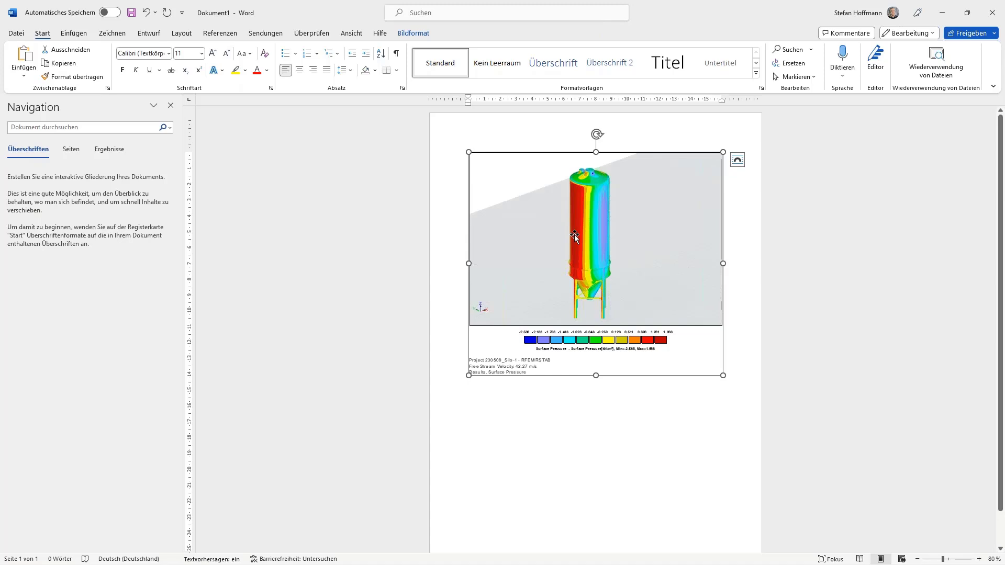
pyautogui.click(966, 12)
pyautogui.click(943, 18)
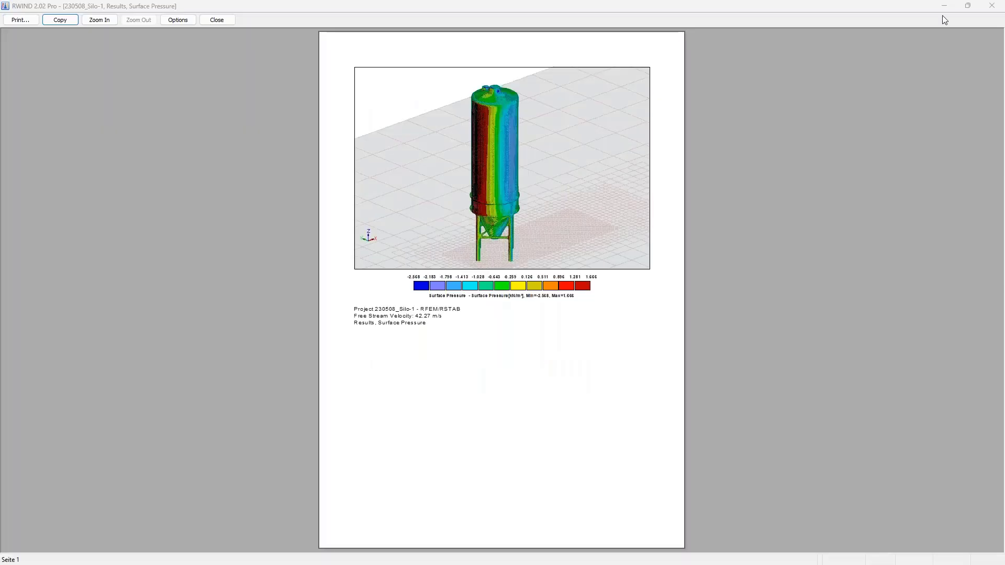
pyautogui.click(217, 20)
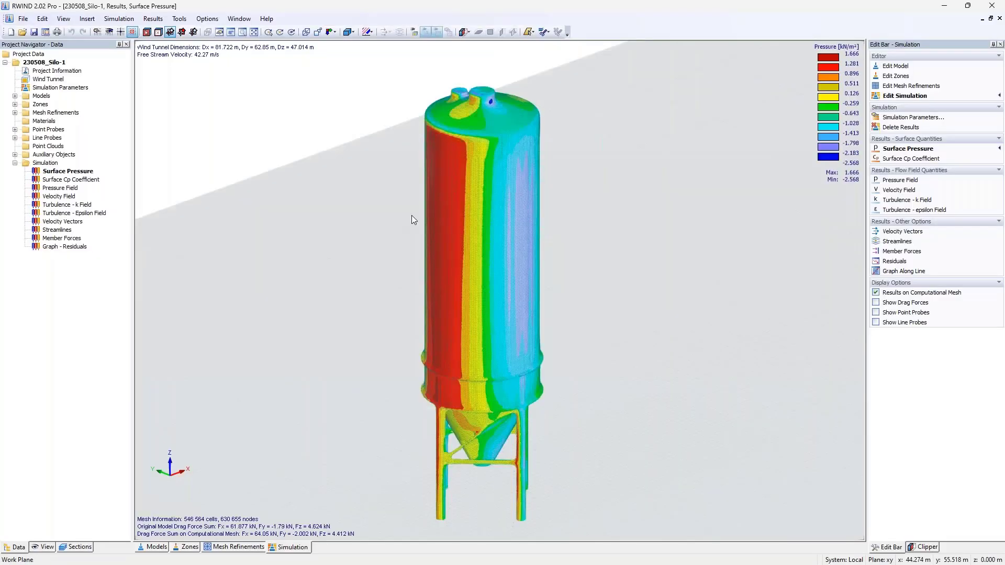
# Step: Capture the model view with the surface pressure results as a Snagit screenshot and minimise the Snagit Editor
pyautogui.press('Print')
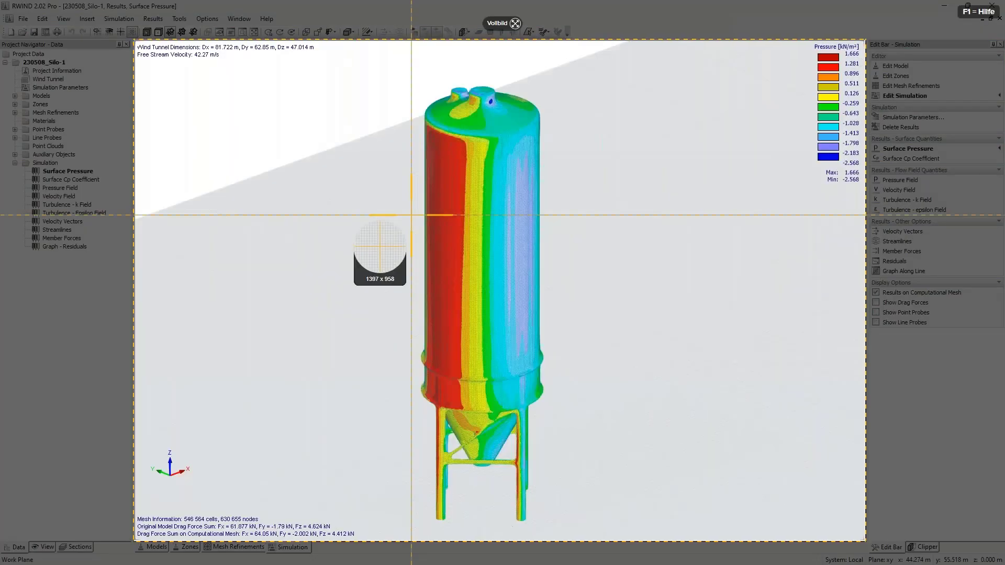
pyautogui.click(412, 220)
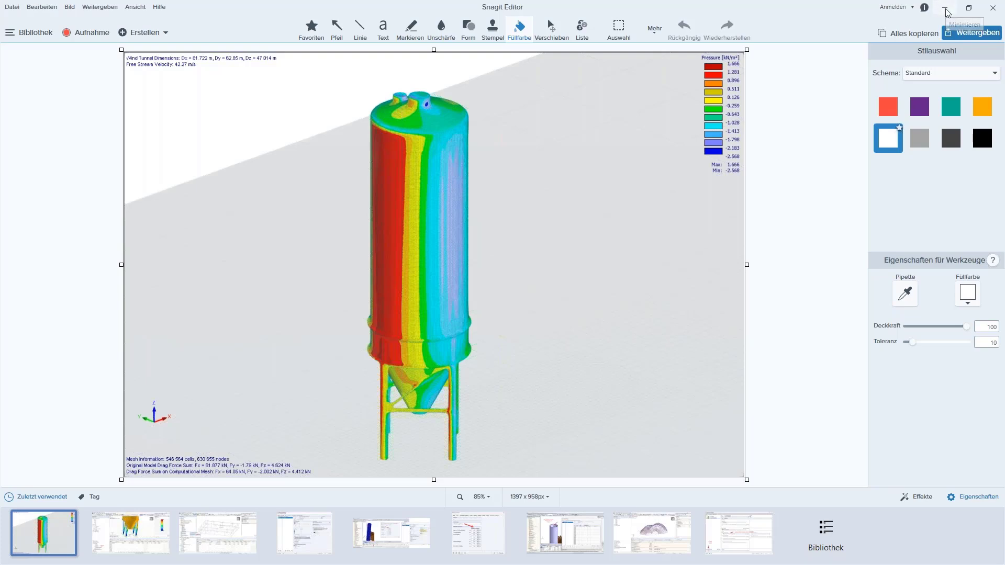
pyautogui.click(947, 8)
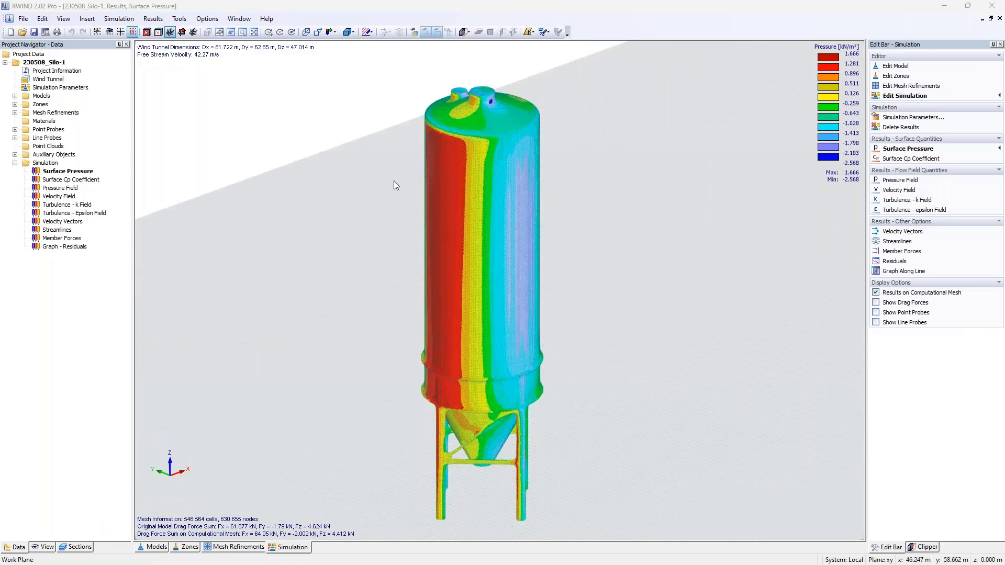
# Step: Delete all point probes and all line probes from the project
pyautogui.click(57, 129)
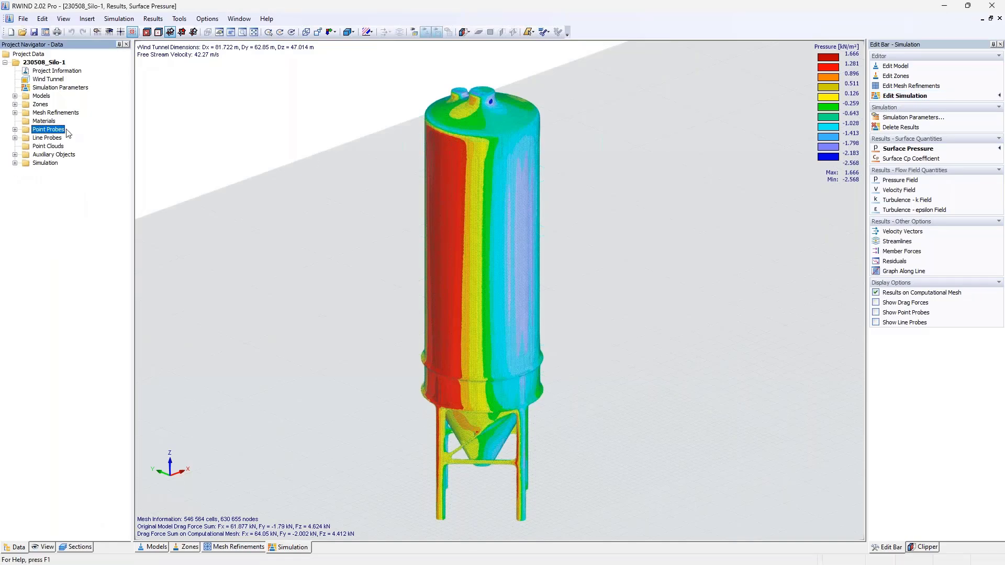
pyautogui.rightClick(67, 133)
pyautogui.click(105, 159)
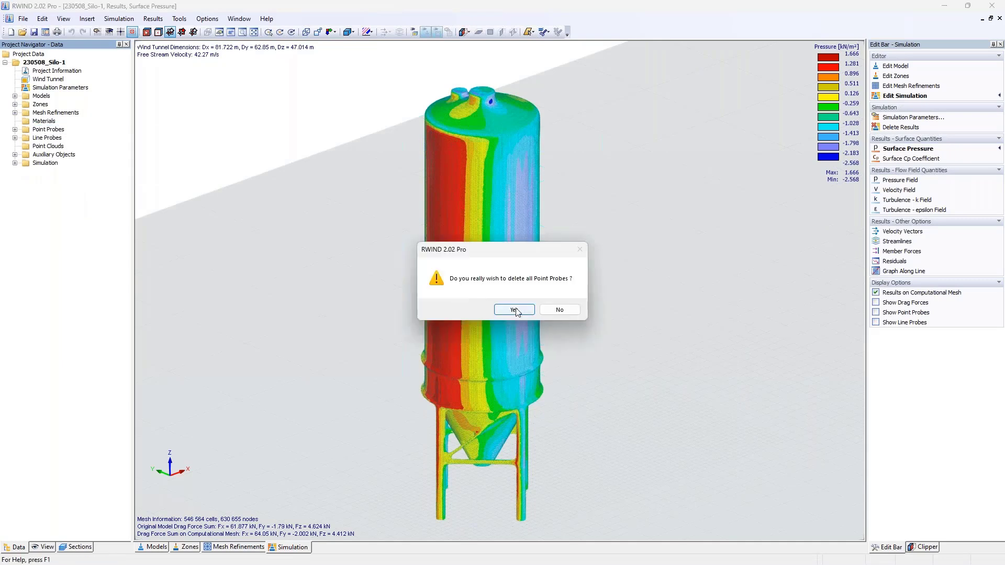
pyautogui.click(514, 310)
pyautogui.rightClick(55, 139)
pyautogui.press('Escape')
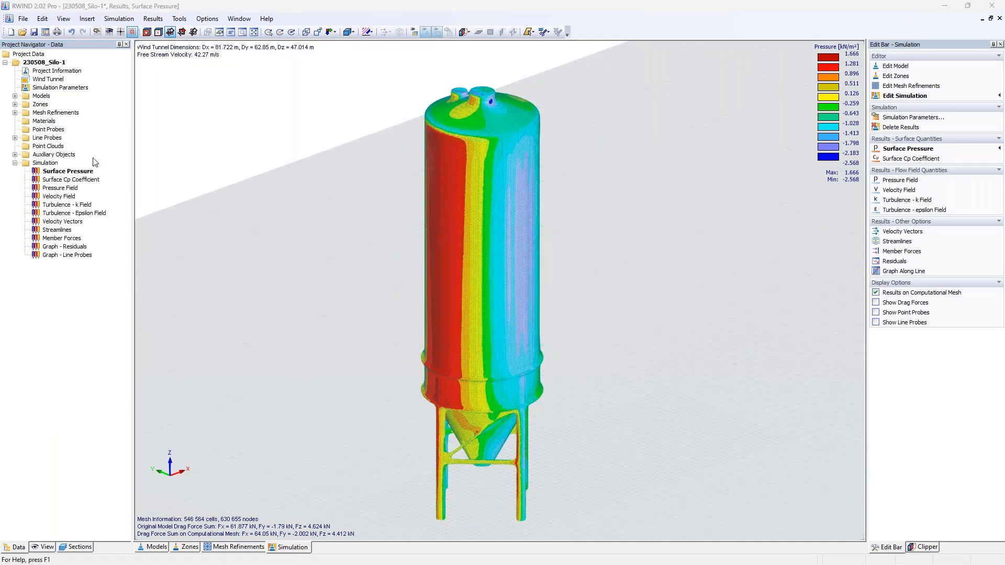
pyautogui.click(512, 310)
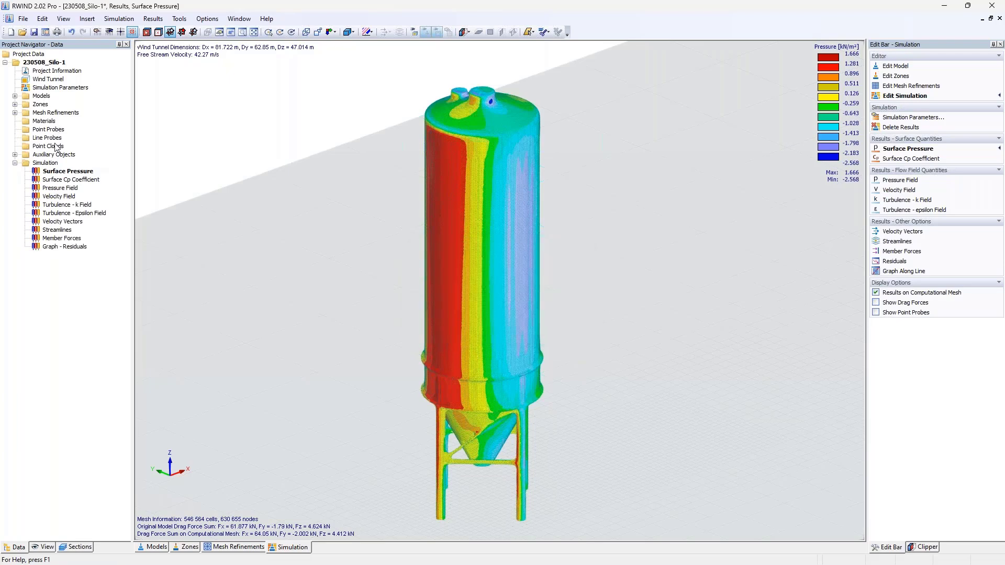
# Step: Create a rectangular point cloud beside the silo graphically with 200 points, 7.686 m wide and 18.050 m high
pyautogui.click(56, 147)
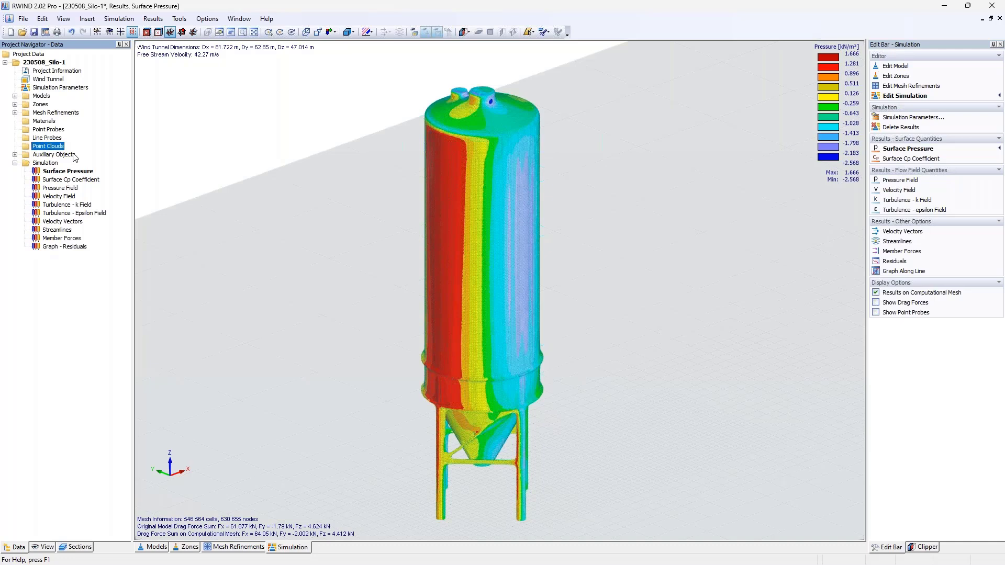
pyautogui.rightClick(62, 146)
pyautogui.click(94, 166)
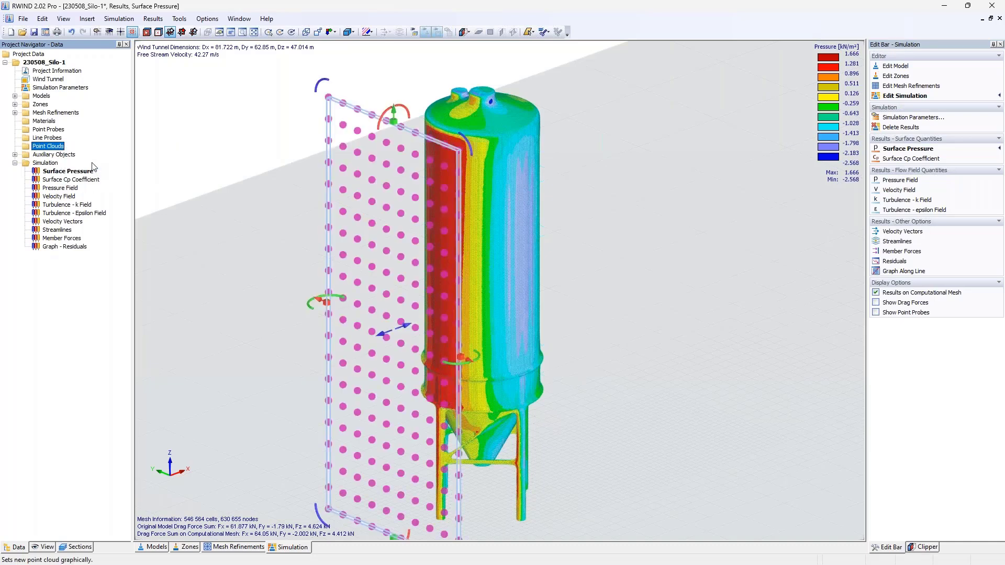
pyautogui.keyDown('ctrl'); pyautogui.moveTo(364, 206); pyautogui.dragTo(532, 264, button='middle'); pyautogui.keyUp('ctrl')
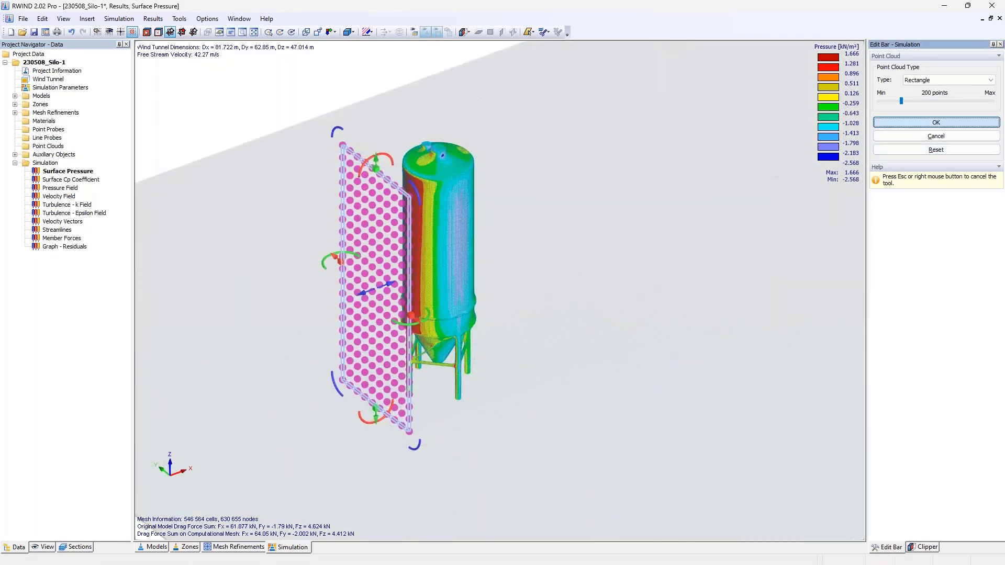
pyautogui.click(904, 124)
pyautogui.click(491, 387)
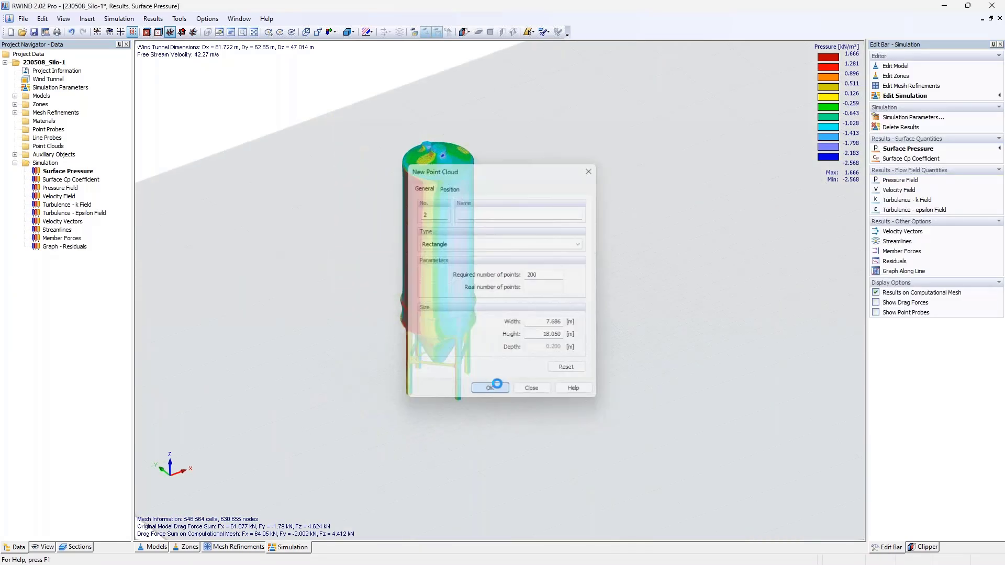
# Step: Display the streamlines and set their seed points source to Point Clouds, using point cloud 1
pyautogui.click(56, 231)
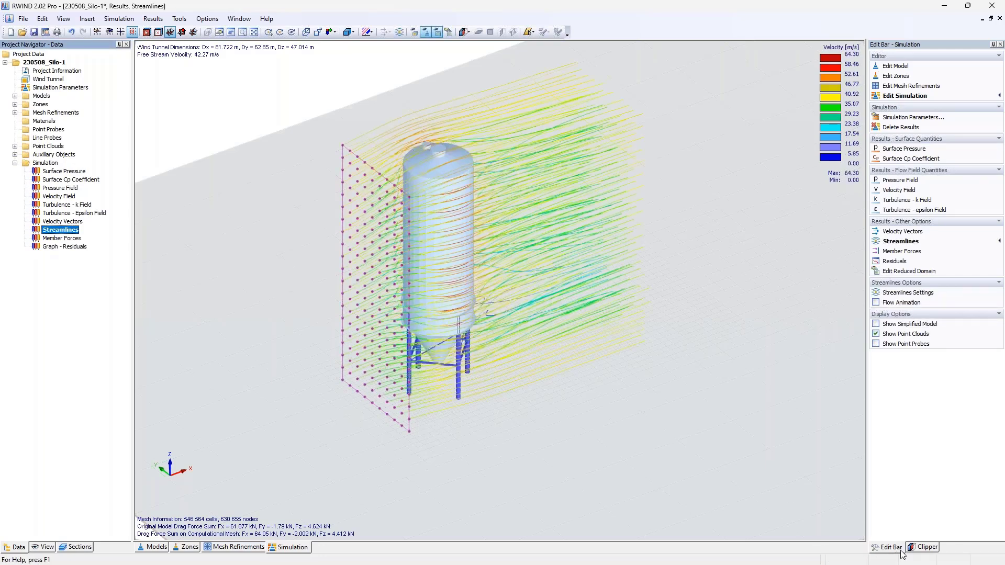
pyautogui.click(924, 547)
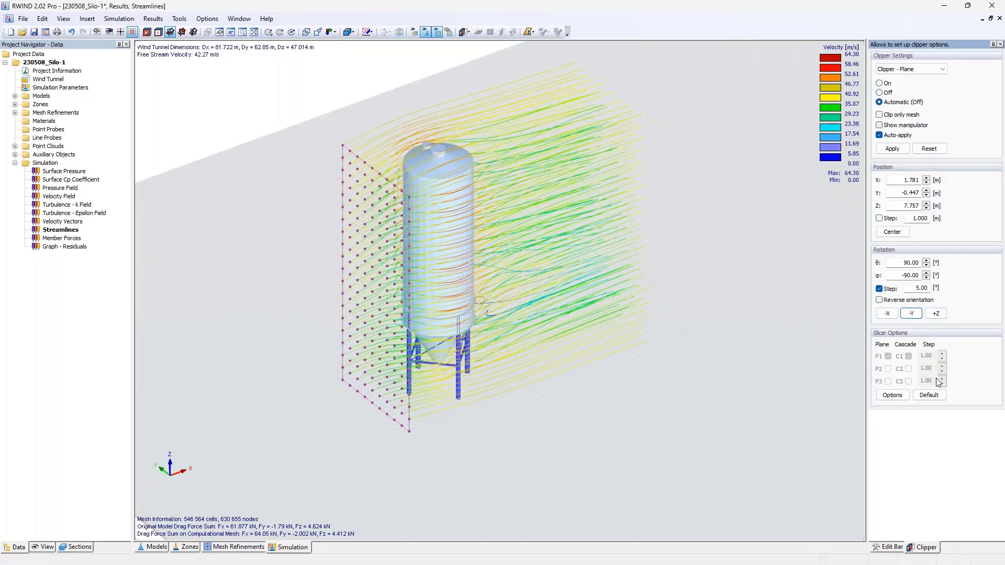
pyautogui.click(890, 547)
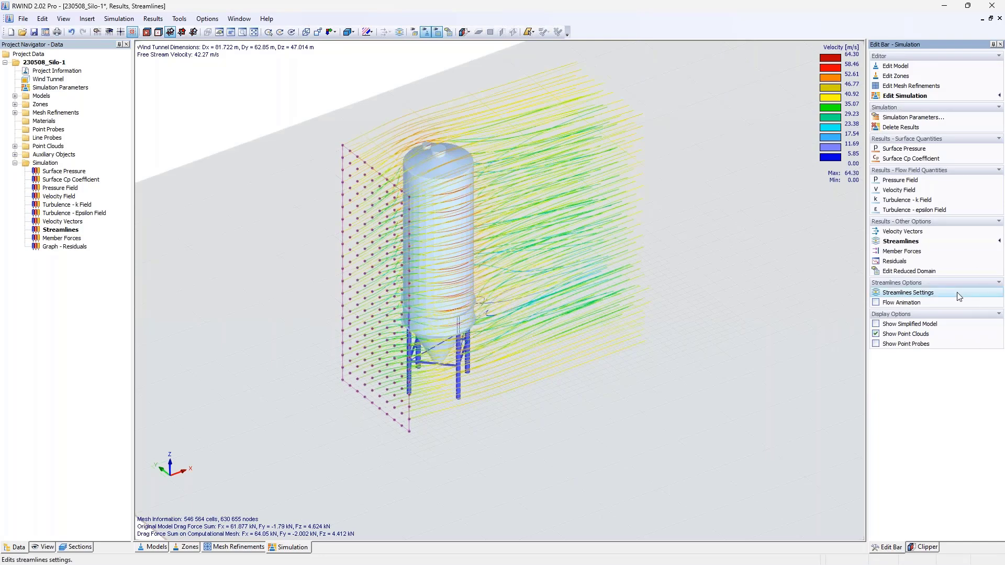
pyautogui.click(958, 293)
pyautogui.click(937, 79)
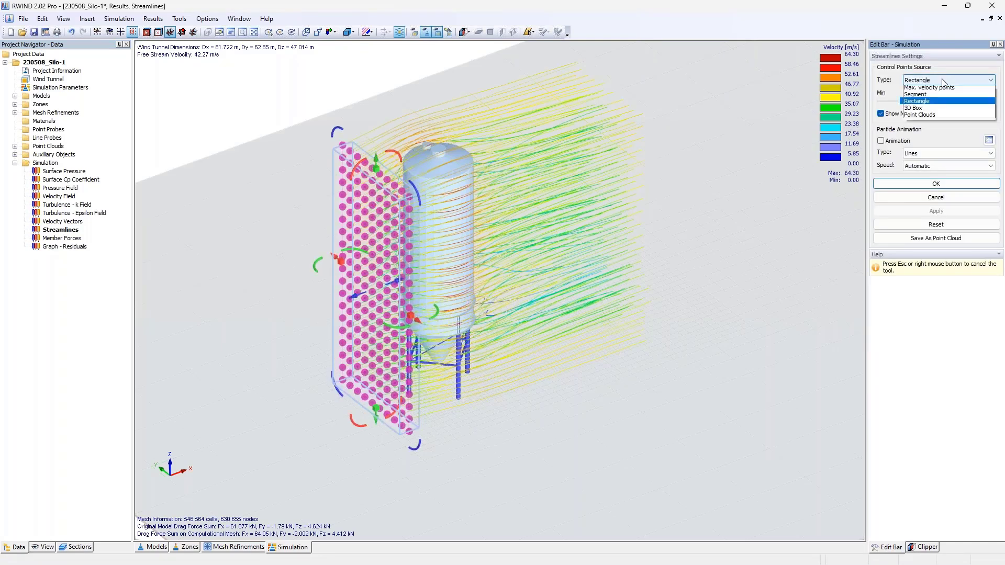
pyautogui.click(934, 118)
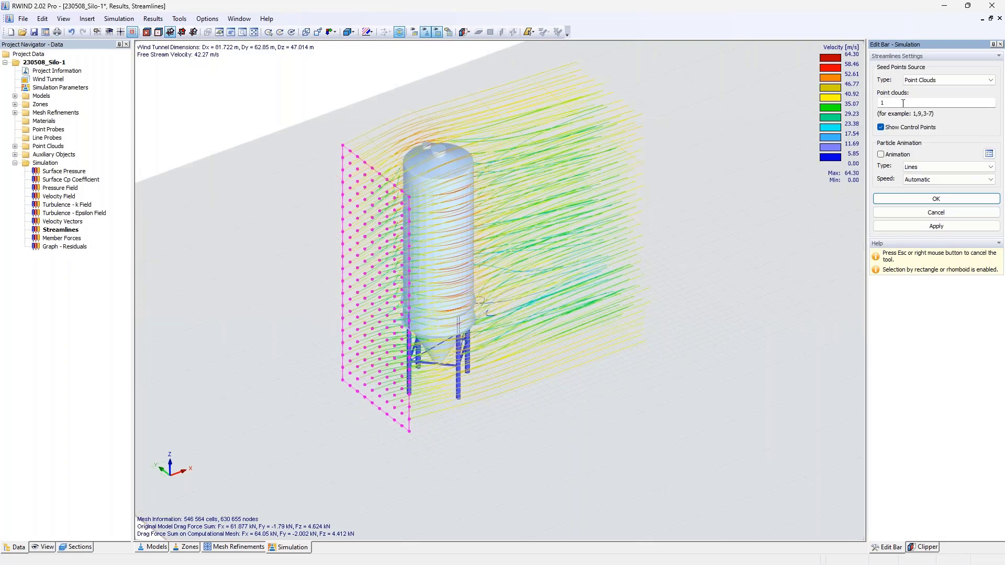
pyautogui.keyDown('ctrl'); pyautogui.moveTo(553, 194); pyautogui.dragTo(556, 283, button='middle'); pyautogui.keyUp('ctrl')
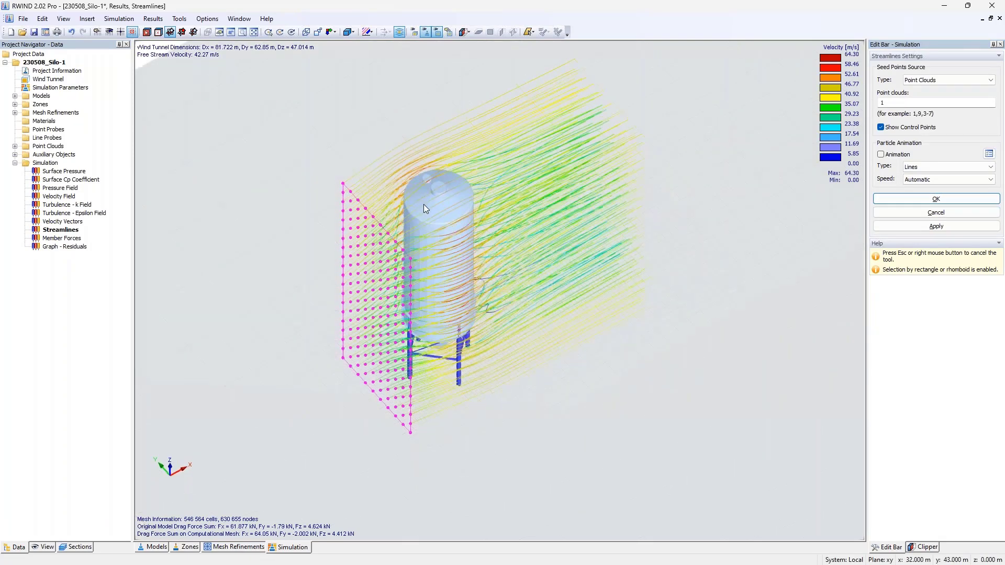
pyautogui.keyDown('ctrl'); pyautogui.moveTo(538, 202); pyautogui.dragTo(539, 212, button='middle'); pyautogui.keyUp('ctrl')
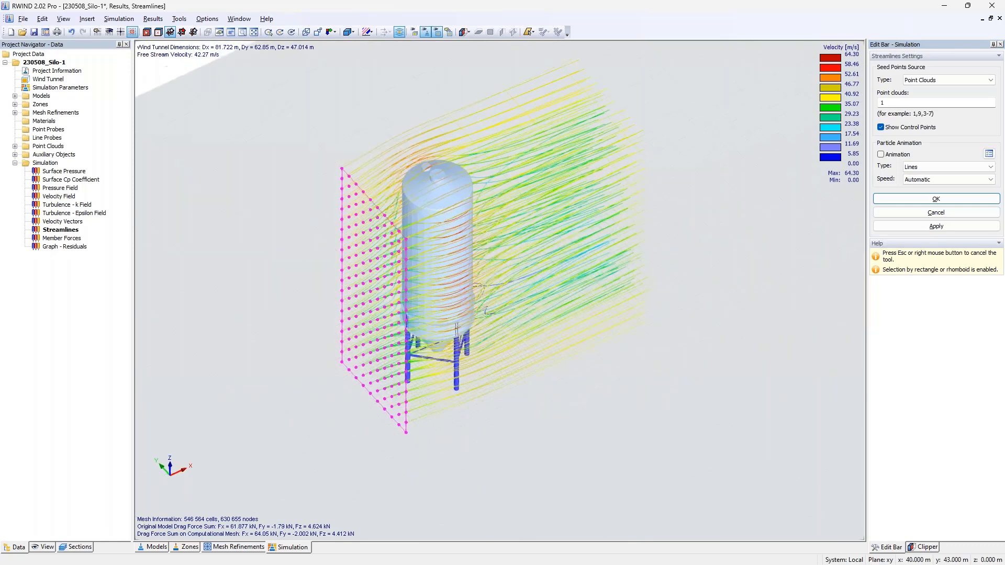
# Step: Preview the streamlines' particle animation with the speed set to Real and back to Automatic, ending with the animation off
pyautogui.click(881, 154)
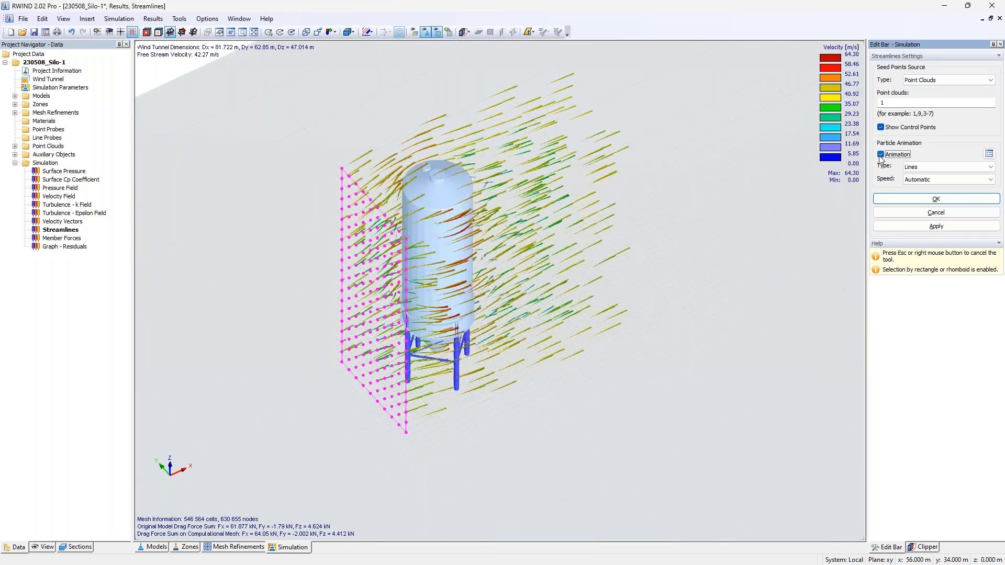
pyautogui.click(931, 180)
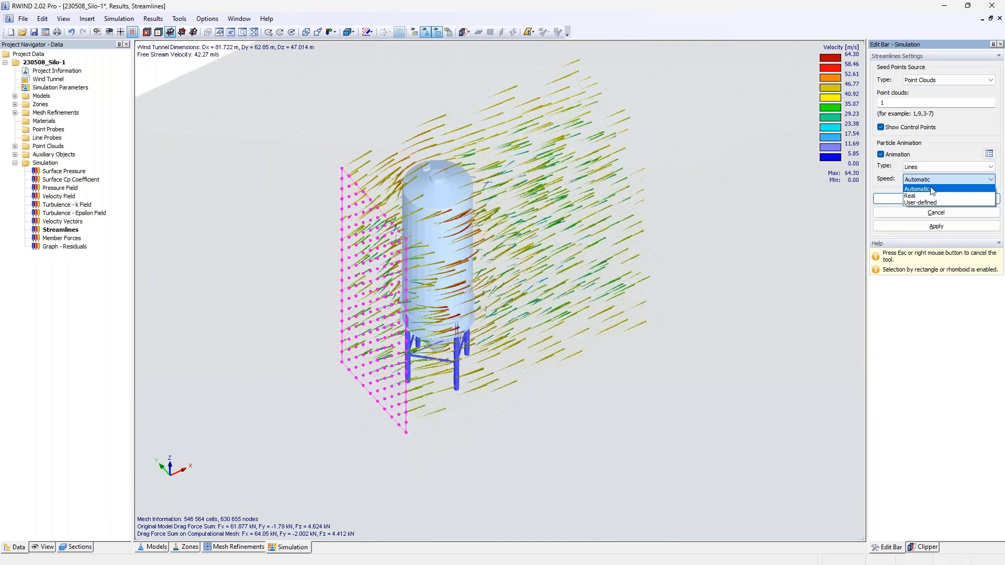
pyautogui.click(931, 196)
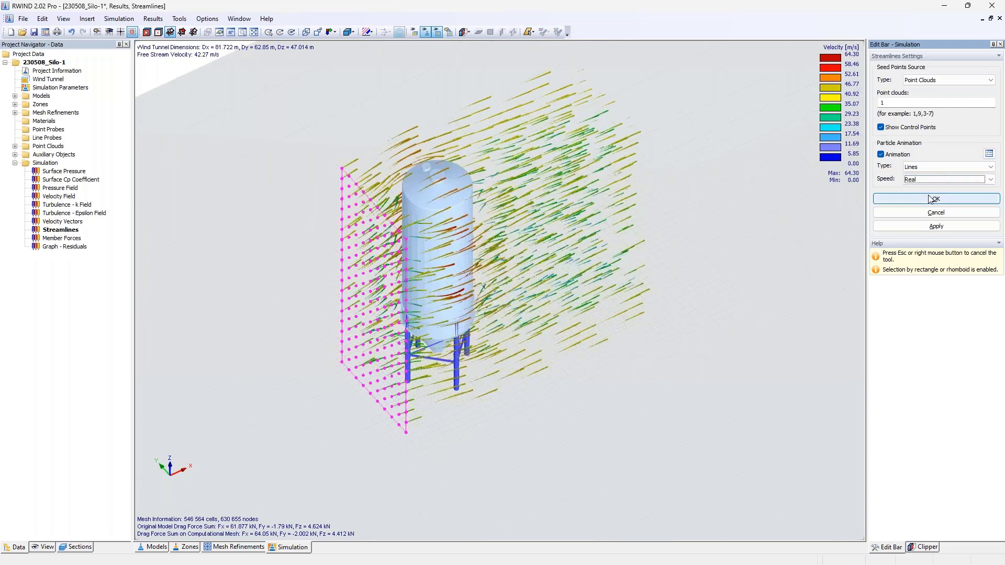
pyautogui.click(919, 180)
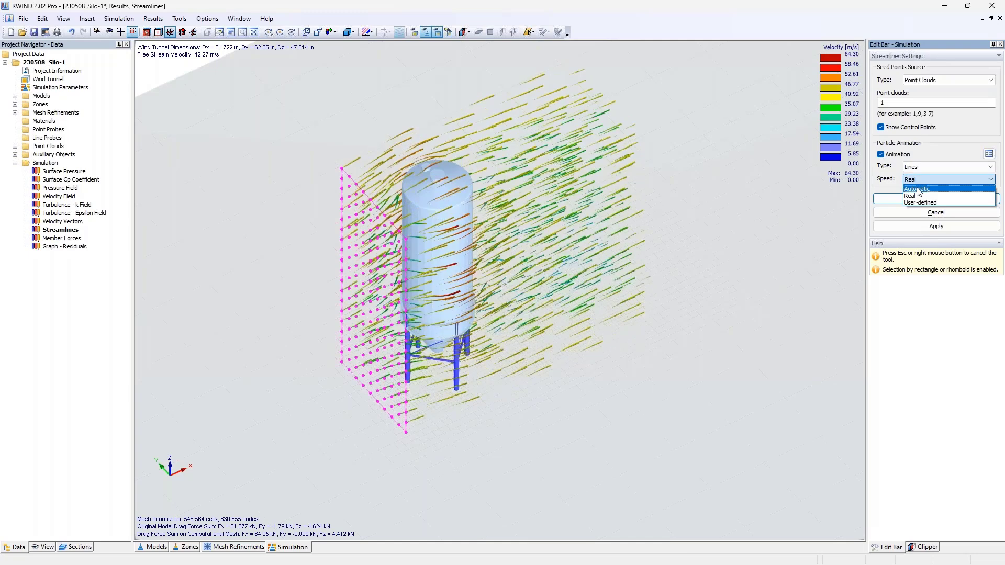
pyautogui.click(917, 189)
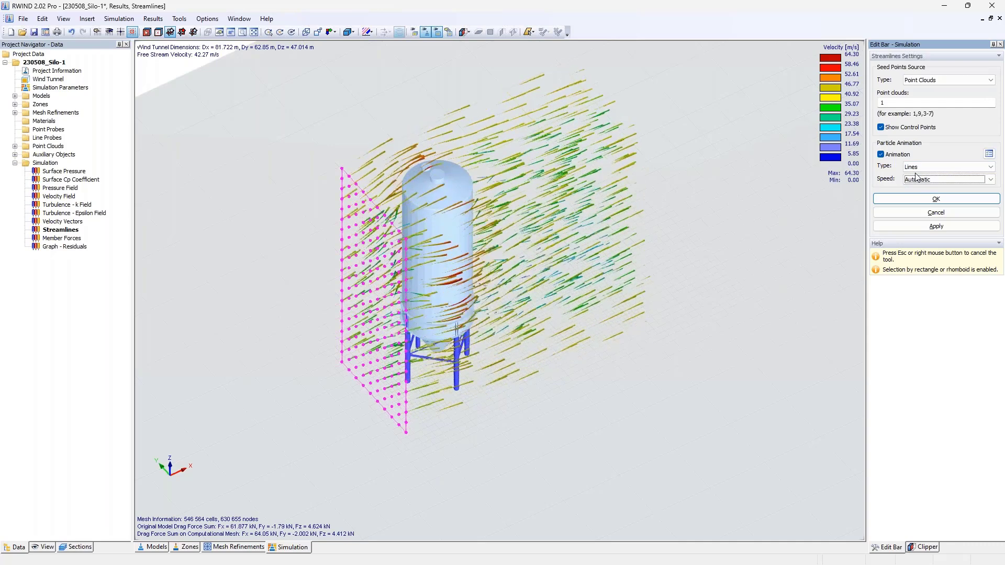
pyautogui.click(881, 154)
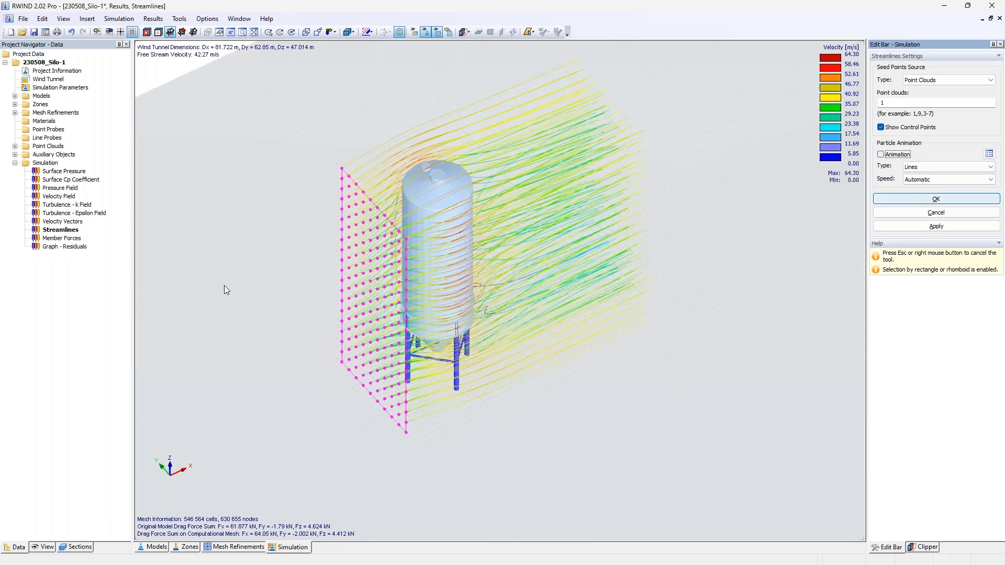
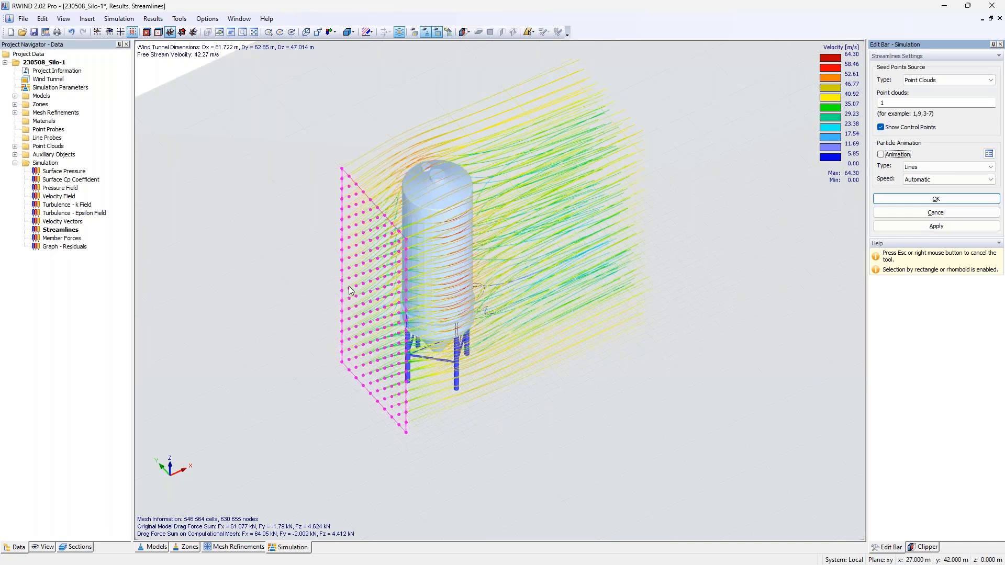
# Step: Examine the streamlines around the silo from several angles, including from above and behind the point cloud
pyautogui.keyDown('ctrl'); pyautogui.moveTo(408, 241); pyautogui.dragTo(420, 297, button='middle'); pyautogui.keyUp('ctrl')
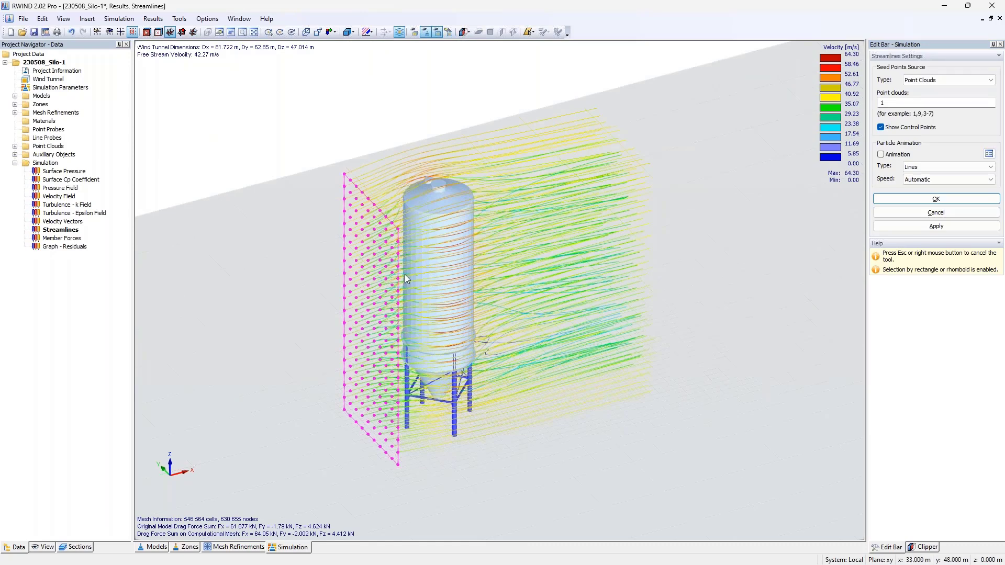
pyautogui.keyDown('ctrl'); pyautogui.moveTo(405, 276); pyautogui.dragTo(490, 317, button='middle'); pyautogui.keyUp('ctrl')
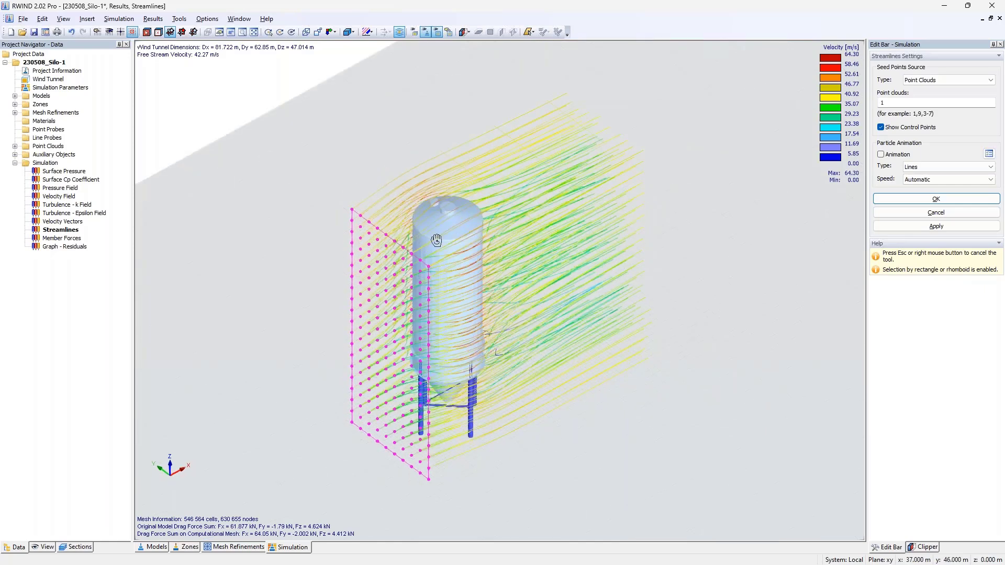
pyautogui.keyDown('ctrl'); pyautogui.moveTo(510, 228); pyautogui.dragTo(591, 357, button='middle'); pyautogui.keyUp('ctrl')
pyautogui.scroll(10, 454, 347)
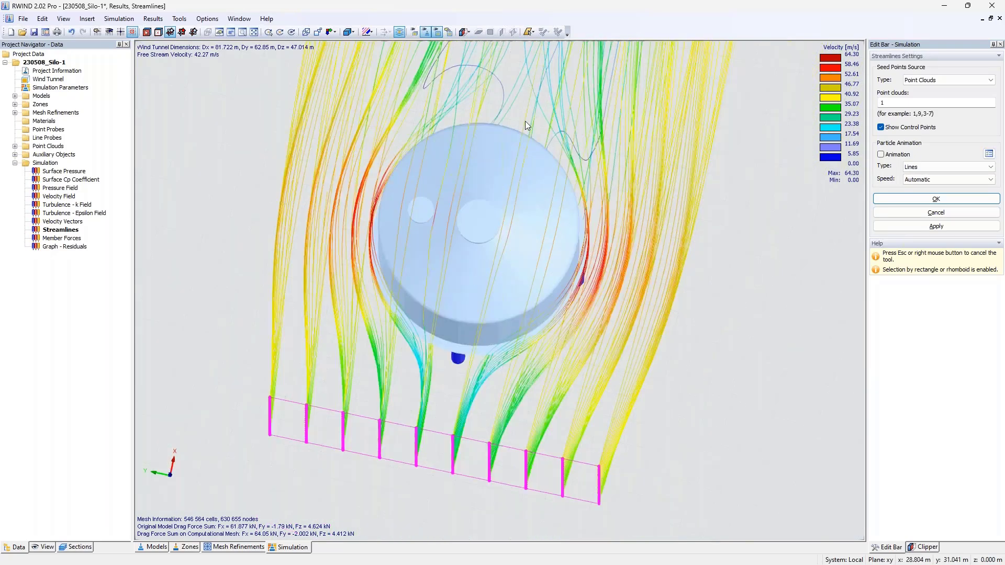
pyautogui.scroll(-8, 526, 121)
pyautogui.keyDown('ctrl'); pyautogui.moveTo(602, 232); pyautogui.dragTo(468, 313, button='middle'); pyautogui.keyUp('ctrl')
pyautogui.scroll(6, 400, 218)
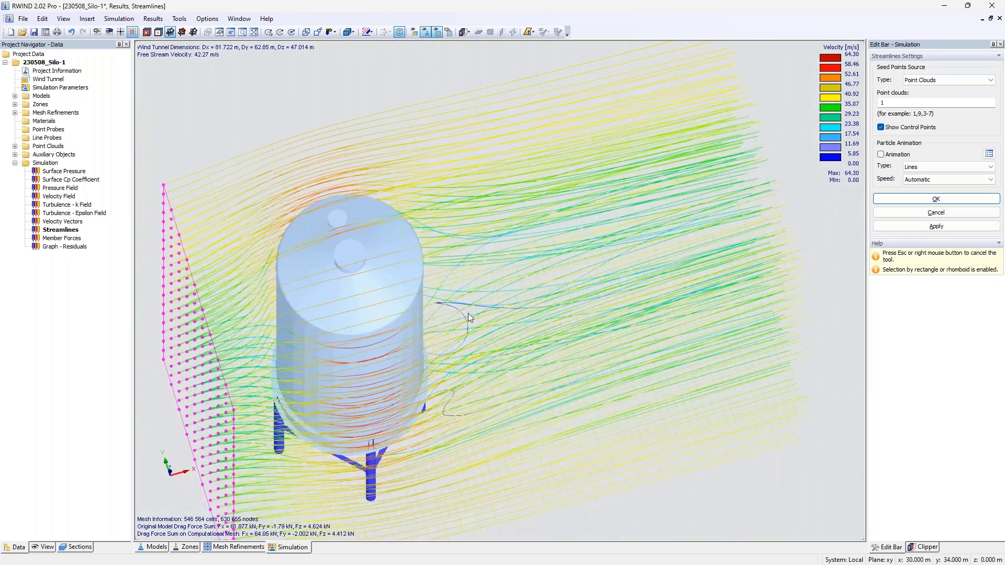
# Step: Display the surface pressure on the silo and accept the streamlines settings
pyautogui.click(83, 172)
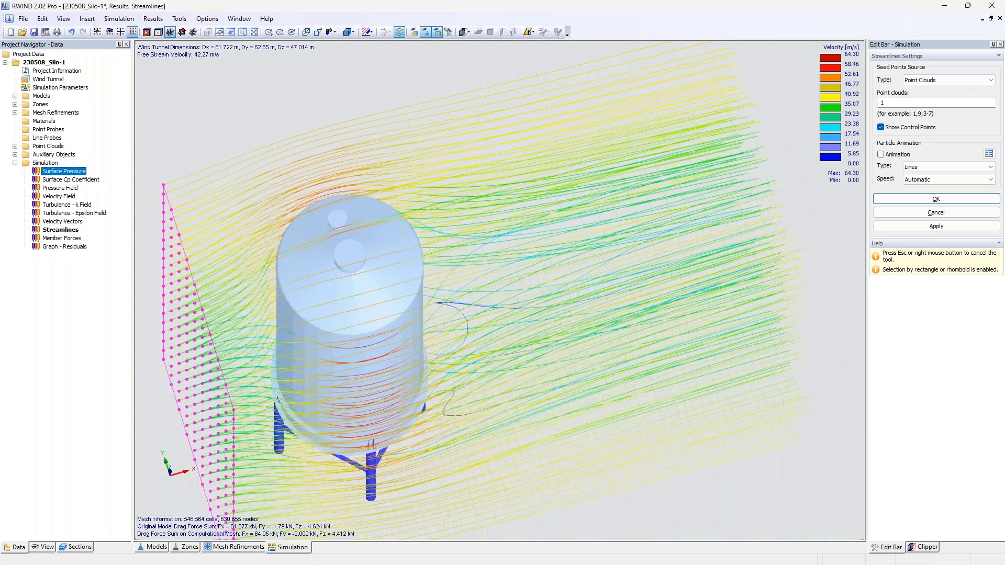
pyautogui.moveTo(249, 265)
pyautogui.keyDown('ctrl'); pyautogui.mouseDown(button='middle')
pyautogui.moveTo(271, 218)
pyautogui.moveTo(261, 251)
pyautogui.mouseUp(button='middle'); pyautogui.keyUp('ctrl')
pyautogui.scroll(-3, 271, 218)
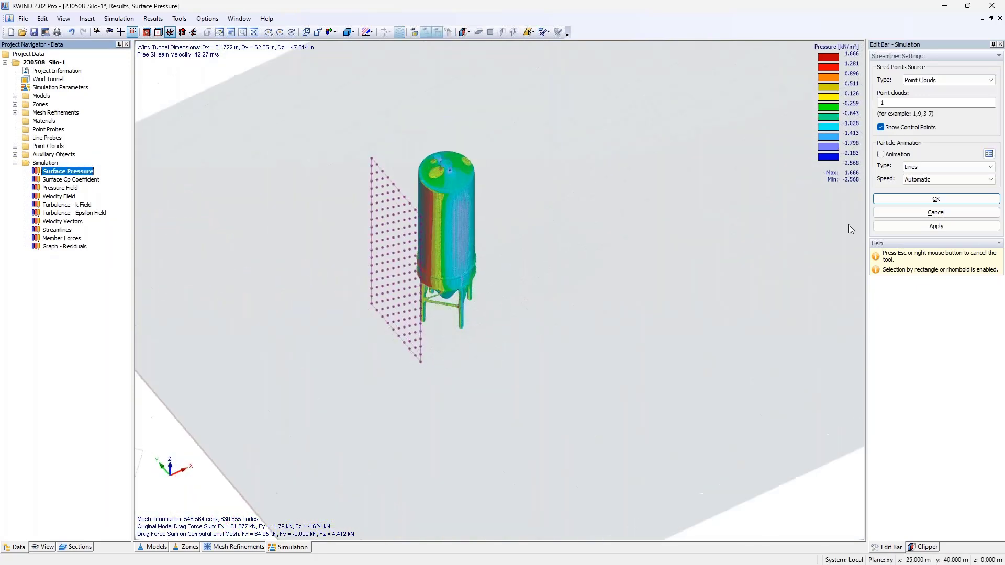
pyautogui.click(919, 203)
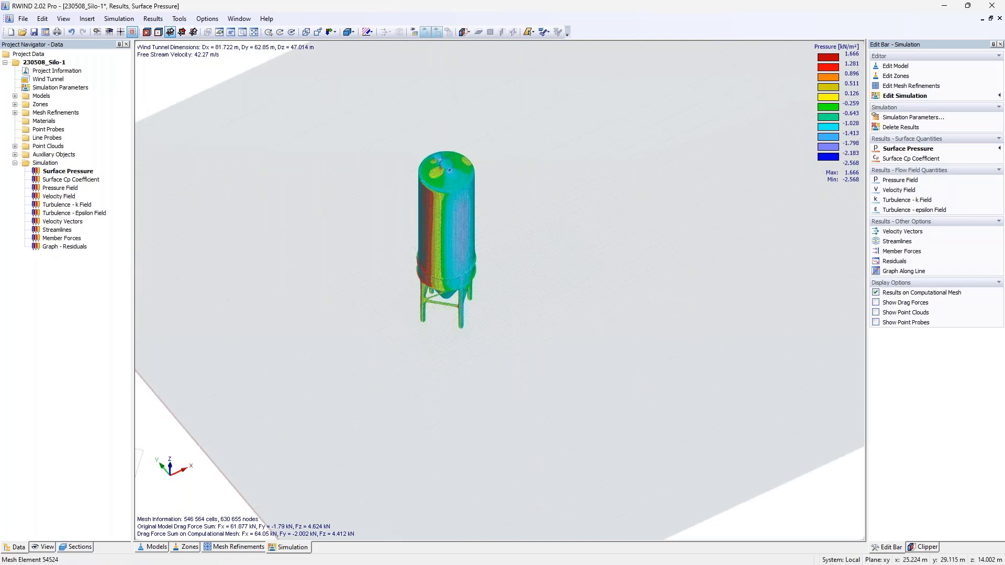
# Step: Try to define a new line probe graphically from the project's line probes
pyautogui.rightClick(52, 141)
pyautogui.click(79, 144)
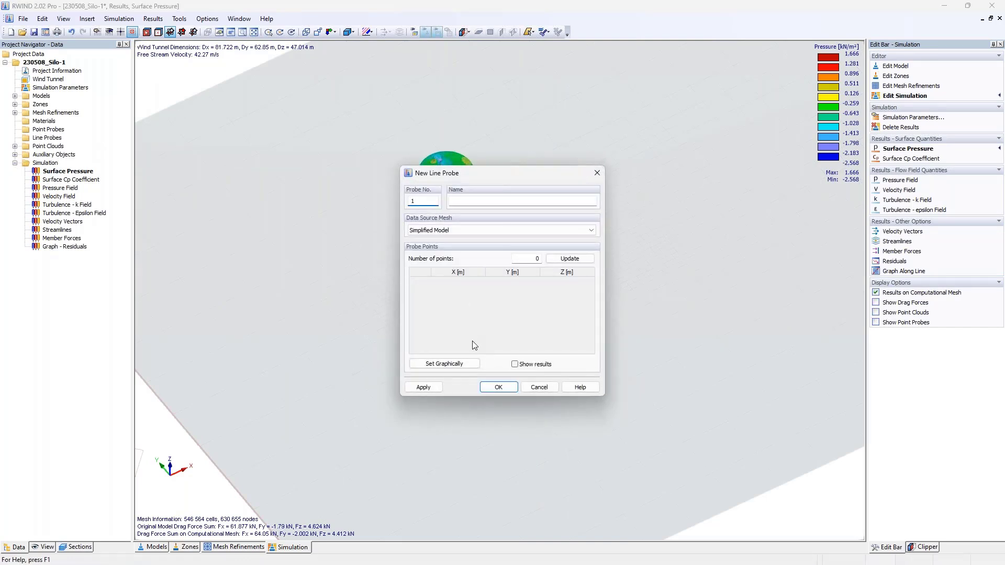
pyautogui.click(444, 364)
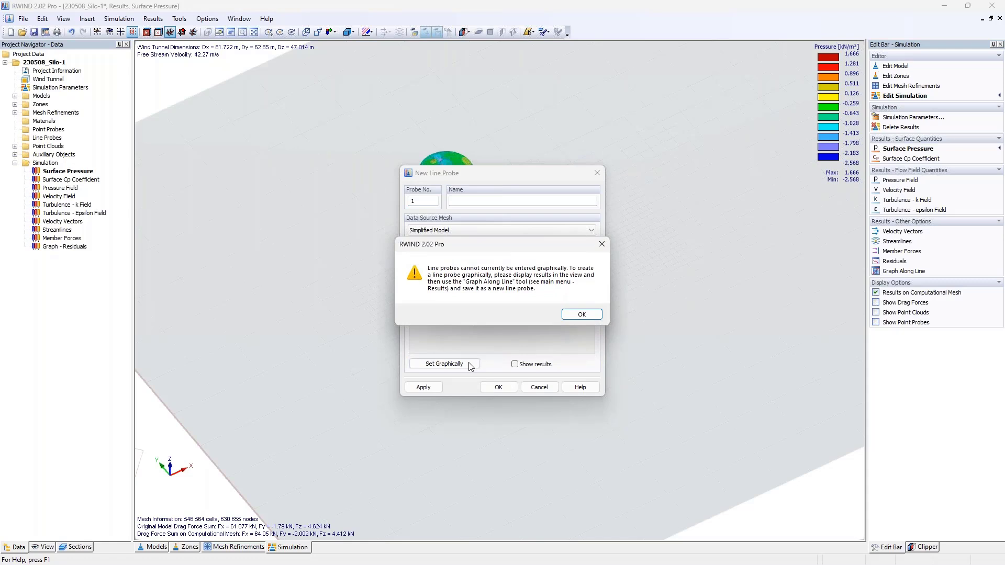
pyautogui.click(581, 314)
pyautogui.click(539, 387)
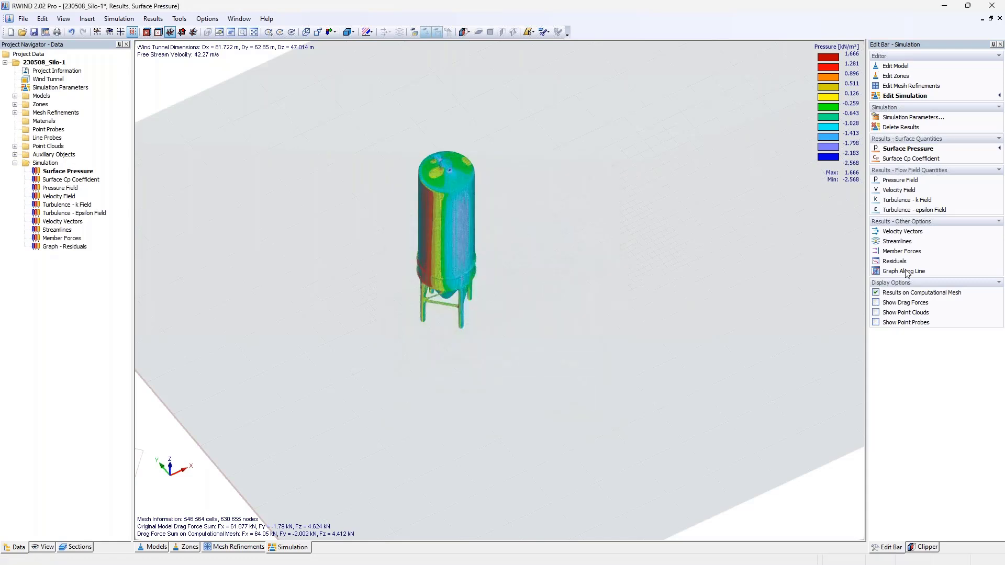
# Step: Start Graph Along Line with a cut plane normal to Z and its origin Oz at 9.000 m, after previewing the X and Y orientations
pyautogui.click(908, 271)
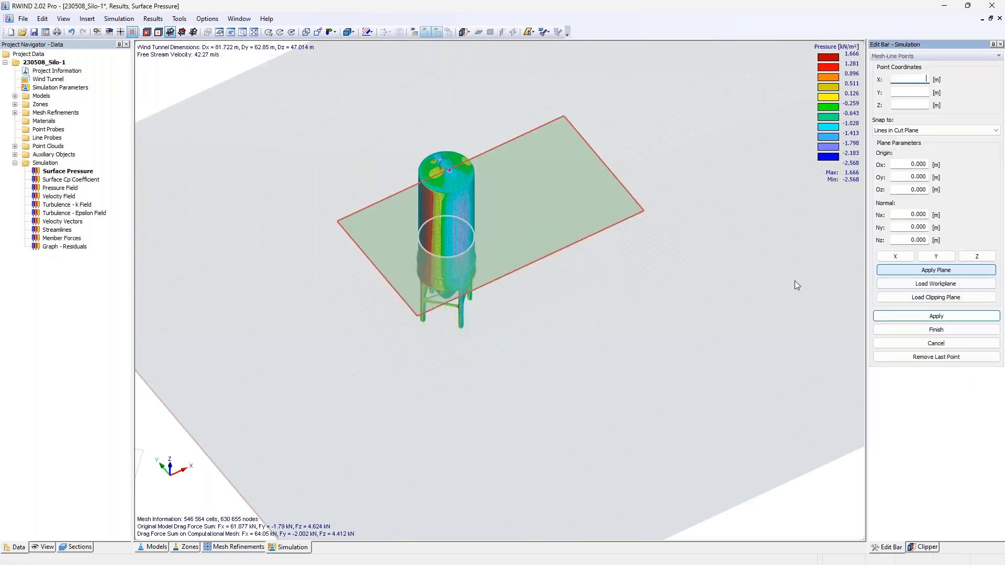
pyautogui.moveTo(555, 314); pyautogui.dragTo(540, 254, button='middle')
pyautogui.scroll(3, 540, 254)
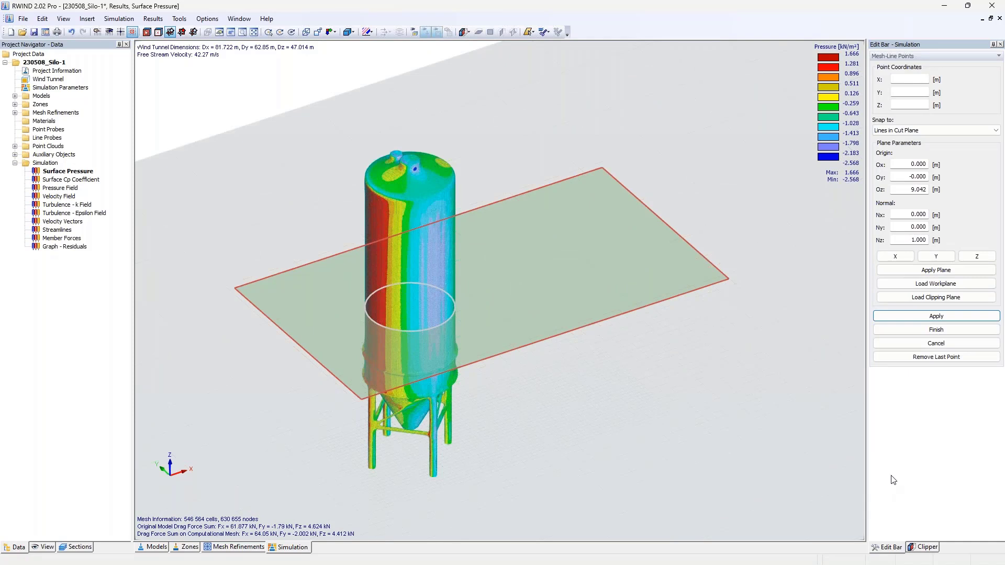
pyautogui.click(936, 256)
pyautogui.click(897, 258)
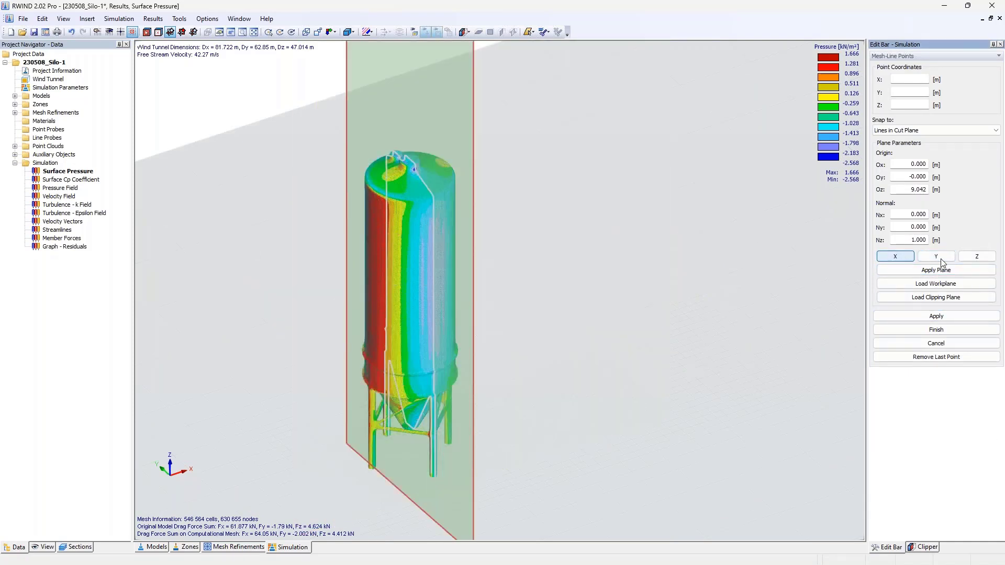
pyautogui.click(940, 258)
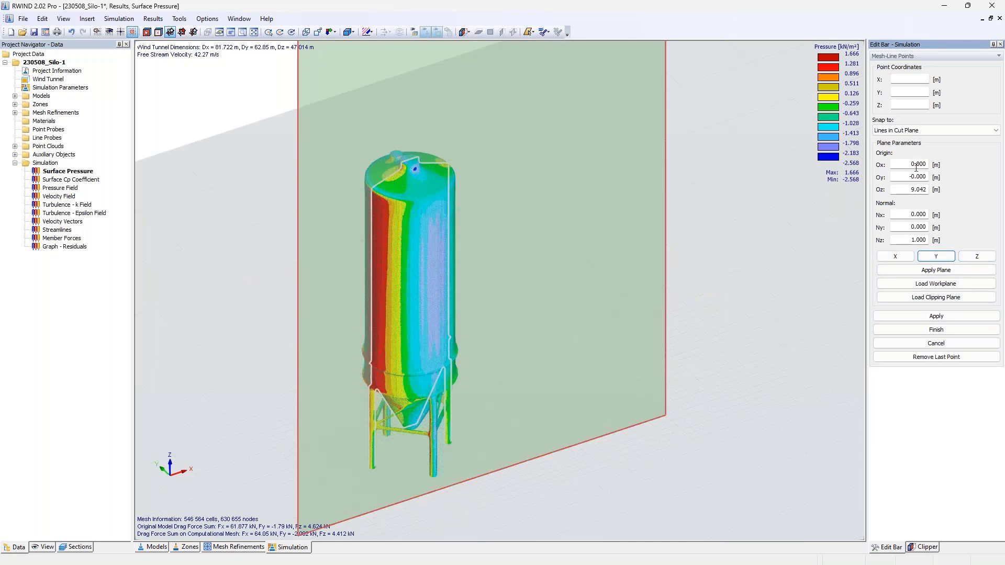
pyautogui.click(978, 256)
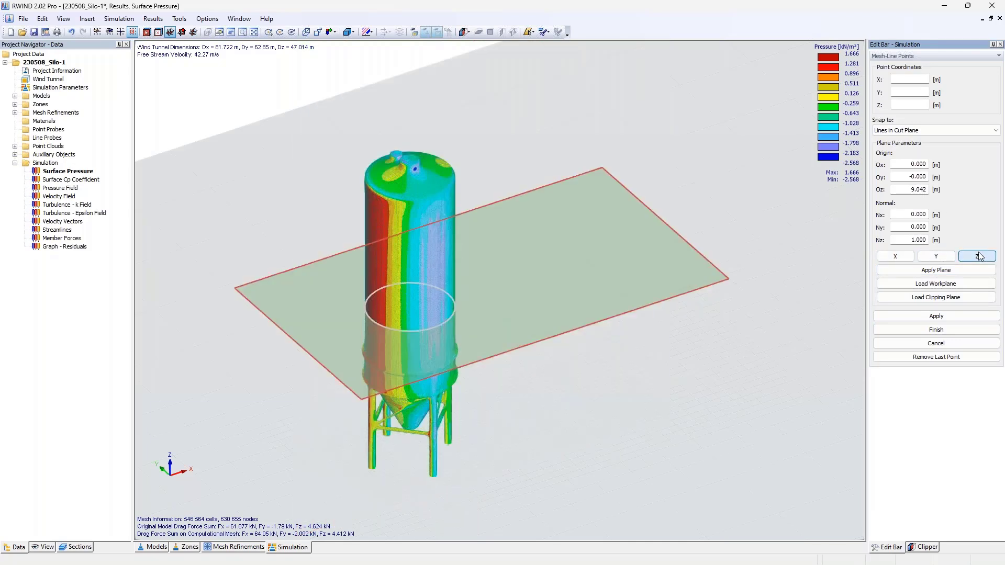
pyautogui.doubleClick(919, 189)
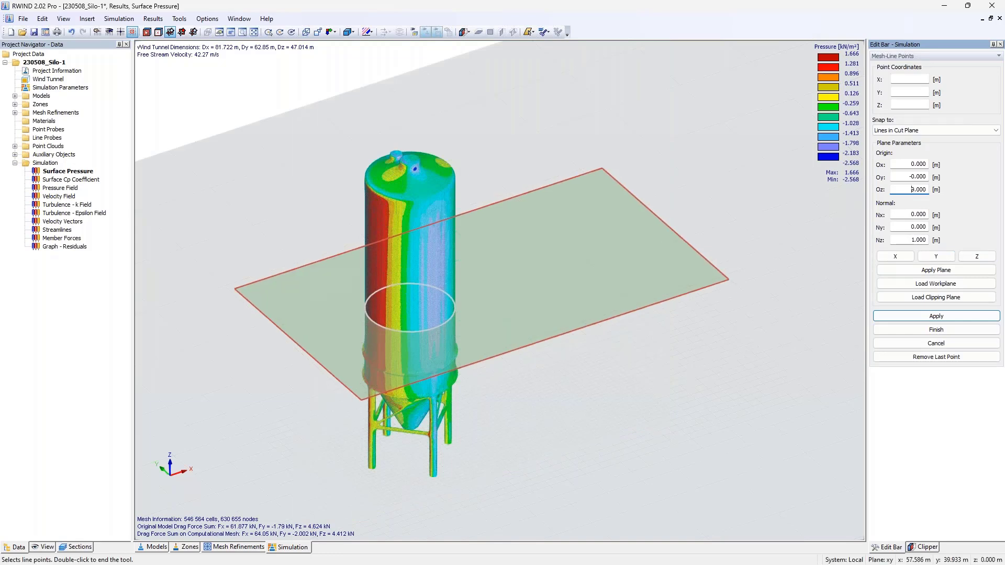
pyautogui.press('Return')
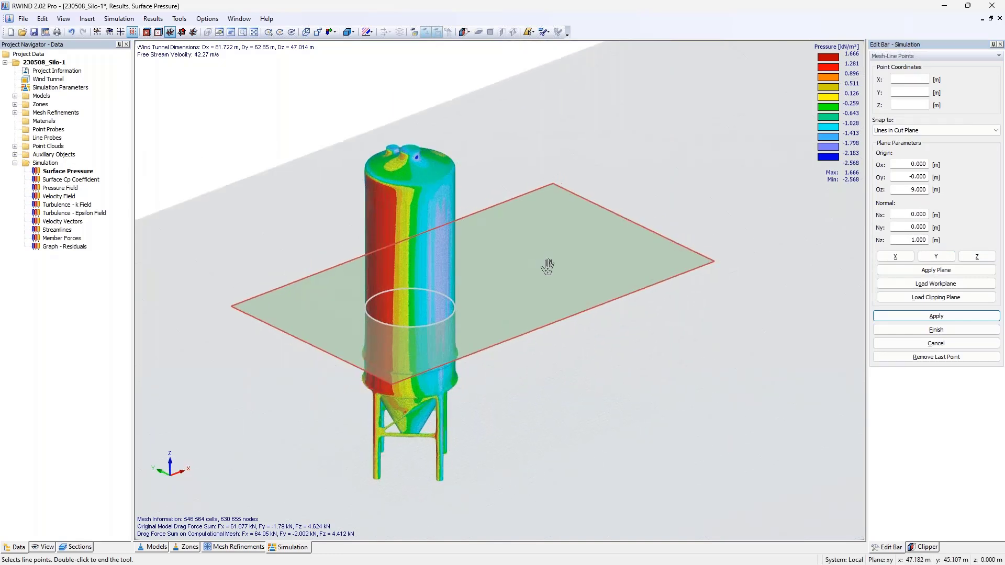
# Step: Pick points around the silo's circumference in the cut plane to form a closed ring, and finish the line to plot its surface pressure
pyautogui.scroll(2, 464, 323)
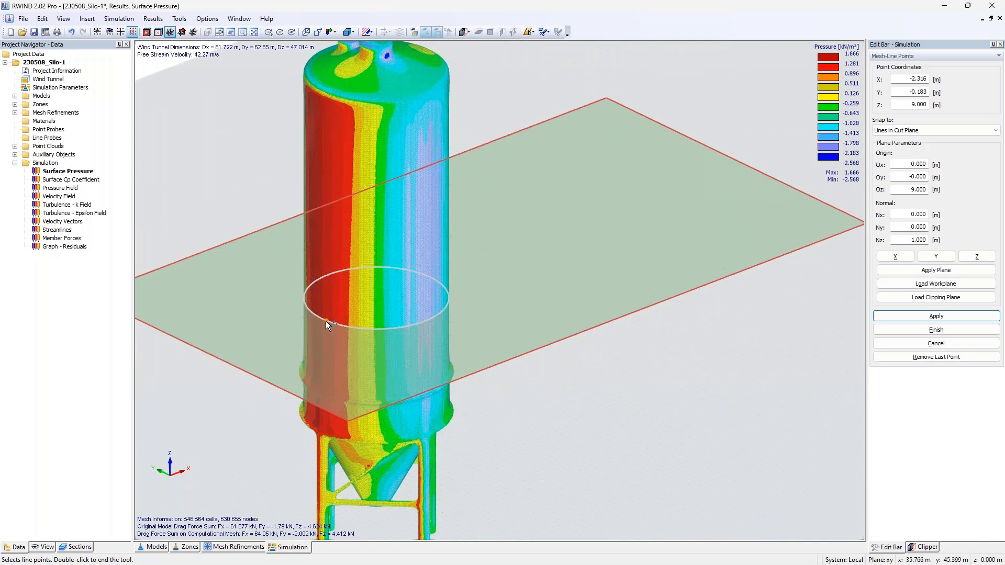
pyautogui.click(448, 288)
pyautogui.click(338, 272)
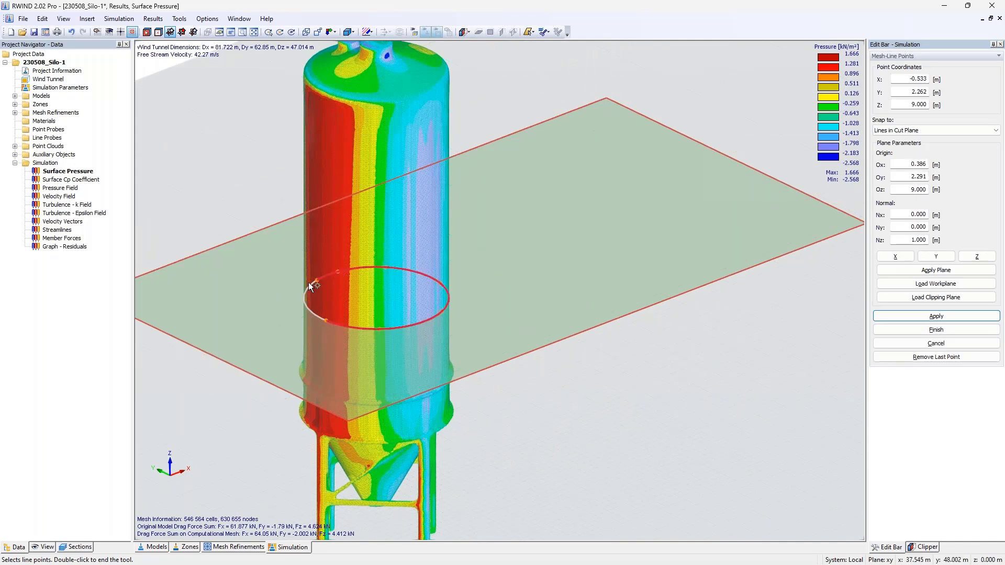
pyautogui.click(301, 300)
pyautogui.click(334, 323)
pyautogui.click(937, 330)
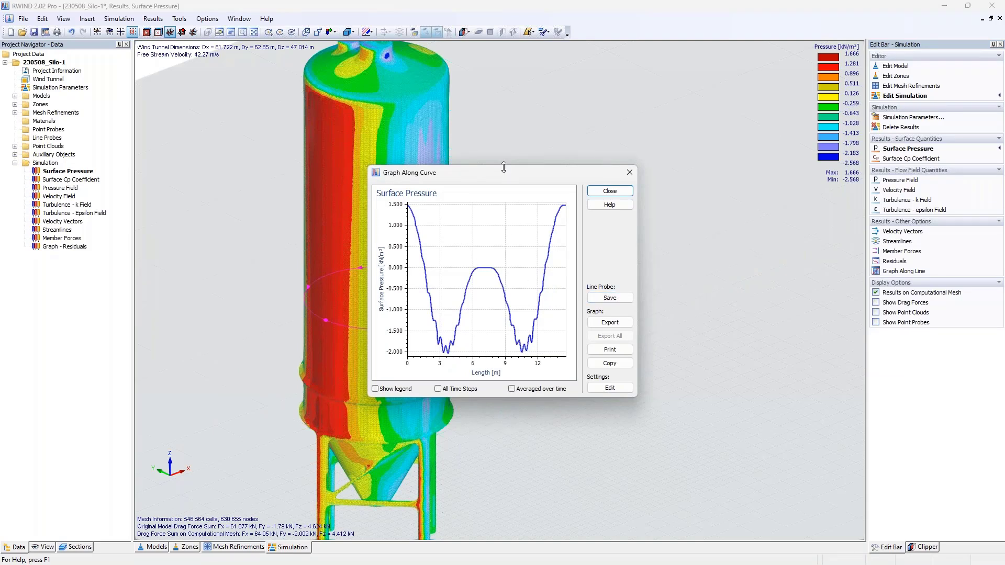
# Step: Save the graphed ring as line probe 1 on the Simplified Model mesh and close the graph
pyautogui.moveTo(504, 177); pyautogui.dragTo(614, 125)
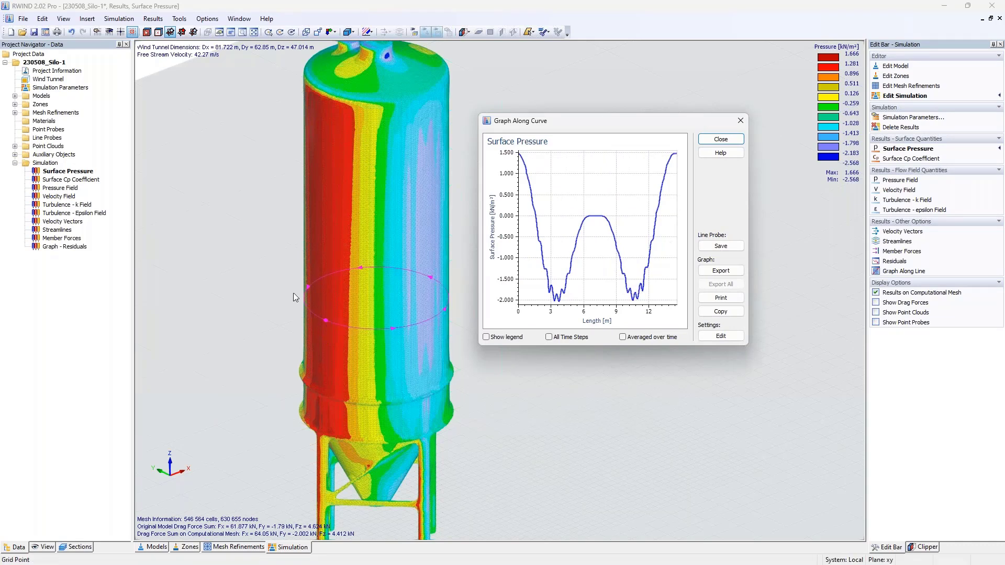
pyautogui.moveTo(378, 325)
pyautogui.click(723, 248)
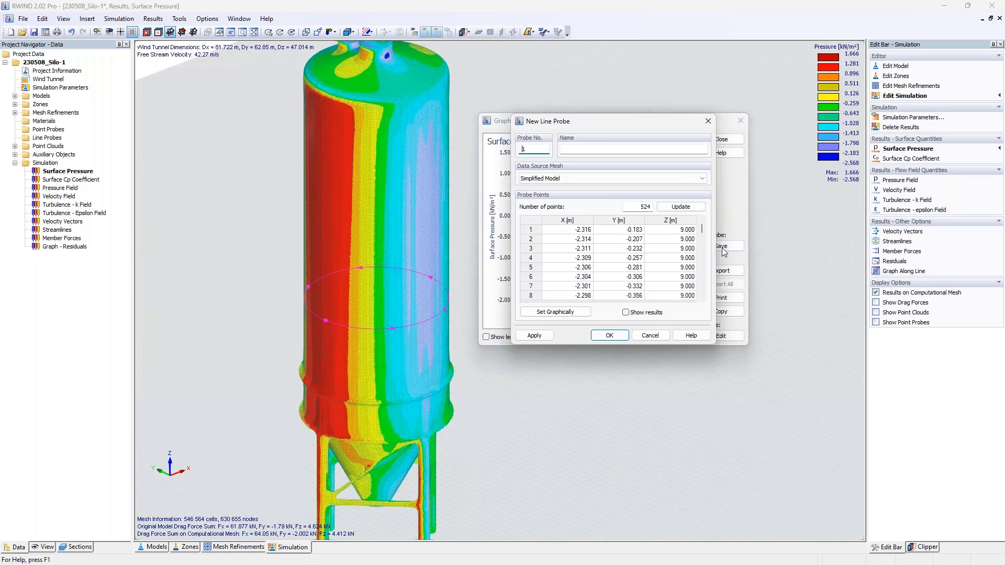
pyautogui.click(610, 335)
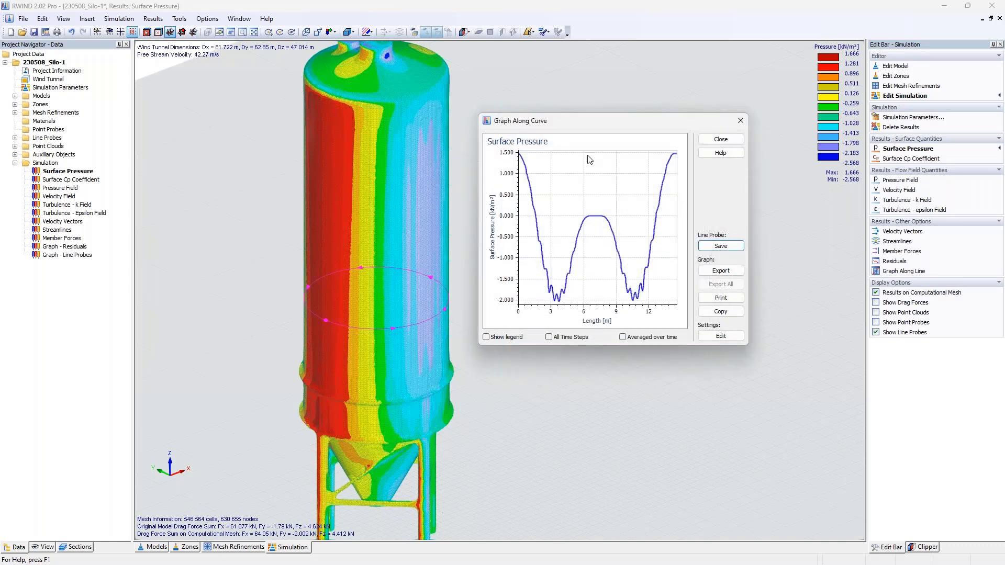
pyautogui.click(740, 120)
# Step: Review the saved line probe's points and its available data source meshes without changing them
pyautogui.click(16, 138)
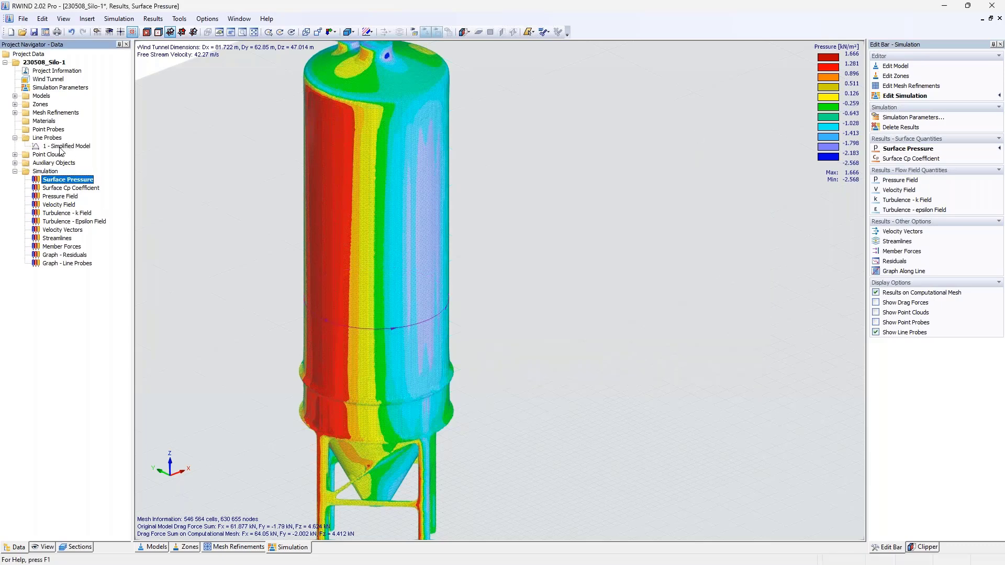
pyautogui.doubleClick(62, 147)
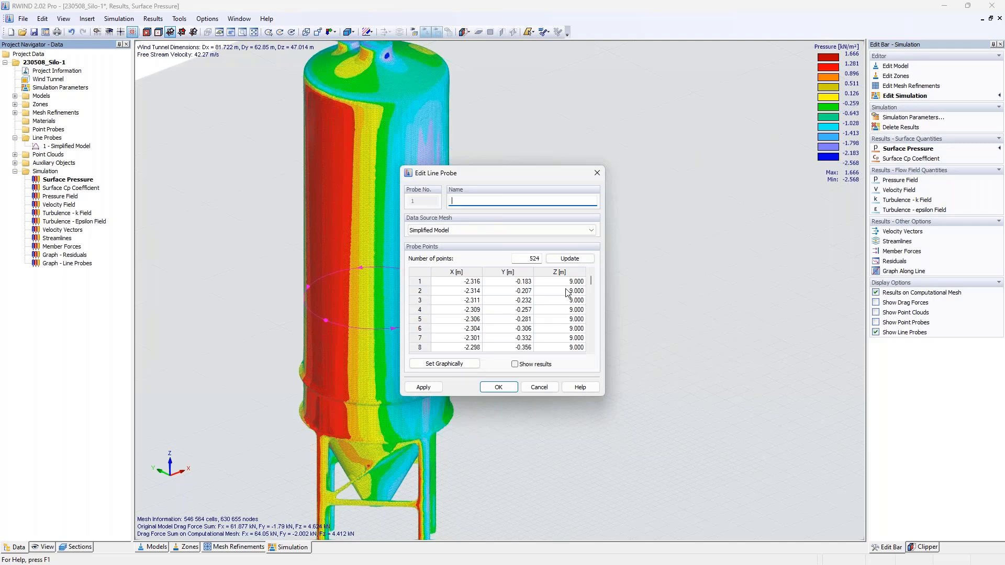
pyautogui.click(526, 231)
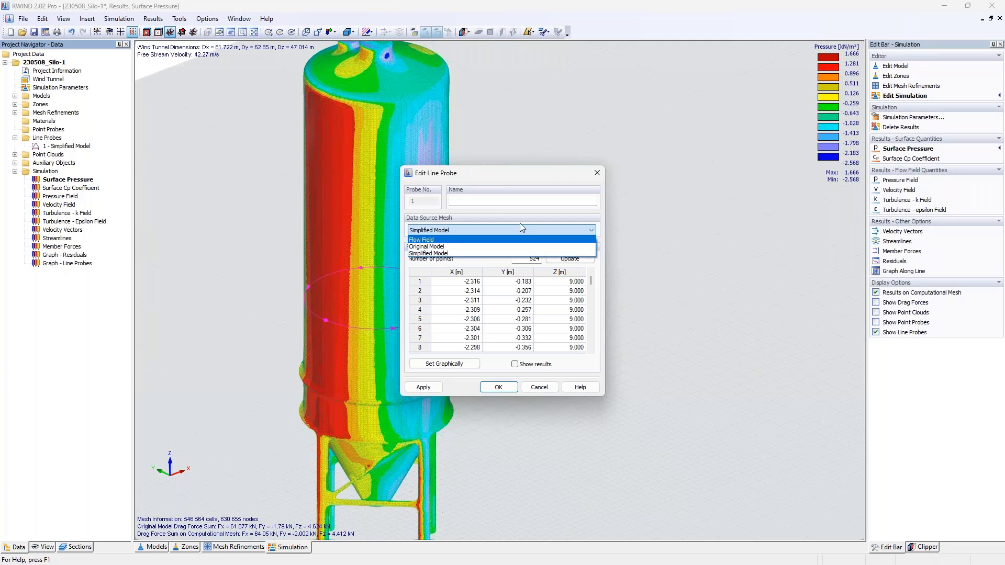
pyautogui.click(602, 158)
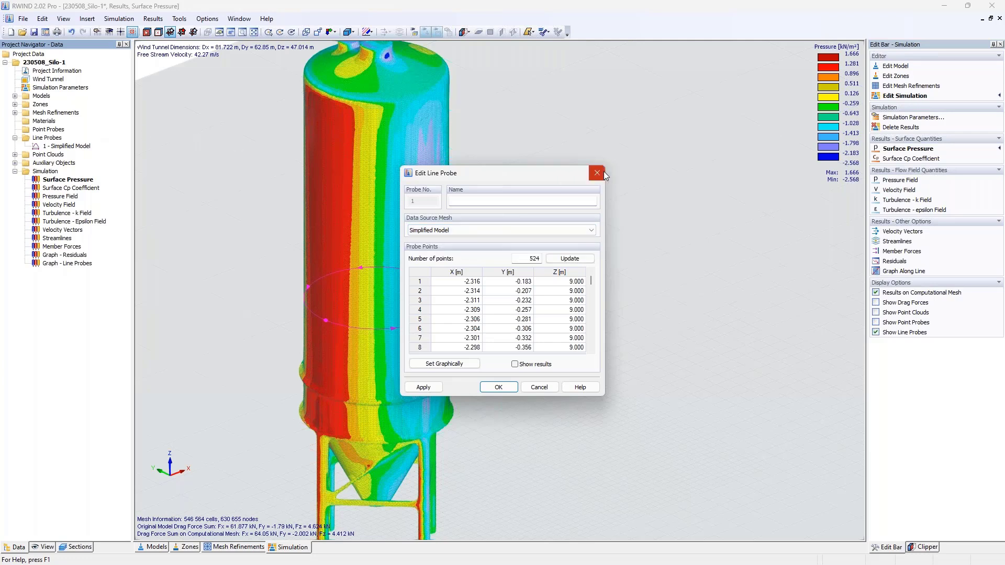
pyautogui.click(597, 173)
# Step: View the surface pressure graph of line probe 1 and close it
pyautogui.rightClick(67, 146)
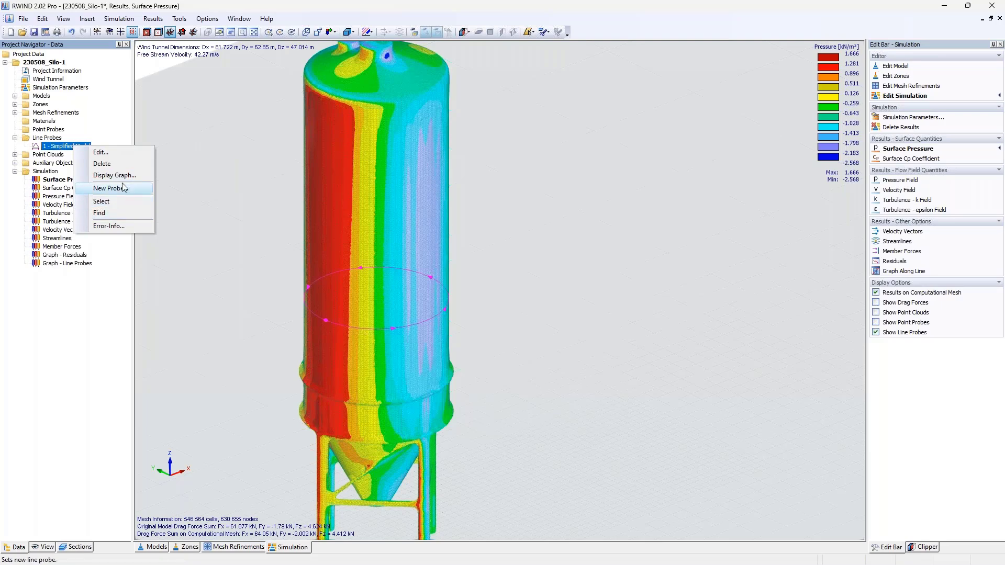
pyautogui.click(123, 175)
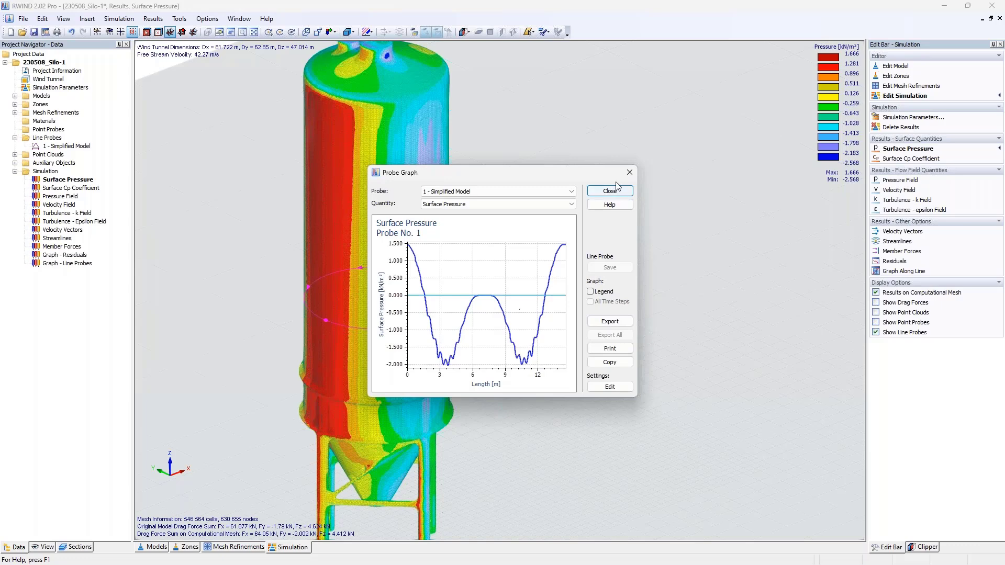
pyautogui.click(629, 172)
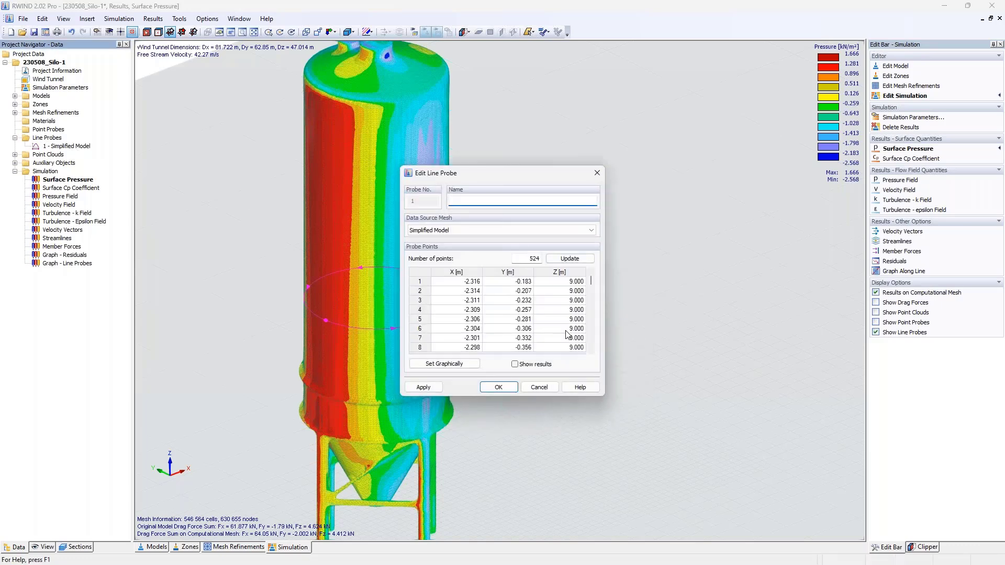
# Step: Show the pressure and Cp results in line probe 1's point table, examine them and close the probe's properties
pyautogui.click(515, 364)
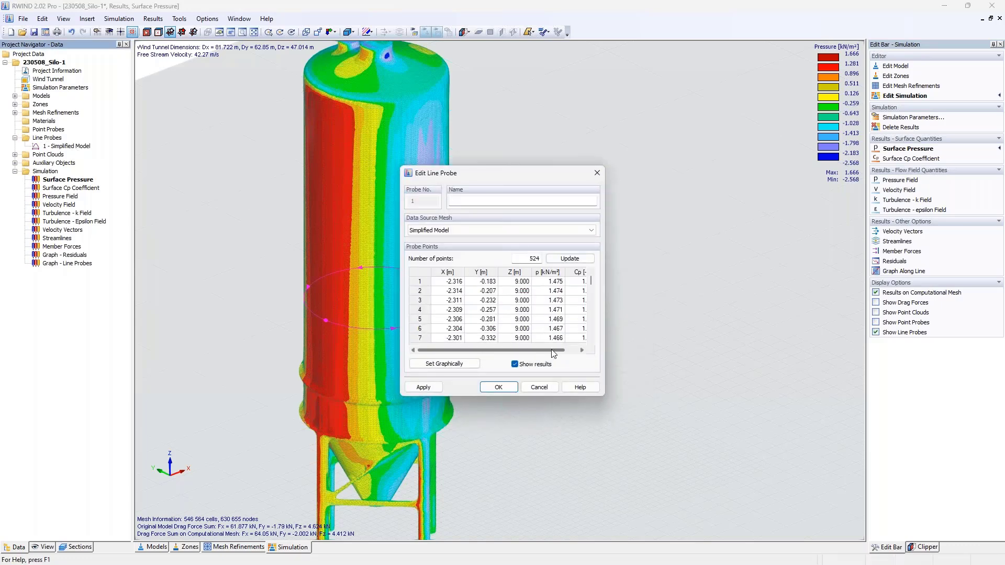
pyautogui.moveTo(553, 354); pyautogui.dragTo(567, 354)
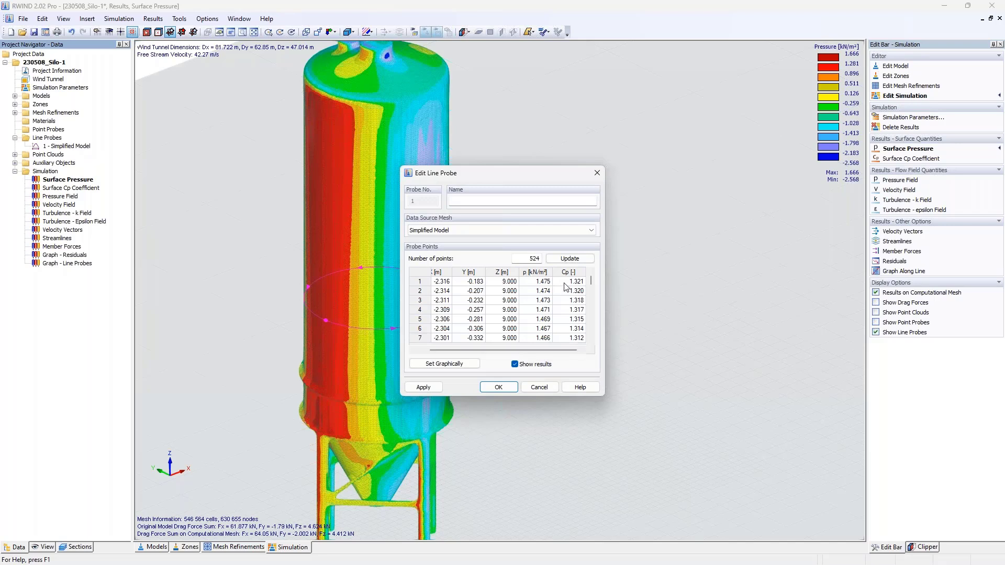
pyautogui.click(598, 172)
# Step: Create a point probe on the Simplified Model mesh with nine surface points picked graphically in a vertical row up the silo shell's windward face
pyautogui.click(15, 137)
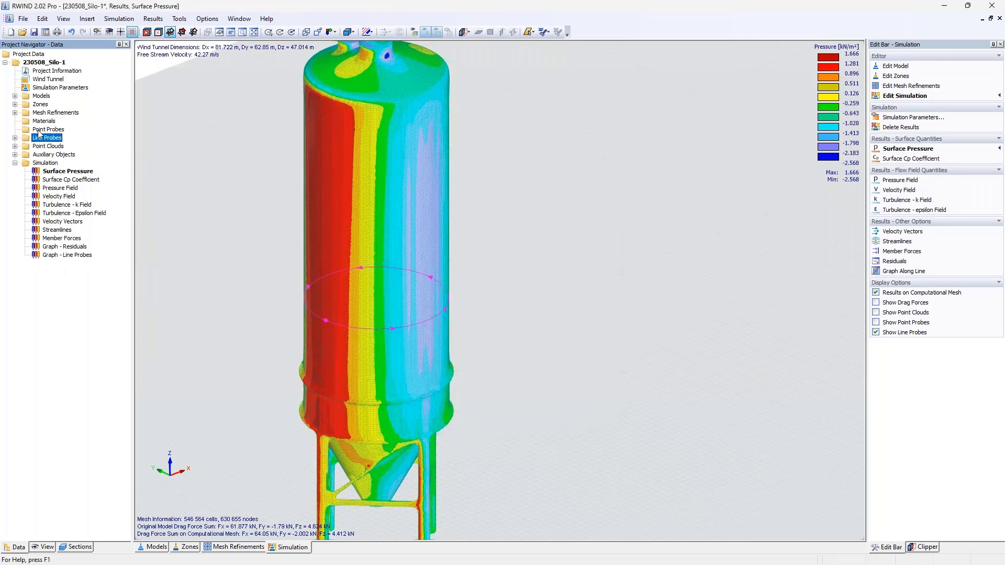
pyautogui.rightClick(46, 130)
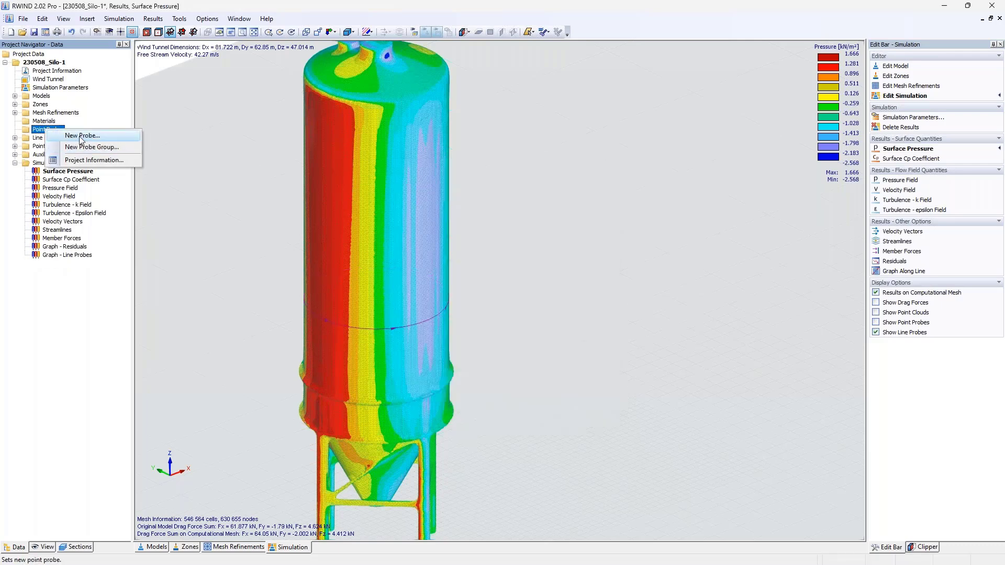
pyautogui.click(81, 136)
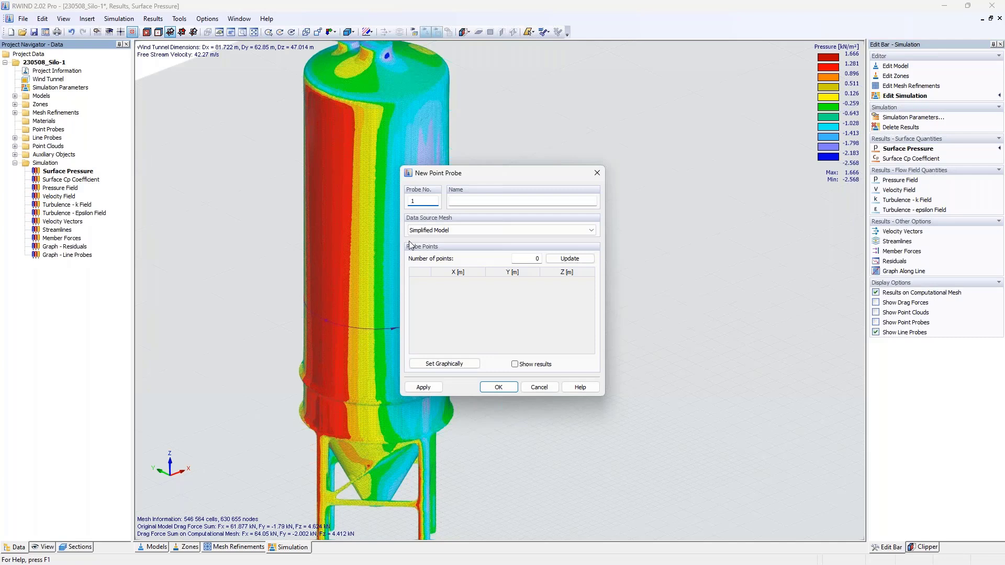
pyautogui.click(444, 364)
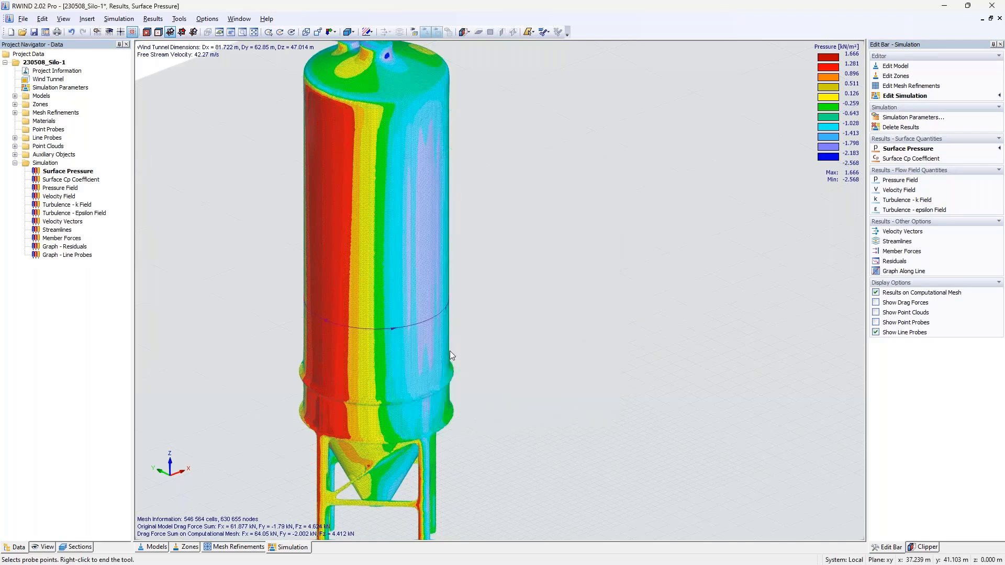
pyautogui.keyDown('ctrl'); pyautogui.moveTo(450, 350); pyautogui.dragTo(661, 346, button='middle'); pyautogui.keyUp('ctrl')
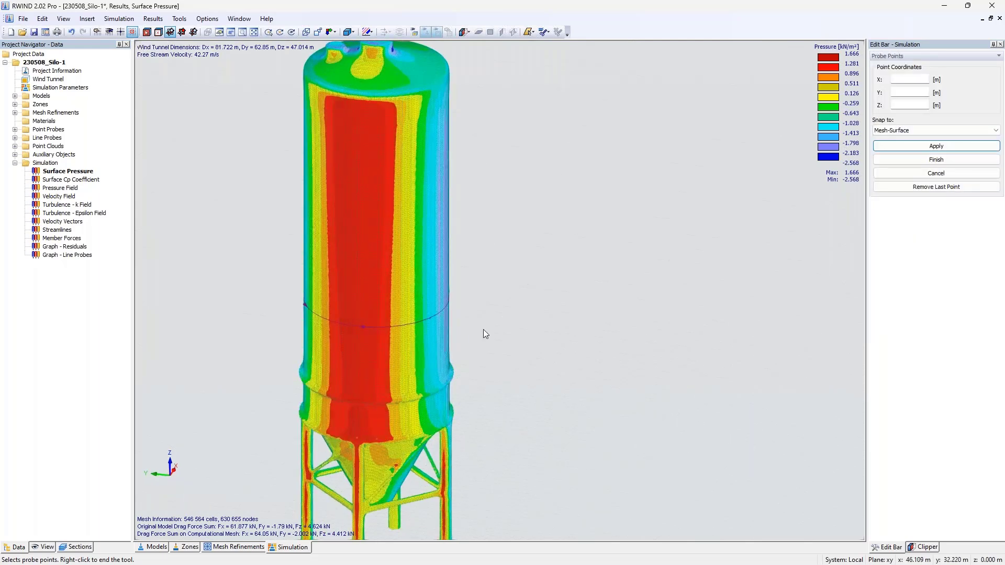
pyautogui.click(358, 387)
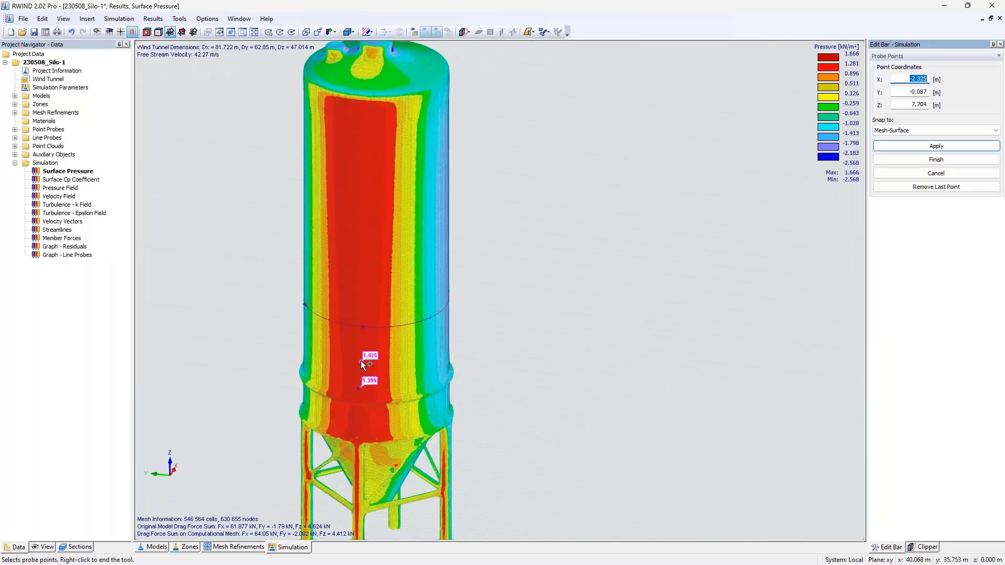
pyautogui.click(359, 355)
pyautogui.click(362, 313)
pyautogui.click(360, 266)
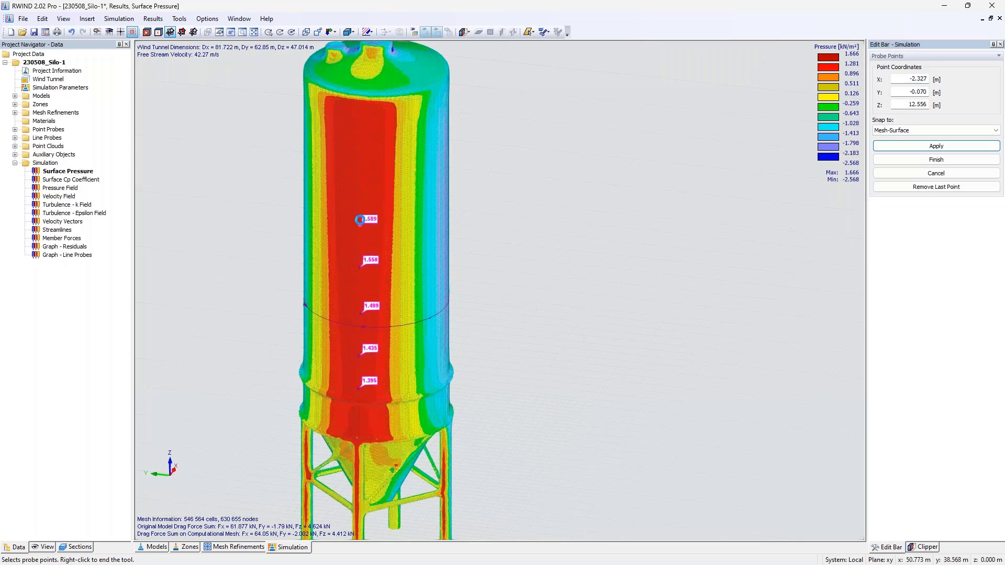
pyautogui.click(361, 223)
pyautogui.click(359, 192)
pyautogui.click(359, 162)
pyautogui.click(358, 133)
pyautogui.click(359, 111)
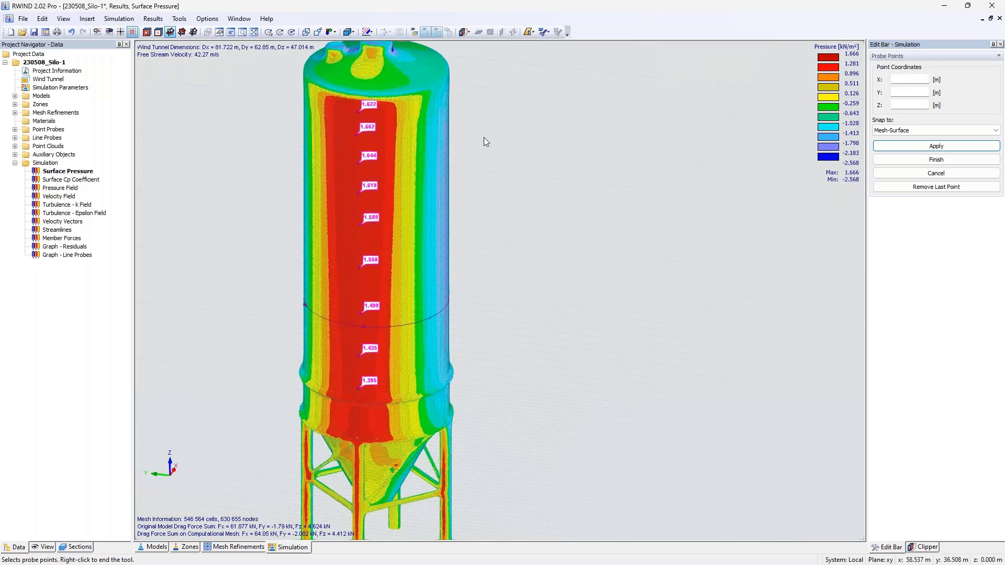
pyautogui.click(935, 145)
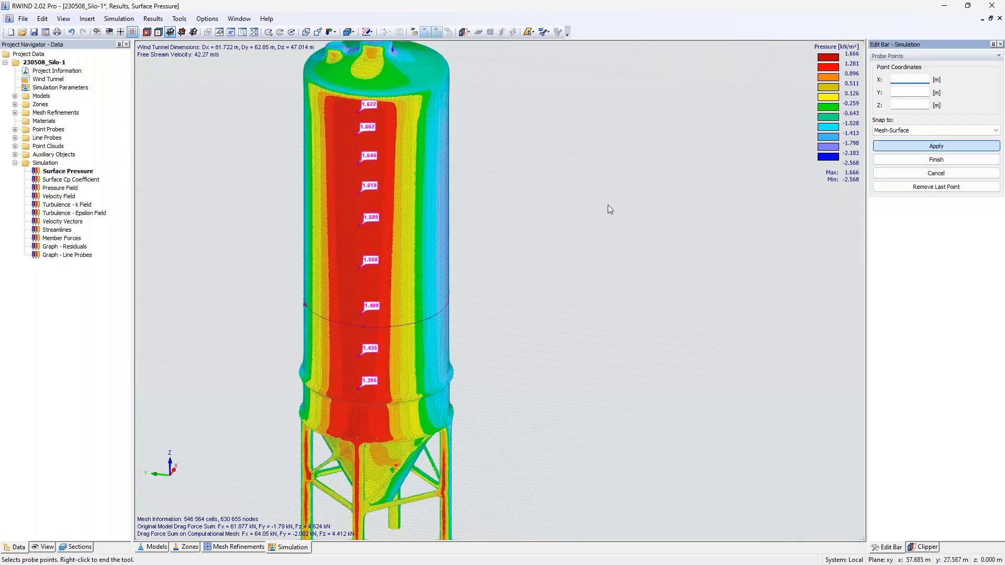
pyautogui.rightClick(605, 206)
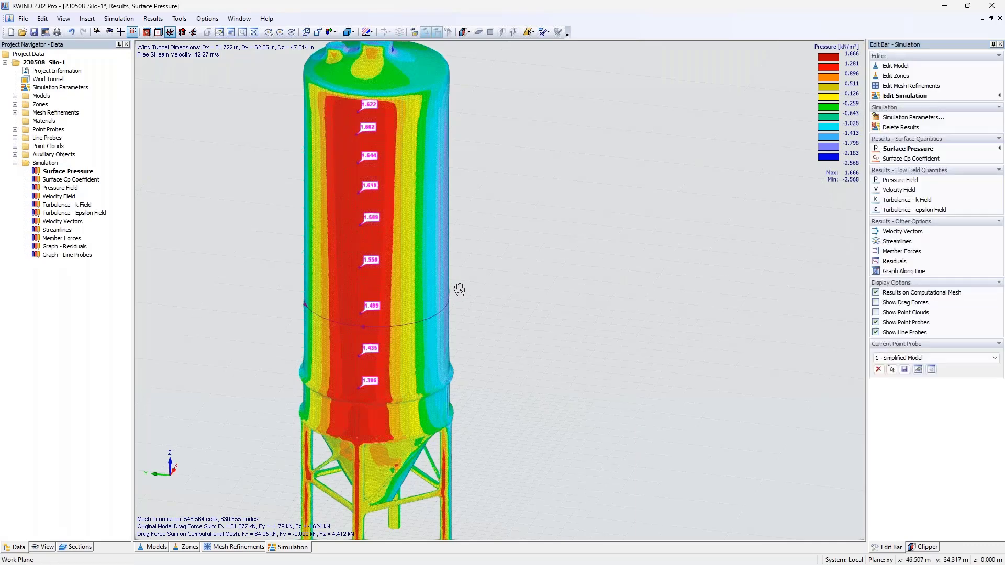
# Step: Set the Y coordinate of every point in point probe 1 to 0 m and try to save the probe
pyautogui.keyDown('ctrl'); pyautogui.moveTo(460, 287); pyautogui.dragTo(504, 219, button='middle'); pyautogui.keyUp('ctrl')
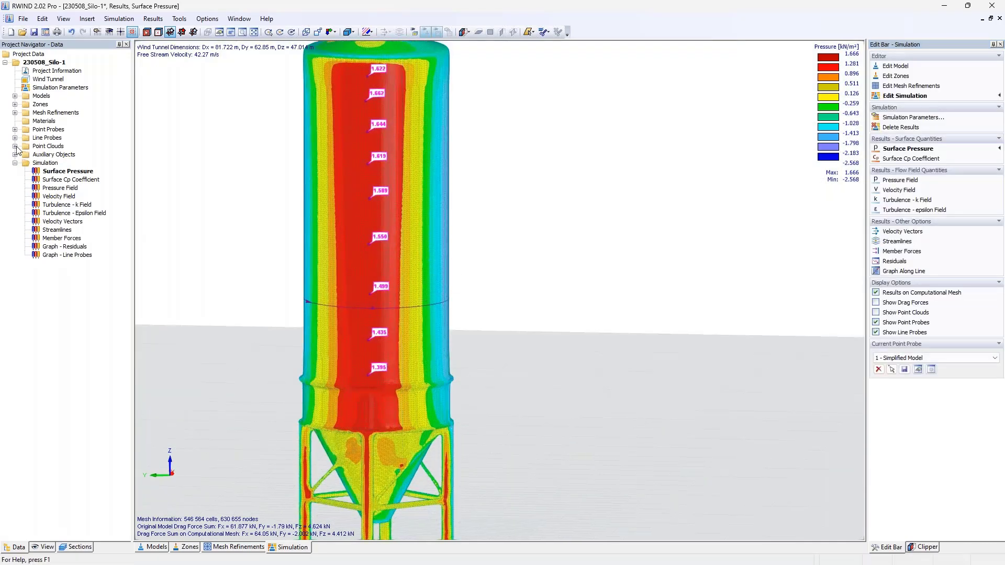
pyautogui.click(14, 129)
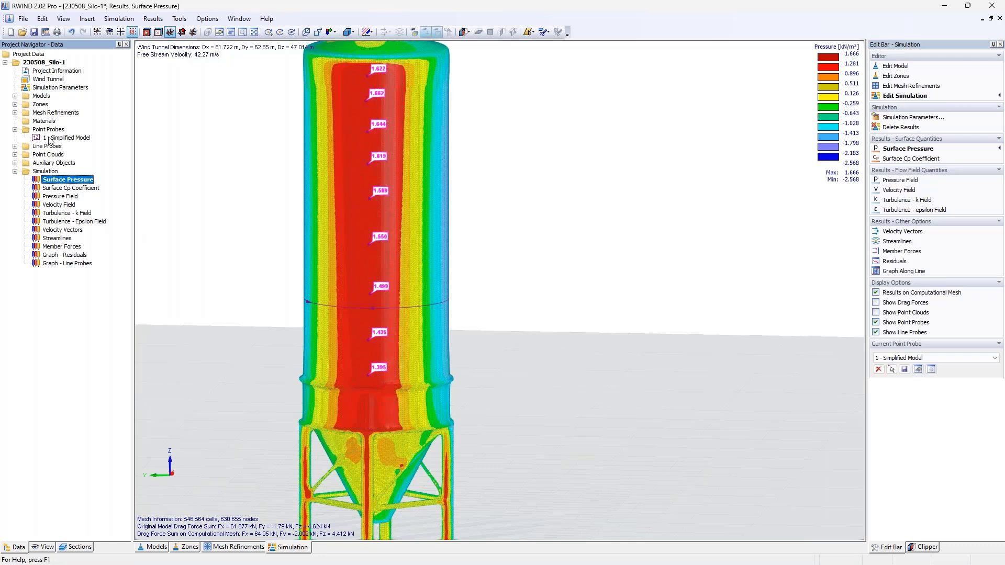
pyautogui.doubleClick(53, 137)
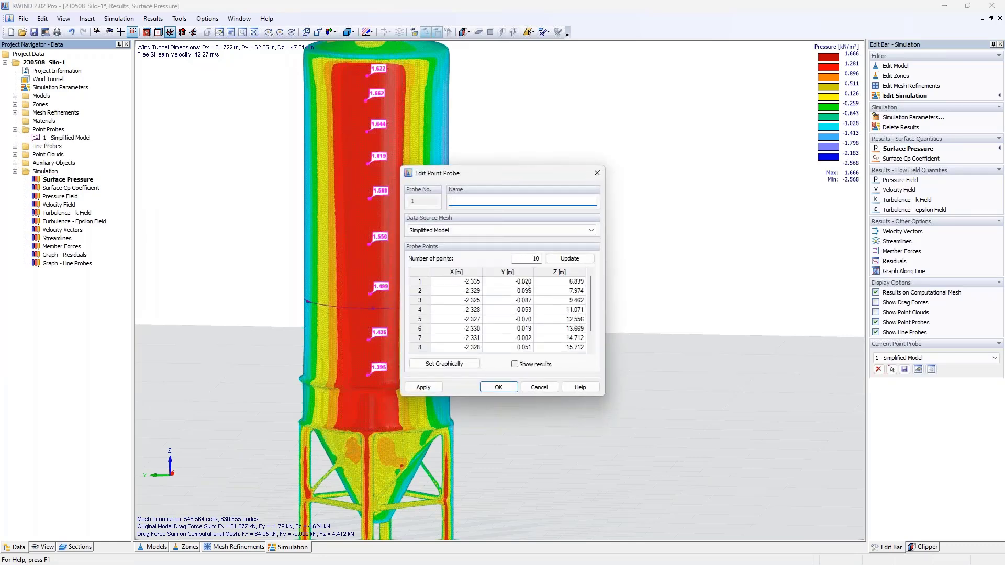
pyautogui.click(525, 282)
pyautogui.write('0')
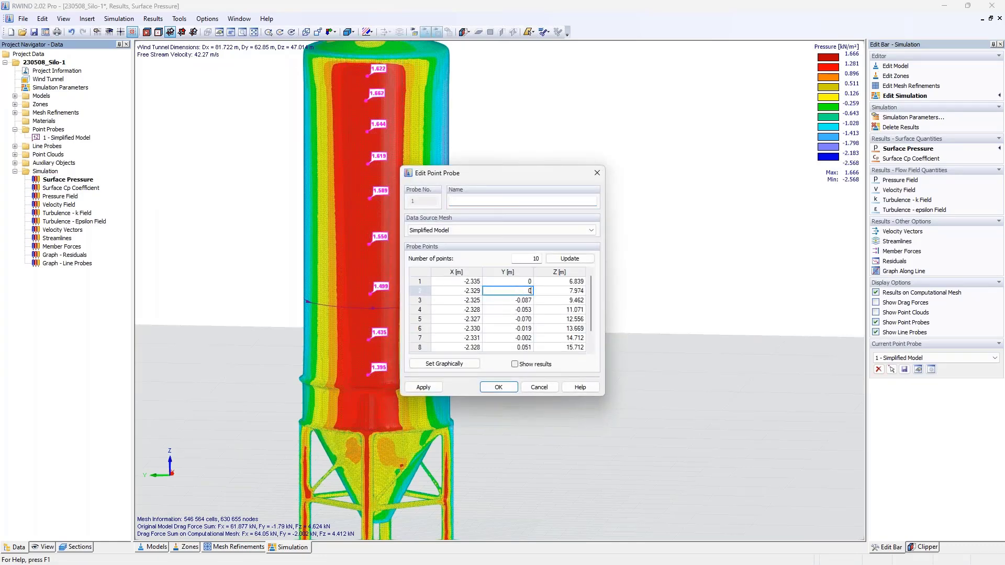
pyautogui.write(' 0 0 0 0 0 0 0 0 0')
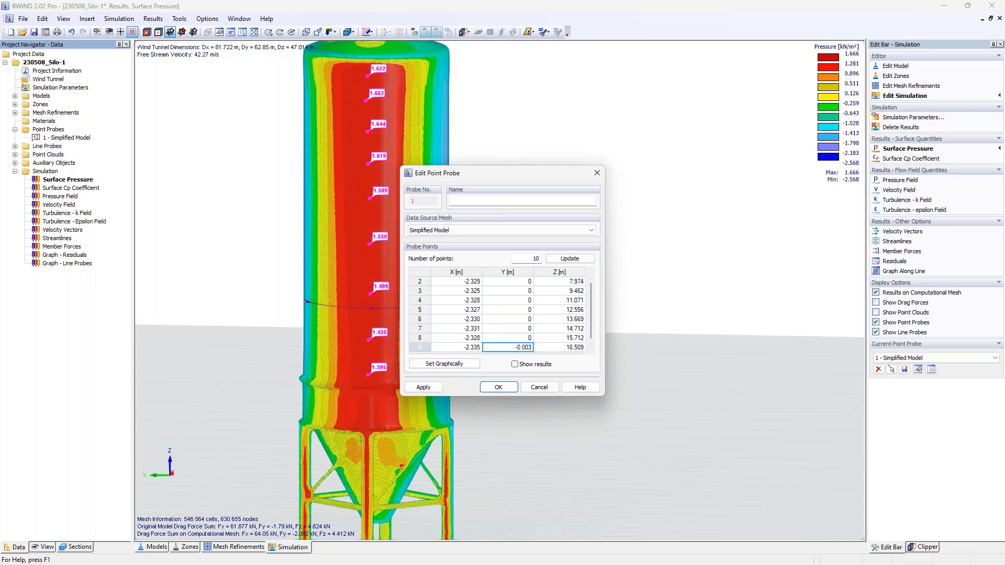
pyautogui.press('Return')
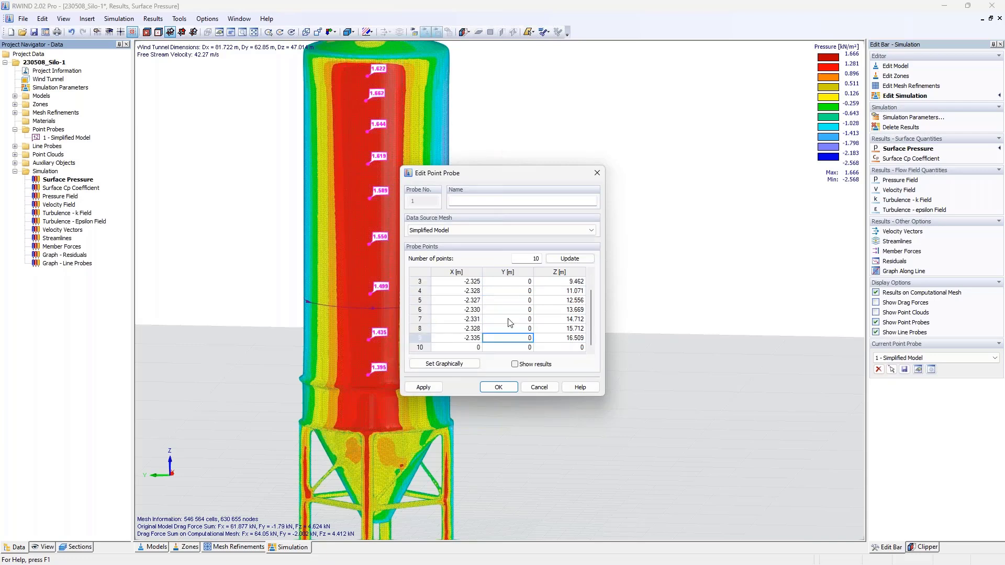
pyautogui.click(499, 388)
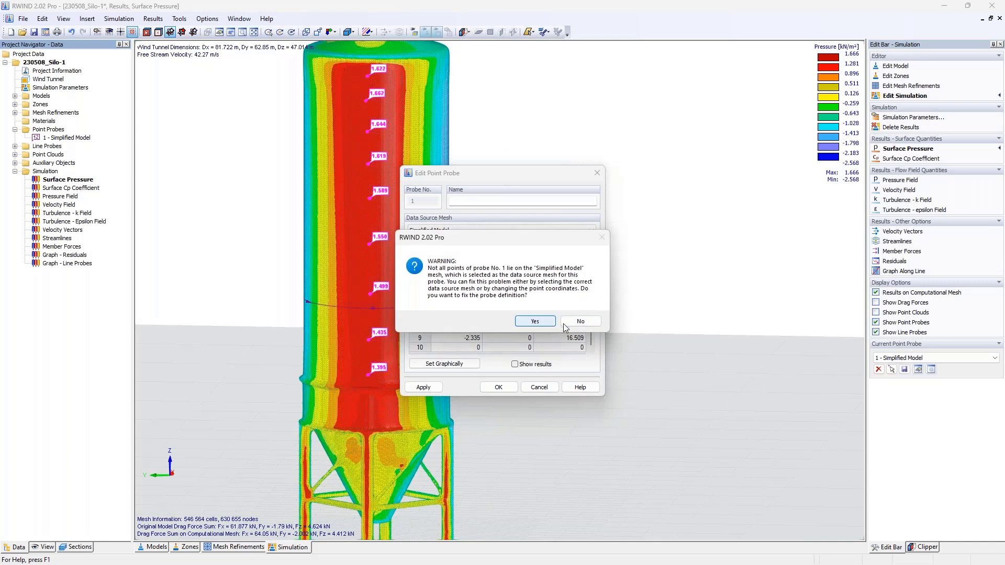
pyautogui.click(533, 320)
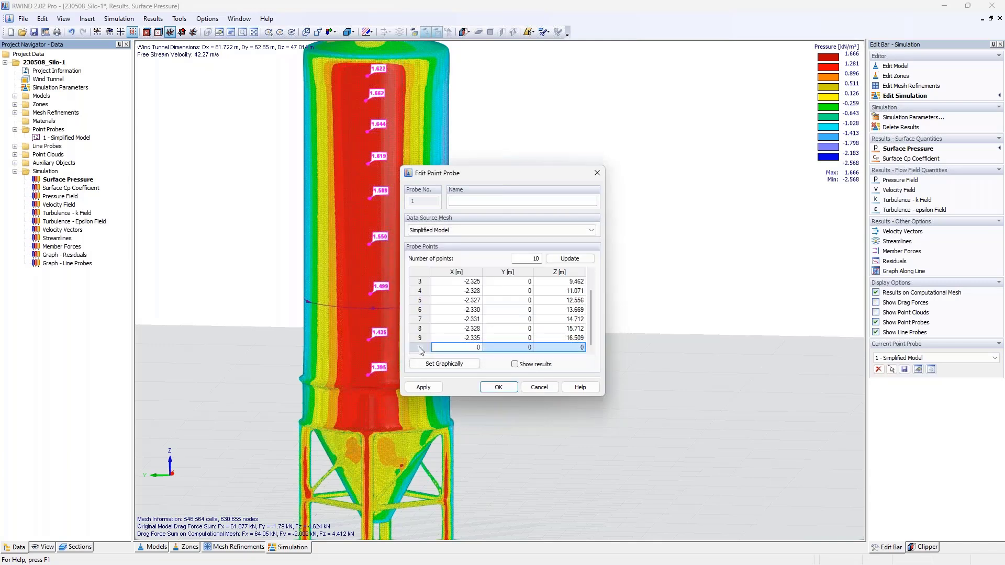
# Step: Reduce point probe 1 to 9 points to drop the surplus zero-coordinate point, and save the probe
pyautogui.doubleClick(538, 259)
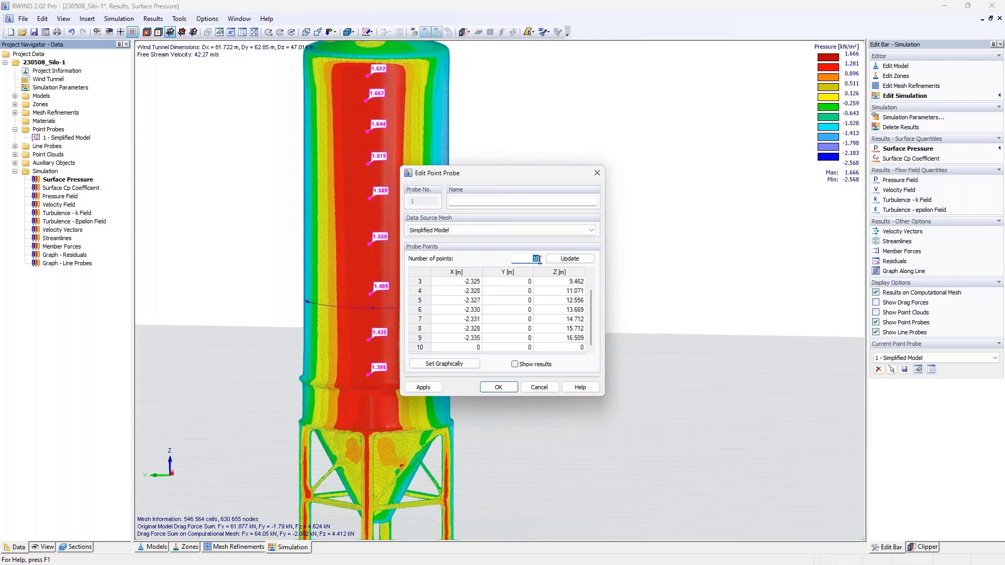
pyautogui.write('9')
pyautogui.click(569, 258)
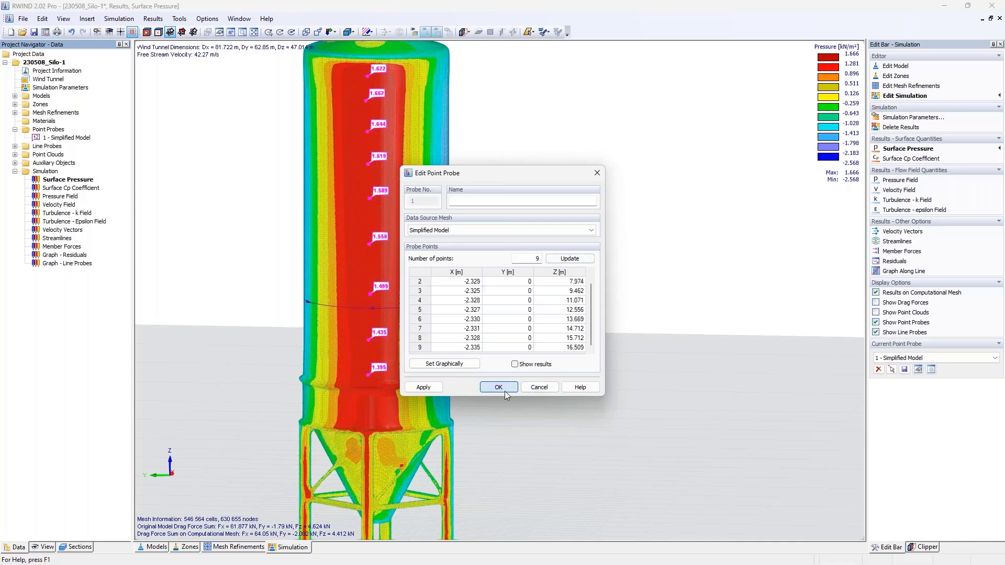
pyautogui.press('Return')
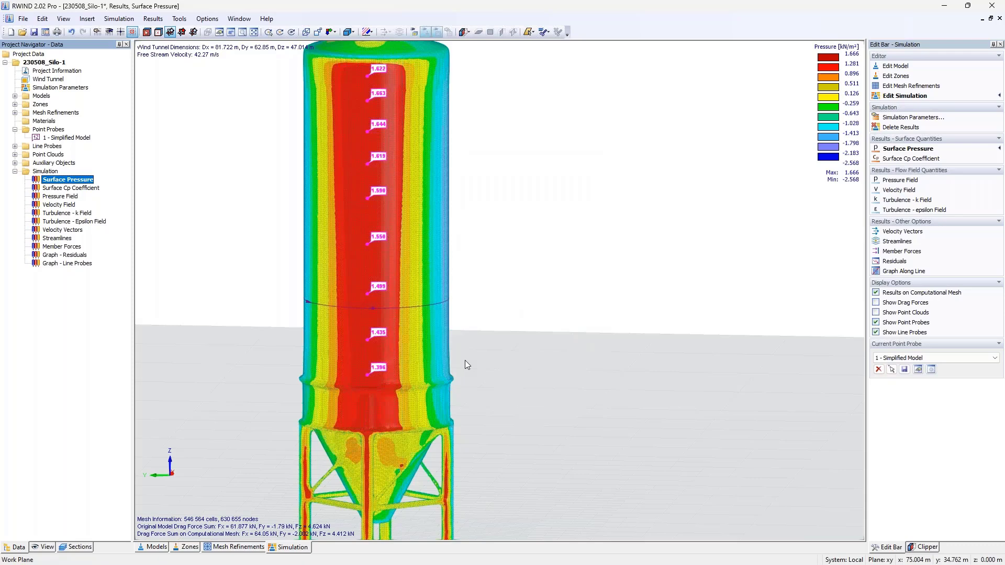
# Step: Show the pressure and Cp results in point probe 1's point table, examine them beside the silo and close the probe's properties
pyautogui.keyDown('shift'); pyautogui.moveTo(483, 331); pyautogui.dragTo(707, 279, button='middle'); pyautogui.keyUp('shift')
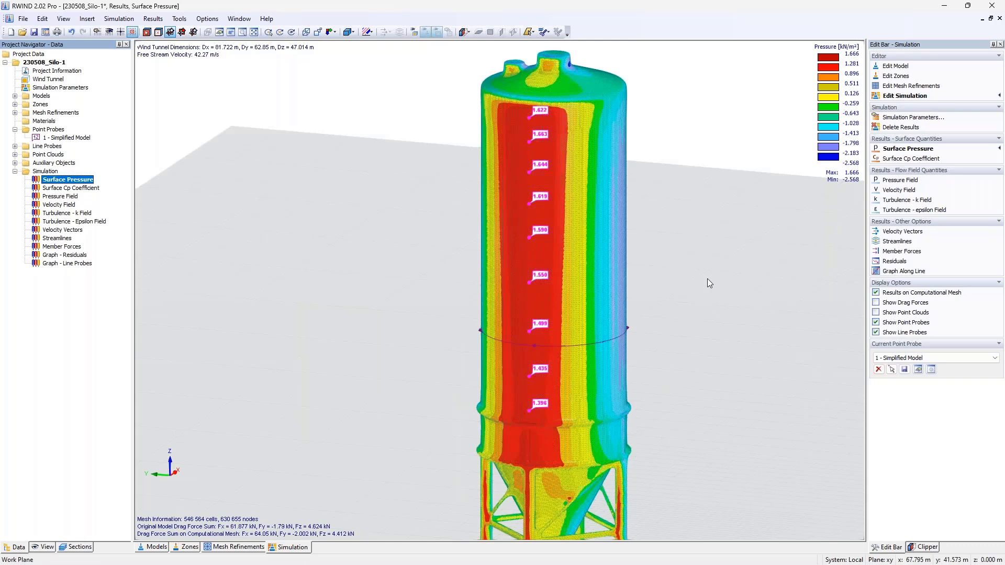
pyautogui.doubleClick(66, 138)
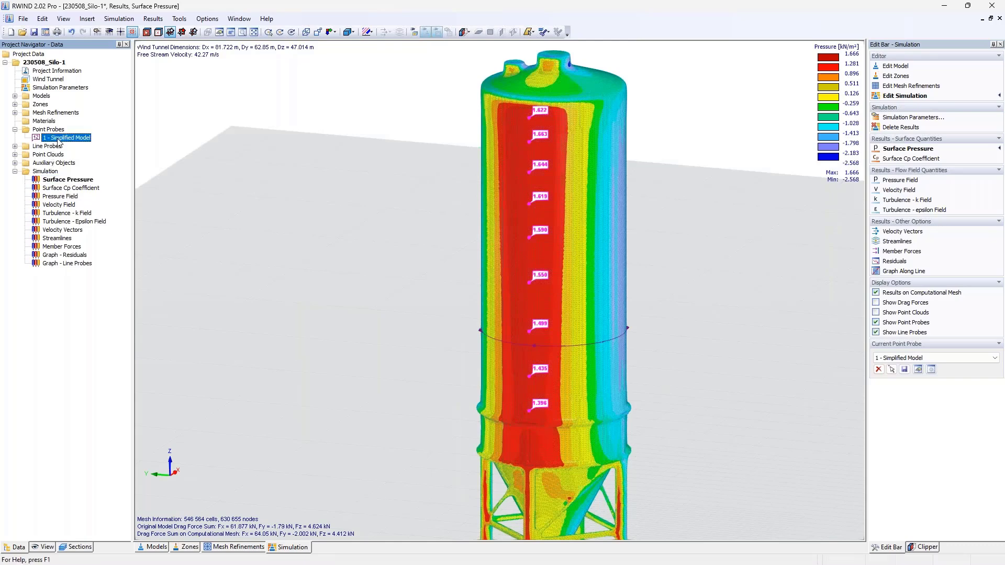
pyautogui.click(515, 365)
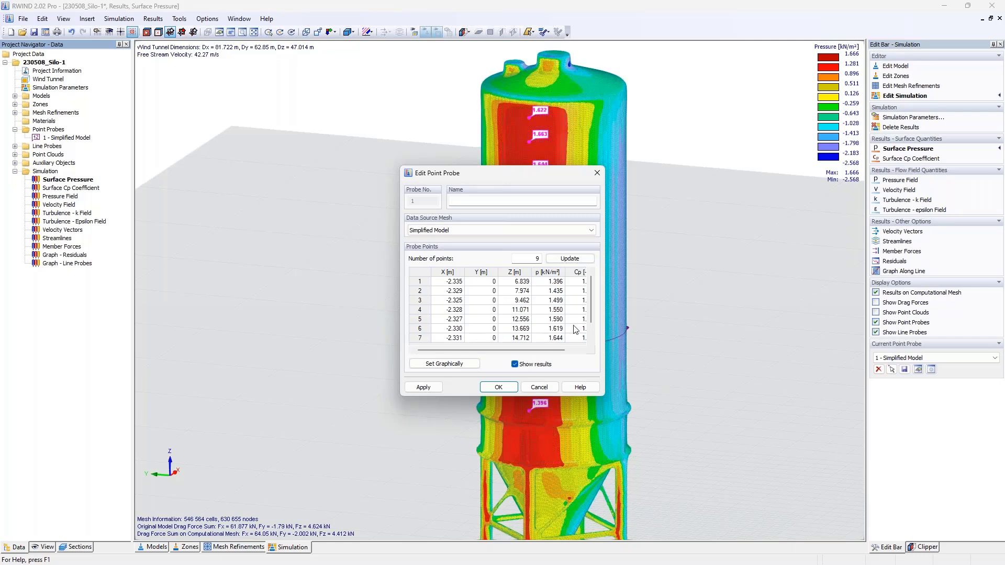
pyautogui.moveTo(506, 182); pyautogui.dragTo(307, 160)
pyautogui.click(402, 152)
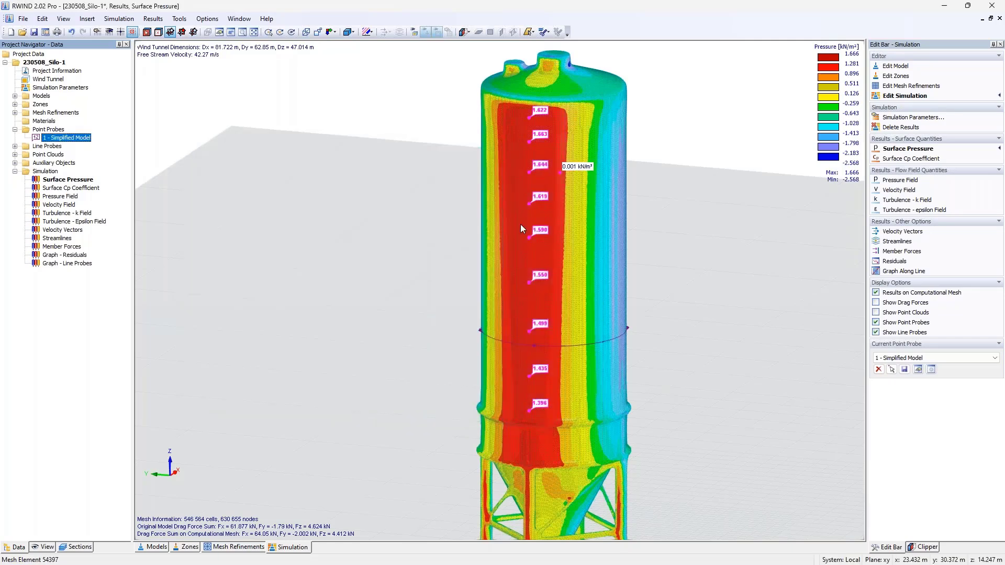
# Step: Switch the display of point probes and line probes off and back on
pyautogui.click(876, 322)
pyautogui.click(876, 331)
pyautogui.click(876, 323)
pyautogui.click(876, 332)
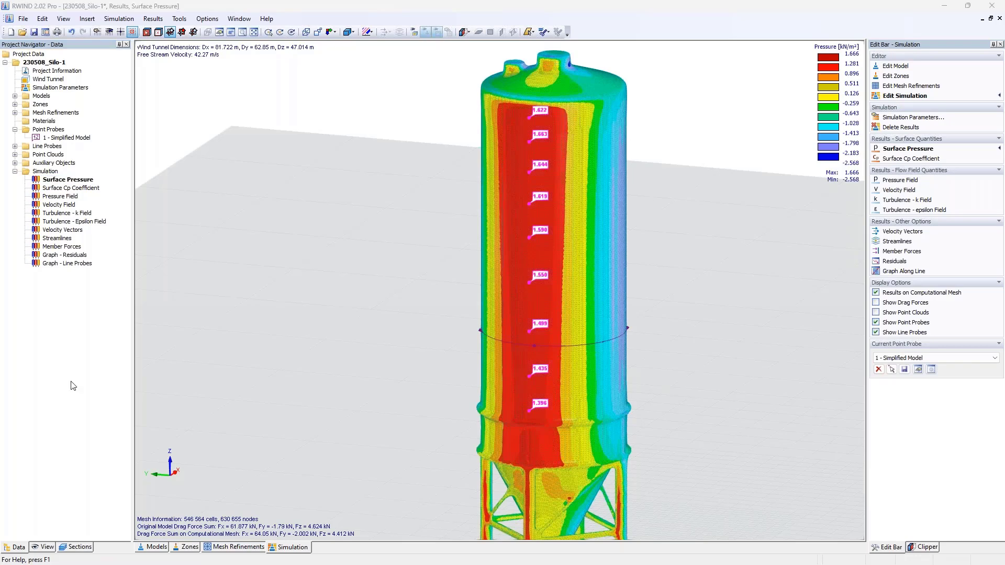
# Step: Display the Velocity Field results and view the whole sectioned flow domain around the silo
pyautogui.keyDown('ctrl'); pyautogui.moveTo(666, 337); pyautogui.dragTo(70, 209, button='middle'); pyautogui.keyUp('ctrl')
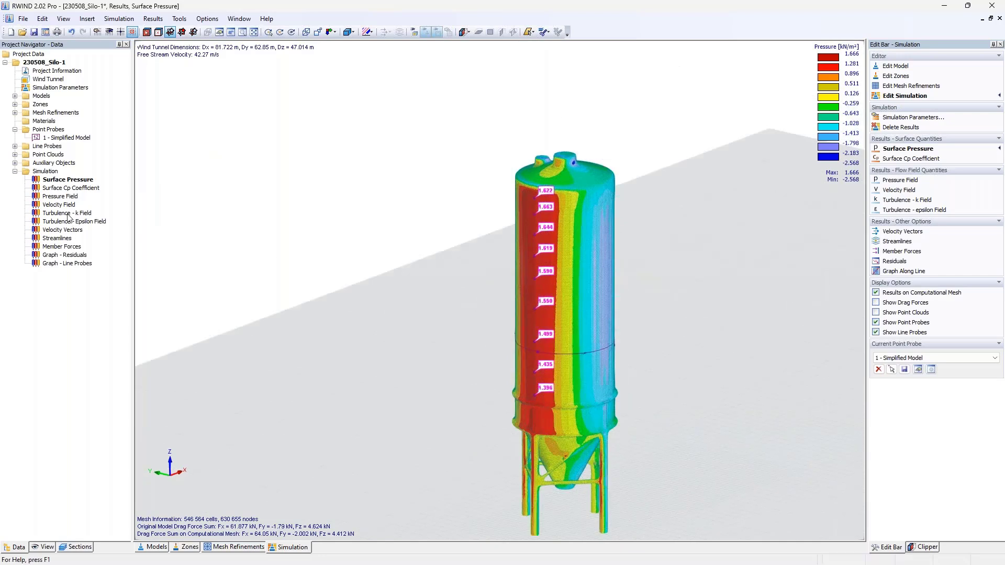
pyautogui.click(68, 205)
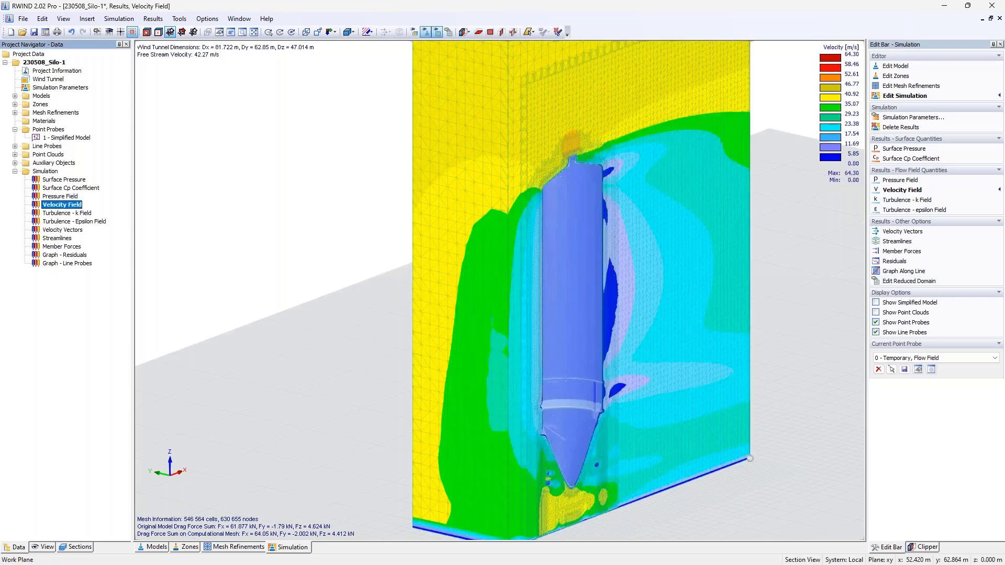
pyautogui.scroll(-3, 388, 276)
pyautogui.keyDown('ctrl'); pyautogui.moveTo(347, 276); pyautogui.dragTo(293, 282, button='middle'); pyautogui.keyUp('ctrl')
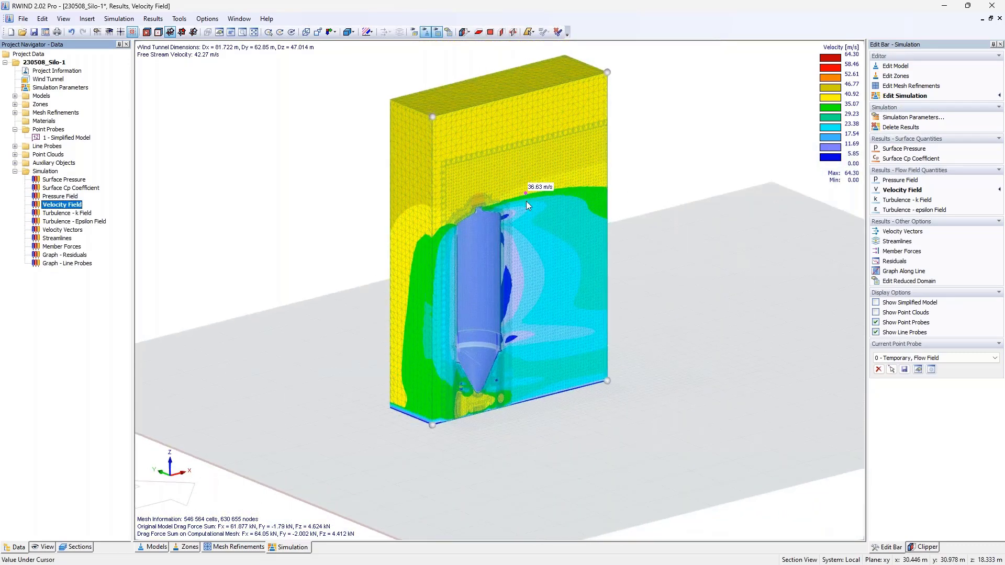
pyautogui.scroll(-3, 527, 201)
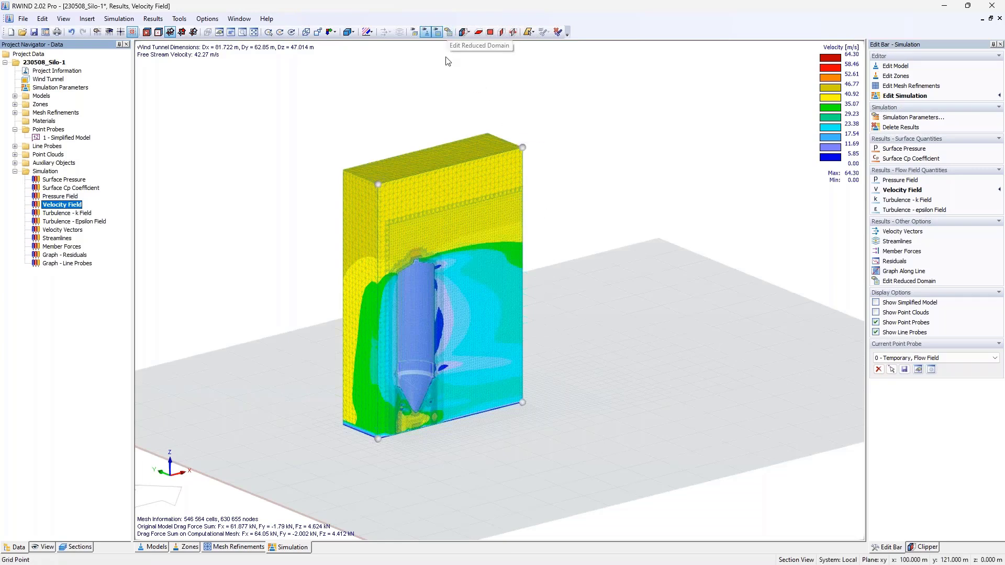
# Step: Extend the reduced domain upstream in the negative X direction to a dX of 23.160 m and apply it
pyautogui.click(449, 33)
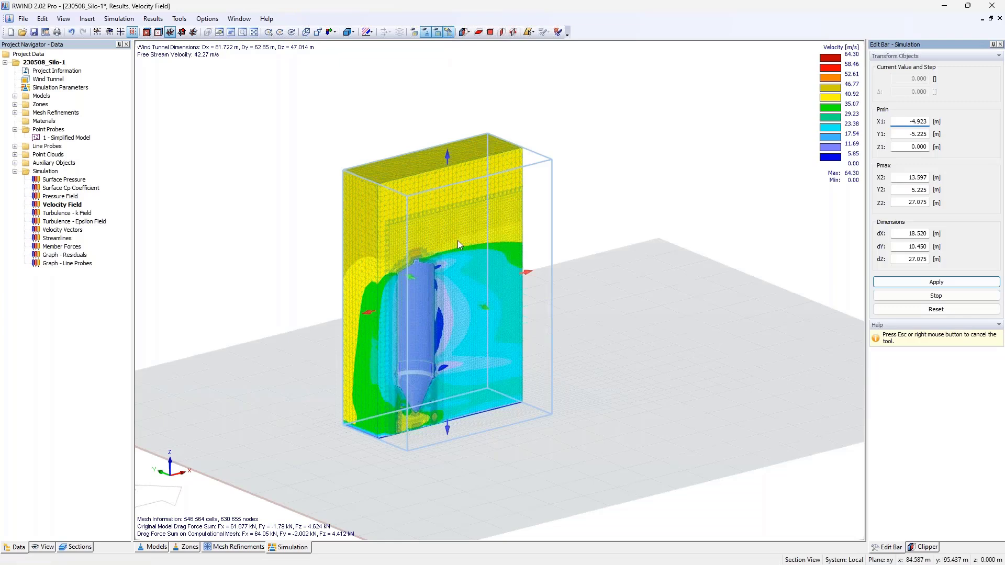
pyautogui.moveTo(368, 314); pyautogui.dragTo(331, 326)
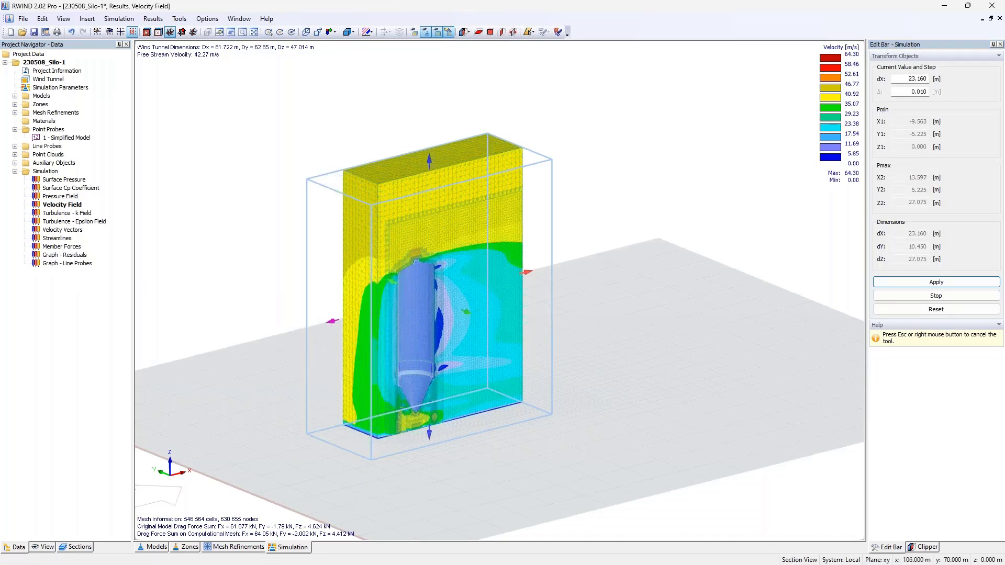
pyautogui.click(912, 78)
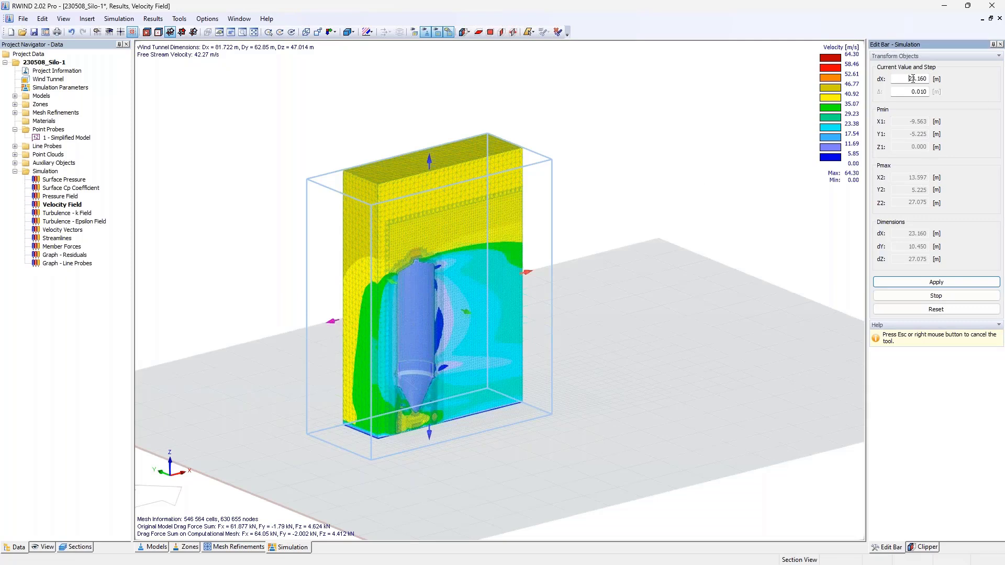
pyautogui.doubleClick(913, 79)
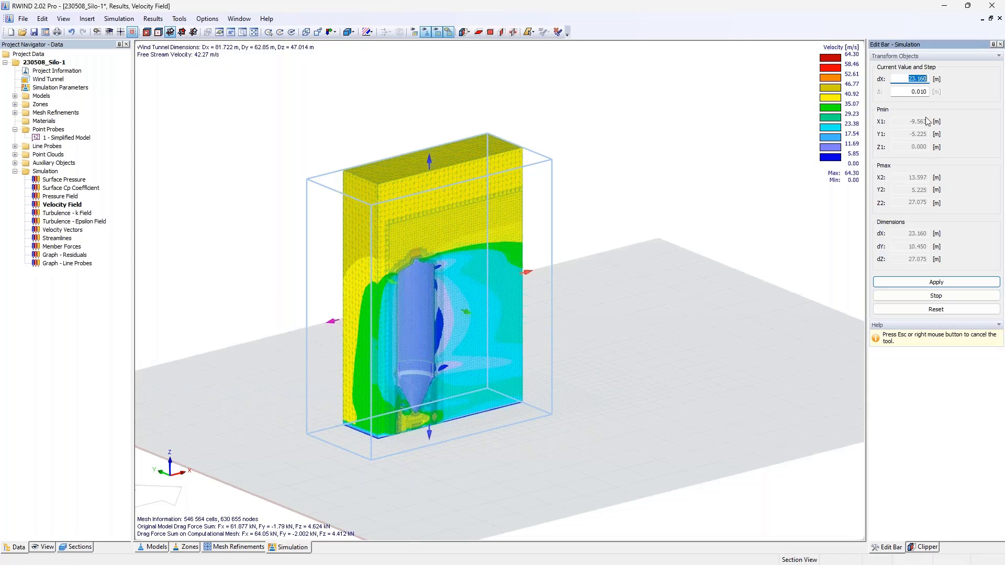
pyautogui.click(931, 283)
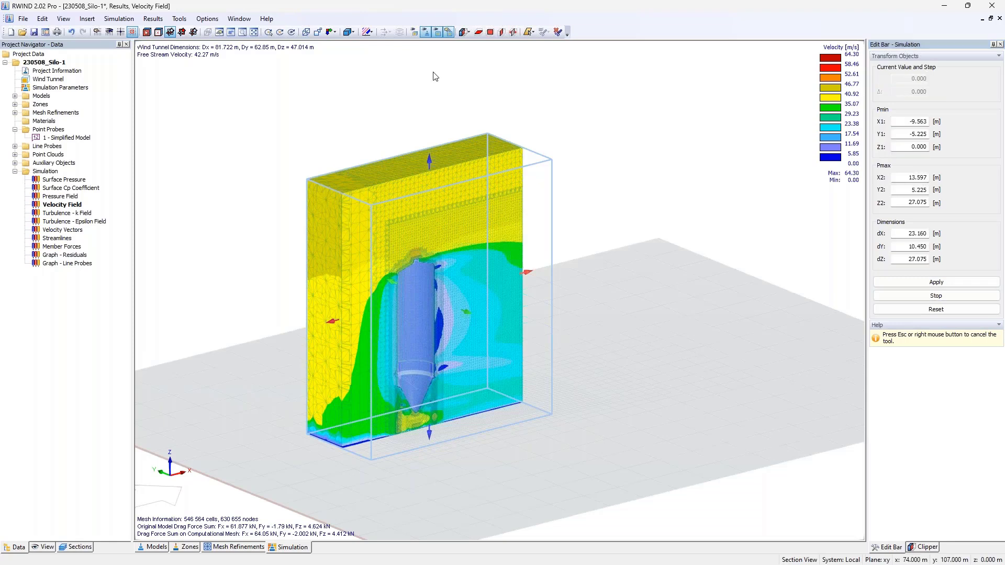
# Step: Finish editing the reduced domain and turn off its display to show the velocity field across the full wind tunnel
pyautogui.click(936, 296)
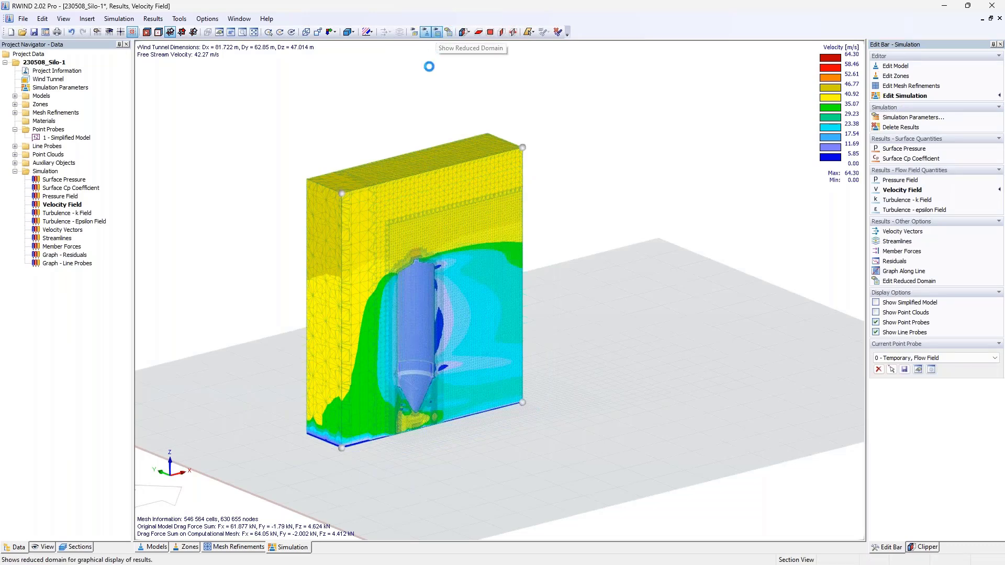
pyautogui.click(438, 33)
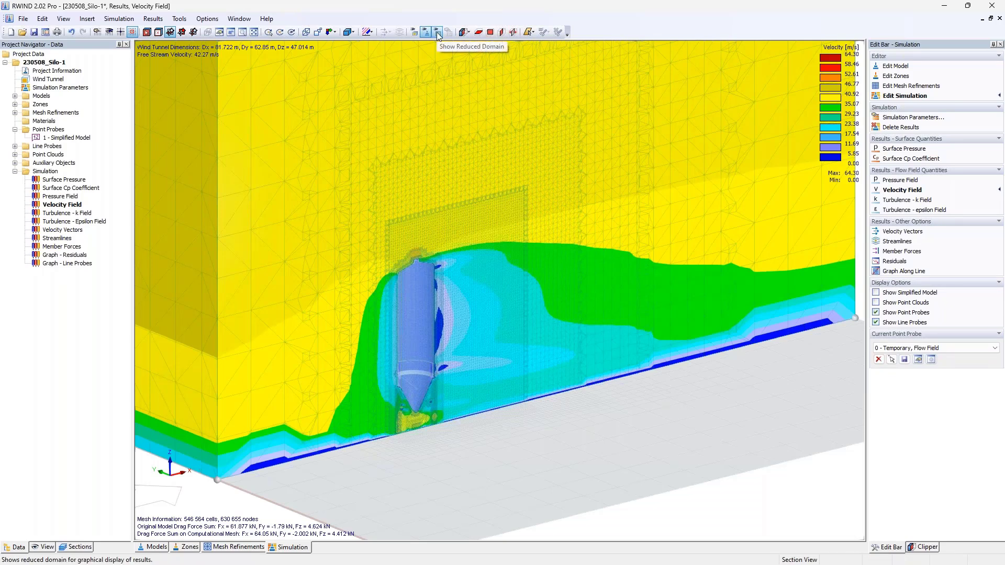
pyautogui.scroll(-4, 454, 141)
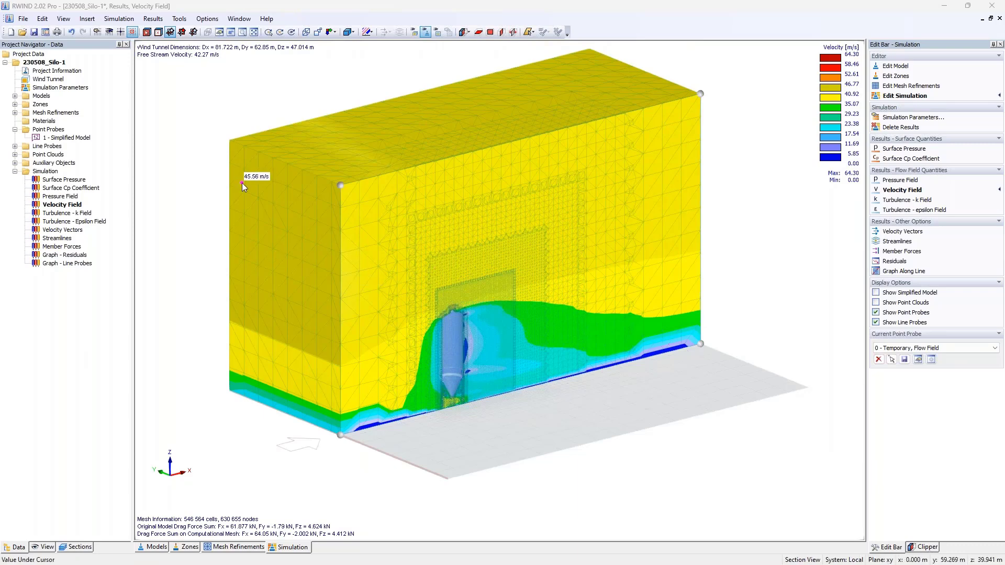
# Step: Section the velocity field with the clipper plane along +Z, -Y and -X, and move the -X plane to X 28.674 m
pyautogui.click(926, 547)
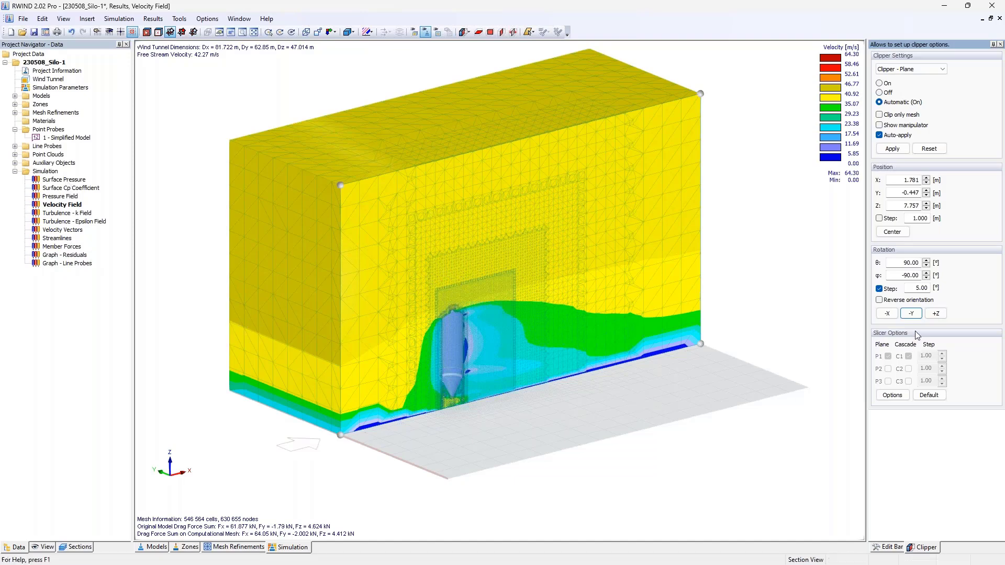
pyautogui.click(936, 313)
pyautogui.click(912, 314)
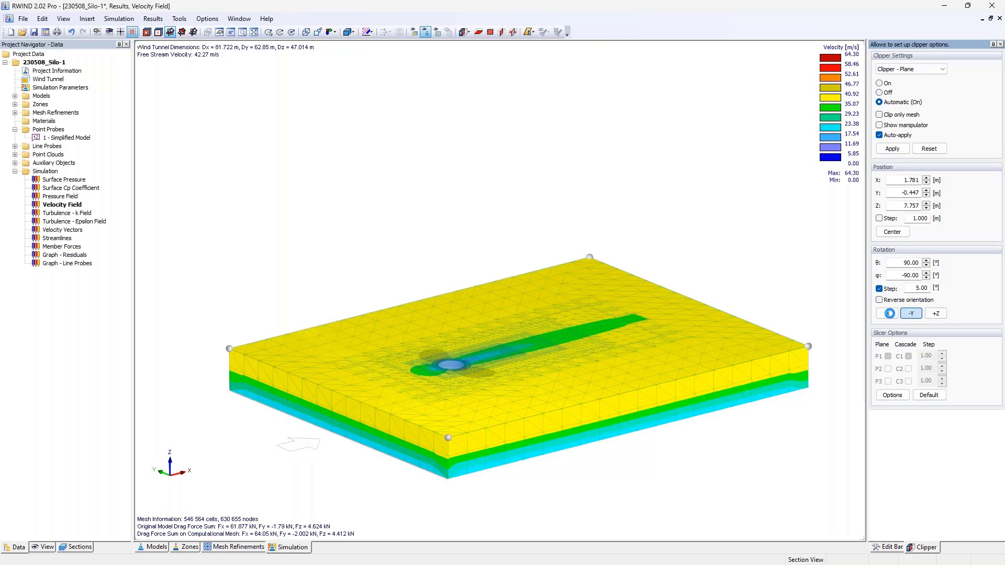
pyautogui.click(889, 314)
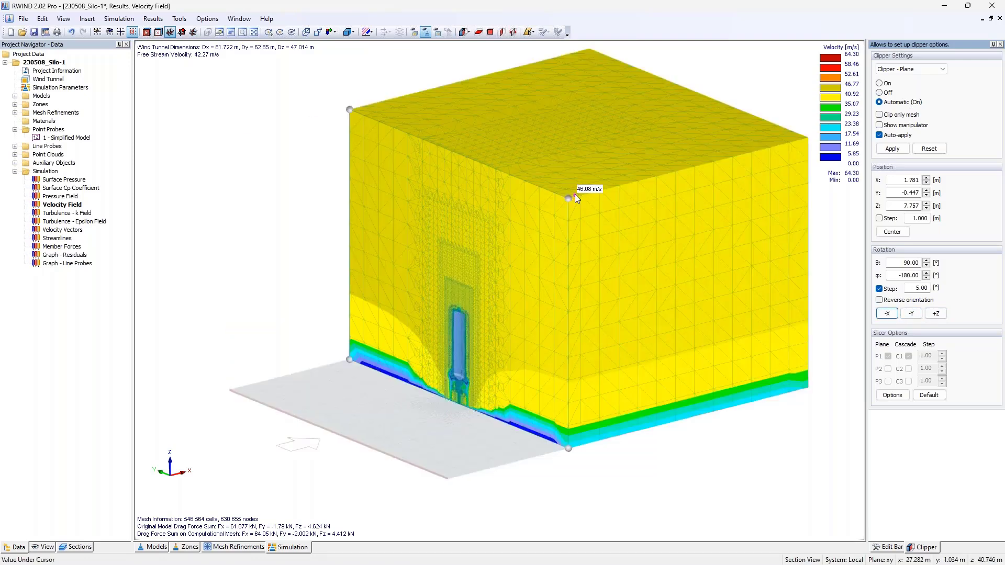
pyautogui.moveTo(576, 198); pyautogui.dragTo(694, 210)
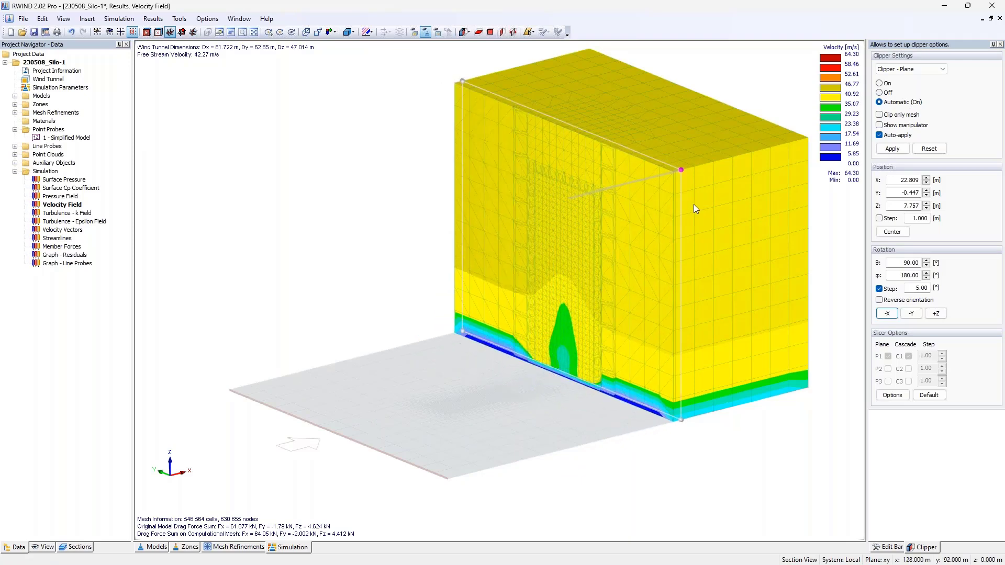
pyautogui.click(942, 198)
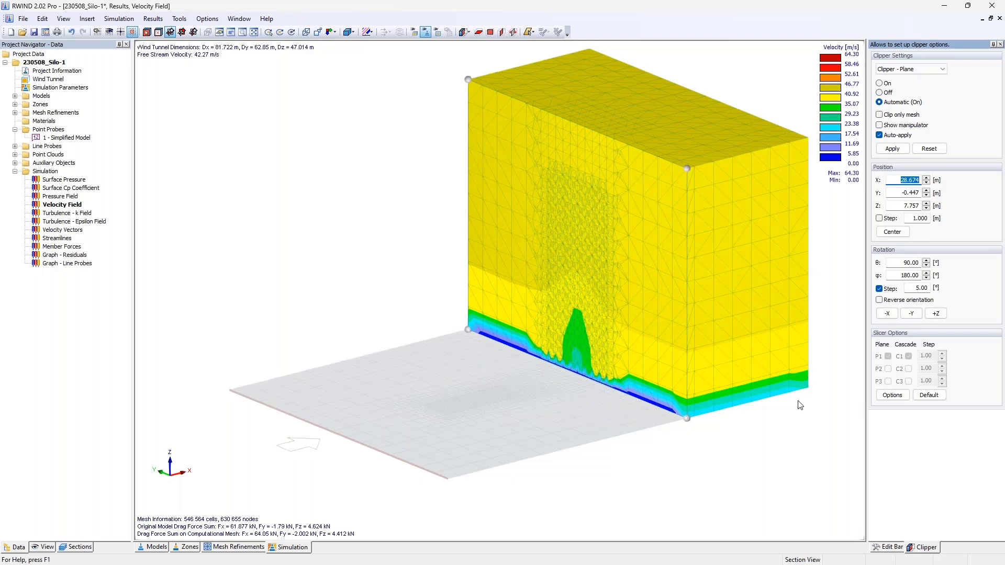
# Step: Display the Surface Pressure results on the silo, switch the clipper plane on and orient it to -Y
pyautogui.click(63, 179)
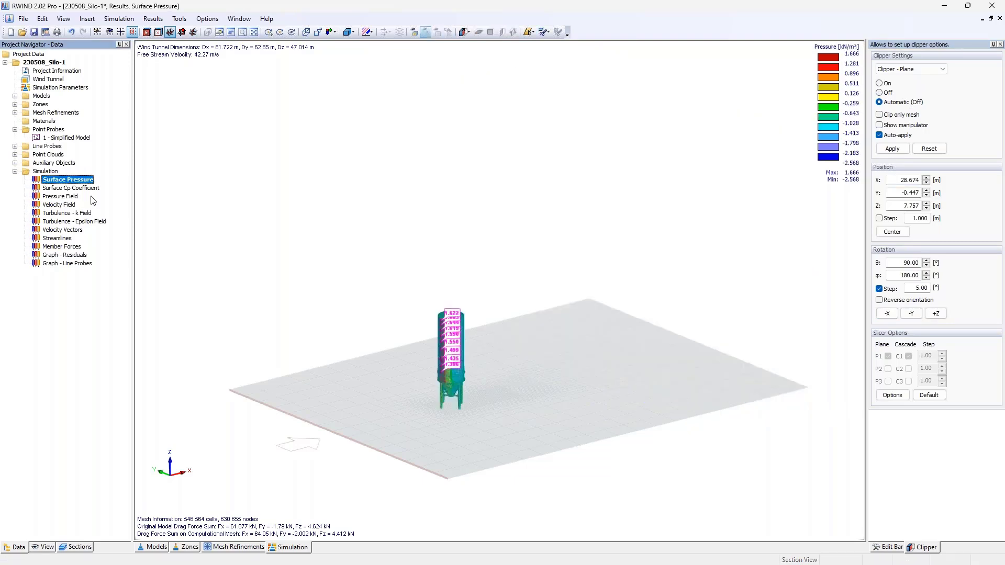
pyautogui.scroll(3, 442, 377)
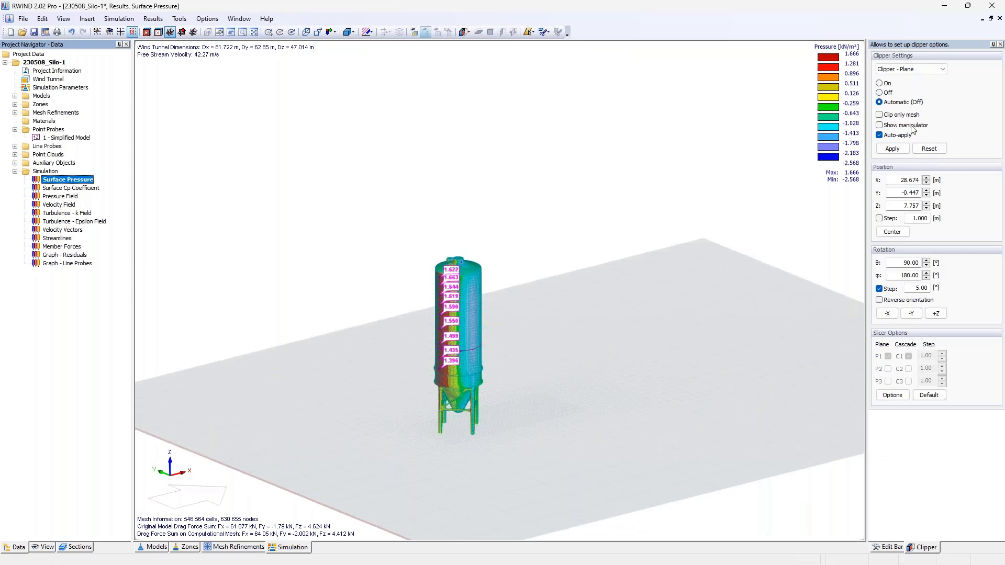
pyautogui.click(880, 84)
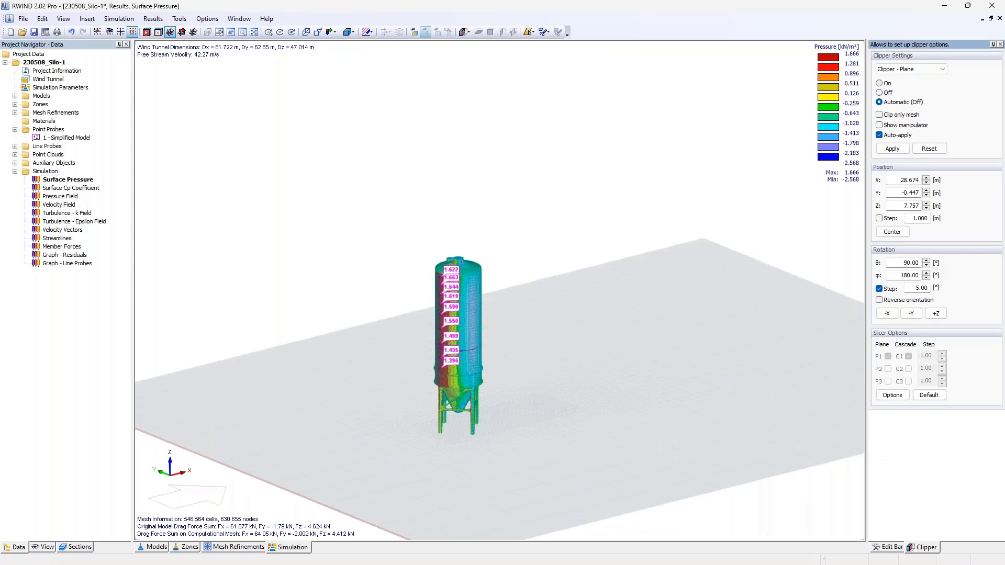
pyautogui.click(912, 314)
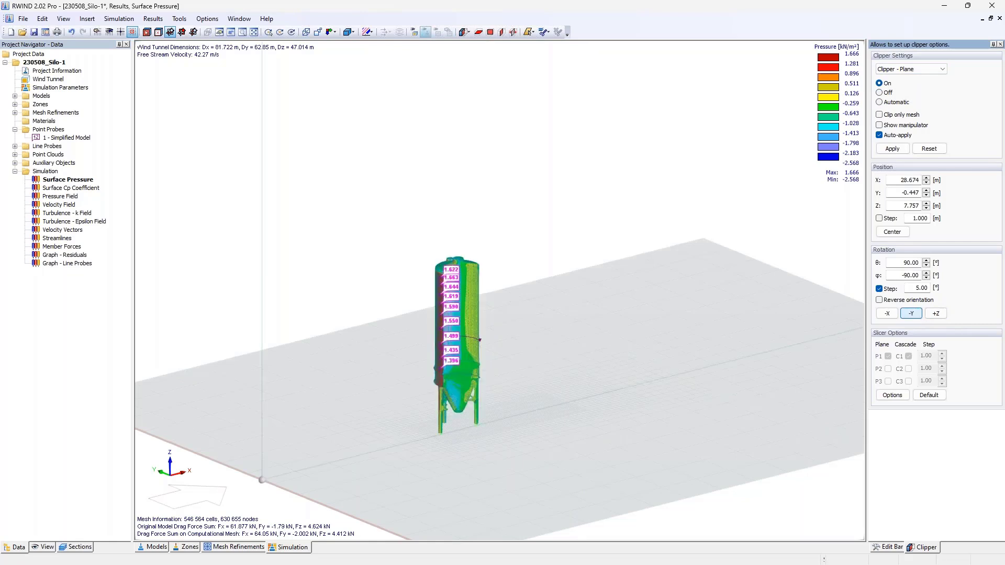
# Step: Show the clipper manipulator and move the clipping plane through the silo to Y 0.718 m
pyautogui.click(907, 125)
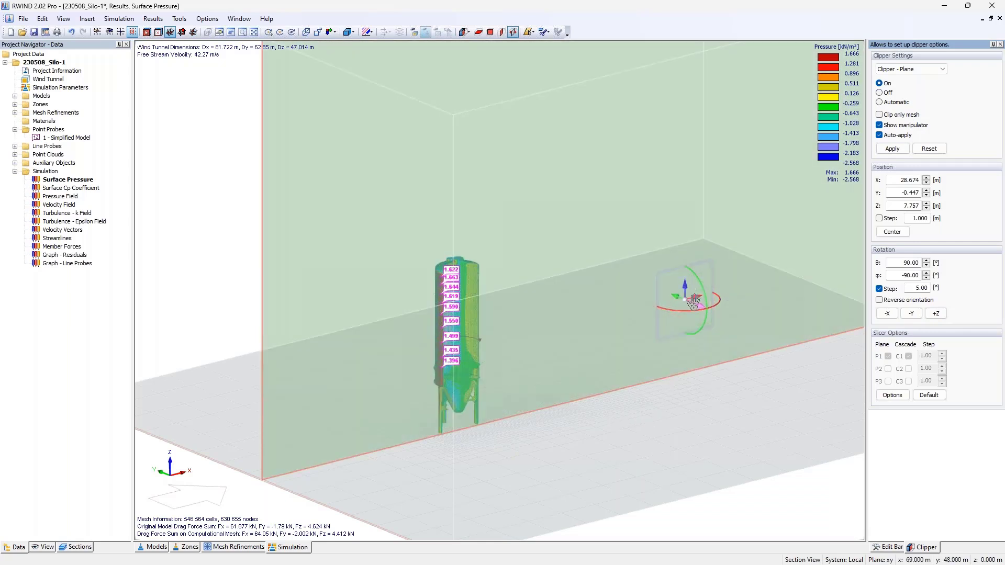
pyautogui.moveTo(694, 301); pyautogui.dragTo(685, 322)
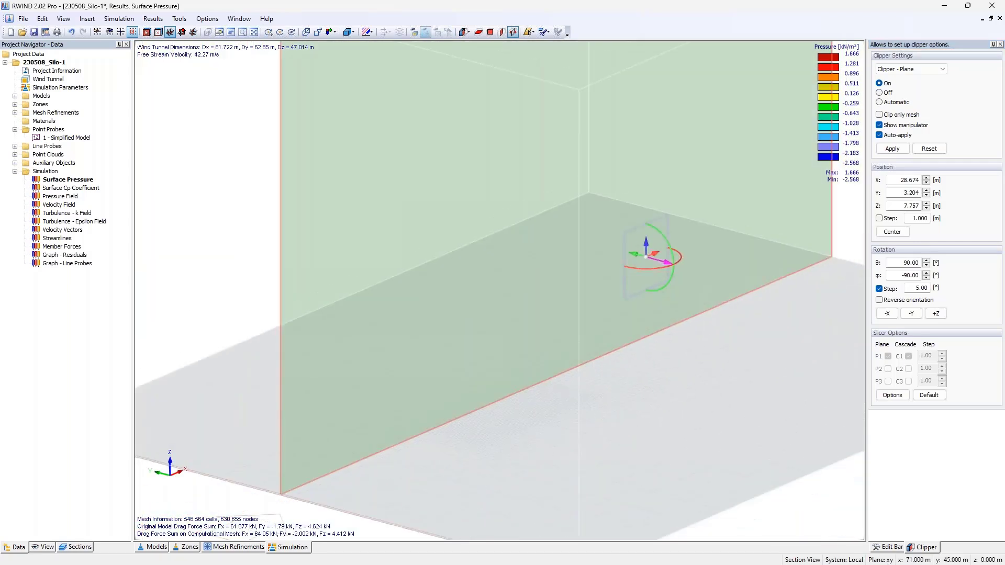
pyautogui.moveTo(669, 264); pyautogui.dragTo(687, 285)
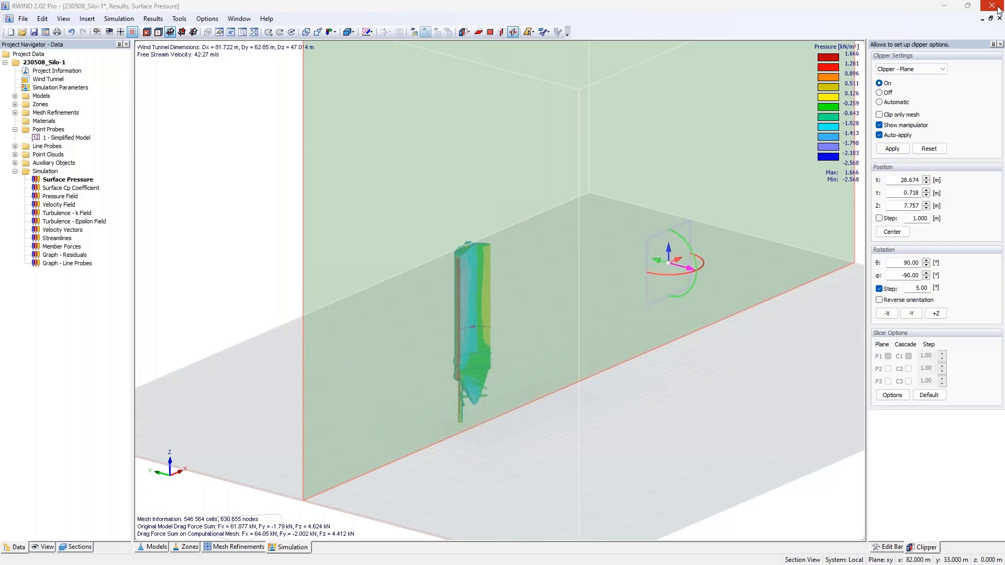
# Step: Close RWIND, return to the silo model in RFEM and view it from several sides
pyautogui.click(992, 5)
pyautogui.click(516, 309)
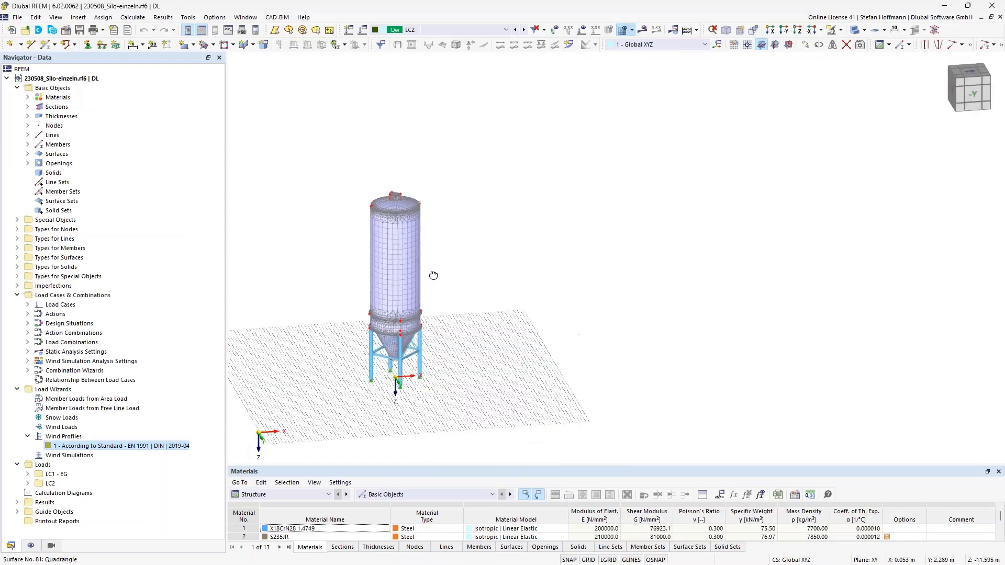
pyautogui.keyDown('ctrl'); pyautogui.moveTo(433, 274); pyautogui.dragTo(502, 445, button='middle'); pyautogui.keyUp('ctrl')
pyautogui.keyDown('ctrl'); pyautogui.moveTo(572, 291); pyautogui.dragTo(563, 299, button='middle'); pyautogui.keyUp('ctrl')
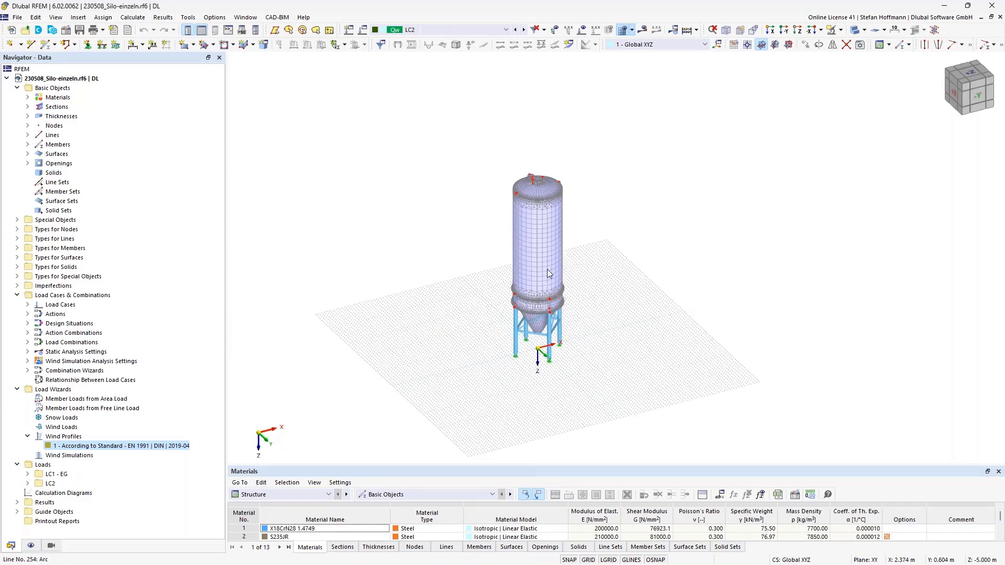
pyautogui.scroll(5, 566, 291)
pyautogui.scroll(-5, 565, 286)
pyautogui.keyDown('ctrl'); pyautogui.moveTo(565, 286); pyautogui.dragTo(581, 286, button='middle'); pyautogui.keyUp('ctrl')
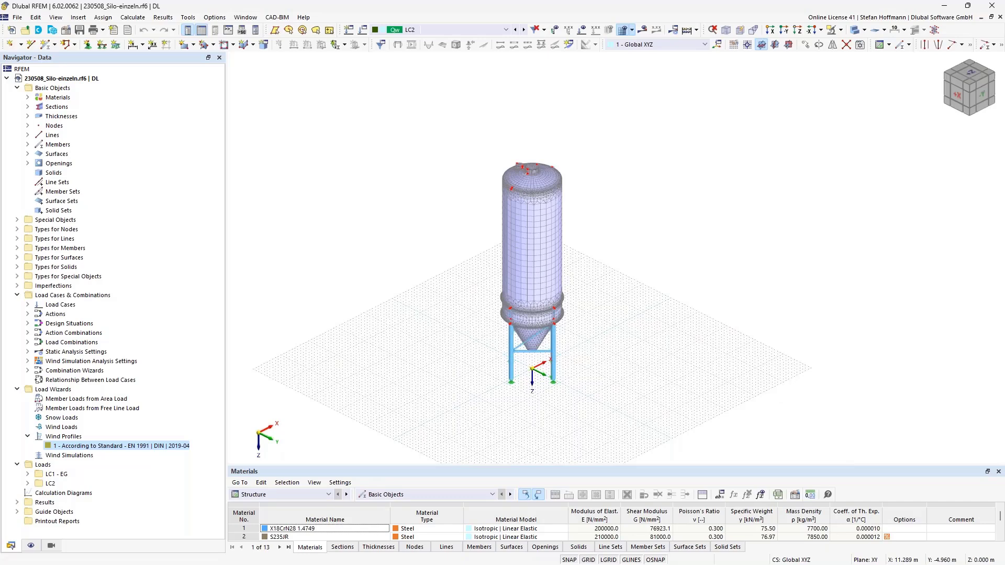
pyautogui.keyDown('ctrl'); pyautogui.moveTo(589, 291); pyautogui.dragTo(545, 200, button='middle'); pyautogui.keyUp('ctrl')
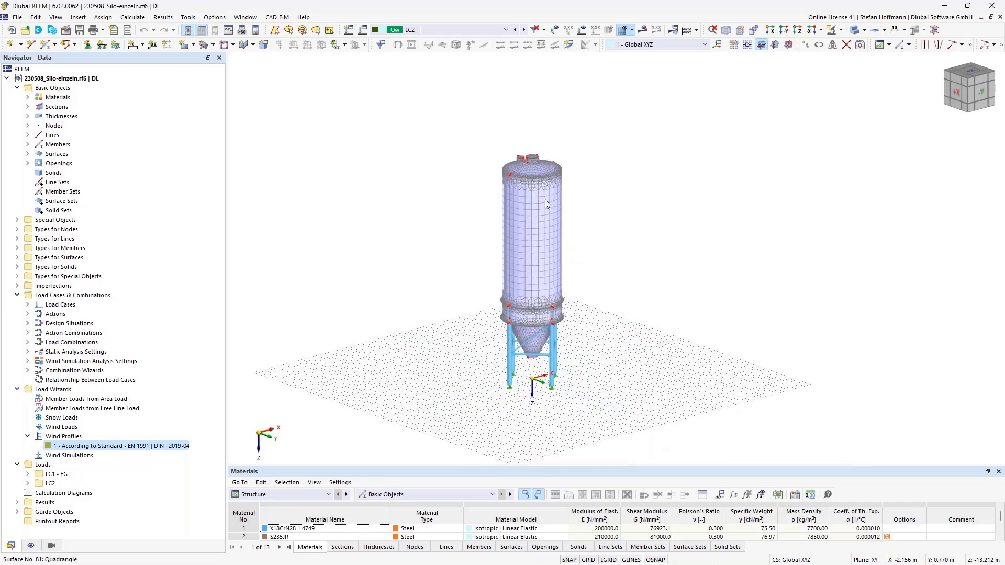
pyautogui.click(581, 32)
pyautogui.click(582, 32)
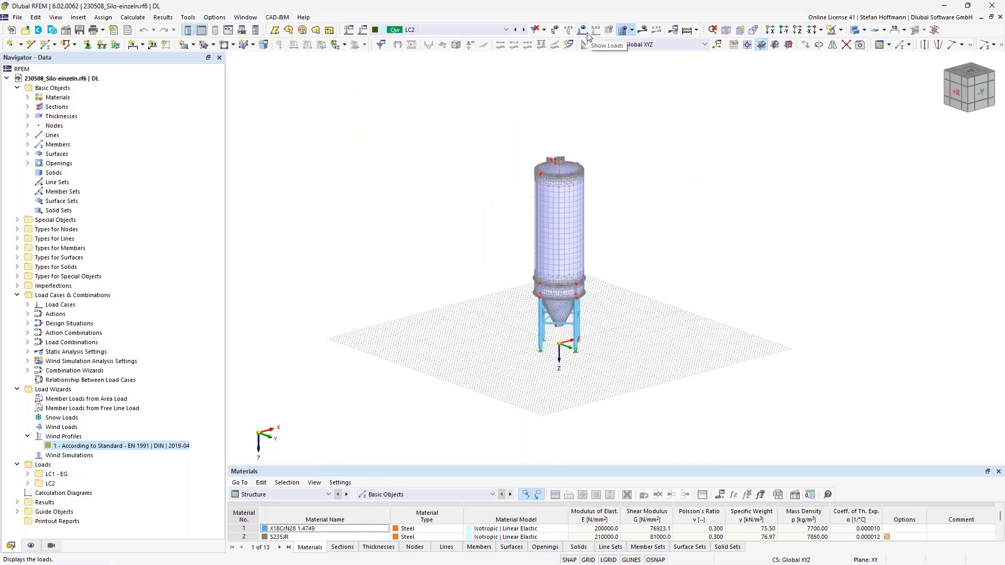
# Step: Review the wind simulation options in the mesh settings, including the level of detail and optimized member topology, and close them unchanged
pyautogui.click(133, 17)
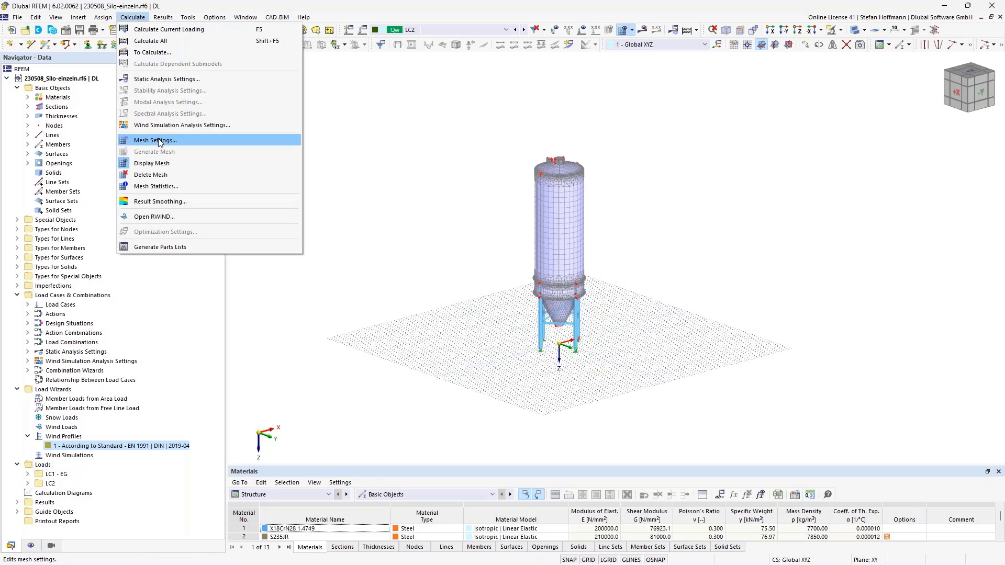
pyautogui.click(156, 140)
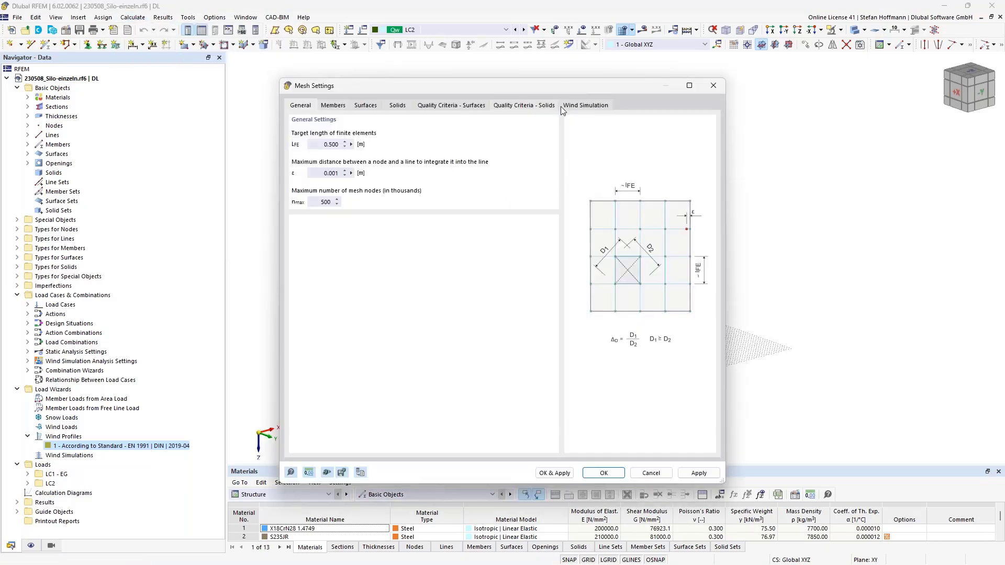
pyautogui.click(581, 106)
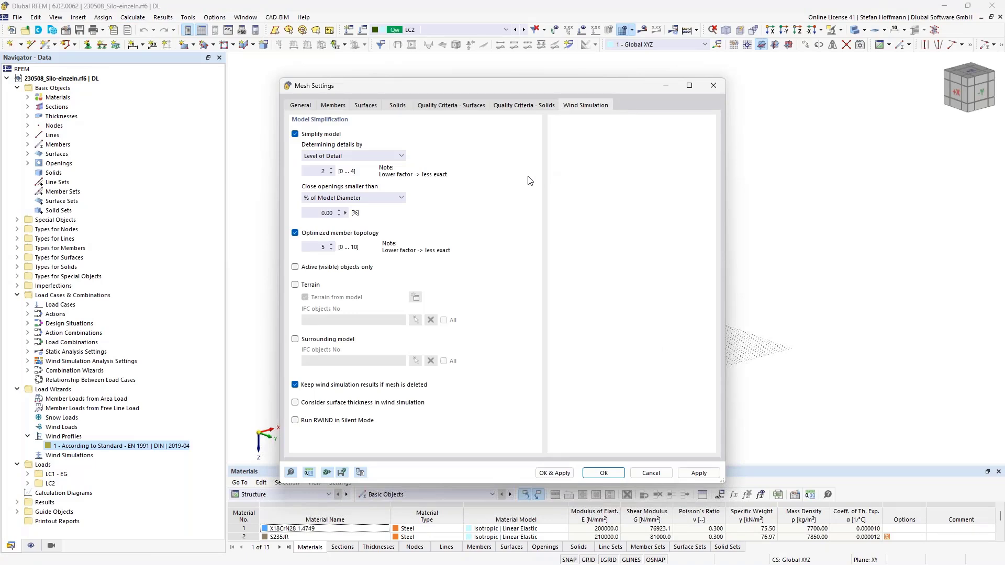
pyautogui.doubleClick(323, 171)
pyautogui.doubleClick(328, 248)
pyautogui.moveTo(444, 87); pyautogui.dragTo(219, 95)
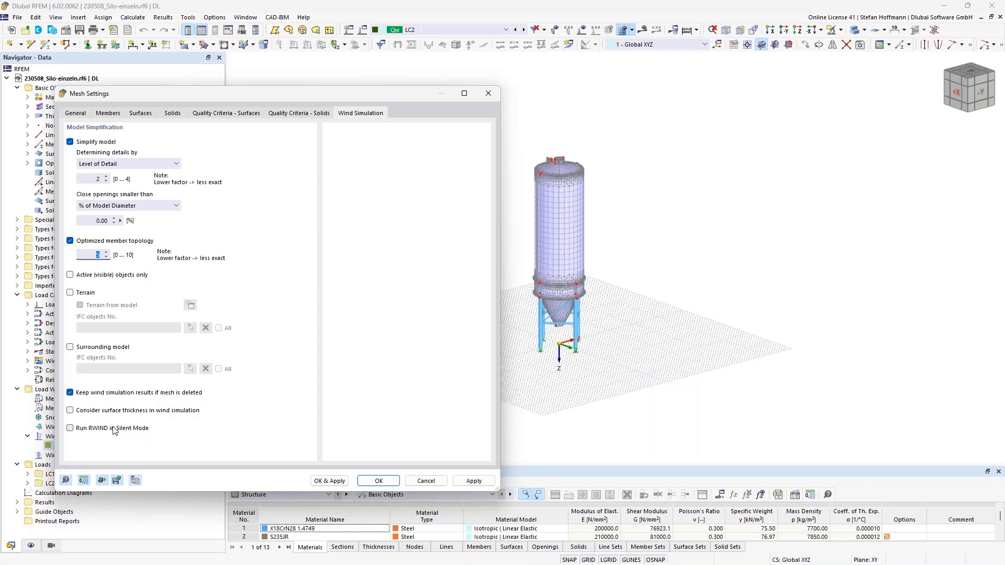
pyautogui.click(492, 93)
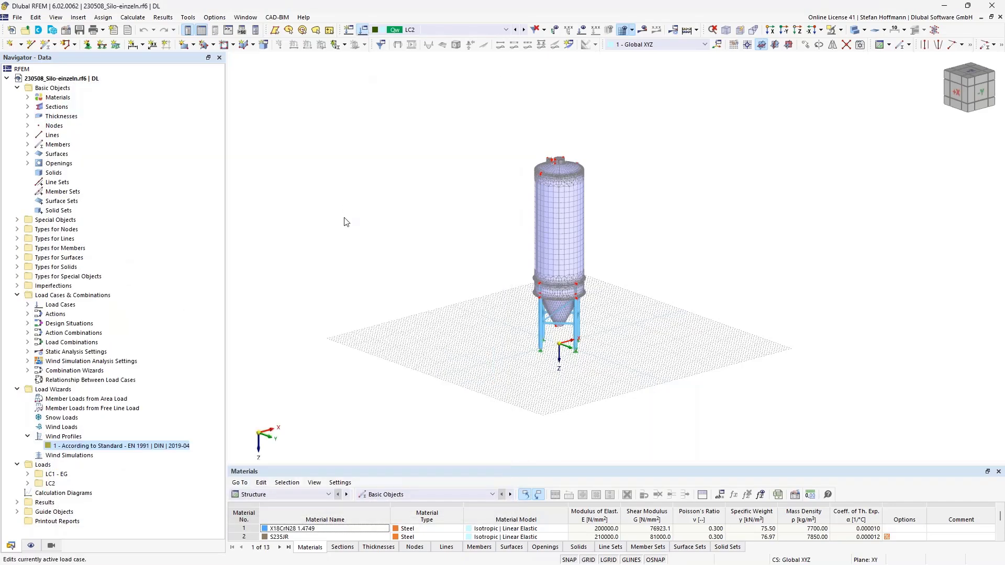
# Step: Review load case LC2's wind simulation analysis settings WA1, covering the main, steady flow and residual pressure parameters
pyautogui.click(376, 29)
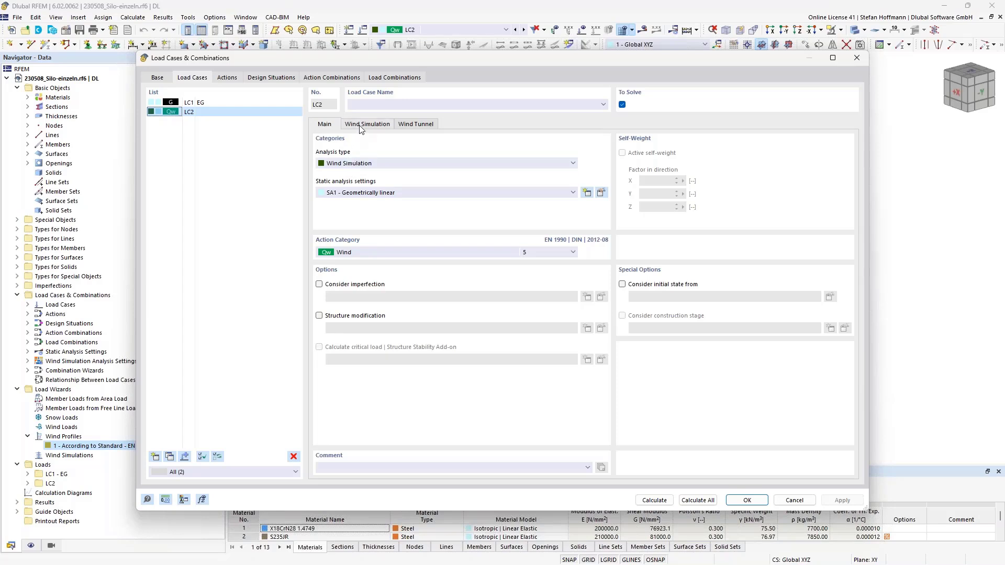
pyautogui.click(389, 123)
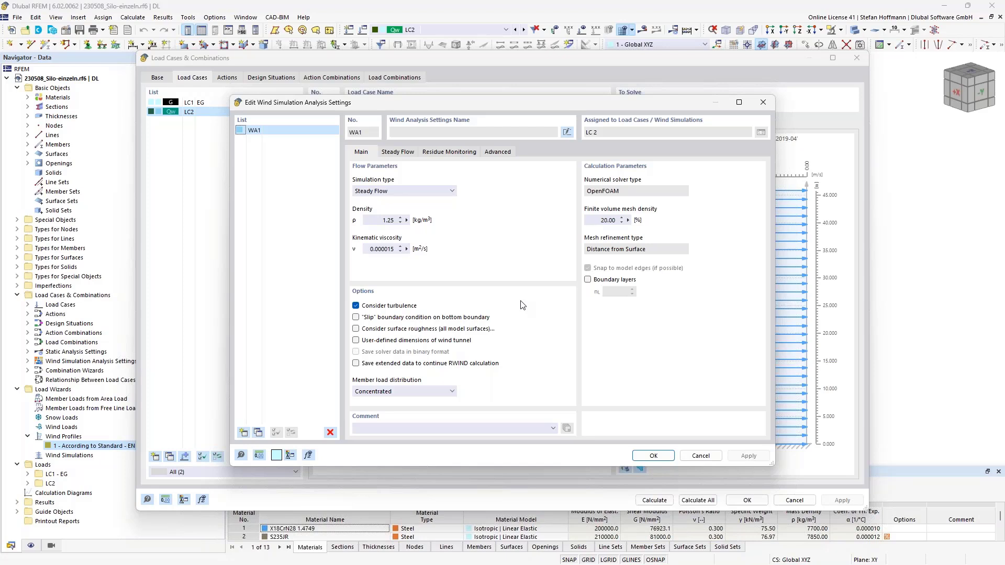
pyautogui.click(398, 152)
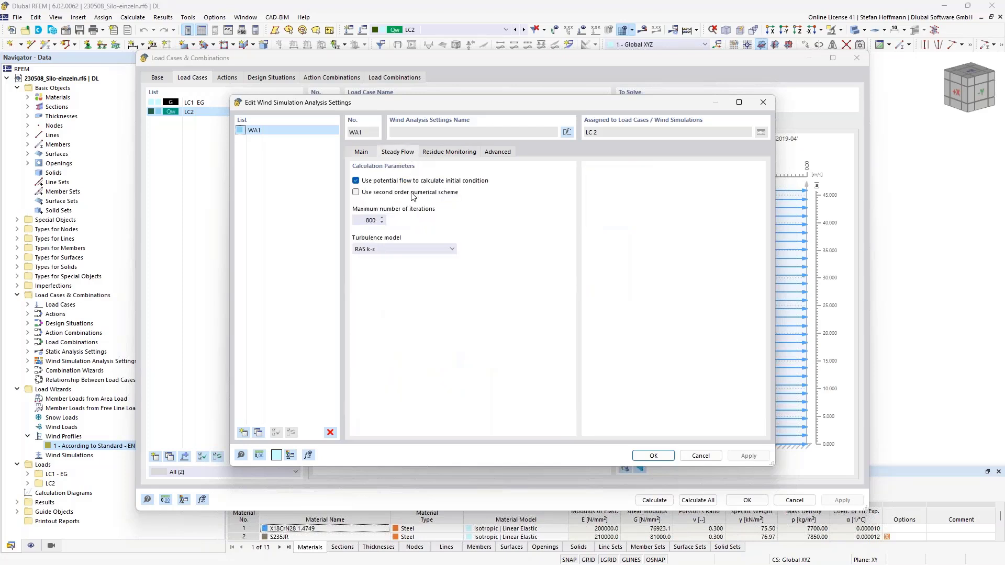
pyautogui.moveTo(353, 223); pyautogui.dragTo(414, 231)
pyautogui.click(497, 153)
pyautogui.click(468, 158)
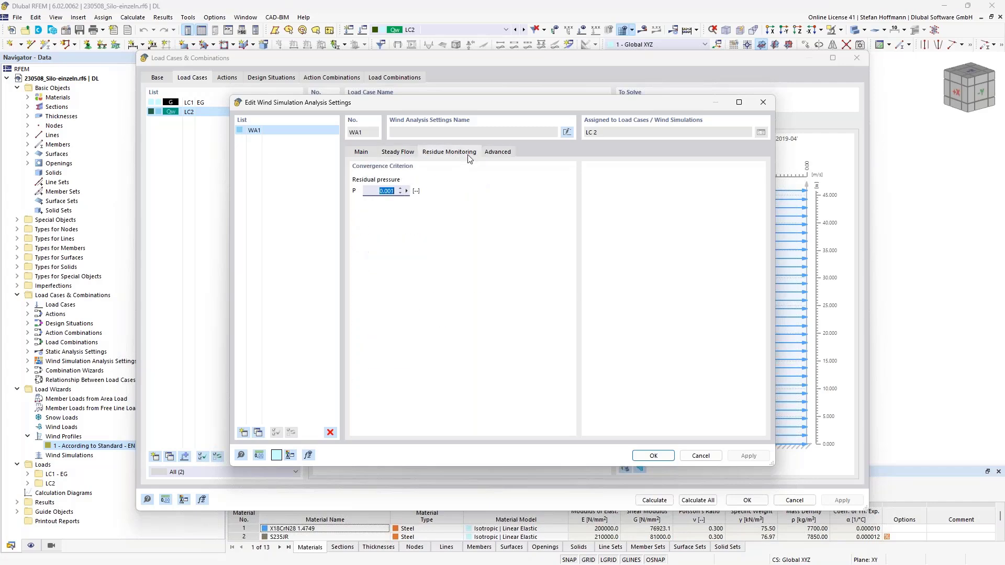
pyautogui.click(405, 156)
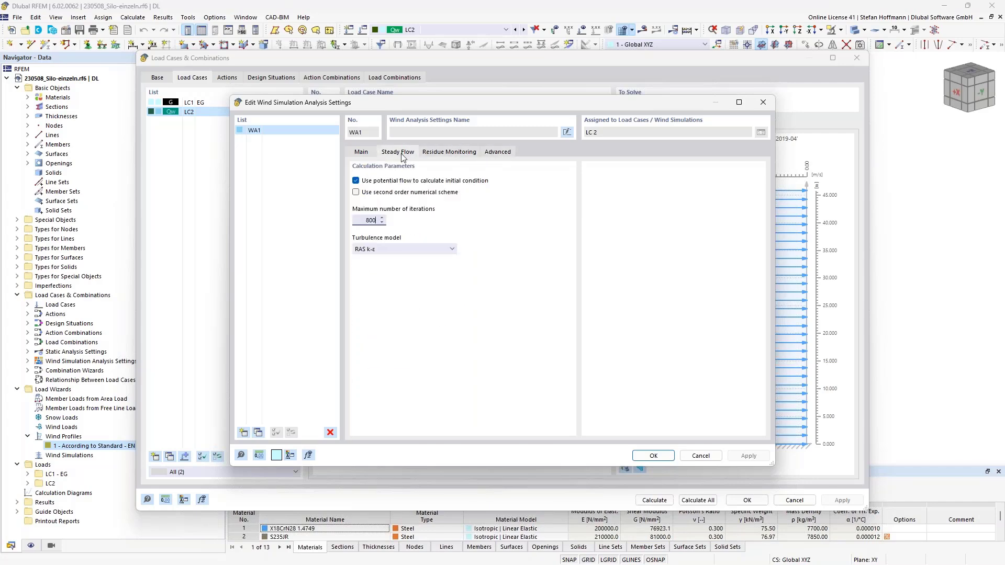
pyautogui.click(764, 103)
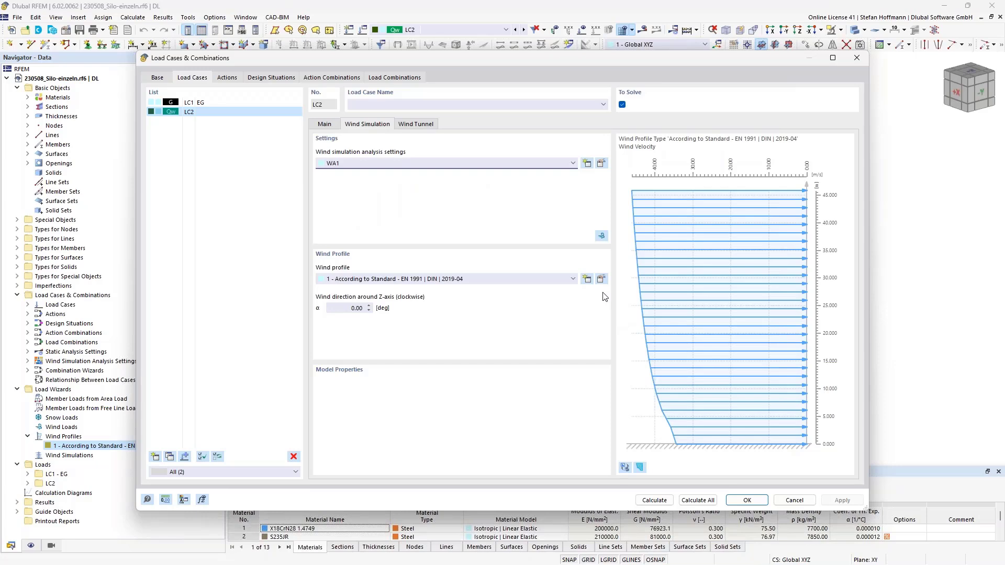
# Step: Examine the wind profile assigned to LC2 and close the load case settings
pyautogui.click(602, 279)
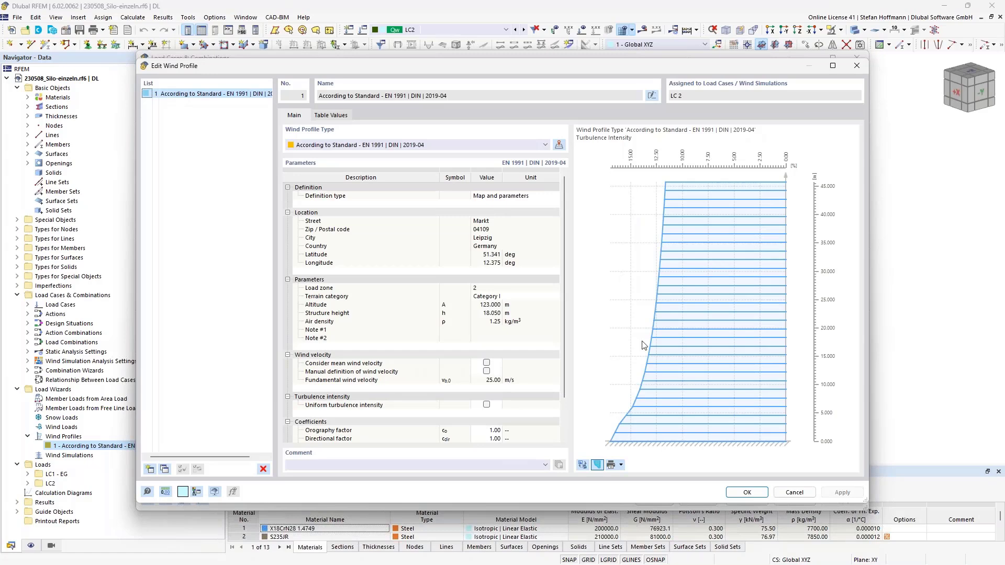
pyautogui.click(856, 65)
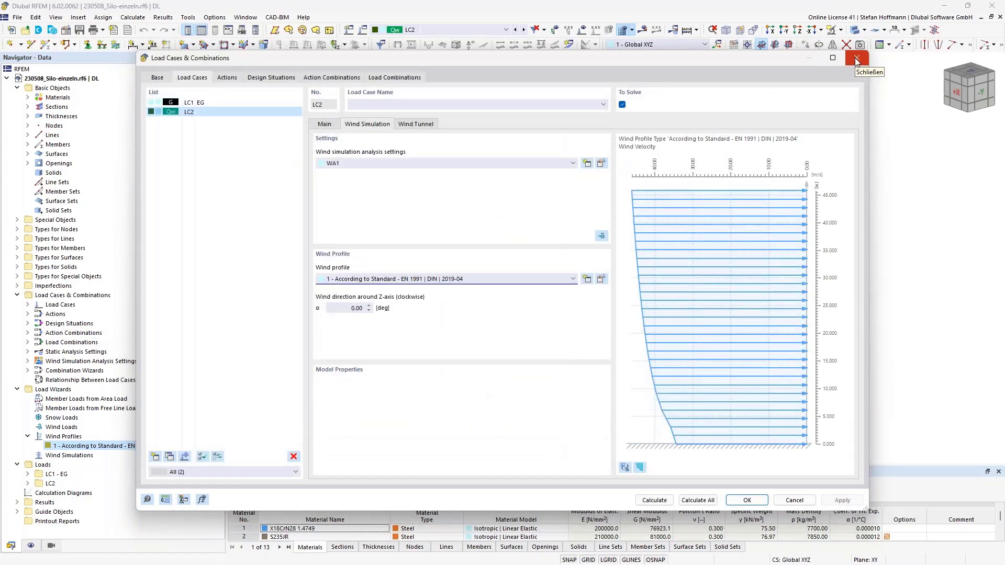
pyautogui.click(857, 60)
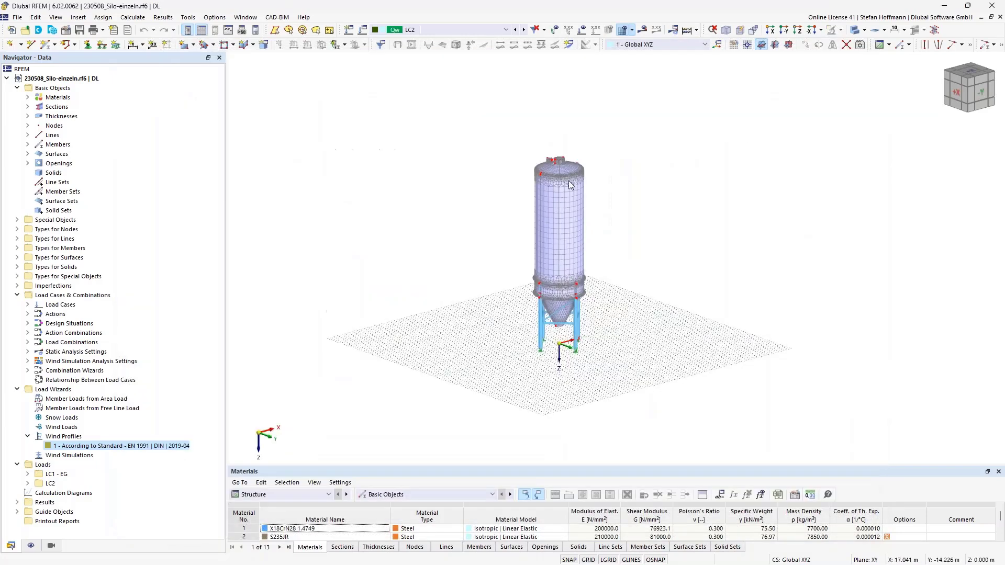
pyautogui.click(377, 30)
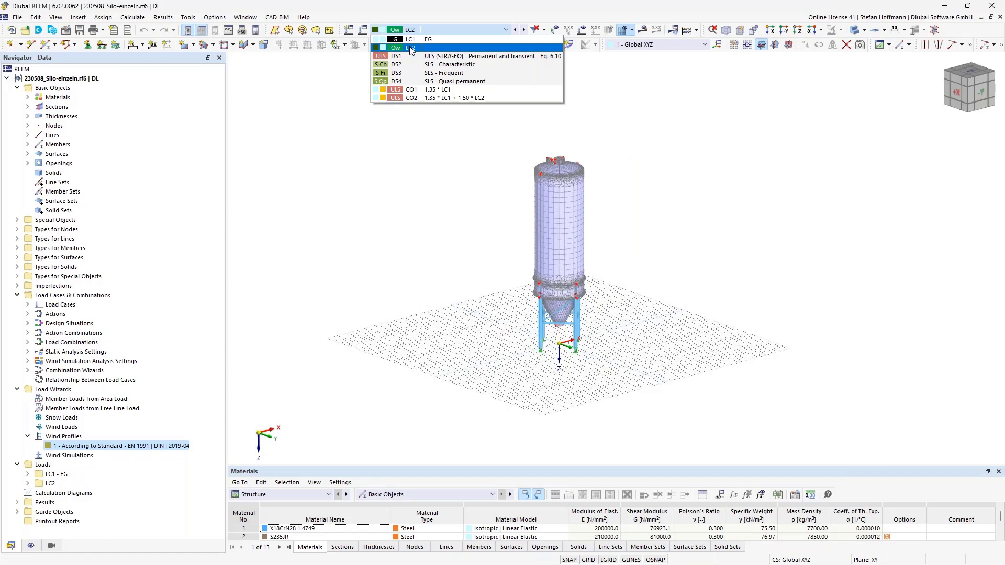
pyautogui.click(433, 155)
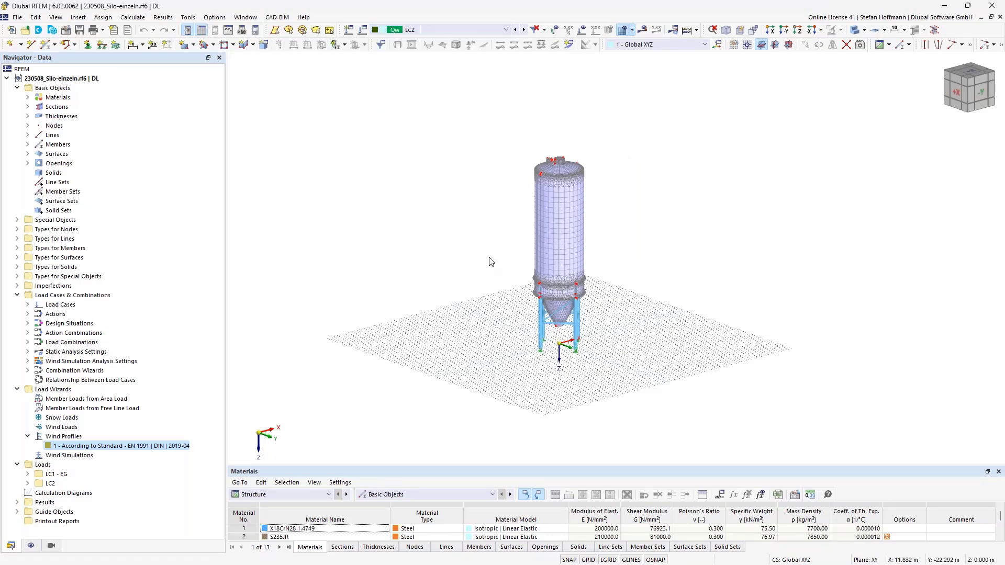
# Step: Start a new wind simulation load wizard with a step angle of 45° and an end angle of 180°
pyautogui.click(72, 457)
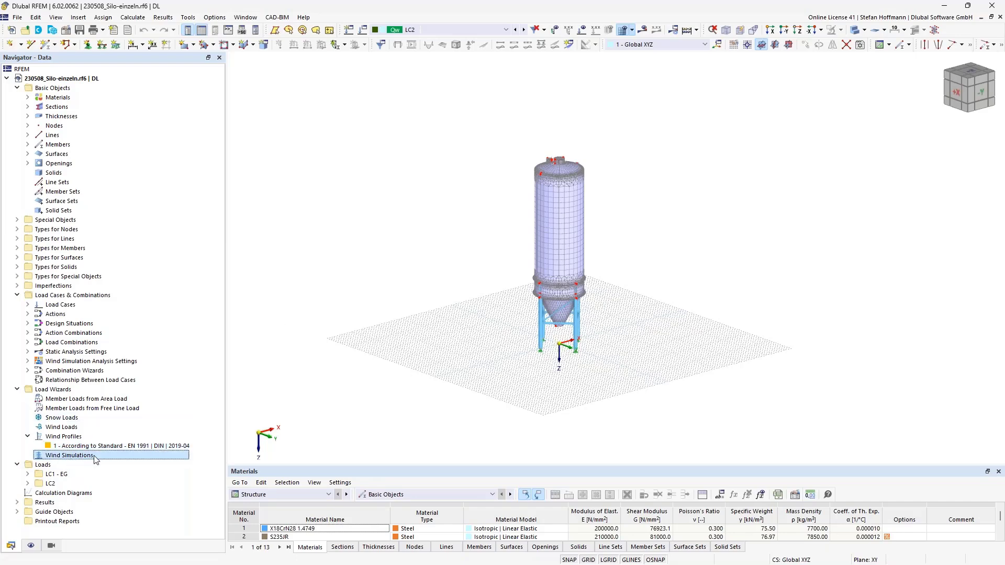
pyautogui.doubleClick(96, 457)
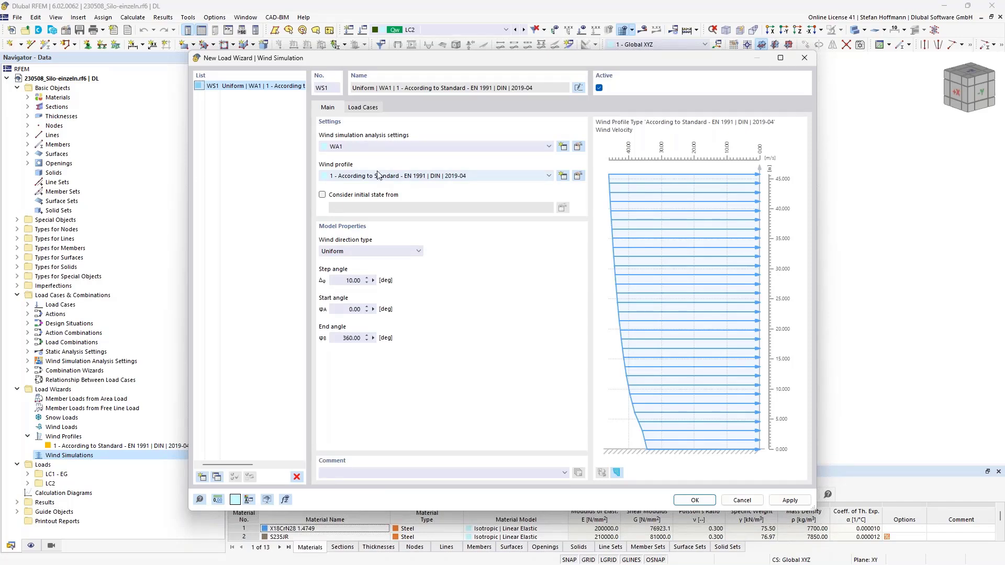
pyautogui.doubleClick(346, 281)
pyautogui.write('45')
pyautogui.click(344, 339)
pyautogui.hotkey('shift', 'End')
pyautogui.write('180')
# Step: Review the load cases the wind simulation wizard would generate for each direction, and cancel the wizard
pyautogui.click(372, 107)
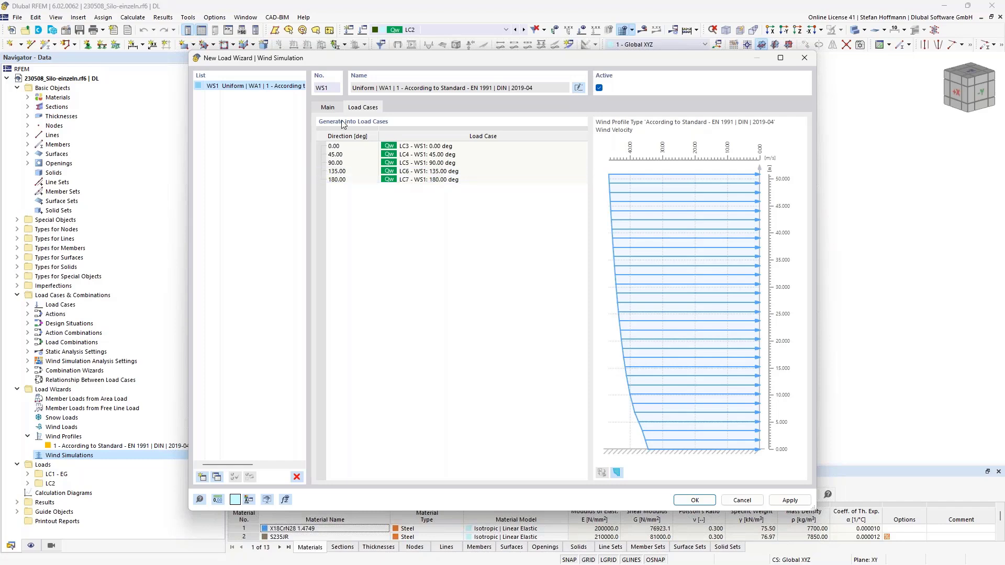
pyautogui.click(330, 108)
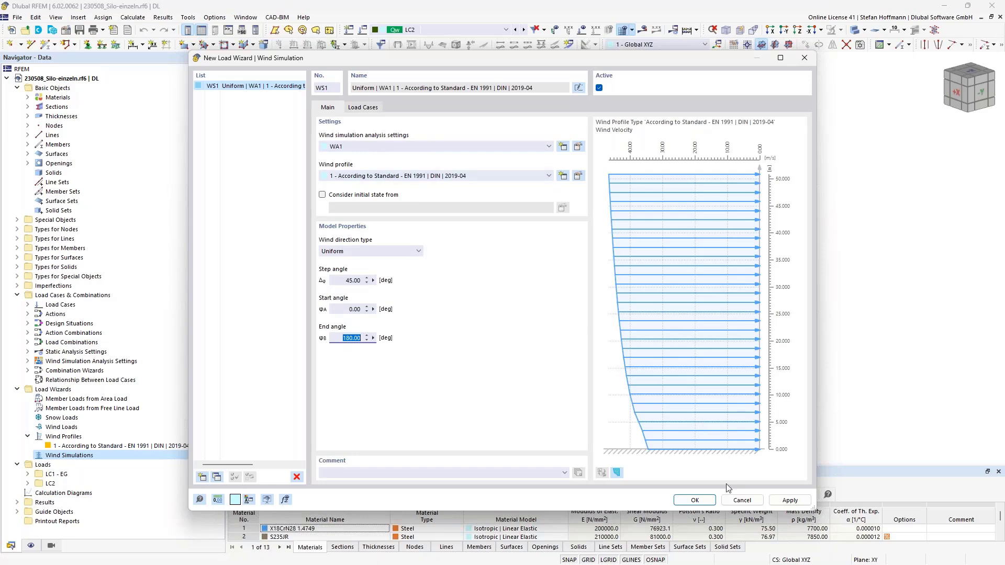
pyautogui.click(731, 500)
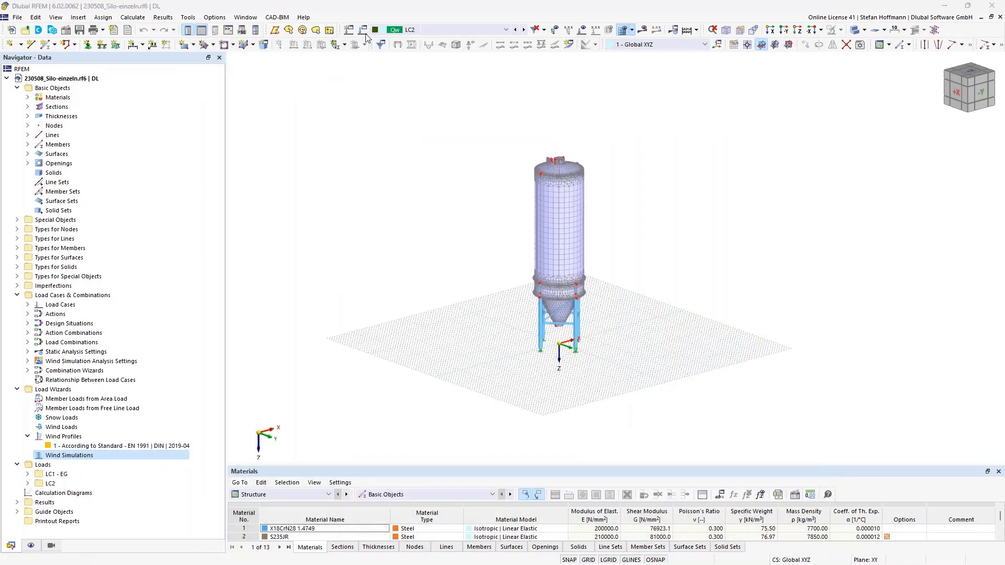
# Step: Try adding two wind load cases, LC3 and LC4, with wind directions of 15° and 30°, and discard them
pyautogui.click(376, 29)
pyautogui.click(169, 457)
pyautogui.click(378, 125)
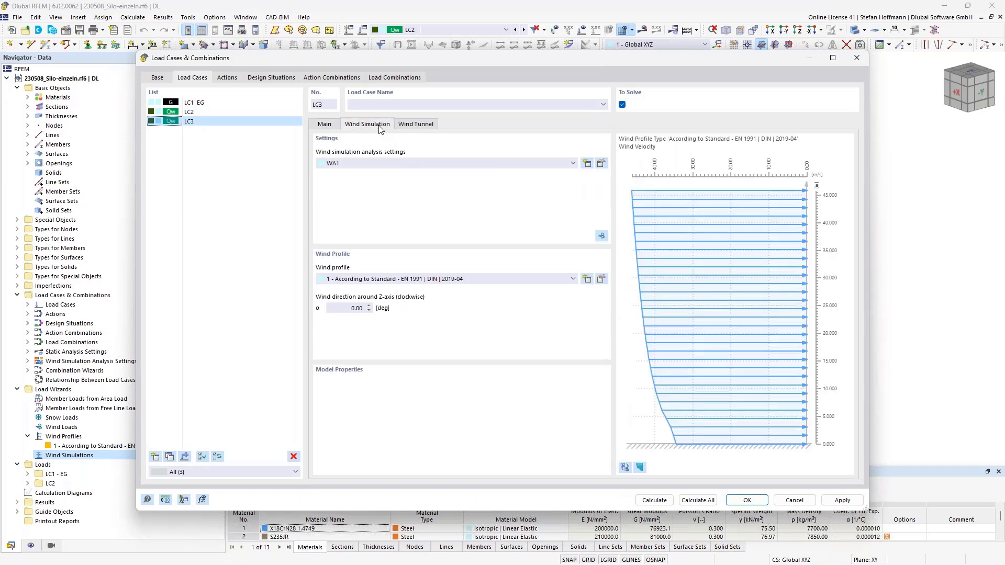
pyautogui.click(347, 309)
pyautogui.write('15')
pyautogui.click(170, 457)
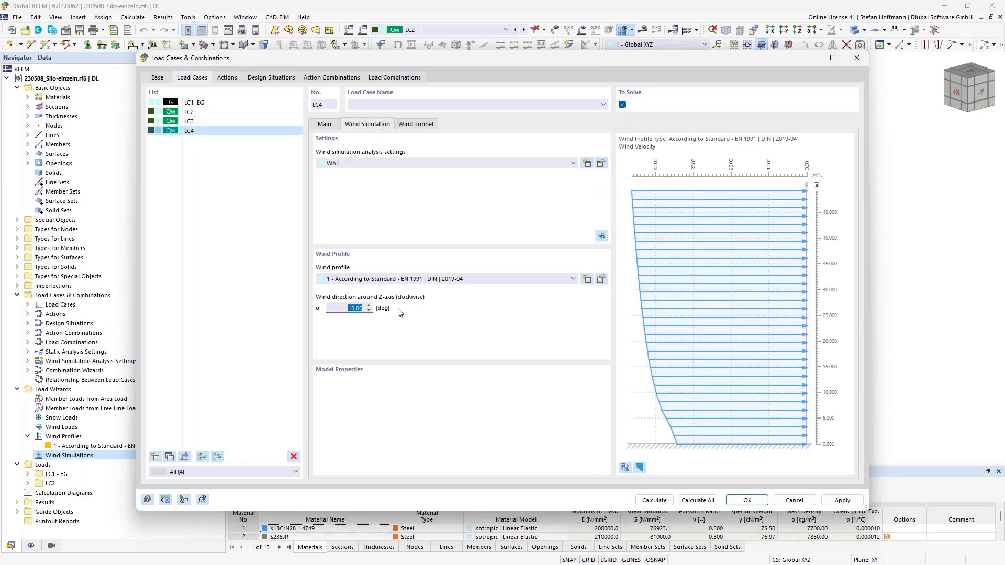
pyautogui.write('30')
pyautogui.click(855, 60)
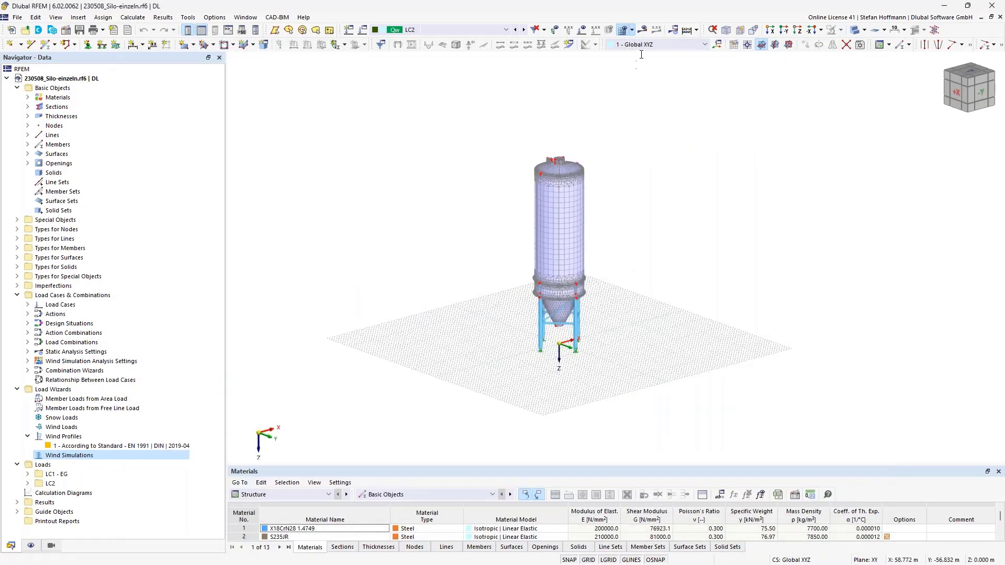
# Step: Display the LC2 results with the RWIND wind load distribution on the silo and view them up close
pyautogui.click(642, 29)
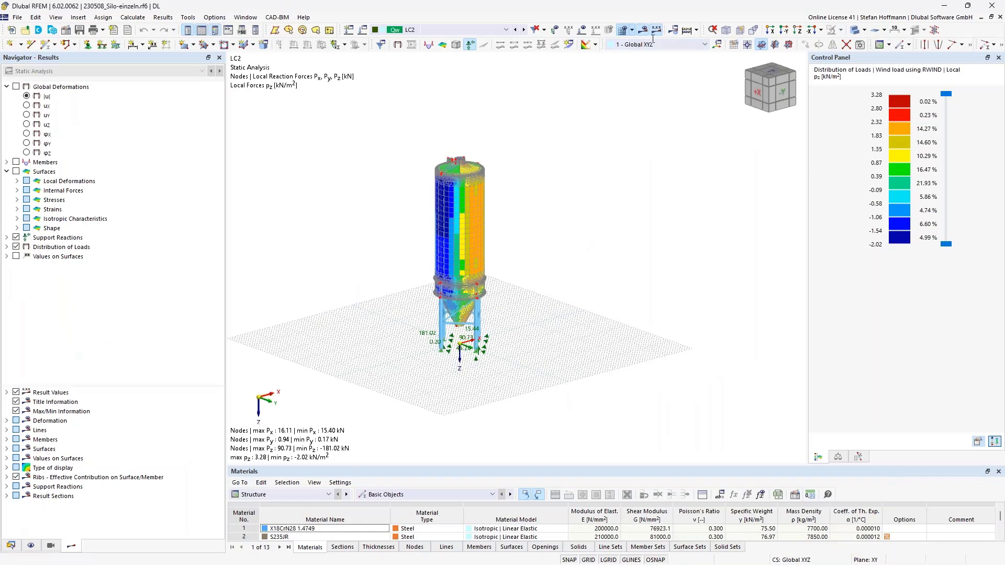
pyautogui.scroll(5, 527, 168)
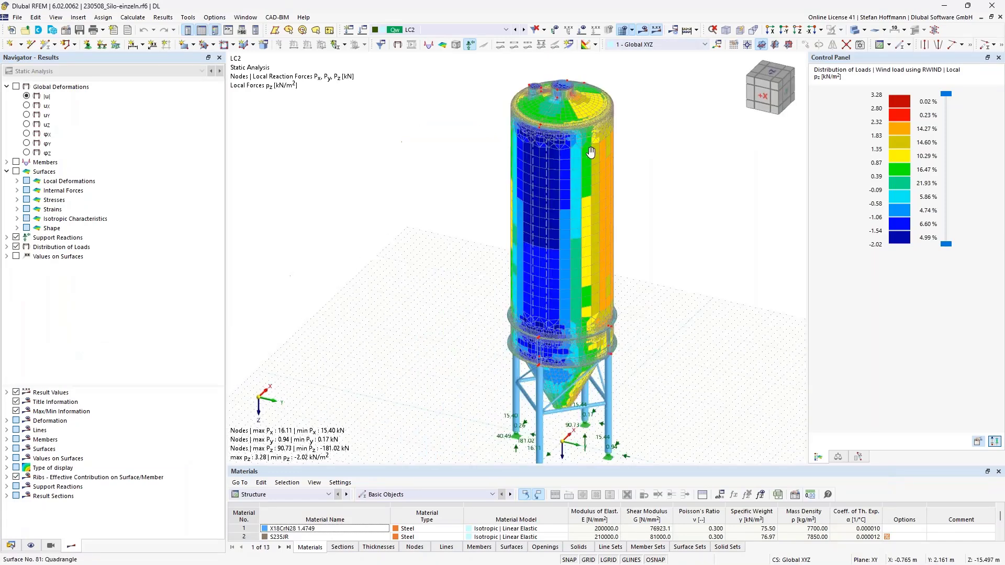
pyautogui.moveTo(539, 157); pyautogui.dragTo(566, 152, button='middle')
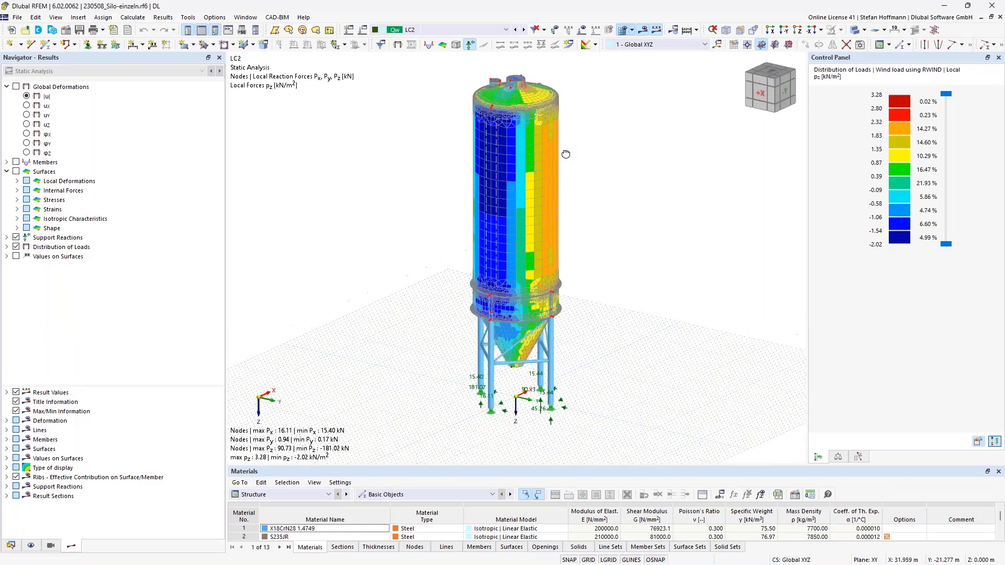
pyautogui.scroll(-2, 569, 129)
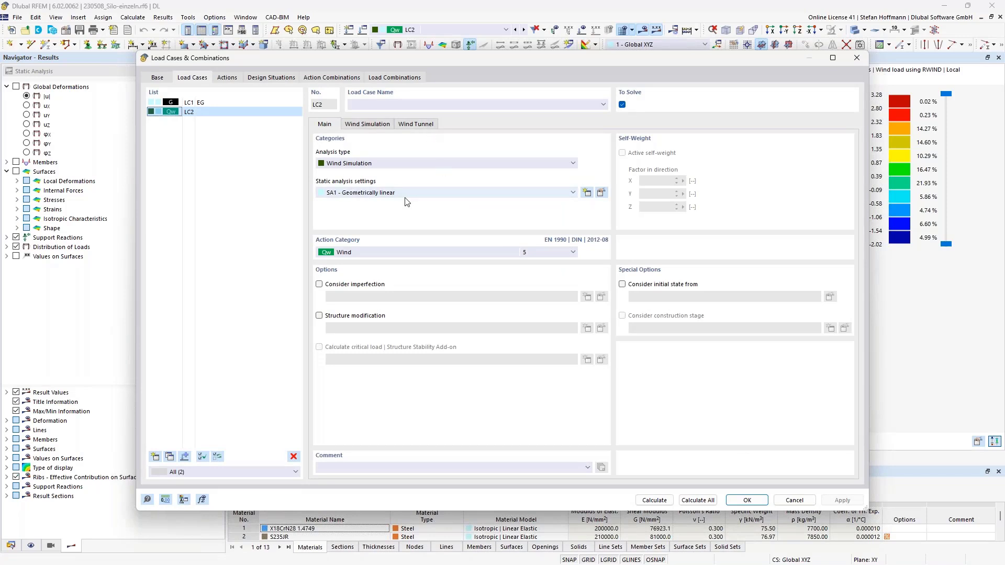
# Step: Open LC2's wind simulation in RWIND to view the surface pressure, and return to RFEM with the load case settings closed
pyautogui.click(370, 125)
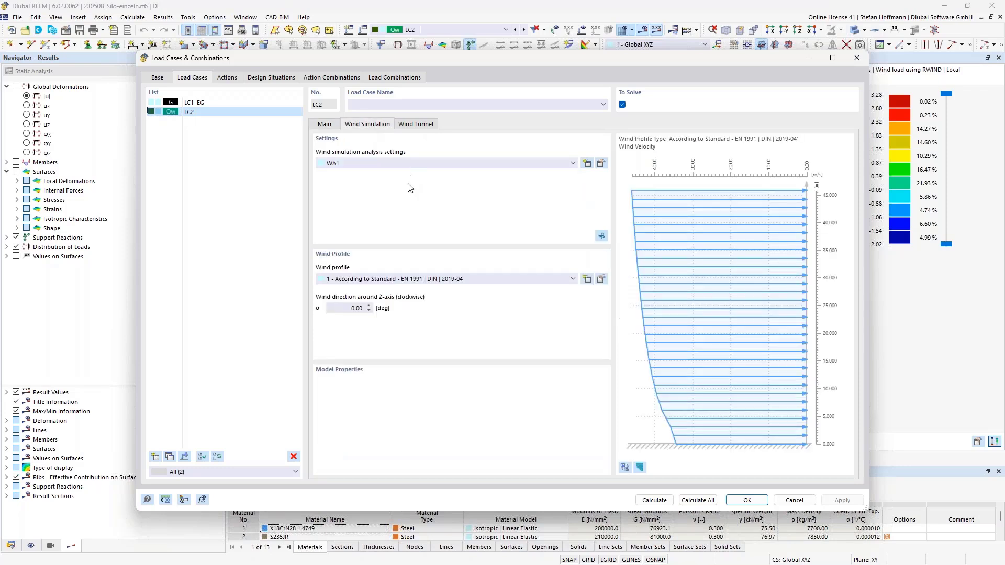
pyautogui.click(600, 236)
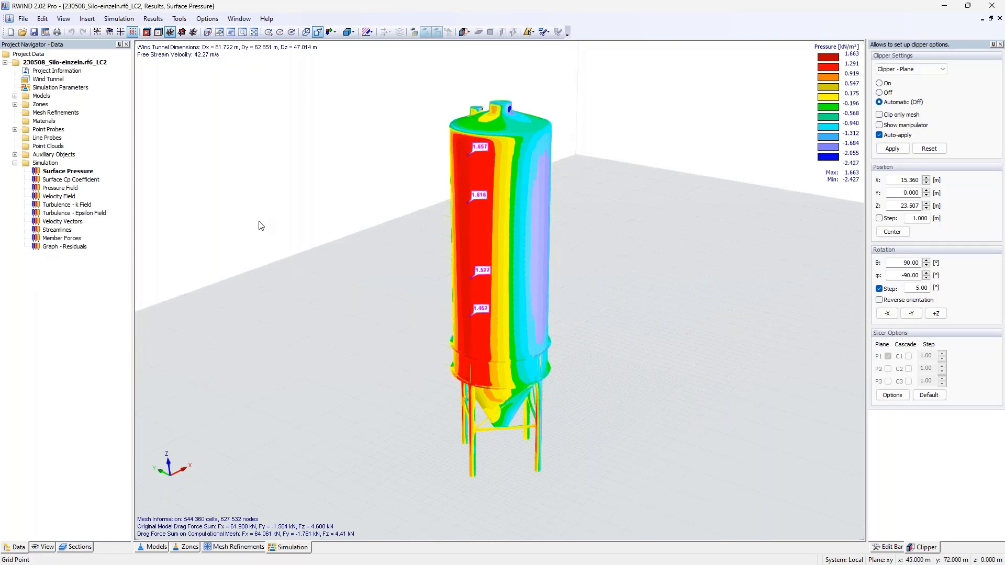
pyautogui.click(991, 6)
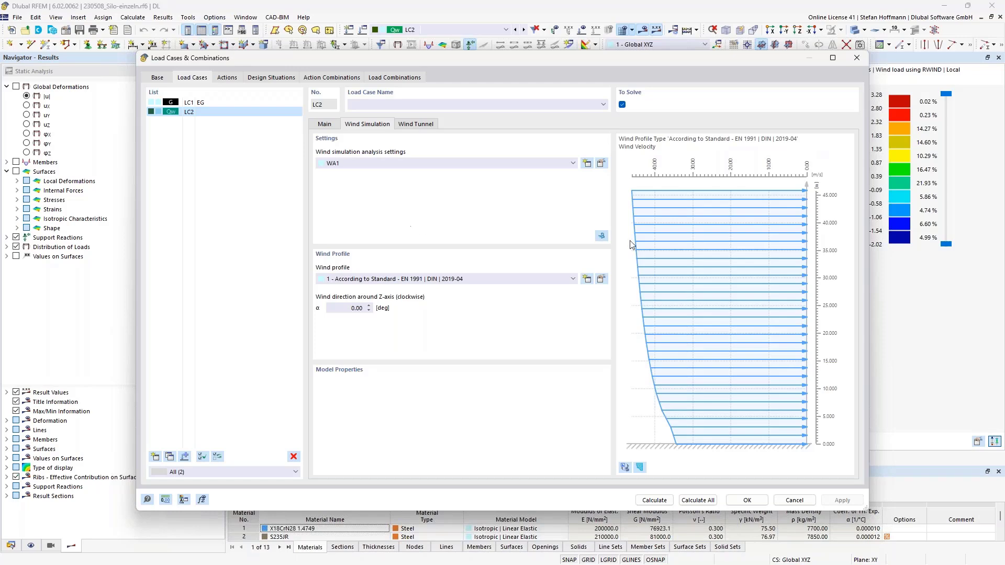
pyautogui.click(857, 58)
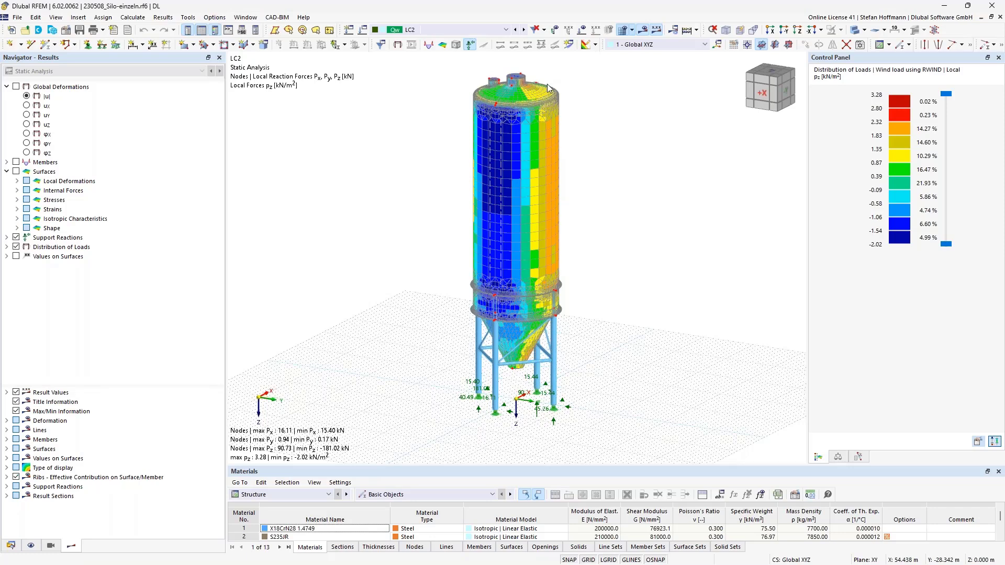
# Step: Expand the load distribution results and examine LC2's static analysis overview for the sum of loads in X
pyautogui.click(7, 248)
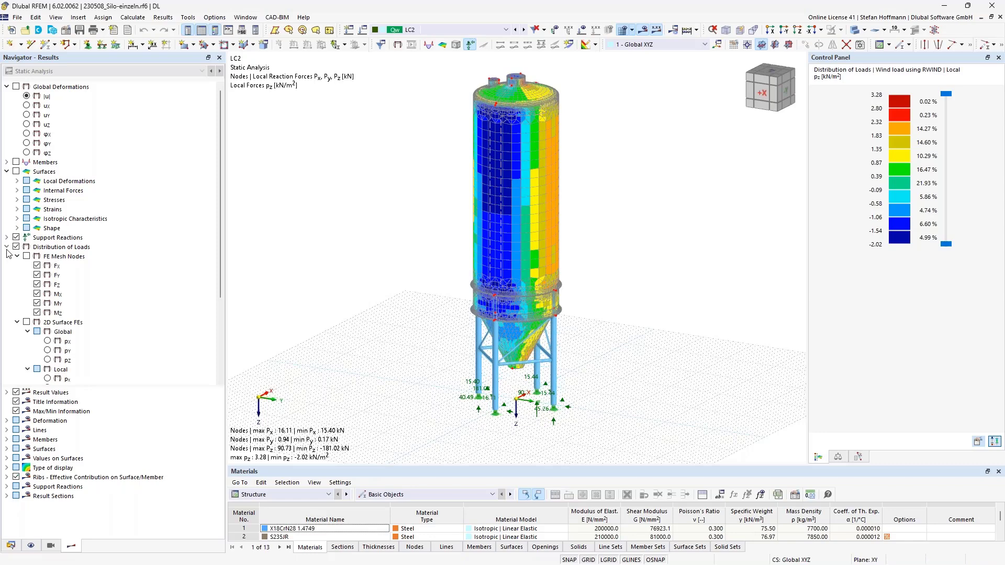
pyautogui.scroll(-4, 10, 256)
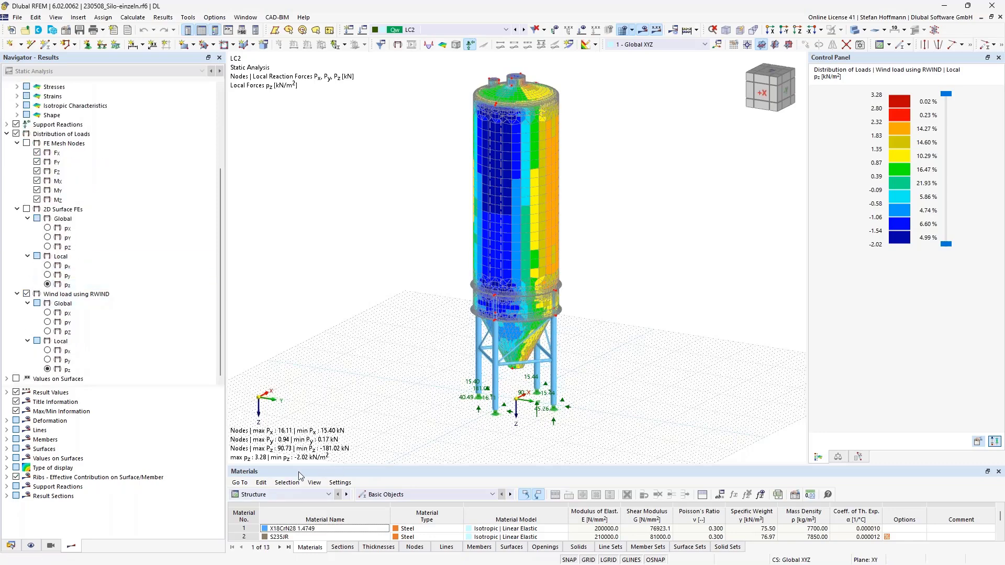
pyautogui.moveTo(300, 472); pyautogui.dragTo(300, 408)
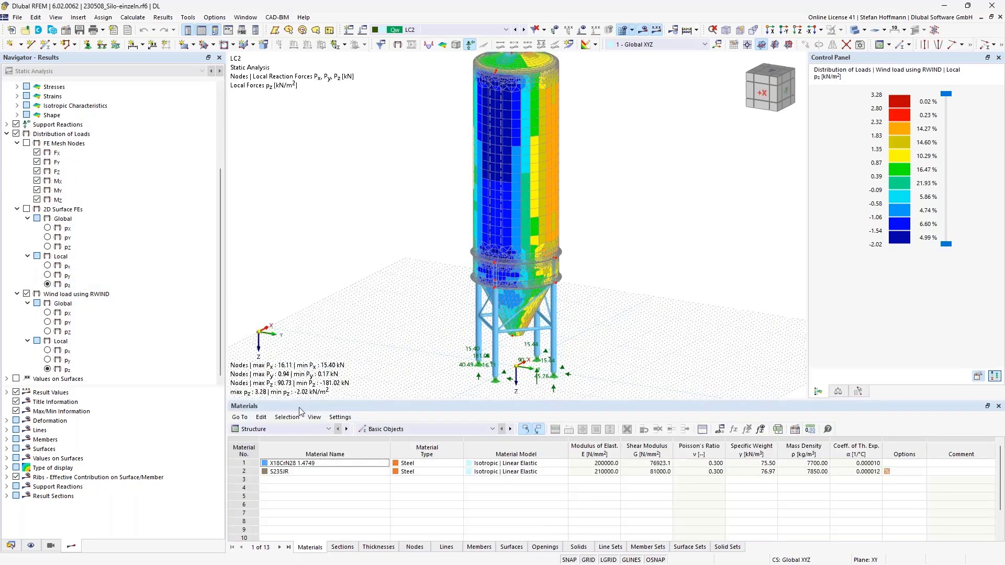
pyautogui.click(282, 429)
pyautogui.click(262, 478)
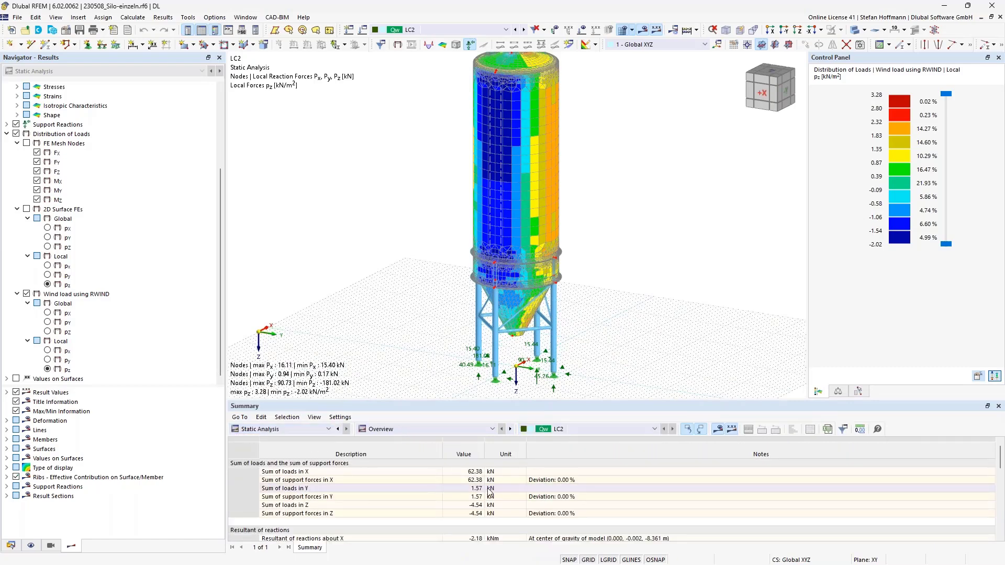
pyautogui.click(471, 472)
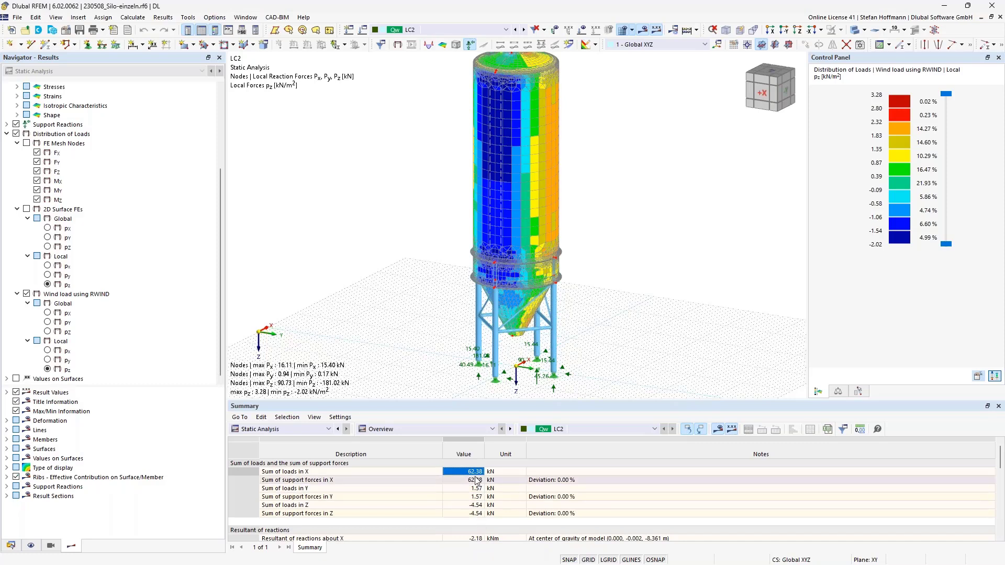
# Step: Examine the RWIND wind load distribution on the silo from all sides
pyautogui.scroll(-1, 531, 235)
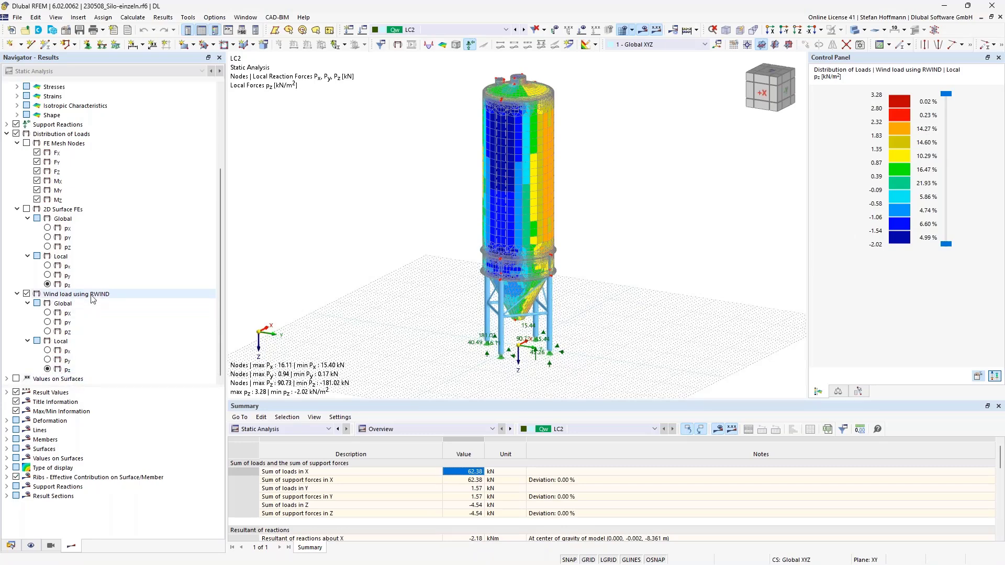
pyautogui.keyDown('ctrl'); pyautogui.moveTo(562, 182); pyautogui.dragTo(548, 151, button='middle'); pyautogui.keyUp('ctrl')
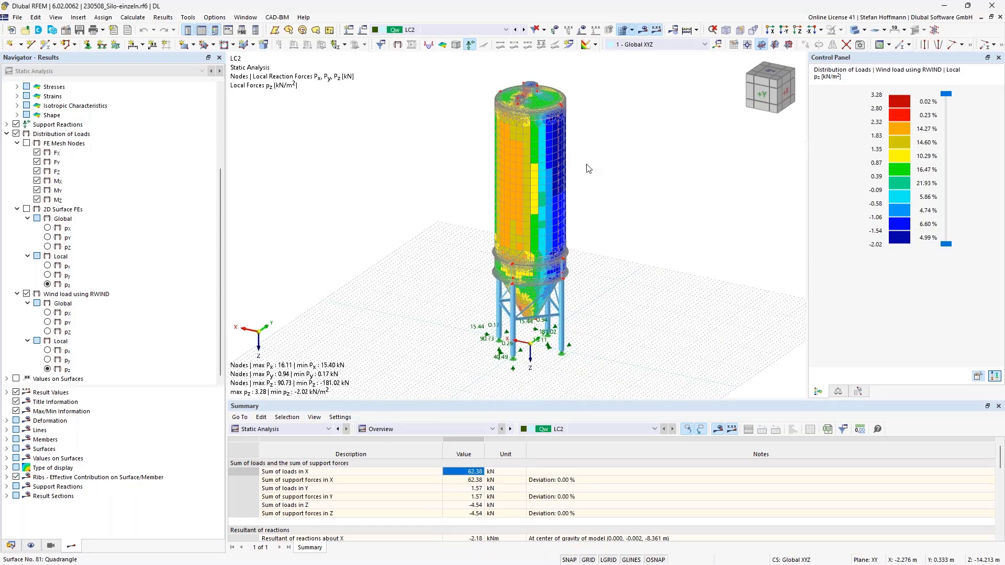
pyautogui.keyDown('ctrl'); pyautogui.moveTo(594, 162); pyautogui.dragTo(443, 195, button='middle'); pyautogui.keyUp('ctrl')
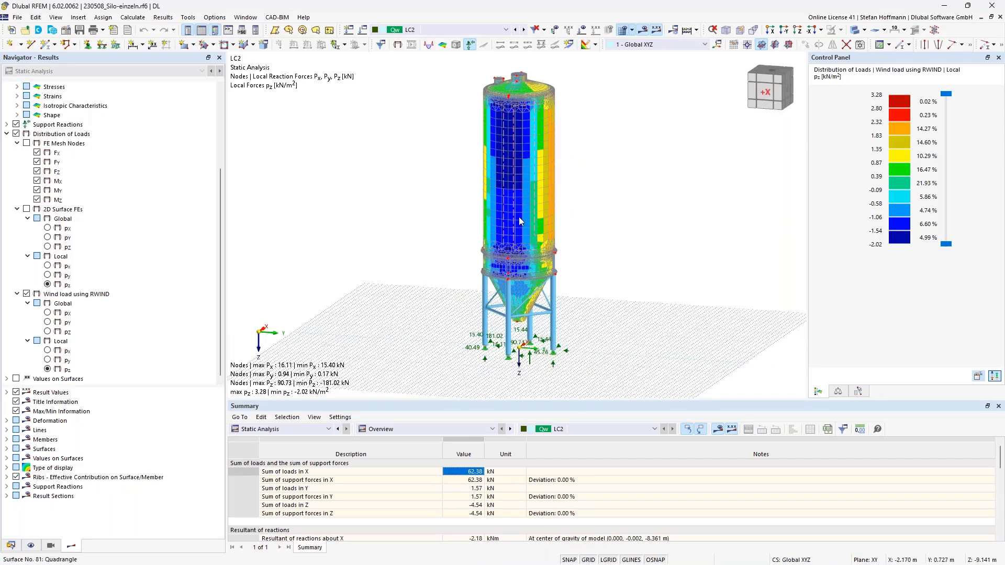
pyautogui.moveTo(519, 219)
pyautogui.keyDown('ctrl'); pyautogui.moveTo(527, 167); pyautogui.dragTo(612, 179, button='middle'); pyautogui.keyUp('ctrl')
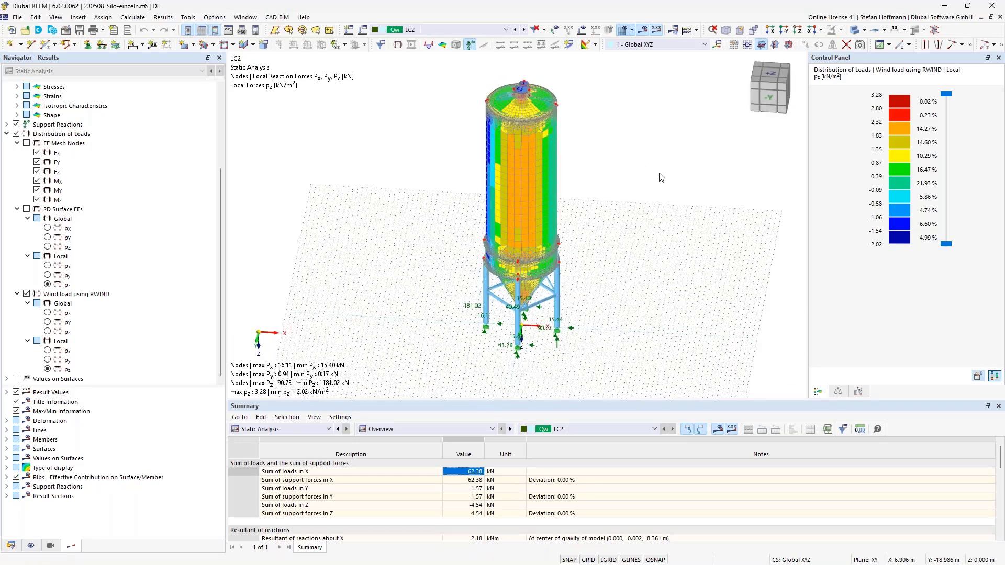
pyautogui.keyDown('ctrl'); pyautogui.moveTo(574, 218); pyautogui.dragTo(568, 188, button='middle'); pyautogui.keyUp('ctrl')
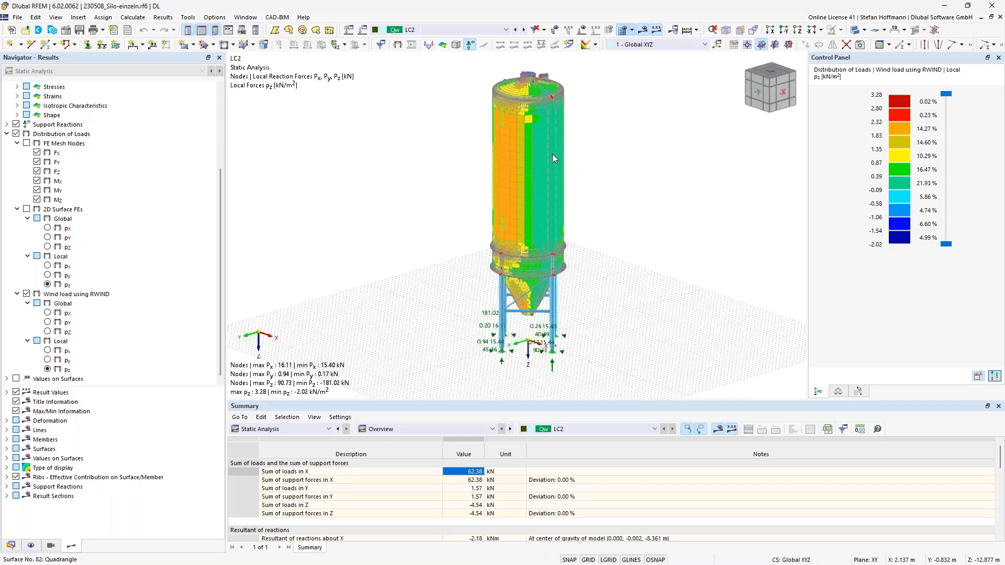
pyautogui.keyDown('ctrl'); pyautogui.moveTo(461, 186); pyautogui.dragTo(649, 191, button='middle'); pyautogui.keyUp('ctrl')
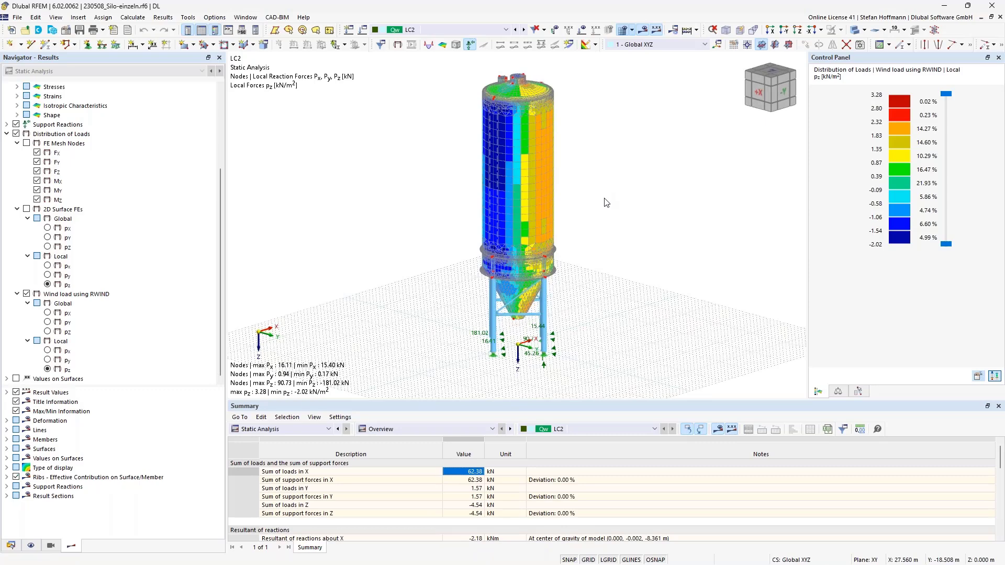
# Step: Set the target length of finite elements to 1 m in the mesh settings and apply it to the silo's mesh
pyautogui.click(132, 17)
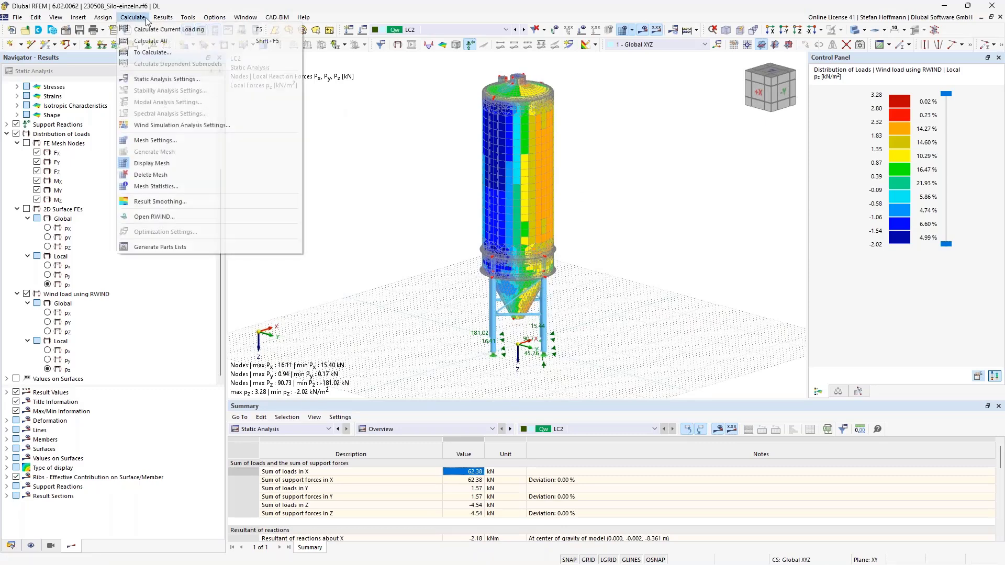
pyautogui.click(178, 140)
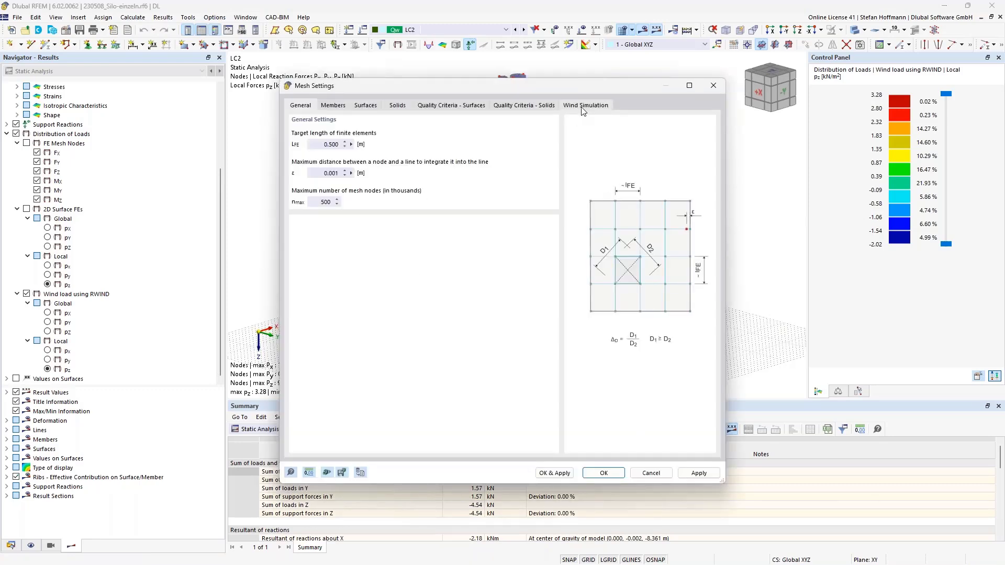
pyautogui.click(583, 106)
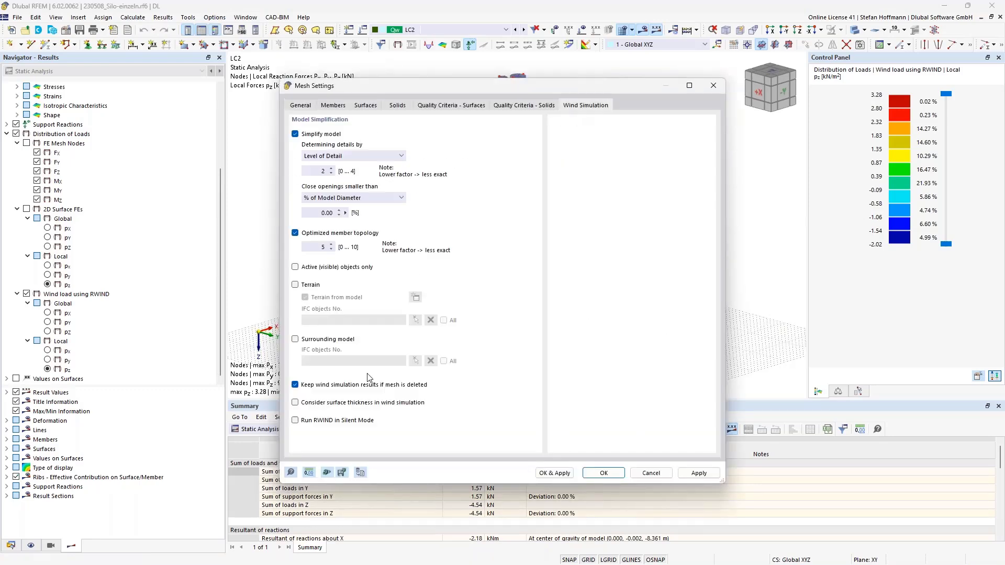
pyautogui.click(301, 105)
pyautogui.doubleClick(331, 145)
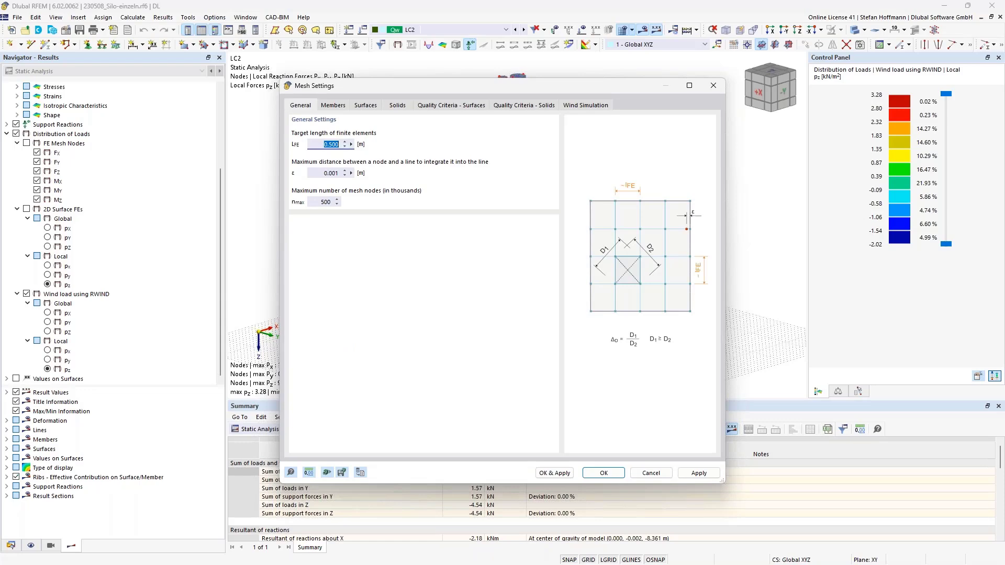
pyautogui.write('1')
pyautogui.click(555, 473)
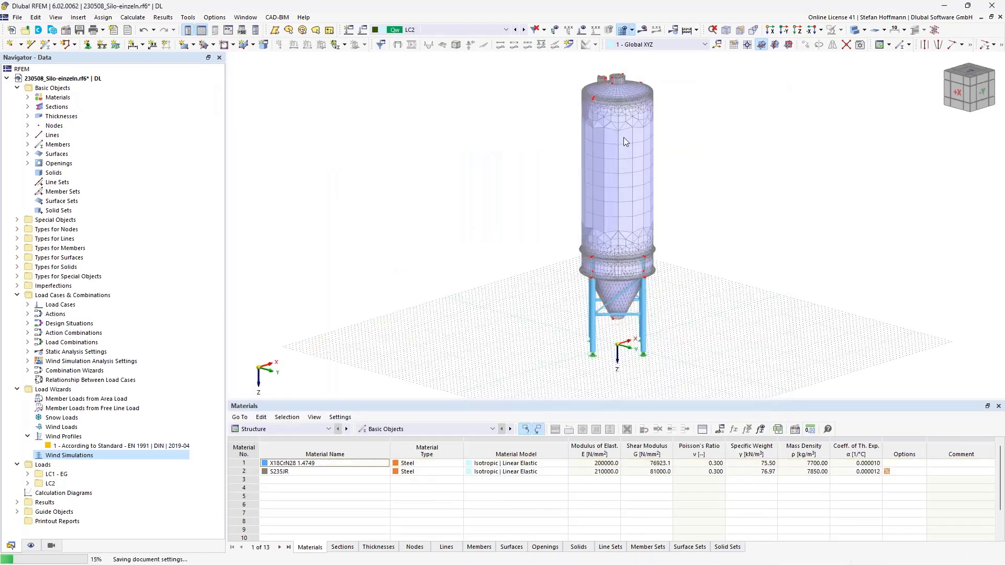
pyautogui.moveTo(621, 134); pyautogui.dragTo(576, 156, button='middle')
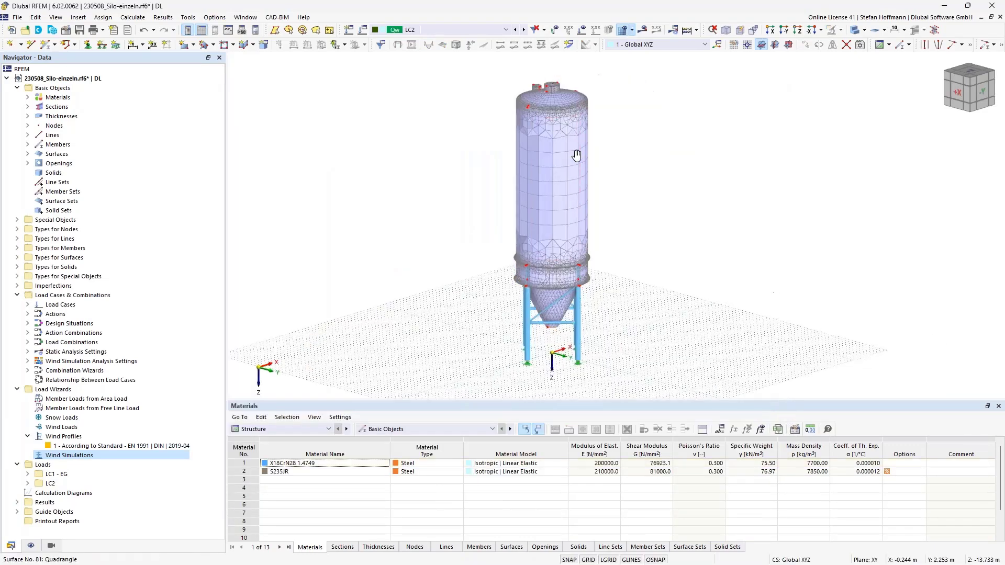
# Step: Calculate LC2 with the coarsened mesh and examine the wind load distribution on the silo from several sides
pyautogui.scroll(3, 573, 176)
pyautogui.scroll(-3, 573, 176)
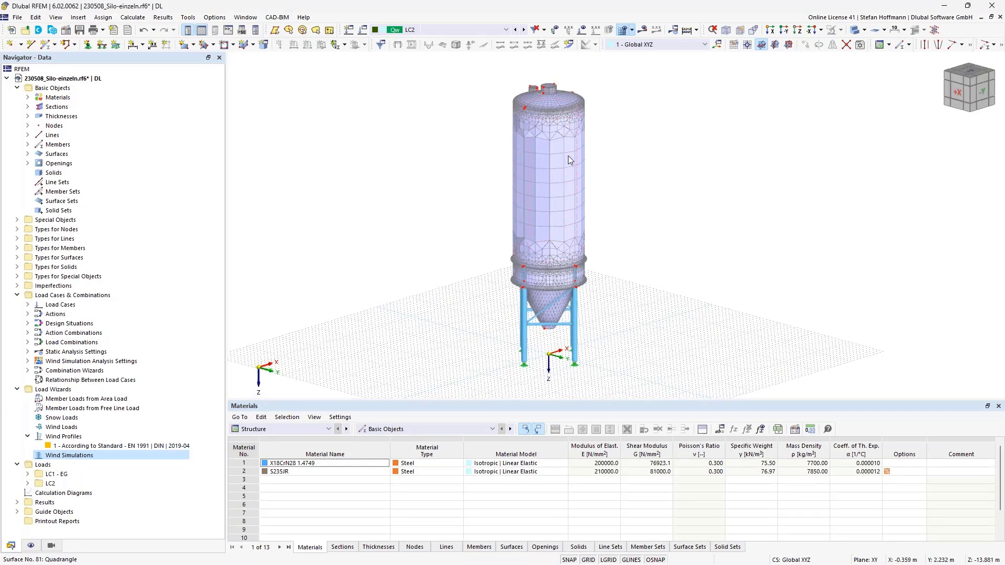
pyautogui.click(644, 30)
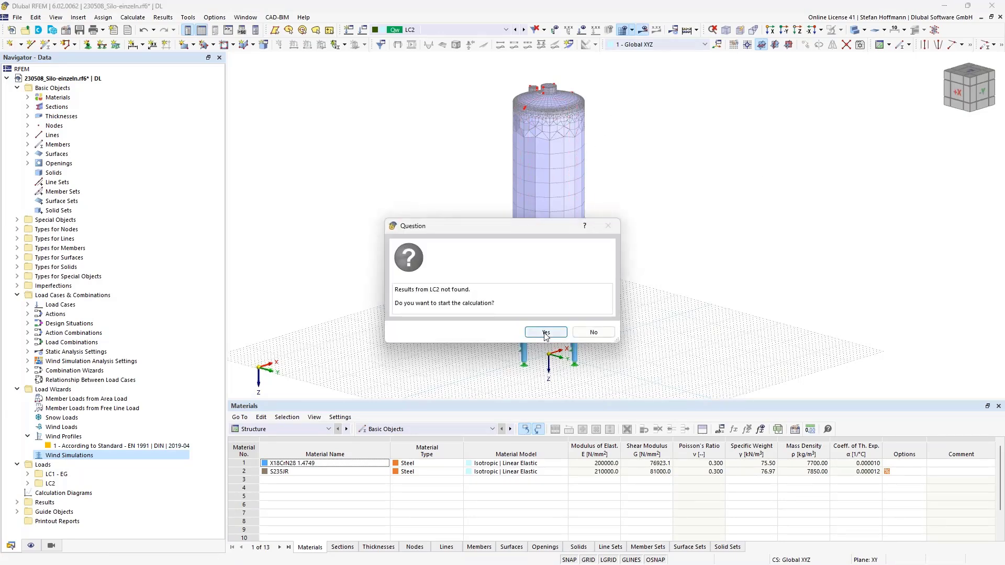
pyautogui.press('Return')
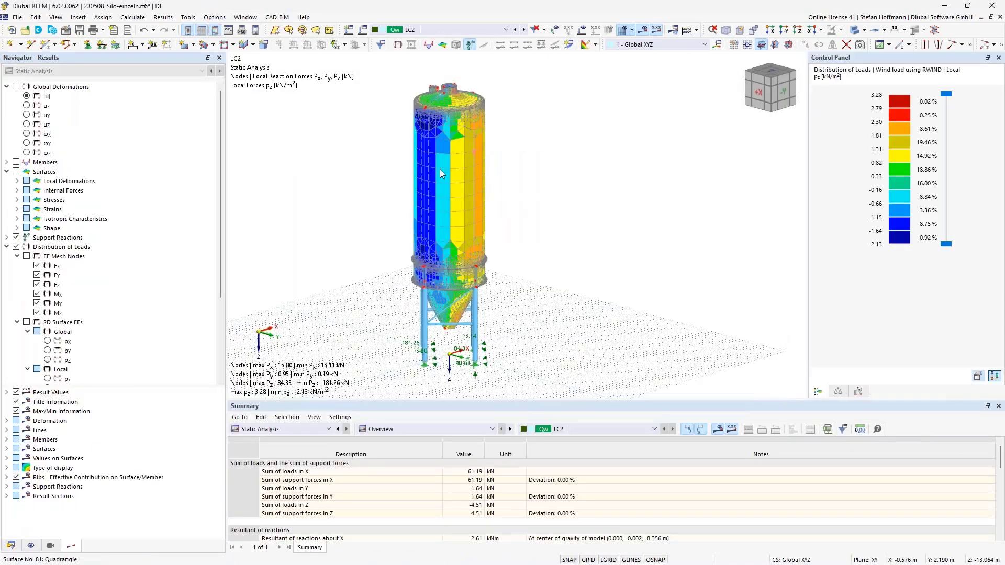
pyautogui.keyDown('ctrl'); pyautogui.moveTo(440, 168); pyautogui.dragTo(469, 209, button='middle'); pyautogui.keyUp('ctrl')
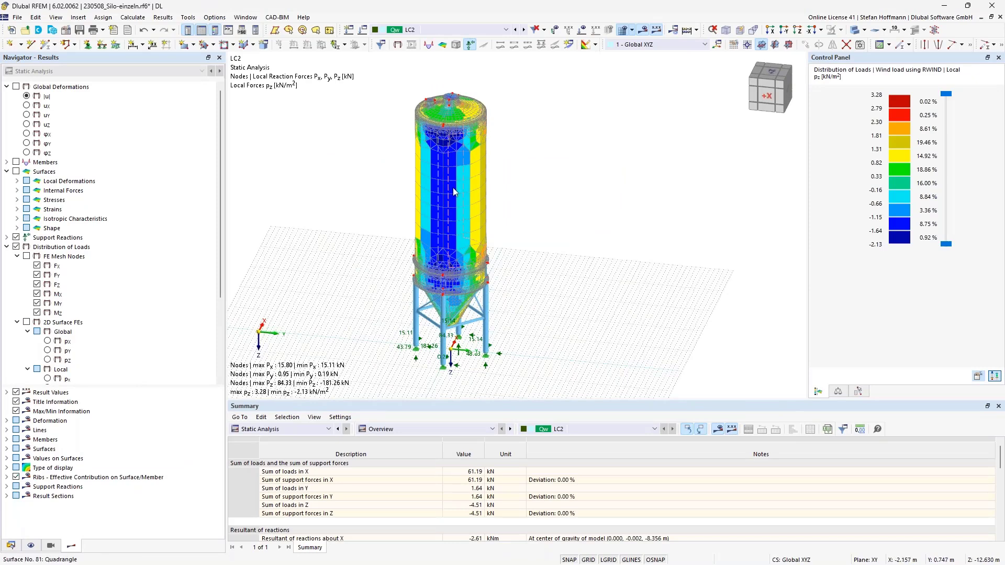
pyautogui.keyDown('ctrl'); pyautogui.moveTo(505, 217); pyautogui.dragTo(463, 201, button='middle'); pyautogui.keyUp('ctrl')
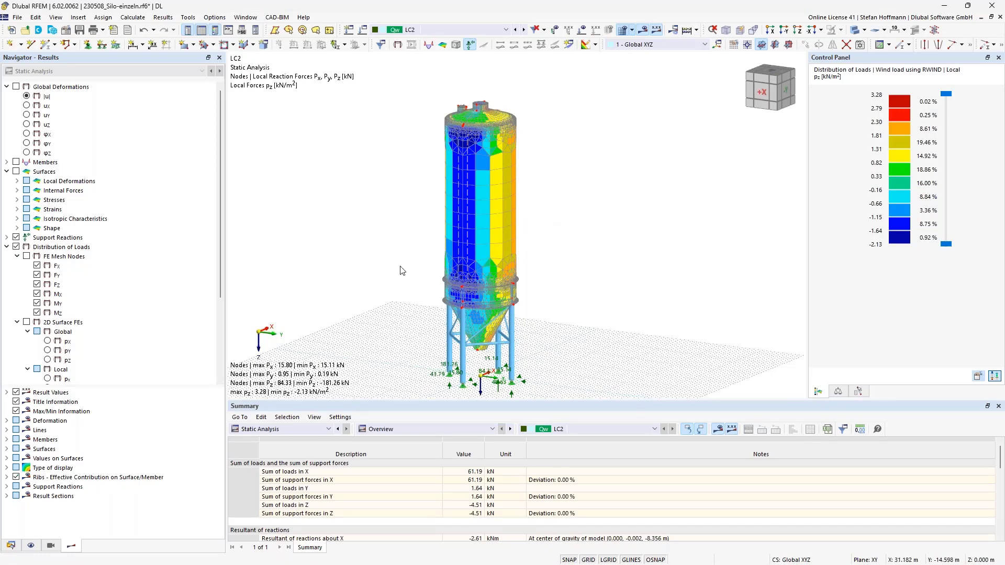
# Step: Create a printout report that includes the wind profile parameters, view that chapter, and return to the model
pyautogui.click(114, 30)
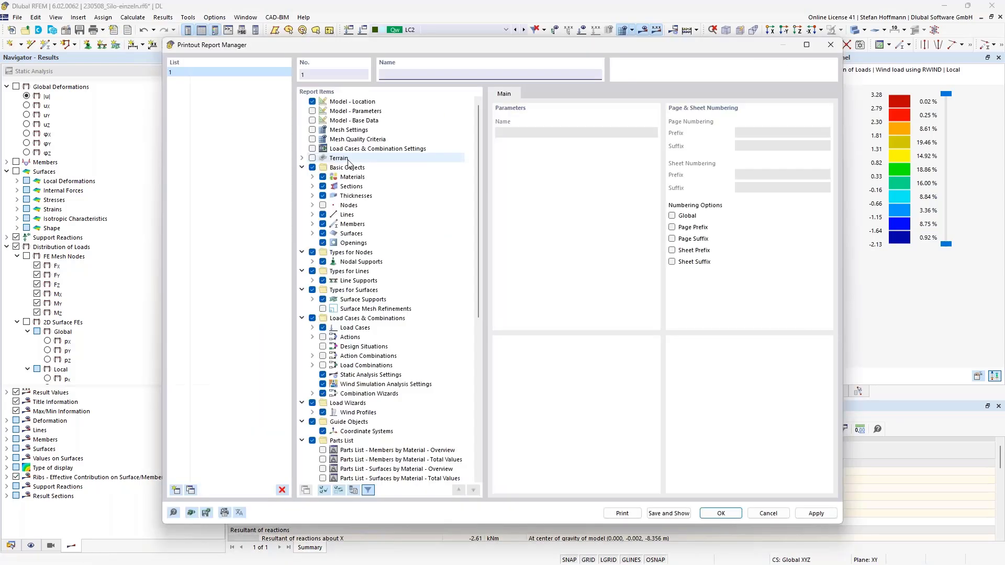
pyautogui.scroll(-4, 349, 162)
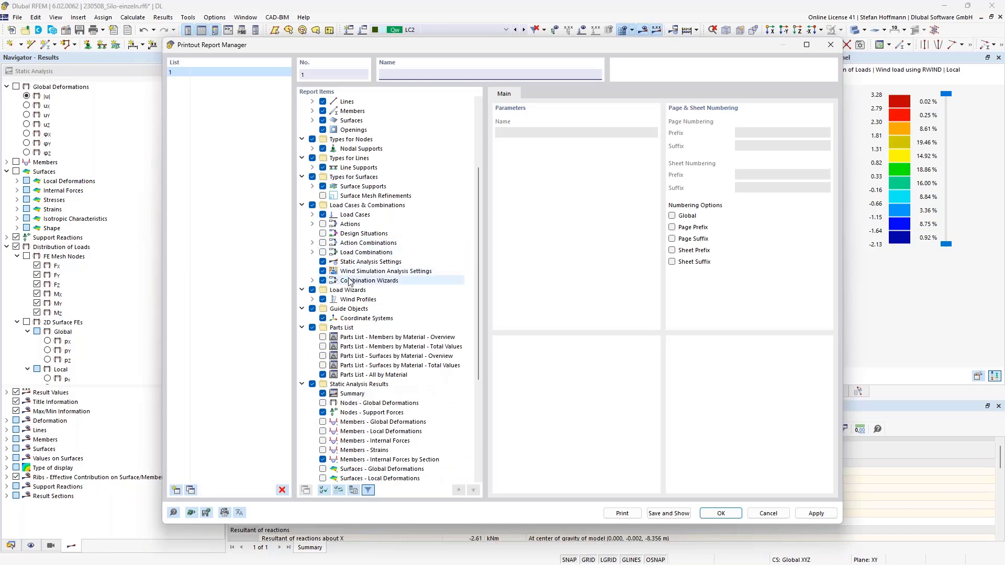
pyautogui.click(313, 299)
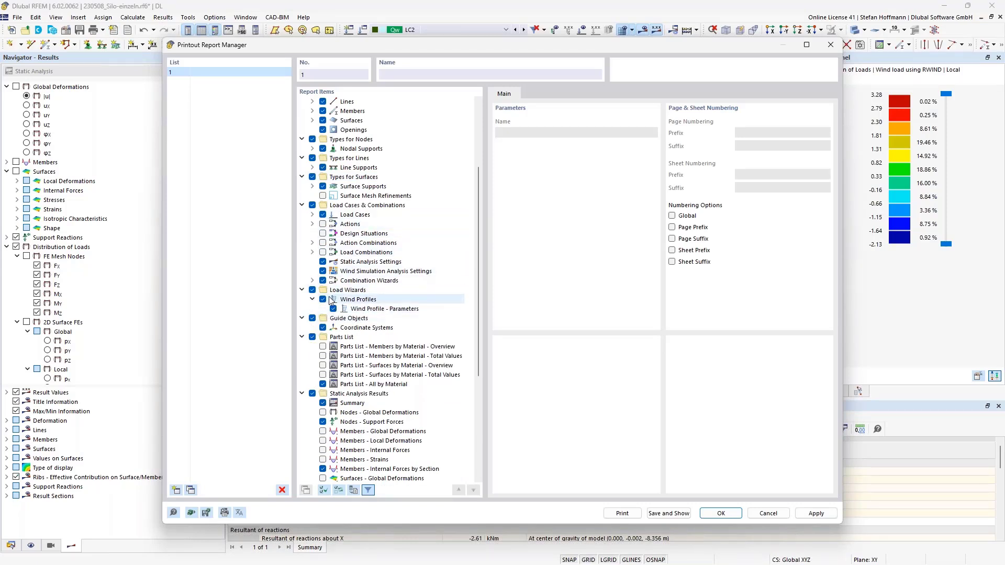
pyautogui.scroll(-6, 380, 351)
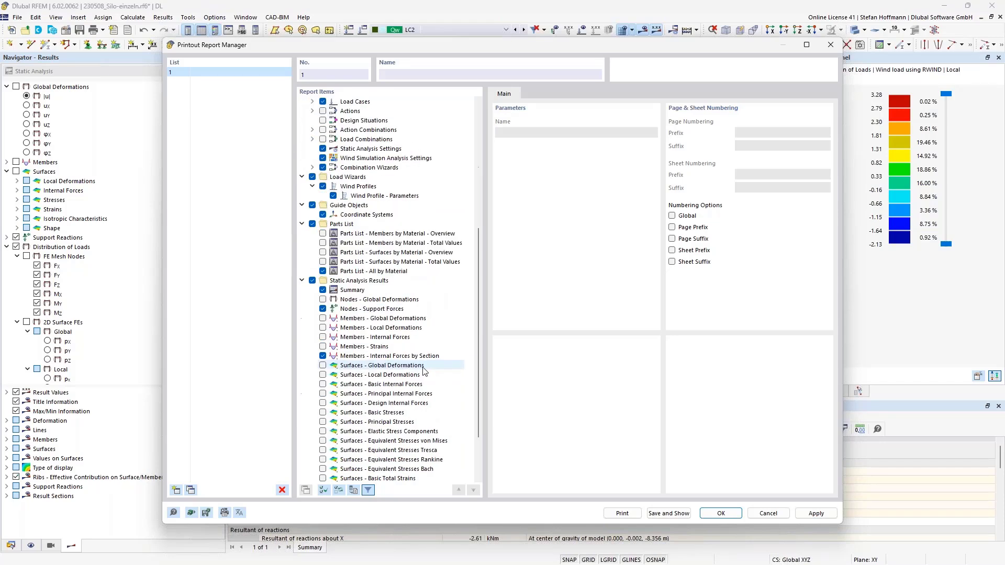
pyautogui.click(668, 513)
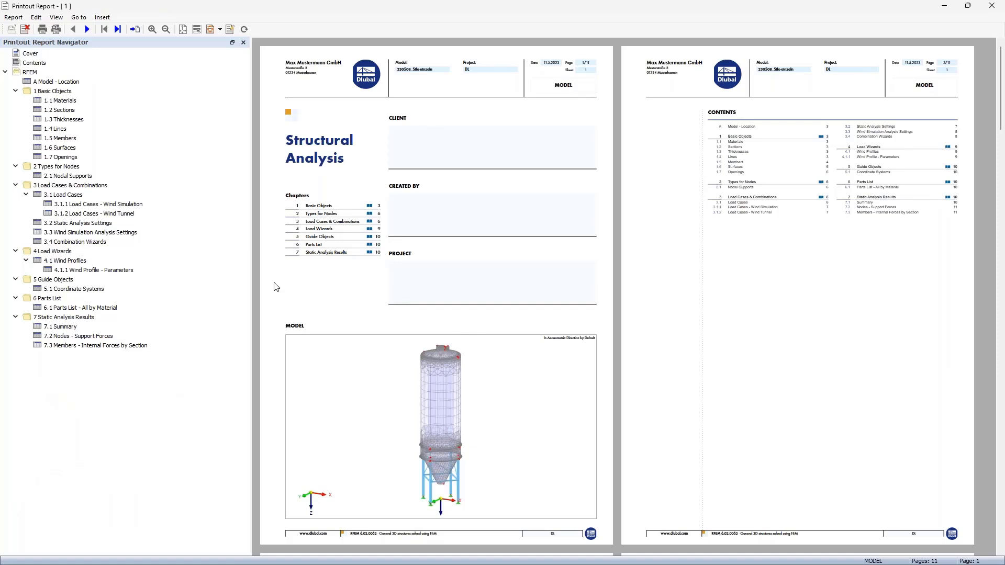
pyautogui.click(92, 270)
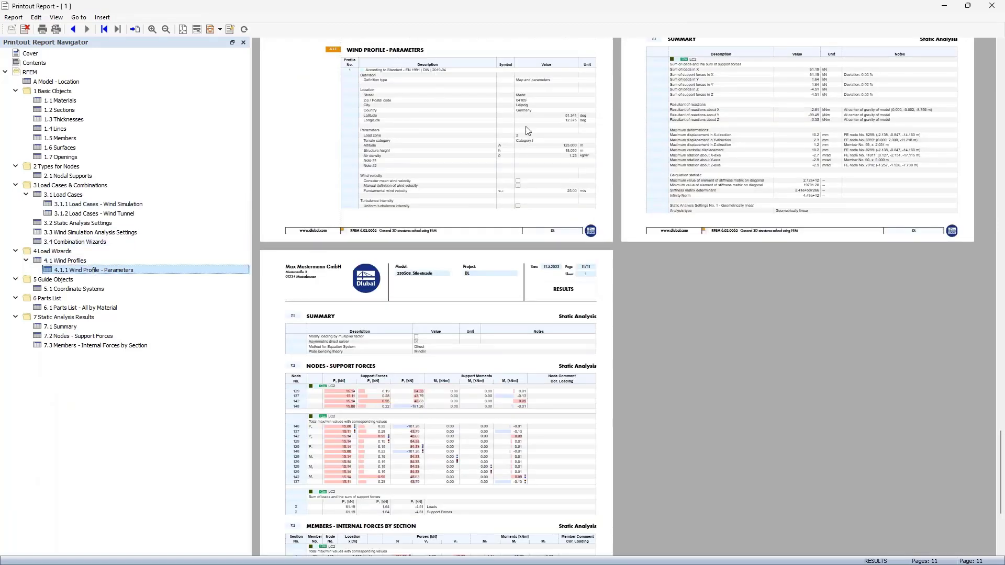
pyautogui.click(946, 8)
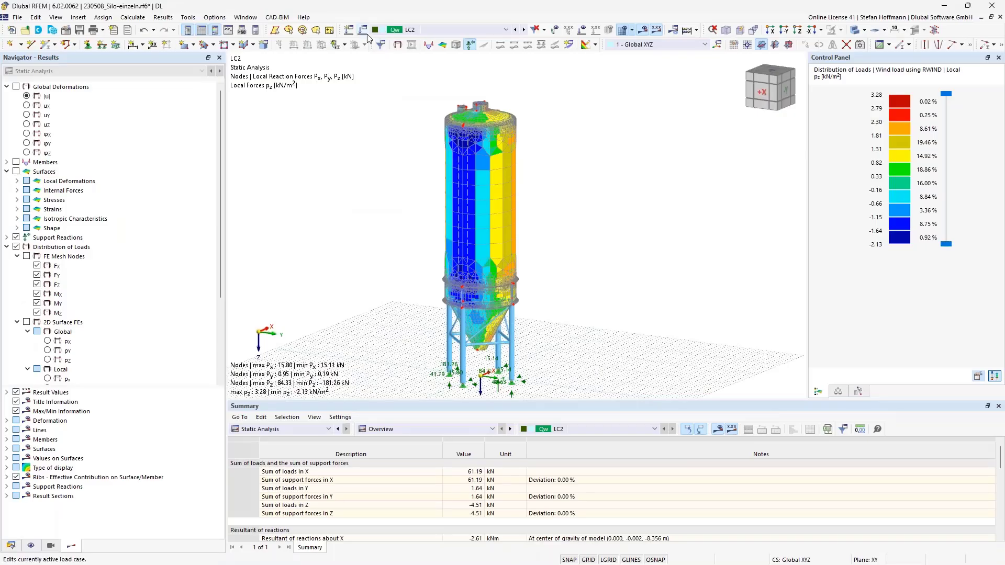
# Step: Send the diagrams of the EN 1991 wind profile to the printout report, check them there, and close the profile settings
pyautogui.click(11, 545)
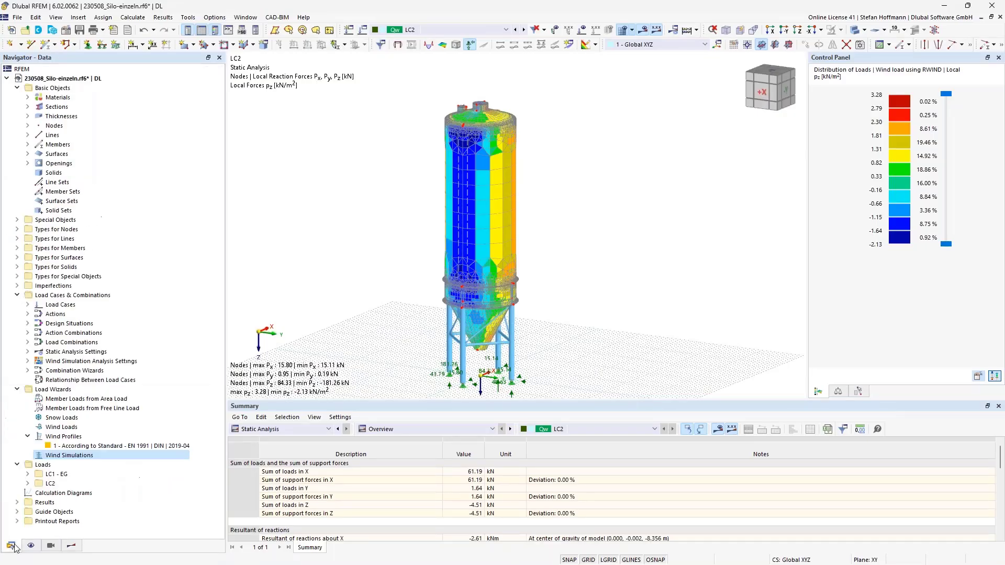
pyautogui.doubleClick(74, 446)
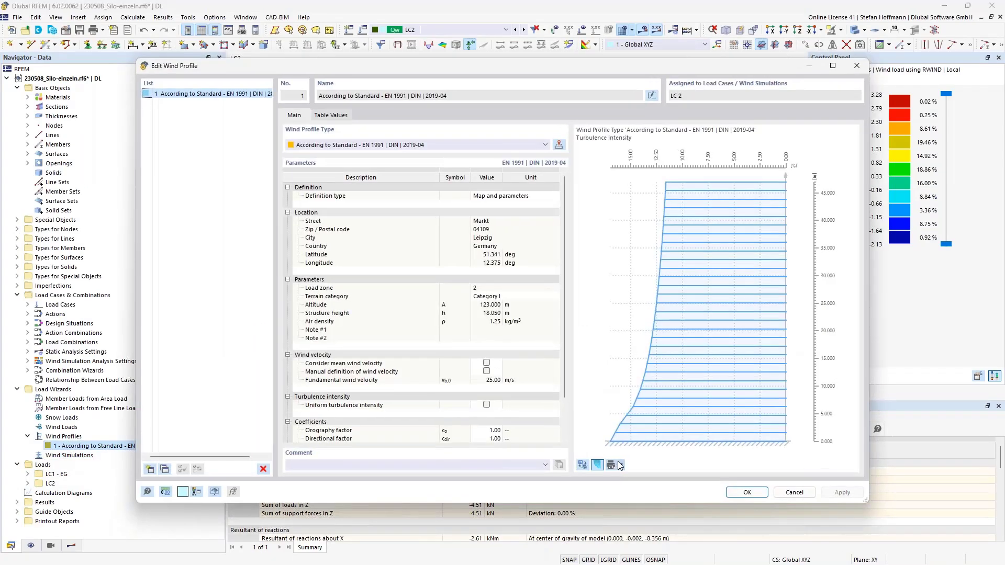
pyautogui.click(620, 464)
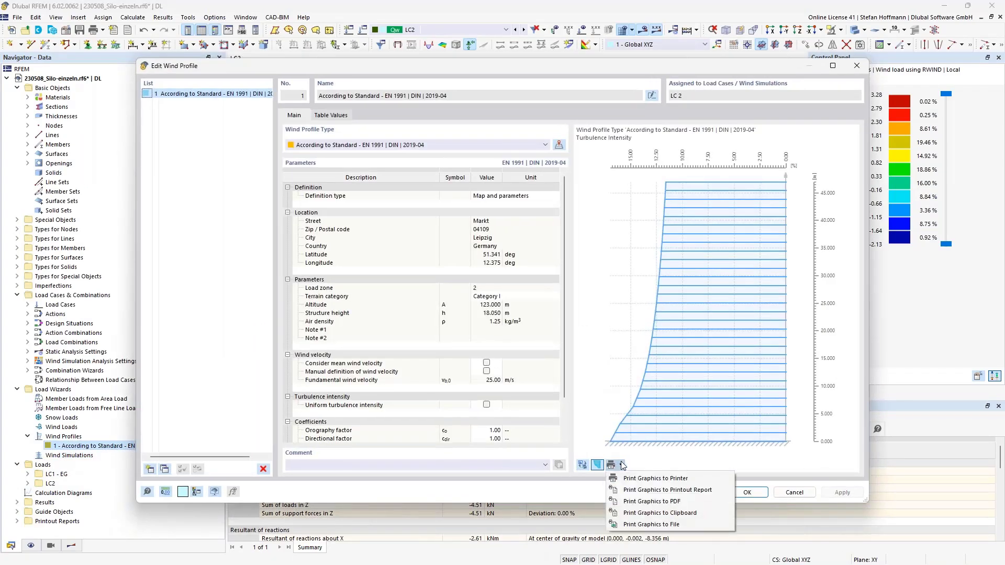
pyautogui.click(668, 490)
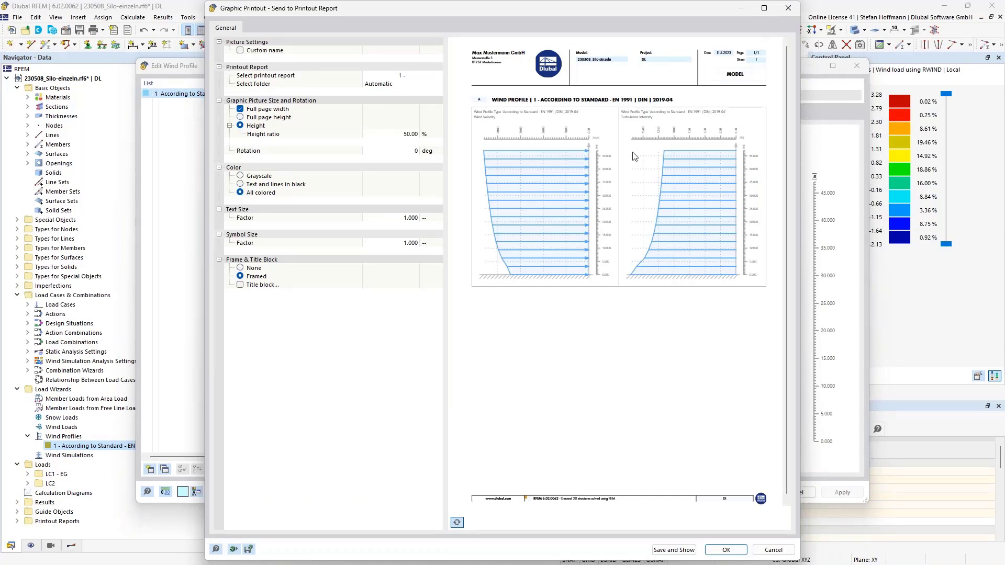
pyautogui.click(672, 550)
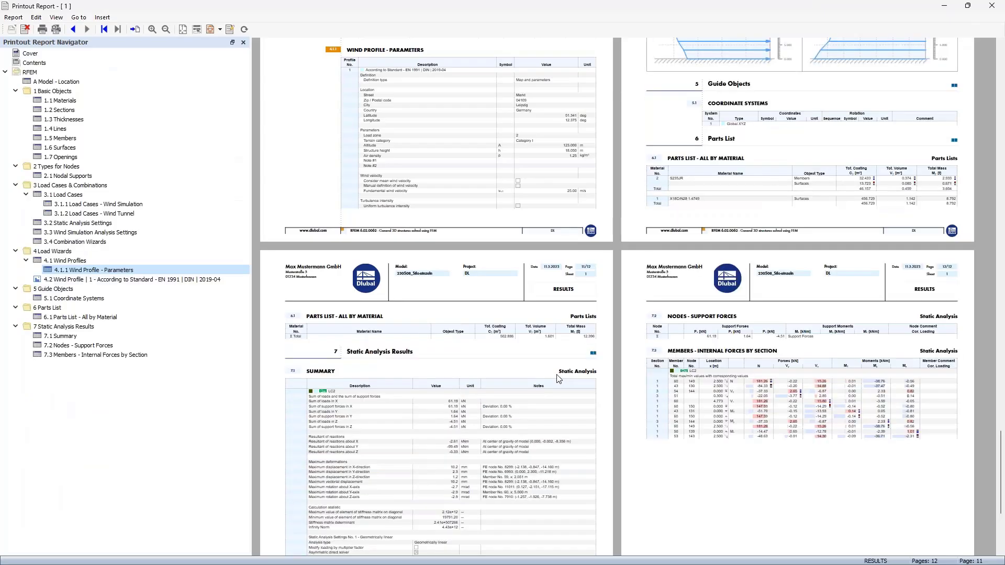
pyautogui.scroll(4, 556, 375)
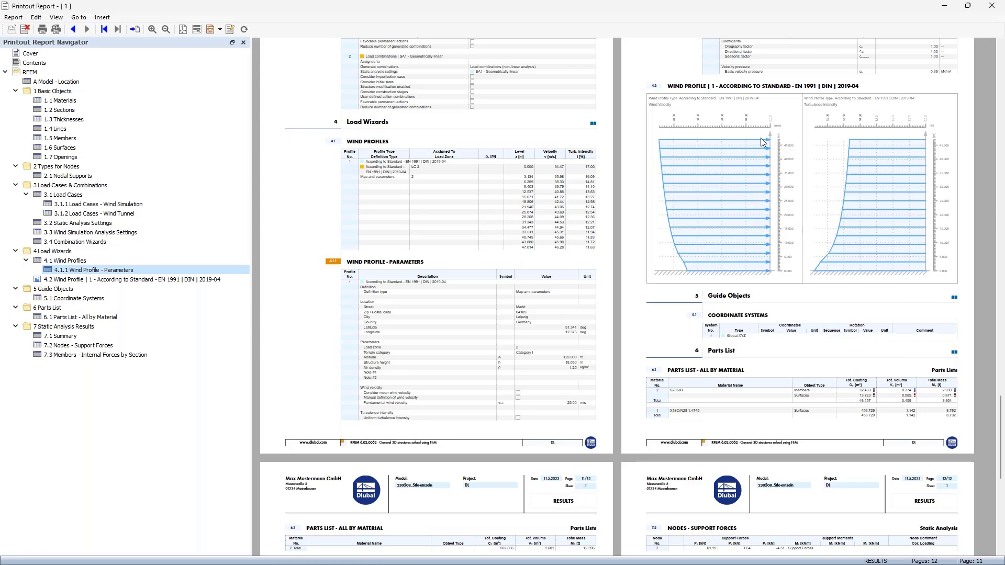
pyautogui.click(946, 9)
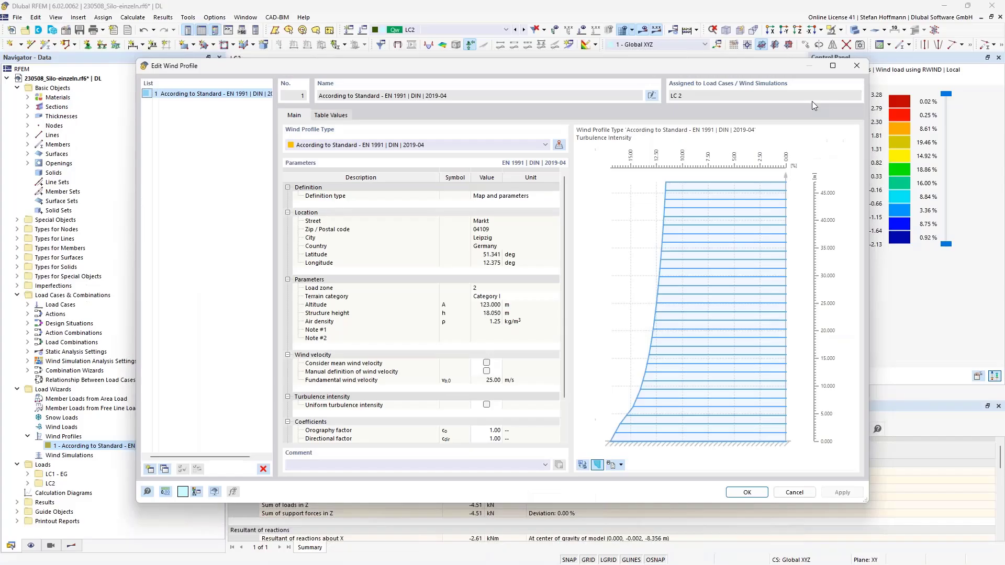
pyautogui.press('Escape')
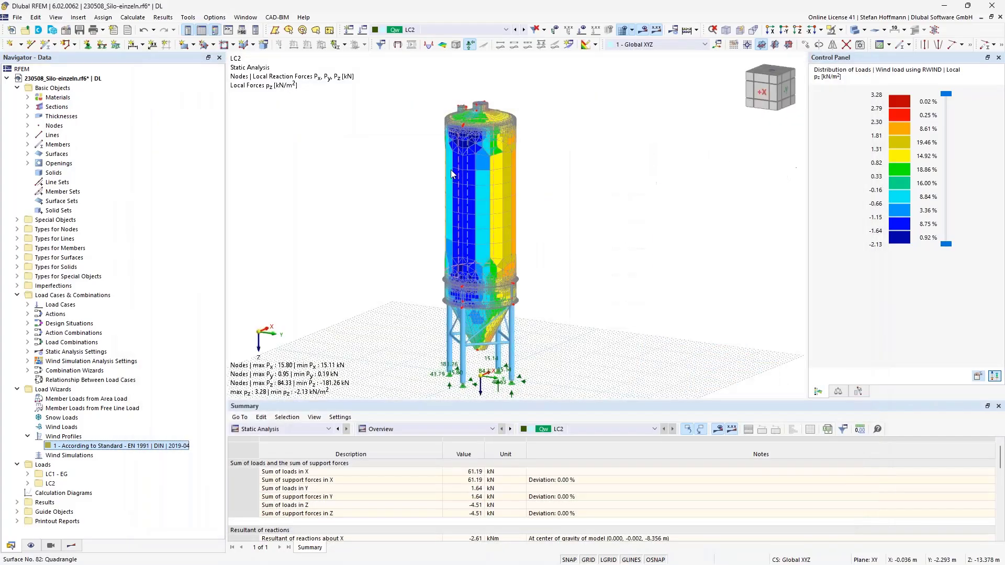
# Step: Open RWIND and capture the view of the silo's surface pressure as an image on the clipboard
pyautogui.click(133, 17)
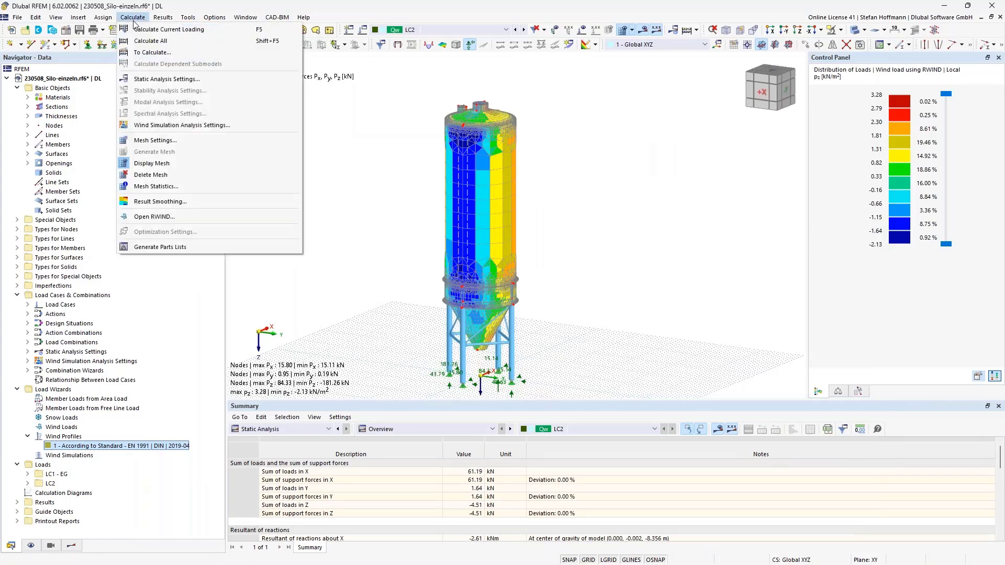
pyautogui.click(155, 216)
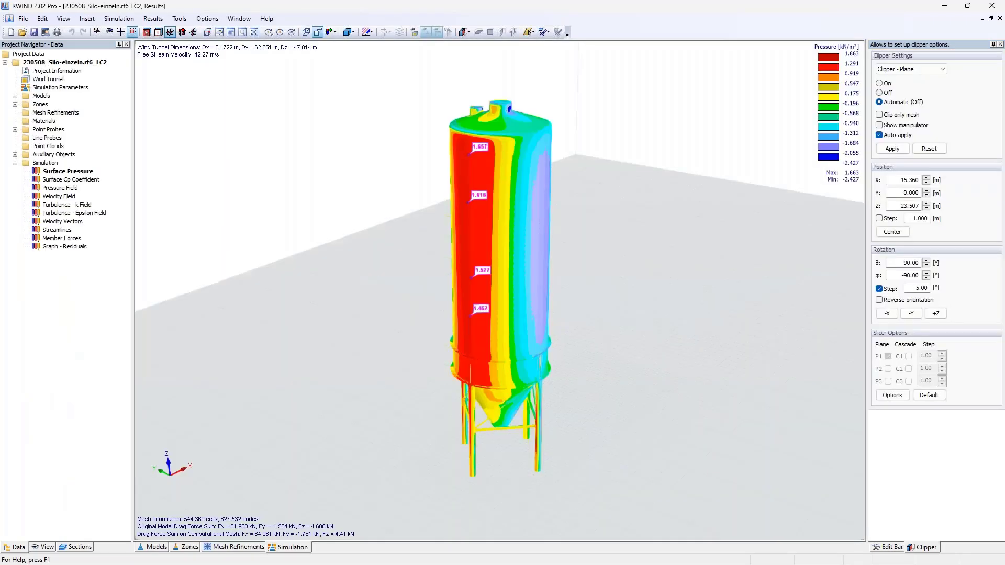
pyautogui.click(23, 18)
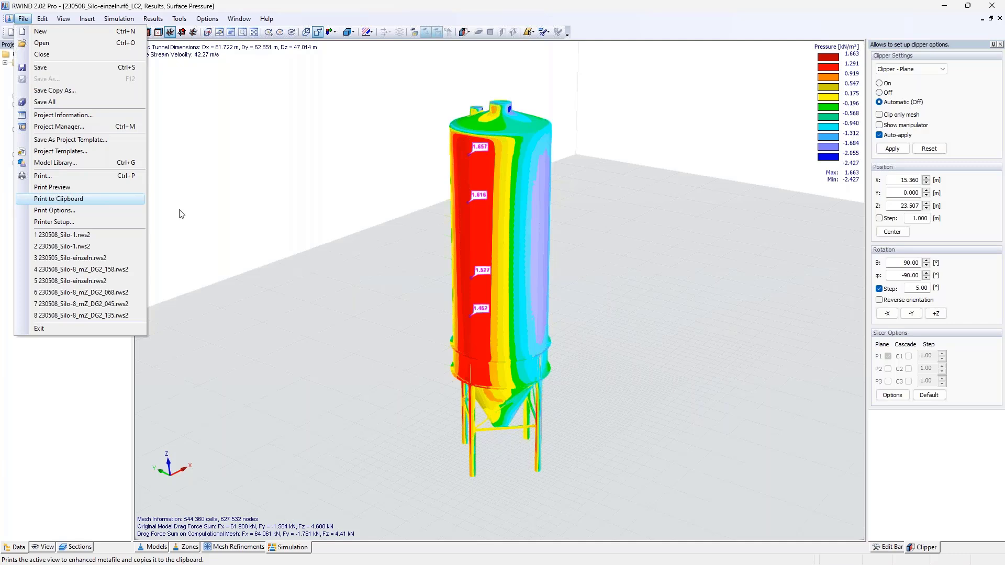
pyautogui.click(282, 207)
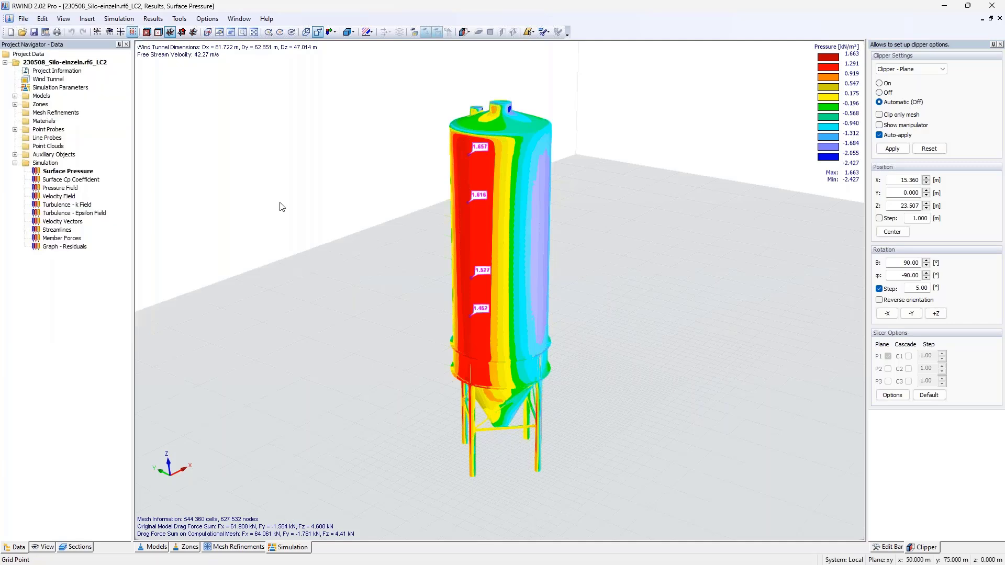
pyautogui.press('Print')
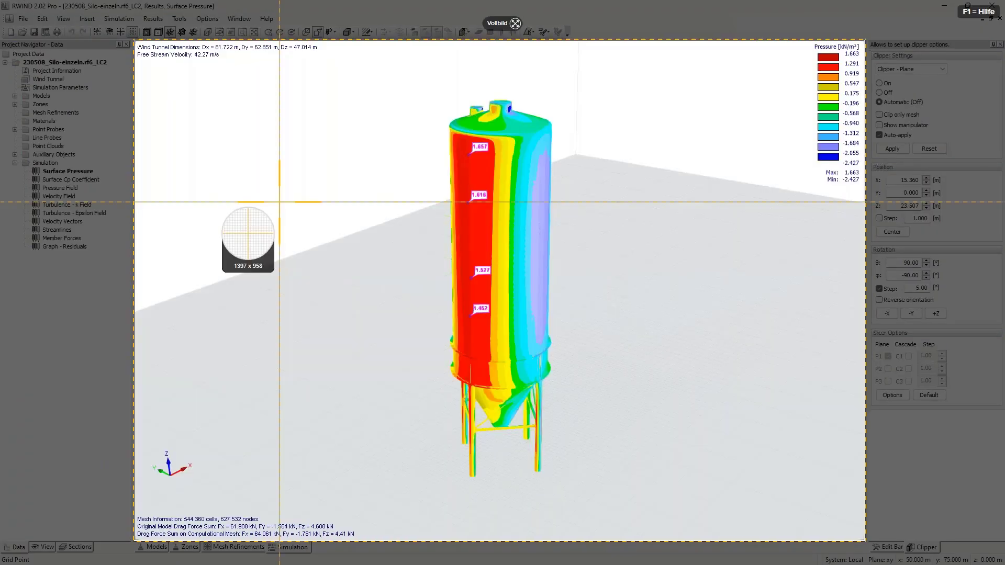
pyautogui.click(279, 201)
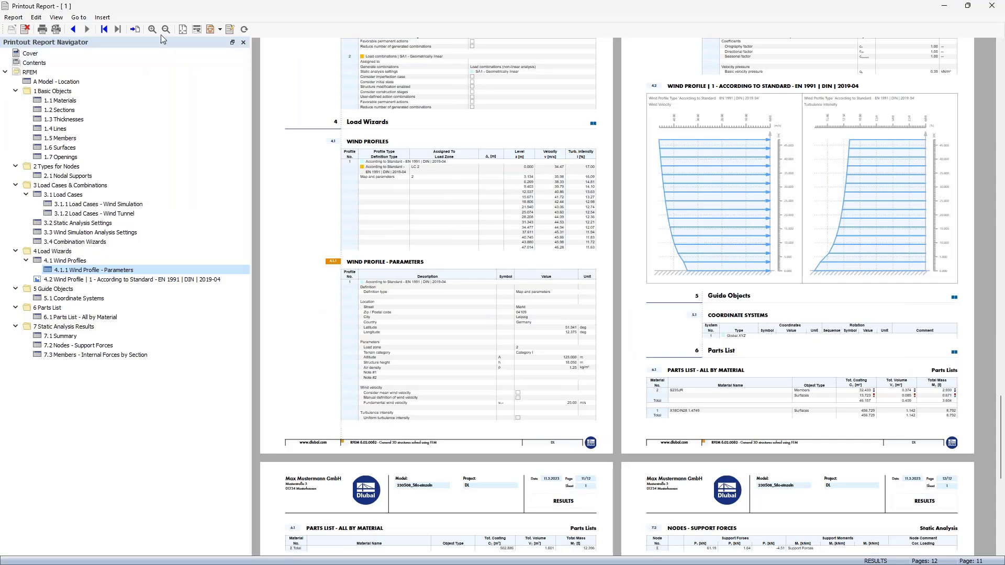
# Step: Insert the clipboard image into the printout report under the title "Image from clipboard" and check it in the document
pyautogui.click(107, 19)
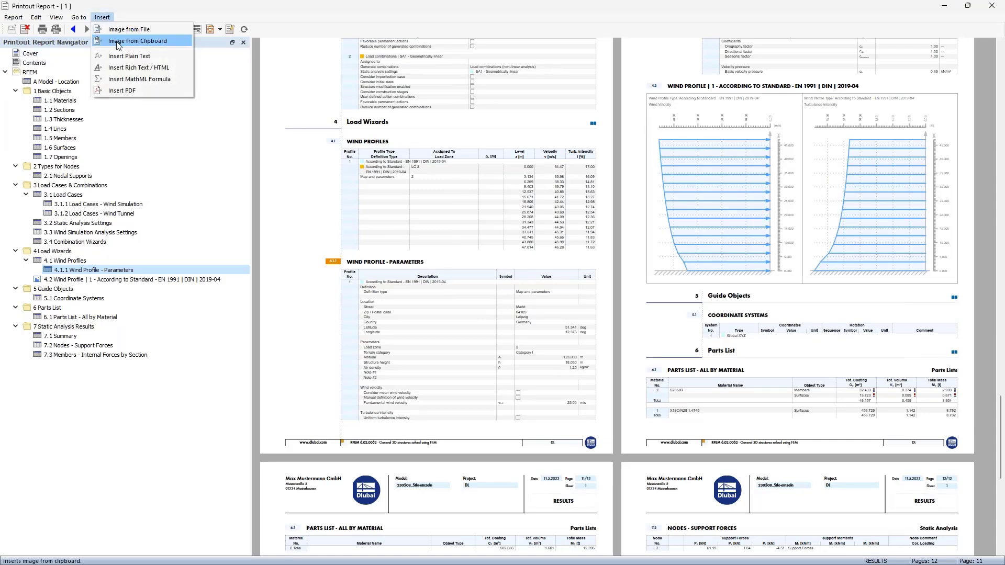
pyautogui.click(118, 42)
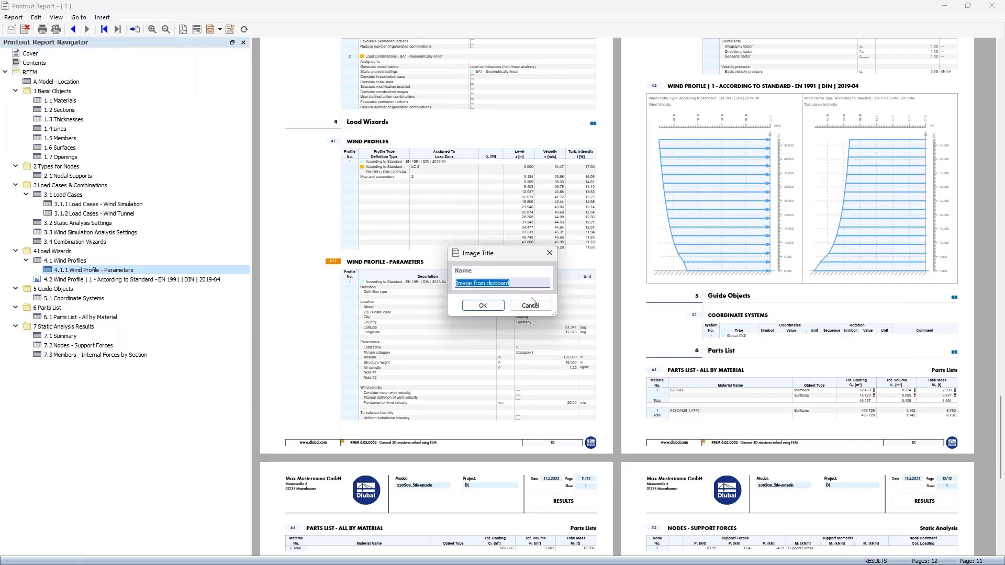
pyautogui.click(483, 306)
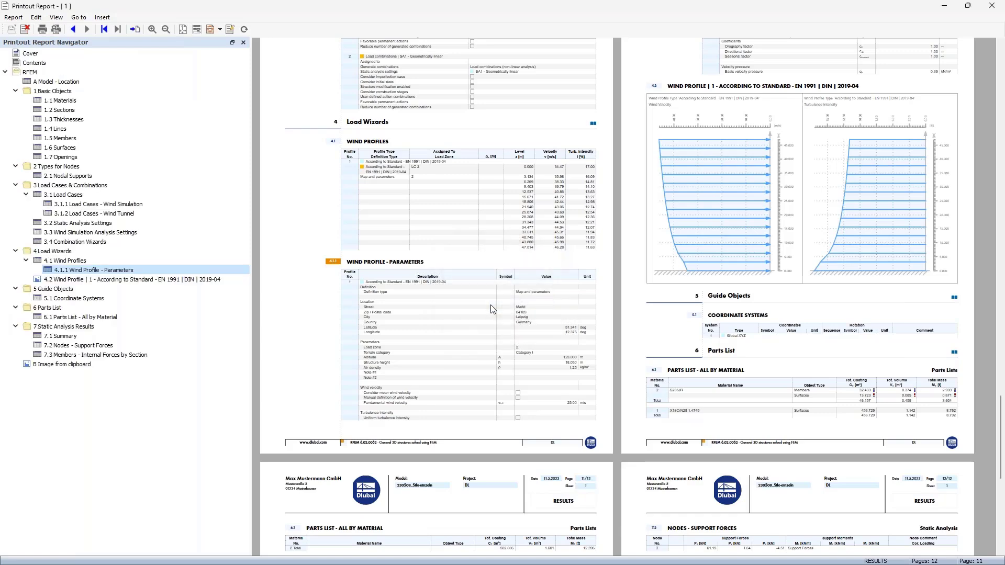
pyautogui.click(157, 279)
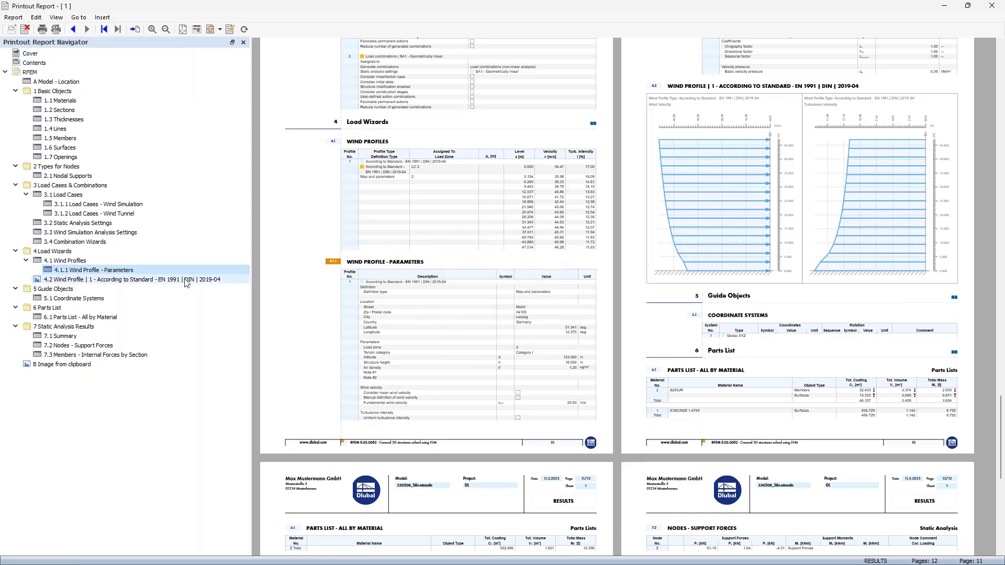
pyautogui.scroll(-8, 529, 246)
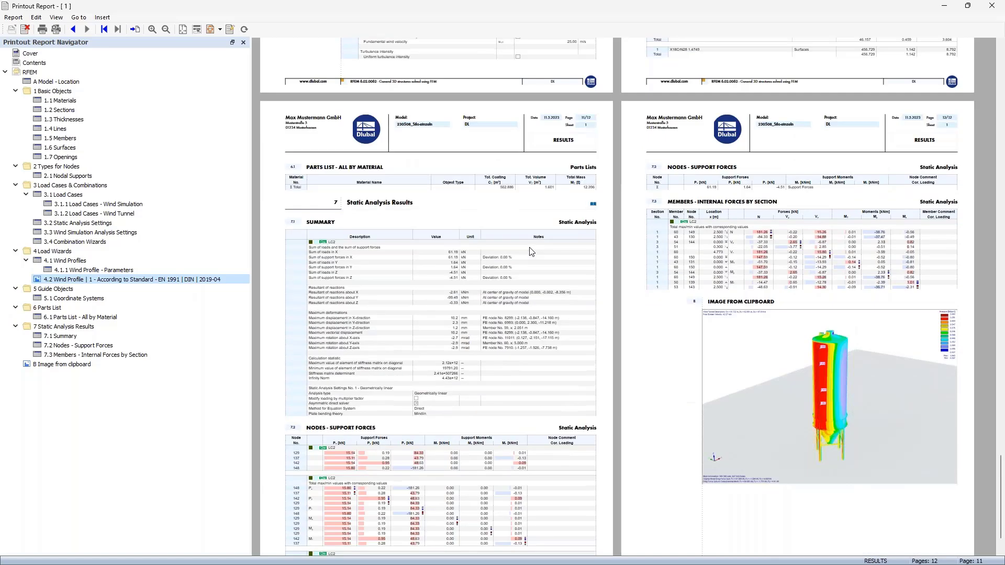
pyautogui.scroll(-10, 905, 312)
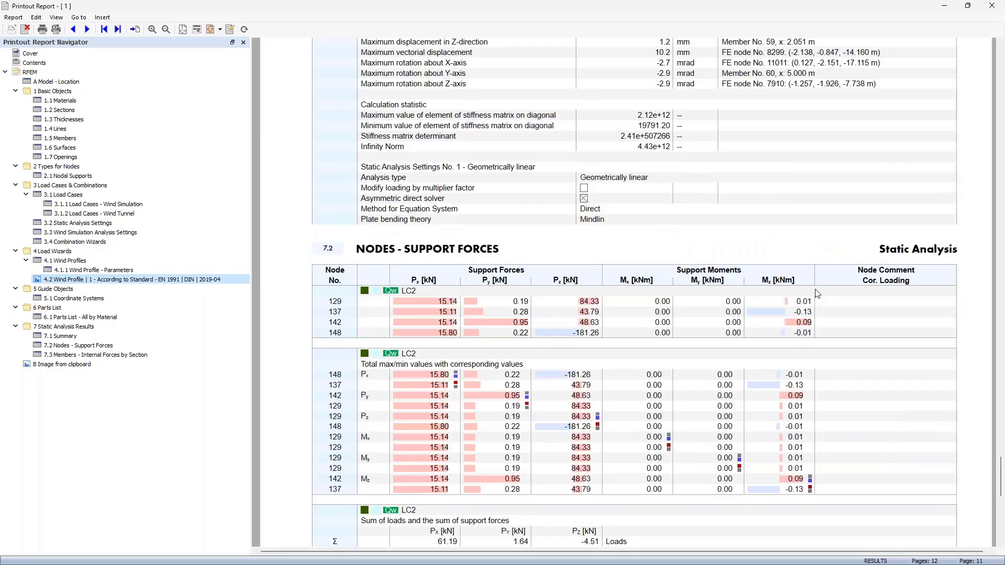
pyautogui.scroll(-5, 815, 292)
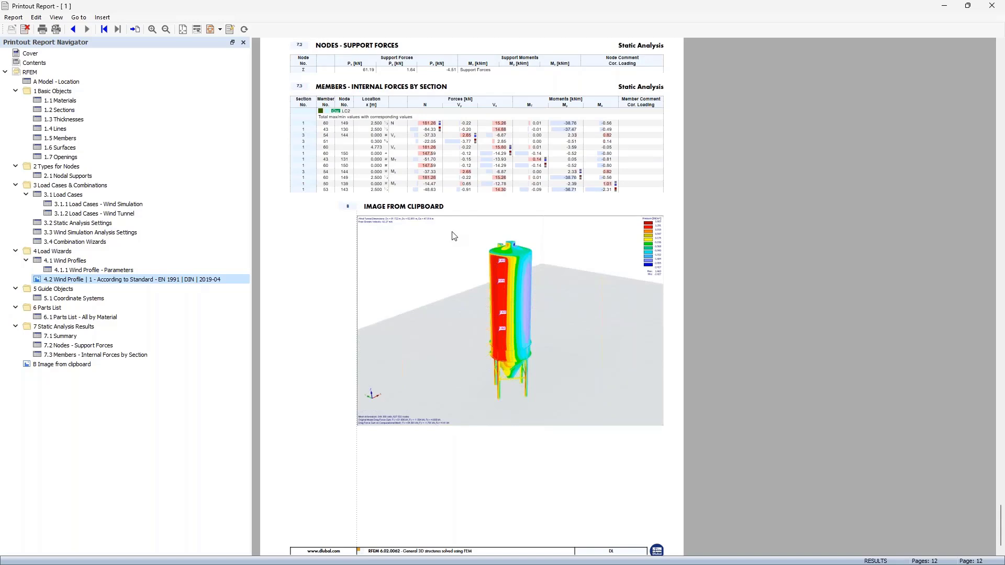
# Step: Switch to RWIND, display the streamlines around the silo, and copy the view to the clipboard as a metafile
pyautogui.hotkey('alt', 'Tab')
pyautogui.scroll(2, 622, 270)
pyautogui.keyDown('ctrl'); pyautogui.moveTo(622, 270); pyautogui.dragTo(318, 287, button='middle'); pyautogui.keyUp('ctrl')
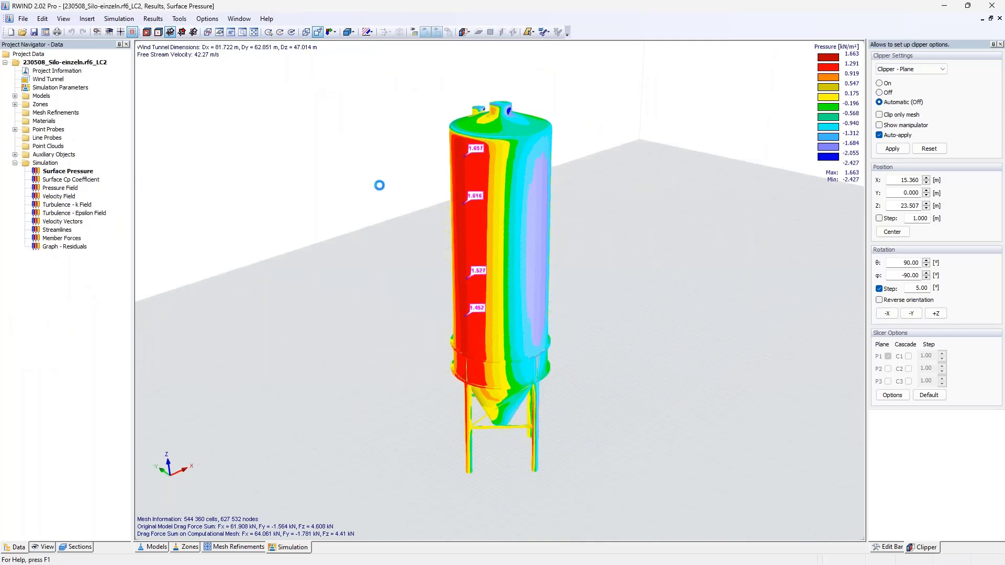
pyautogui.click(56, 230)
pyautogui.click(24, 18)
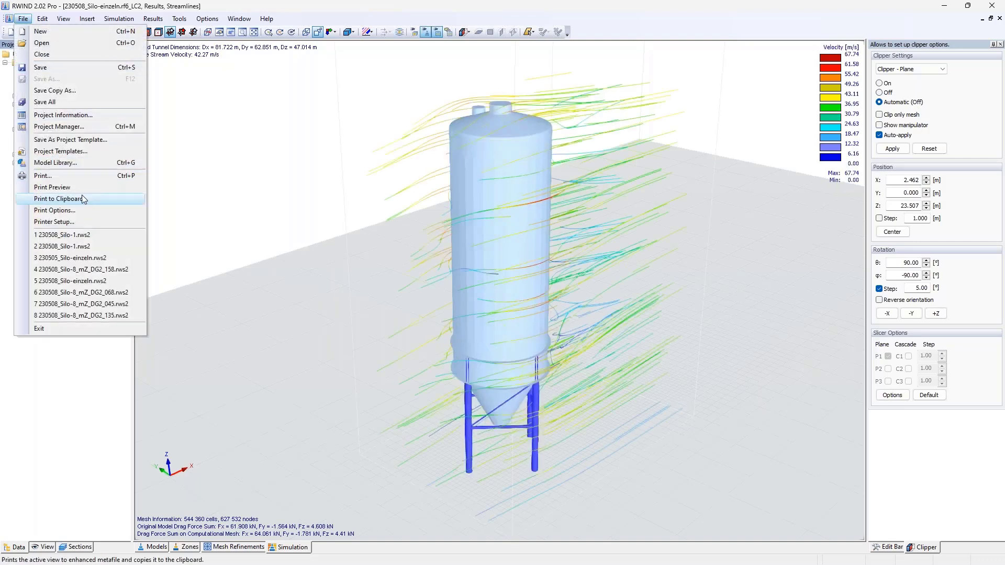
pyautogui.click(58, 199)
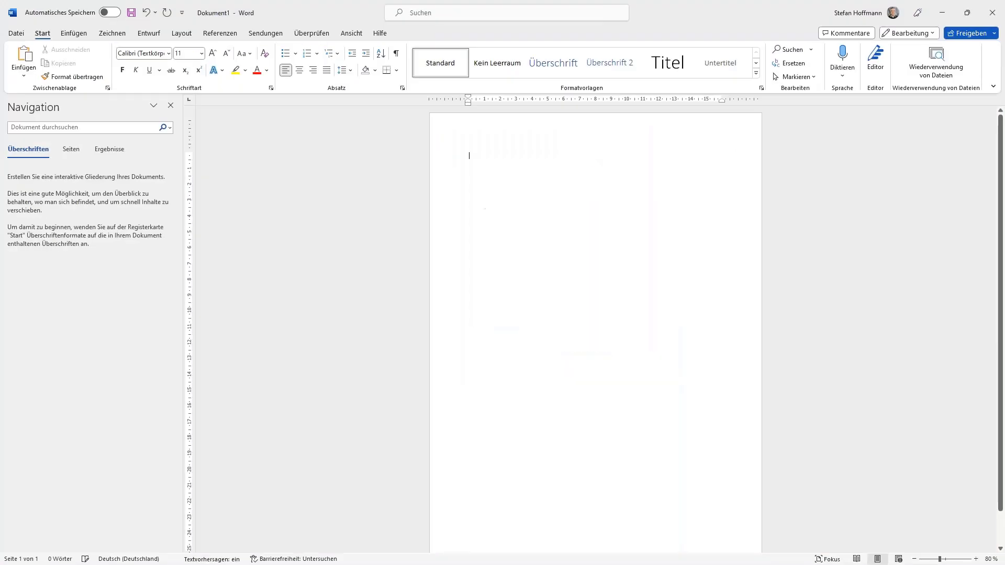
# Step: Paste the streamlines view from the clipboard into the blank Word document and select the picture
pyautogui.hotkey('ctrl', 'v')
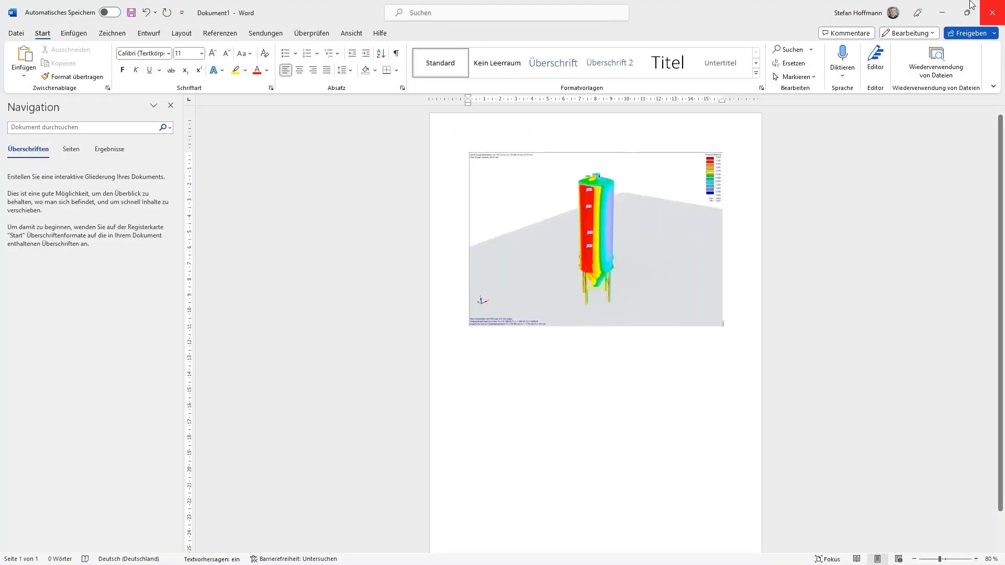
pyautogui.click(943, 12)
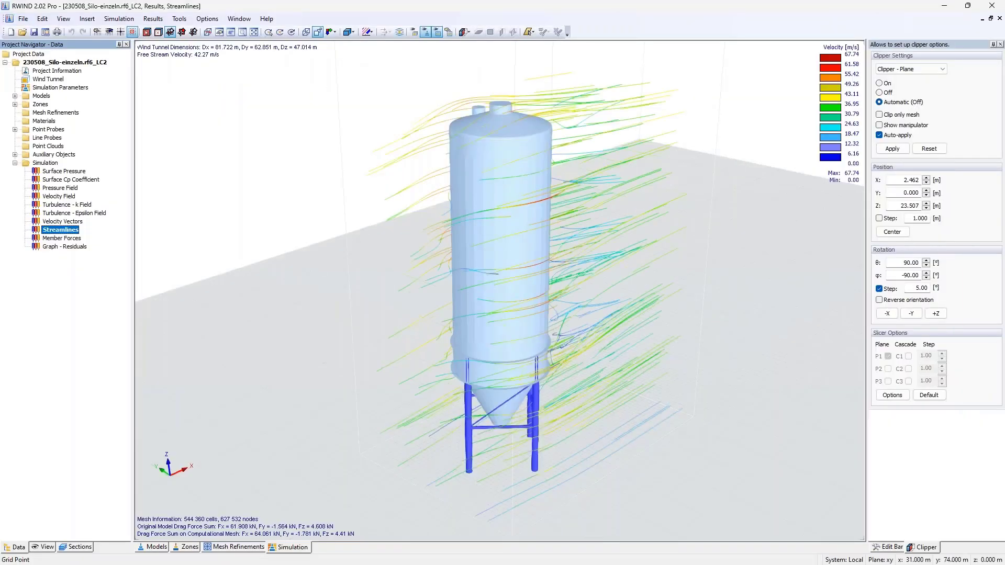
pyautogui.hotkey('alt', 'Tab')
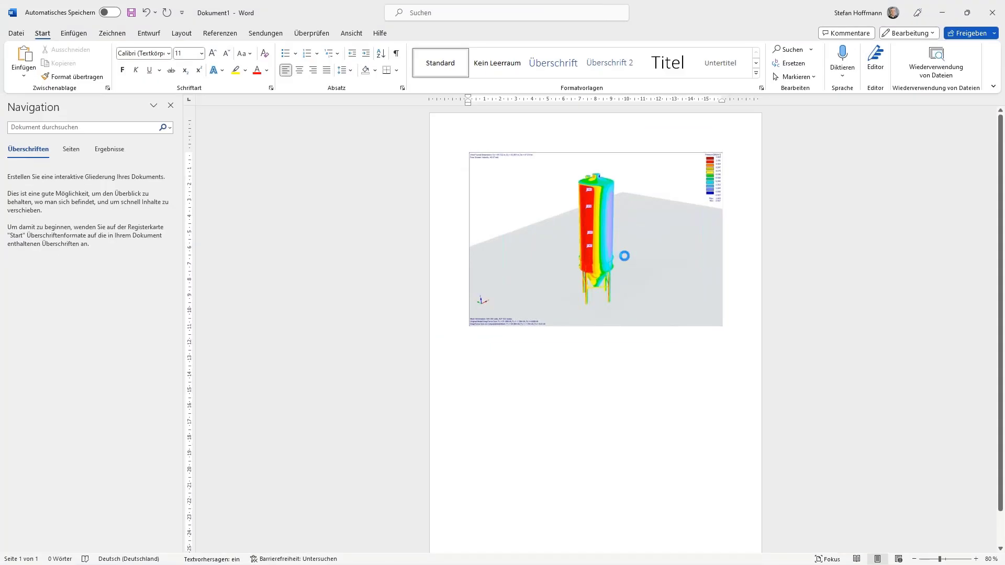
pyautogui.hotkey('ctrl', 'v')
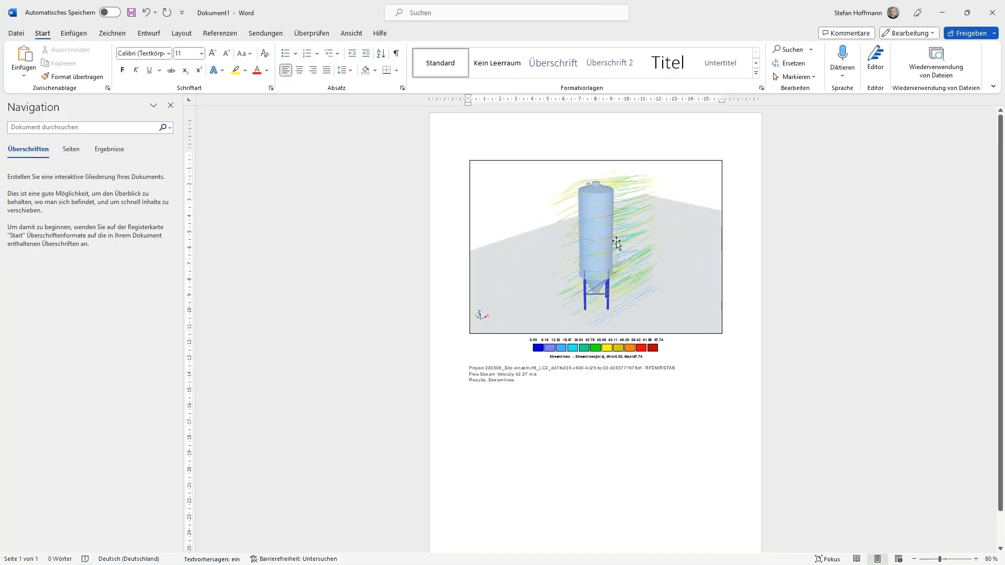
pyautogui.click(618, 246)
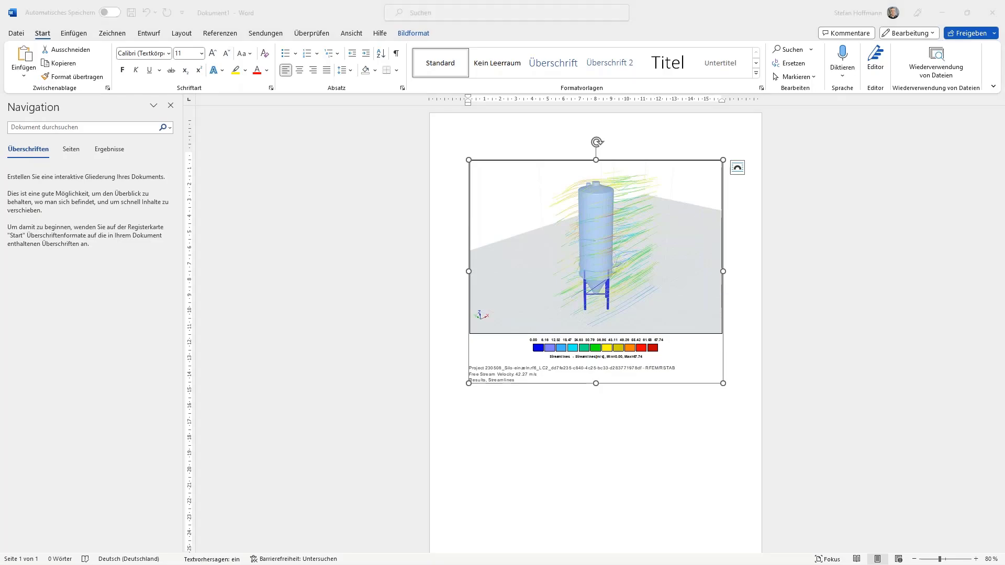
# Step: Insert the streamlines image from the clipboard into the printout report and compare it with the earlier surface pressure image
pyautogui.hotkey('alt', 'Tab')
pyautogui.click(102, 17)
pyautogui.click(115, 41)
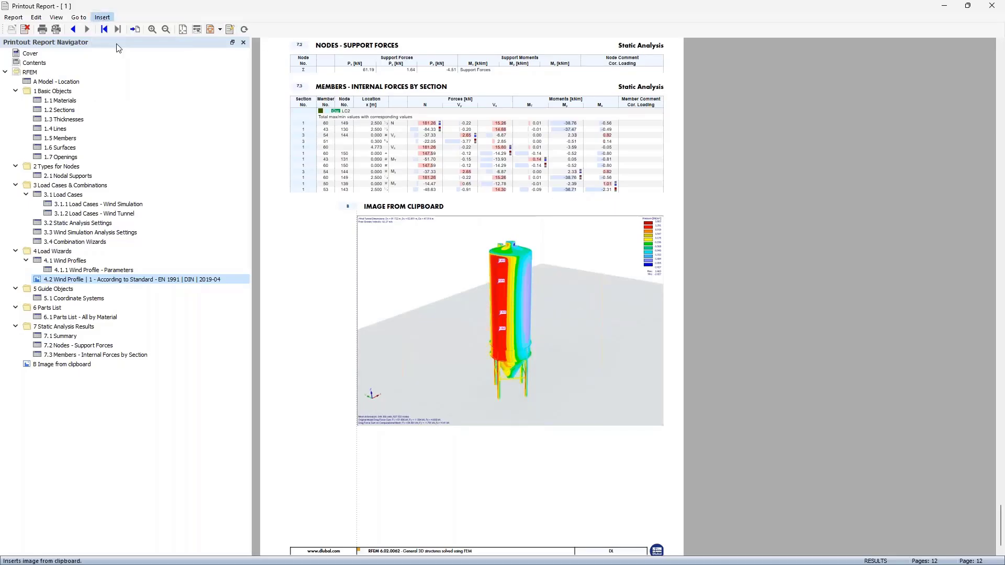
pyautogui.click(480, 305)
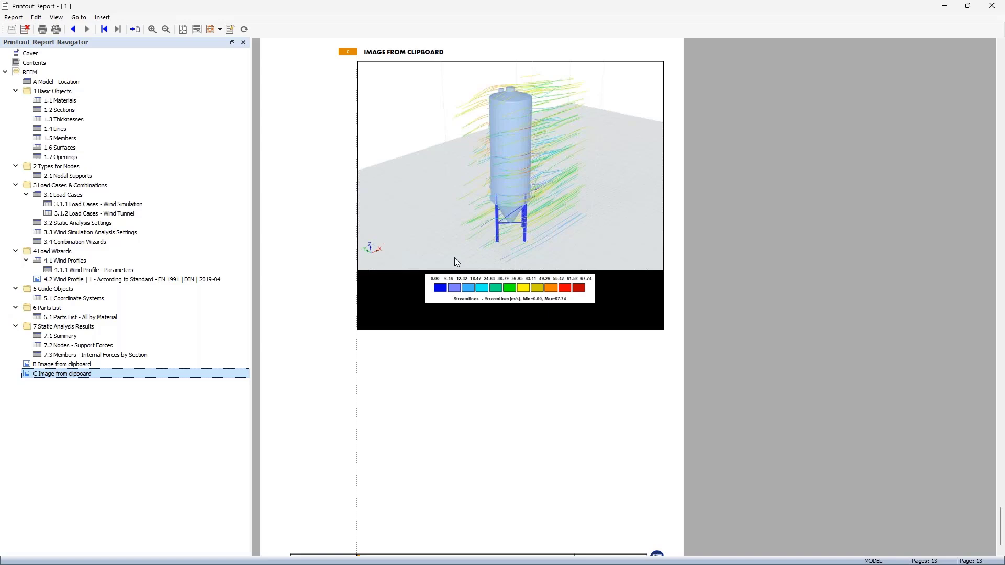
pyautogui.click(63, 365)
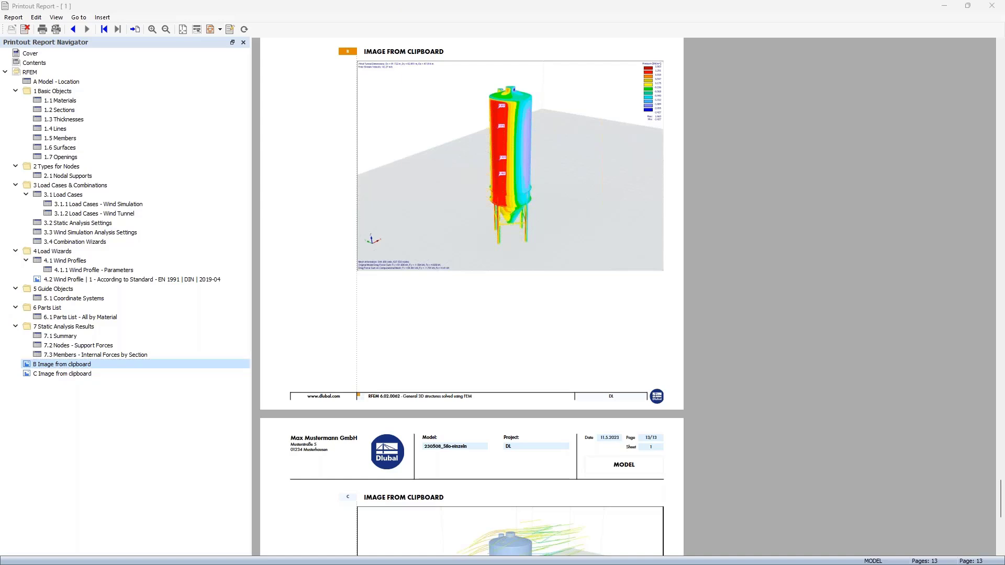
# Step: Close the printout report and RWIND, cancel saving the Word document, and minimize it to return to RFEM
pyautogui.click(992, 6)
pyautogui.hotkey('alt', 'F4')
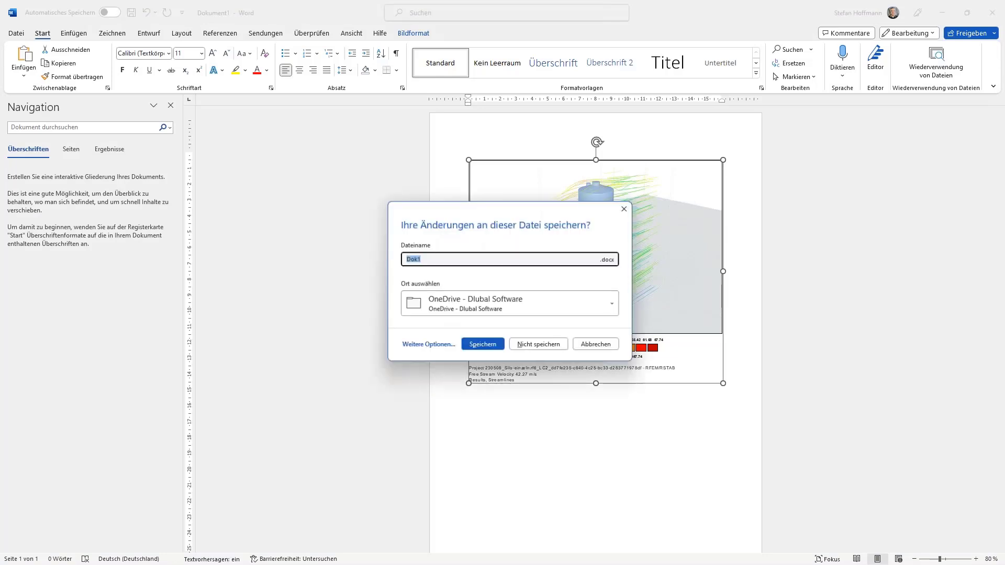
pyautogui.press('n')
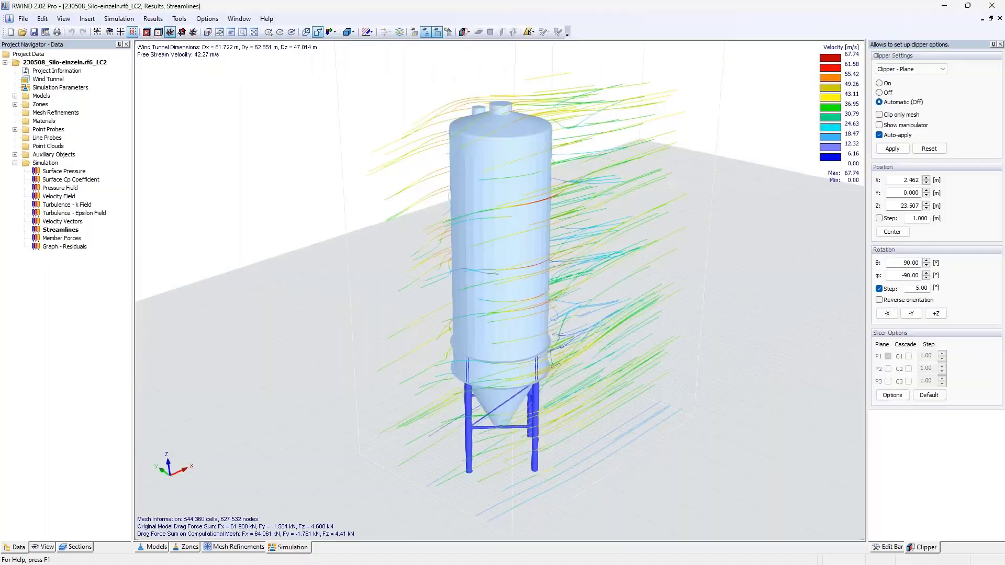
pyautogui.hotkey('alt', 'F4')
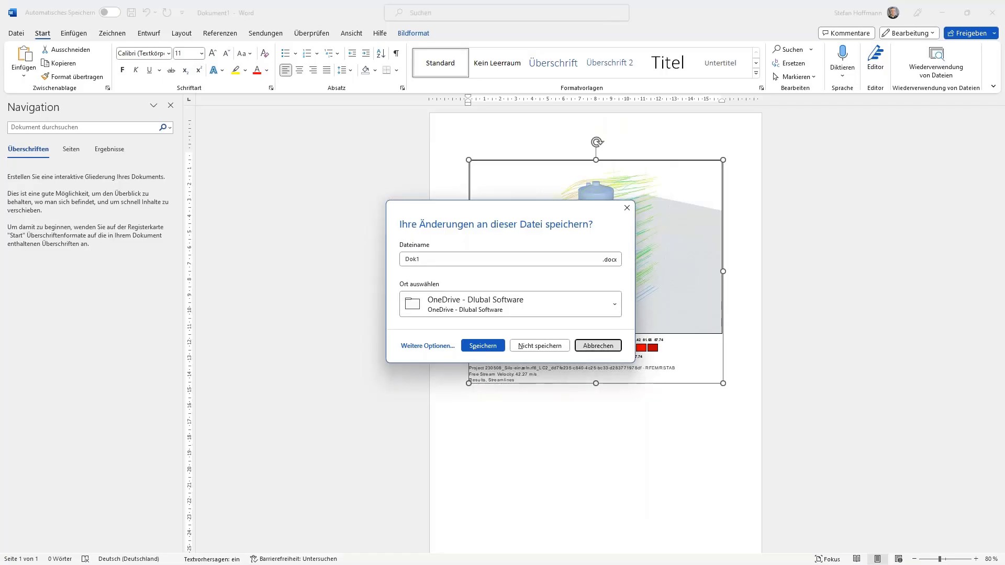
pyautogui.click(600, 343)
pyautogui.click(942, 12)
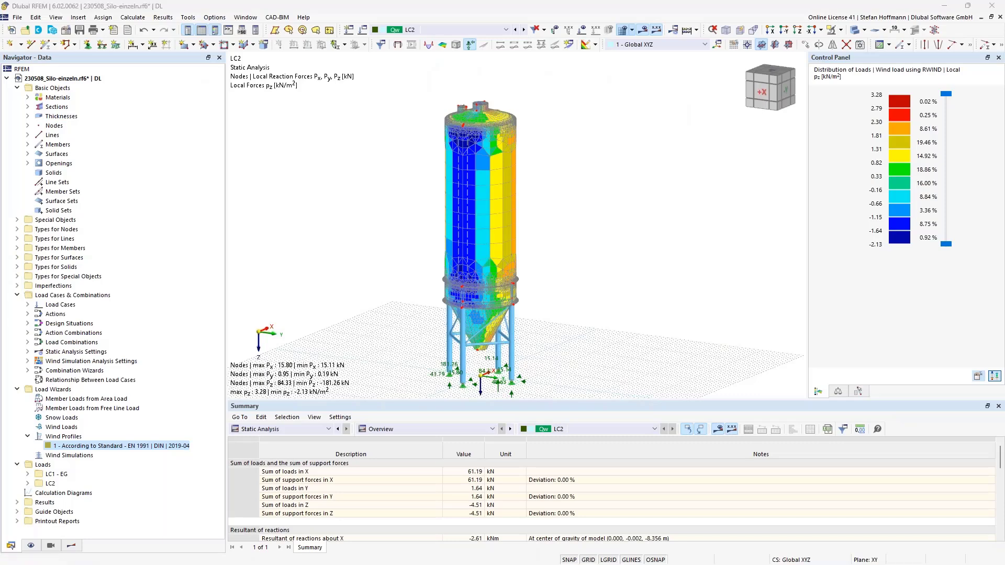
# Step: Reopen RWIND from RFEM for the silo's wind simulation and examine the residuals graph over the iterations
pyautogui.click(132, 17)
pyautogui.click(190, 217)
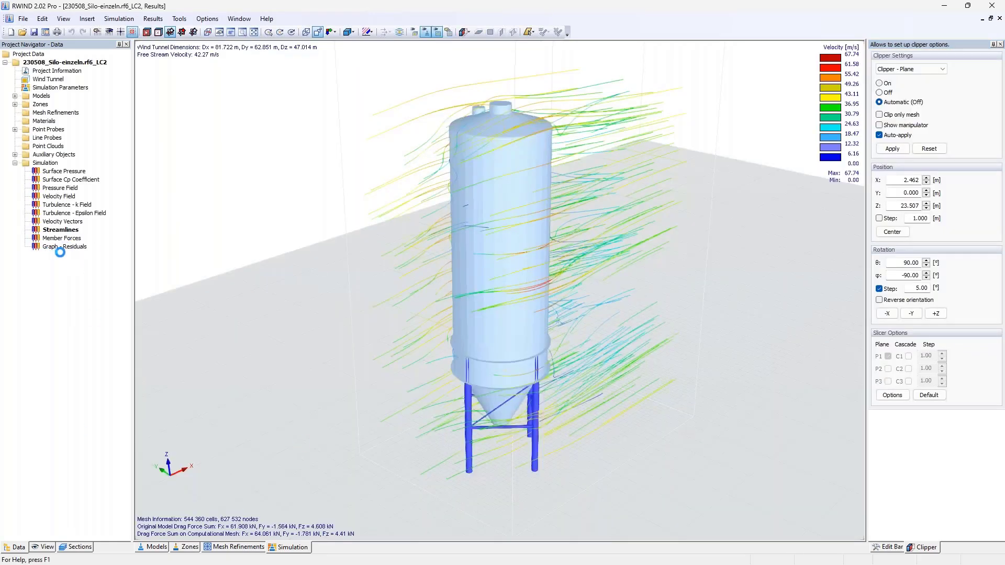
pyautogui.click(60, 248)
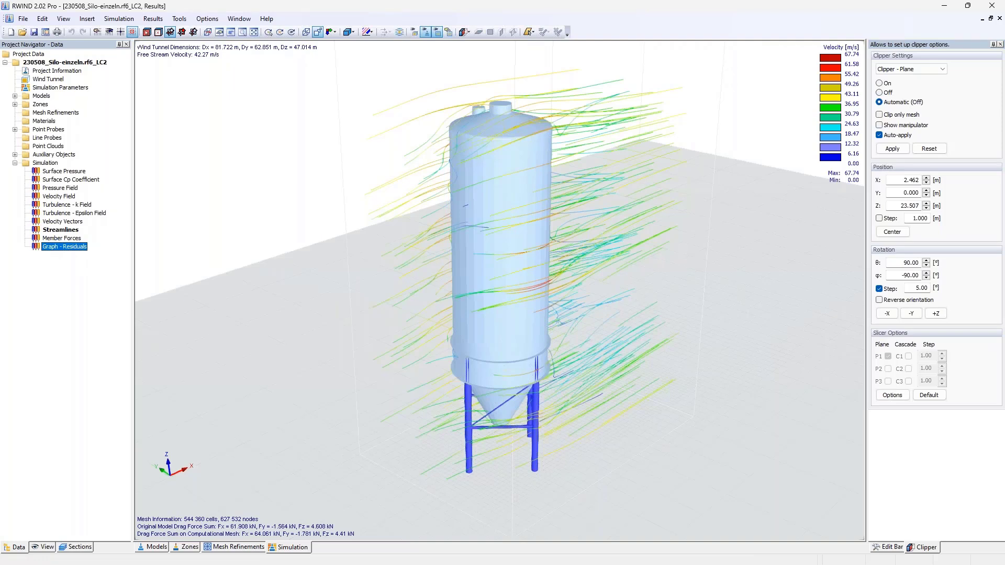
pyautogui.doubleClick(64, 247)
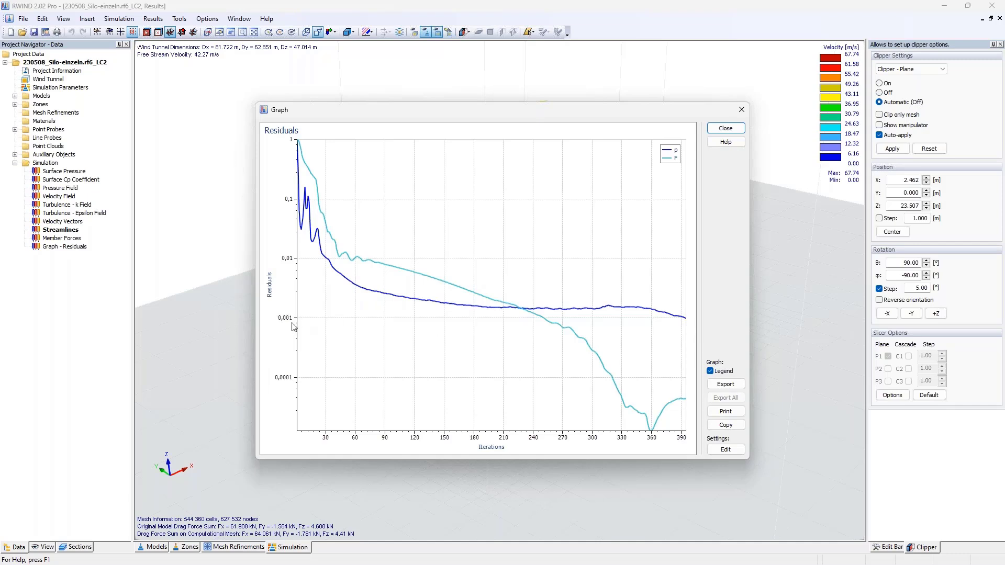
pyautogui.press('Escape')
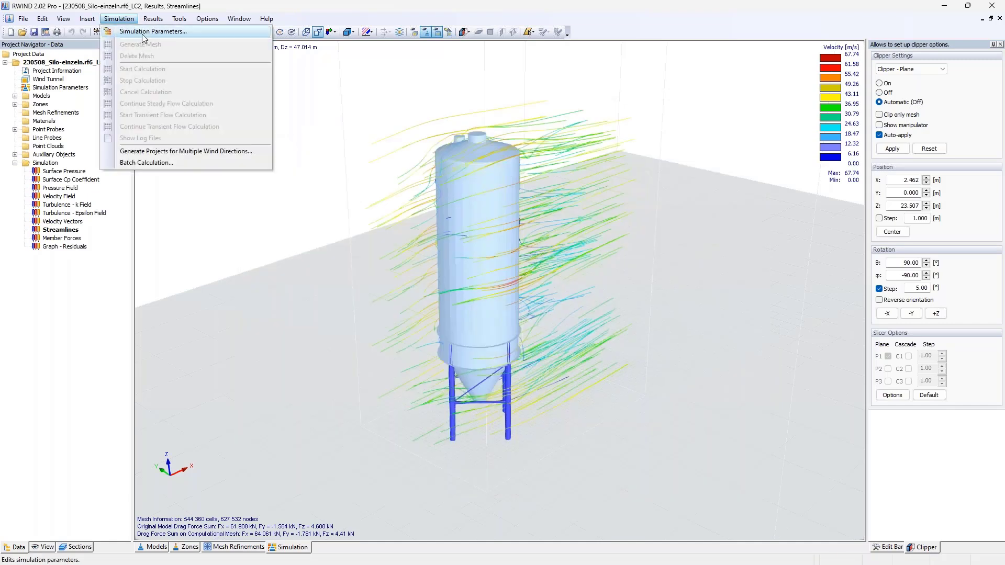
# Step: Examine the steady flow calculation's iteration limits and residual target value in the simulation parameters, and close RWIND
pyautogui.click(152, 31)
pyautogui.click(432, 149)
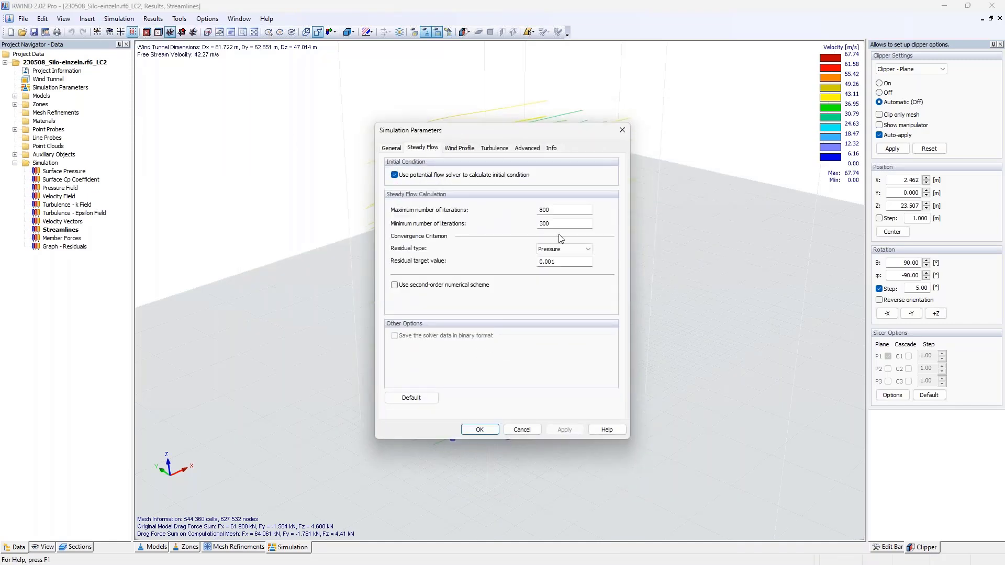
pyautogui.moveTo(561, 224); pyautogui.dragTo(526, 225)
pyautogui.press('Tab')
pyautogui.moveTo(562, 224); pyautogui.dragTo(536, 225)
pyautogui.moveTo(570, 260); pyautogui.dragTo(537, 262)
pyautogui.moveTo(547, 210); pyautogui.dragTo(538, 210)
pyautogui.press('Return')
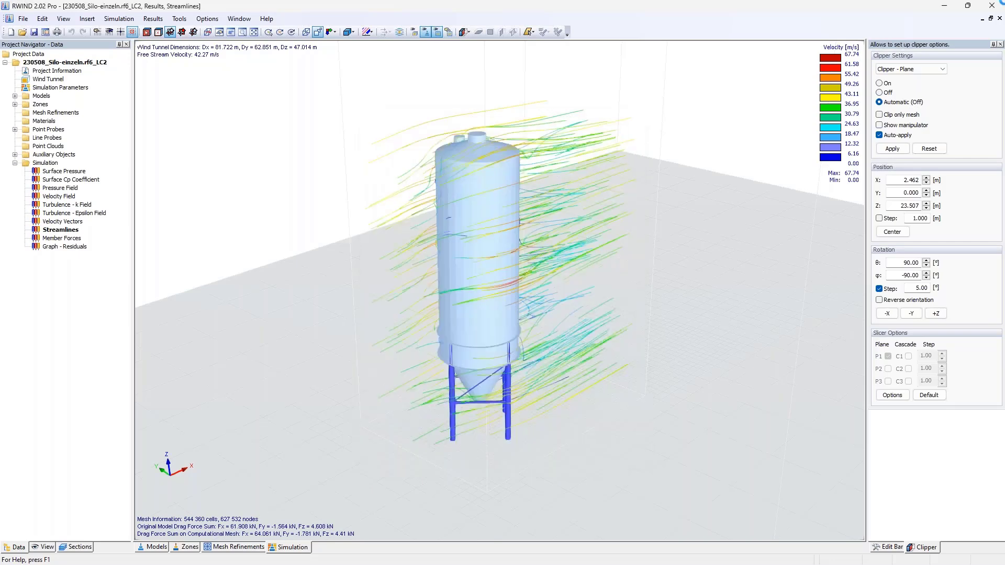
pyautogui.click(991, 5)
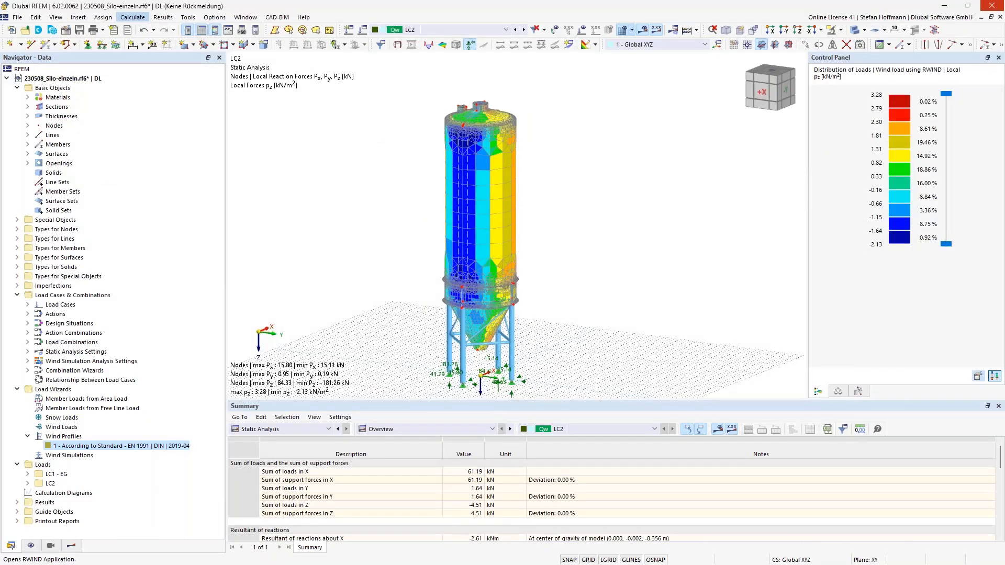